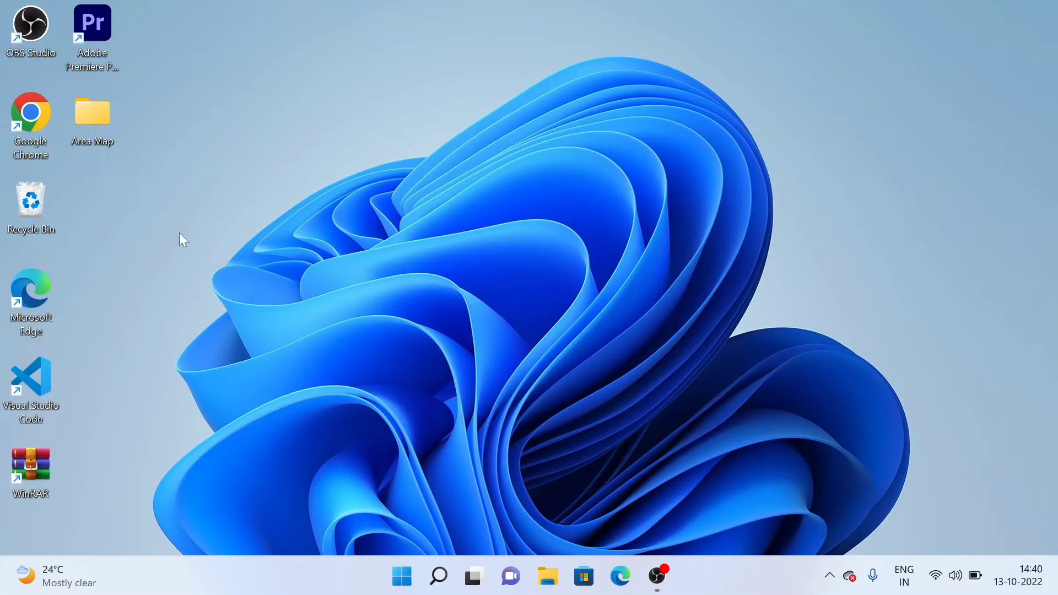
- Open Google Chrome, search Google for "fiverr" and open the Fiverr freelance services marketplace site from the results
double_click(28, 115)
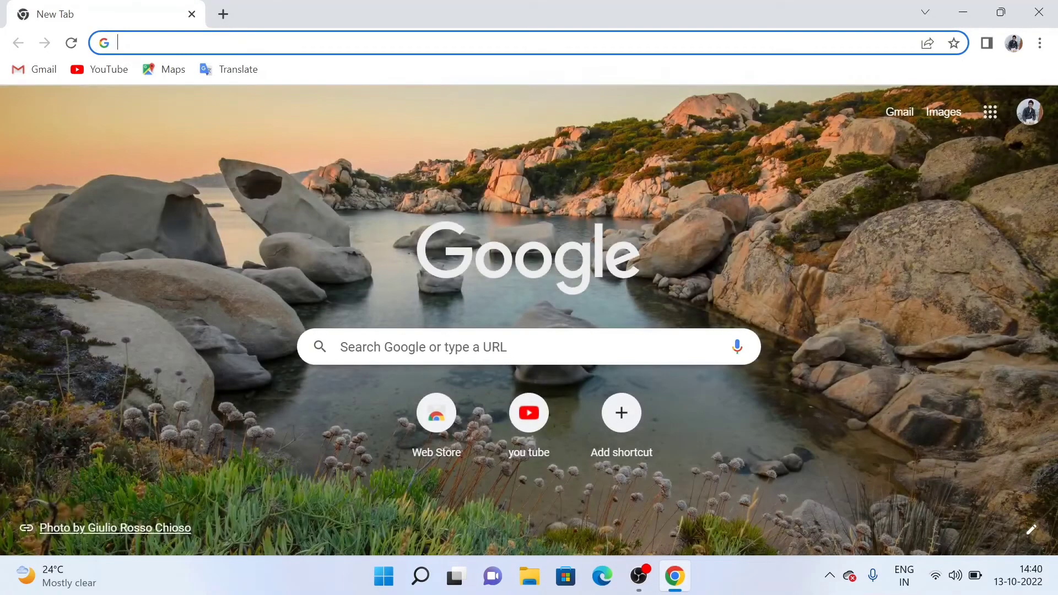
left_click(334, 347)
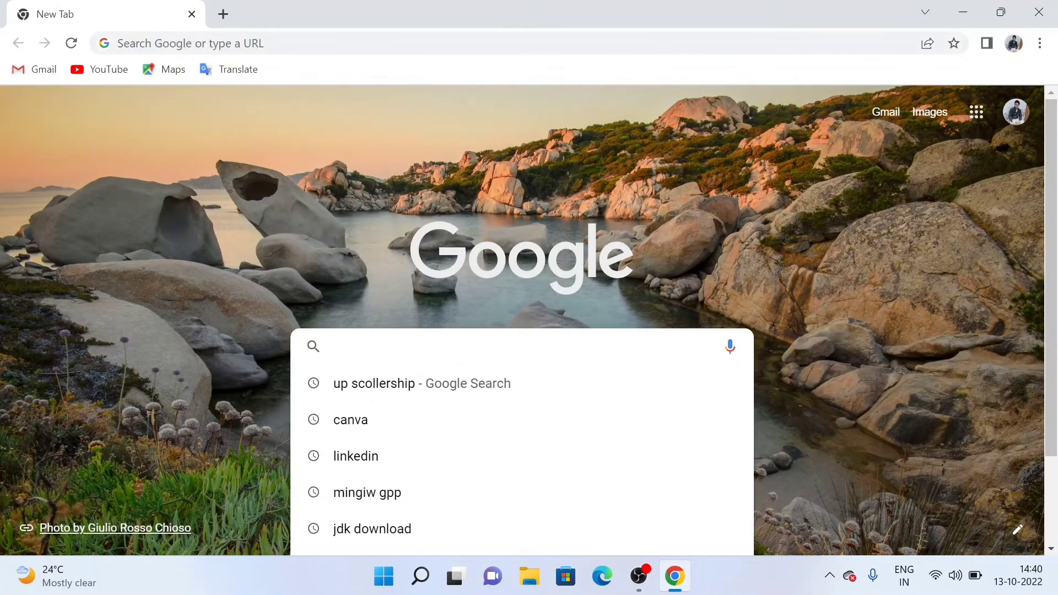
type("f")
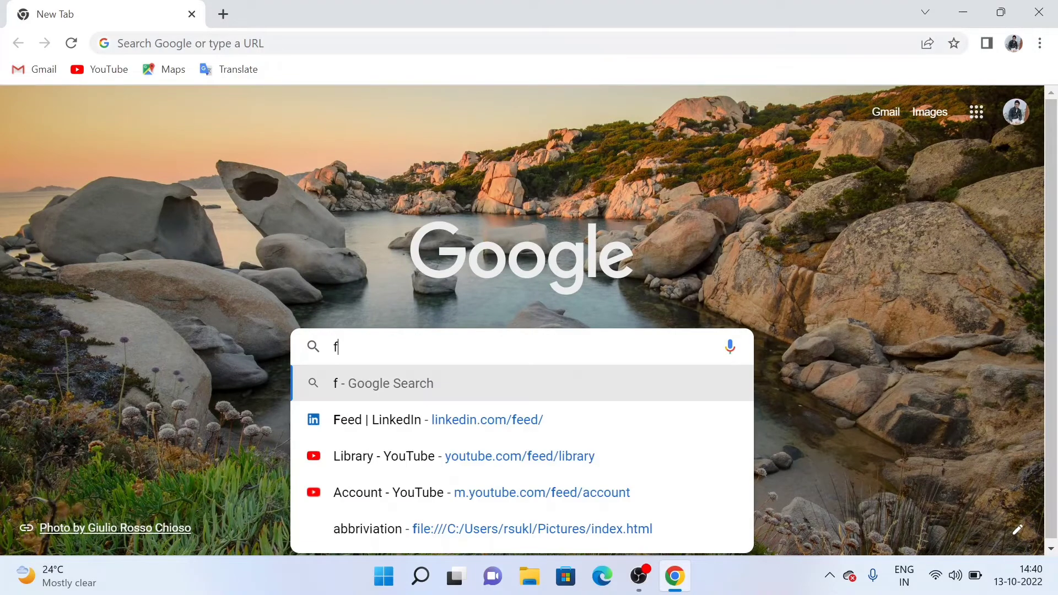
type("iverr")
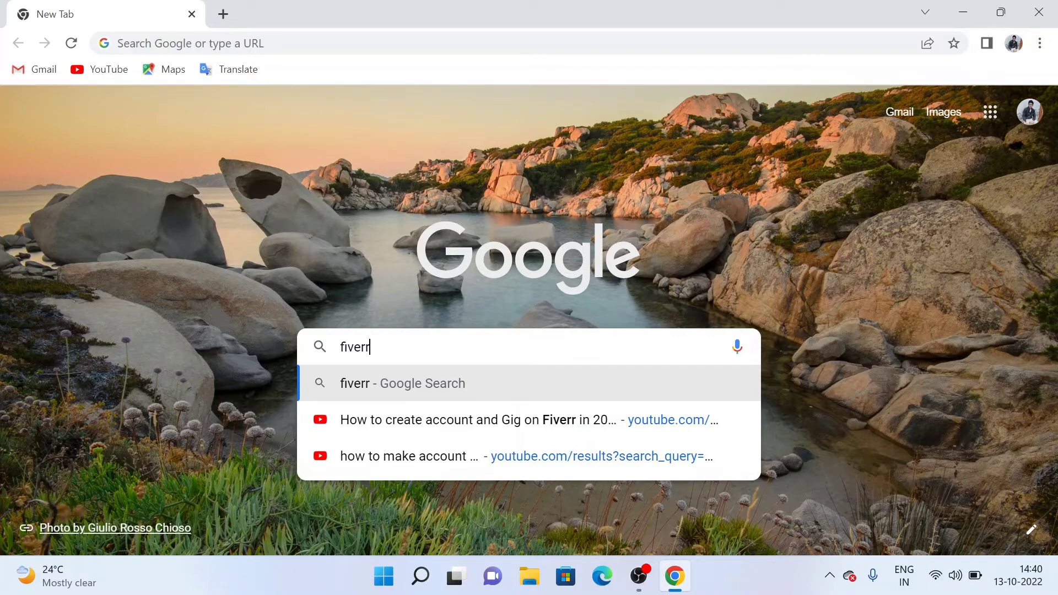
key("Return")
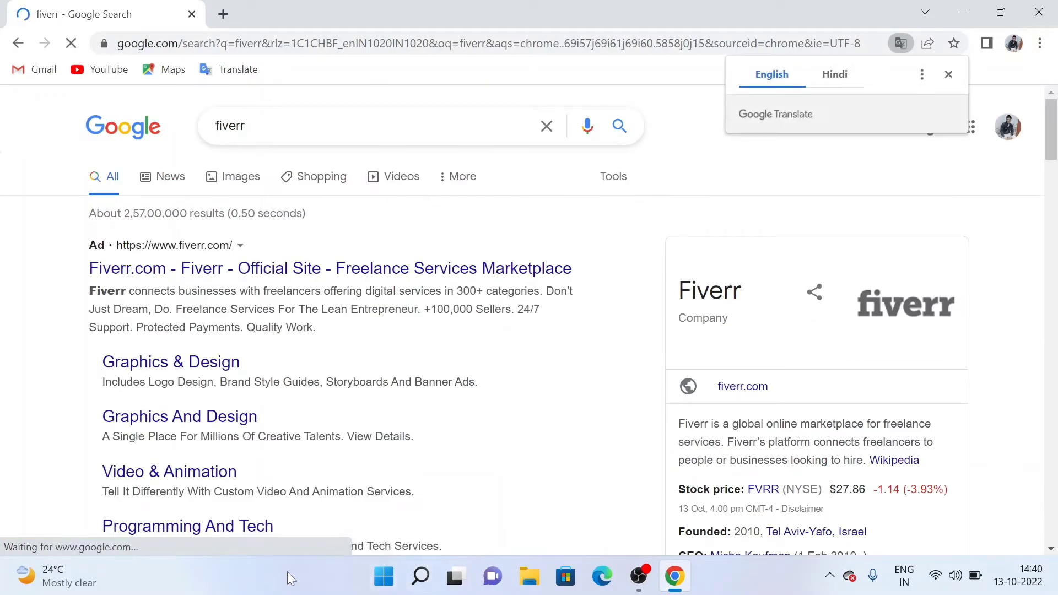
scroll(291, 464, "down", 3)
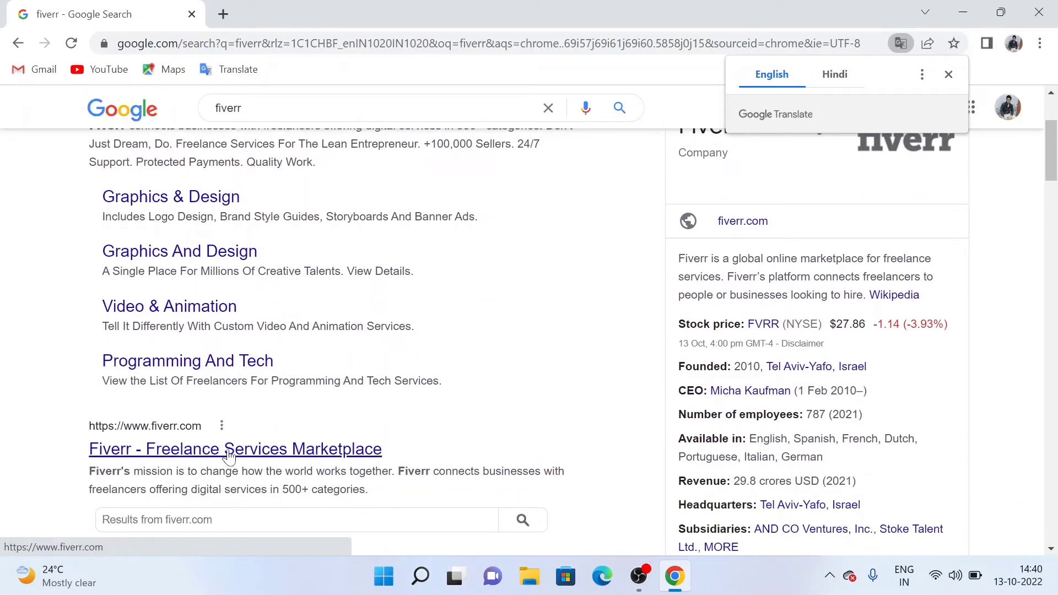
left_click(263, 455)
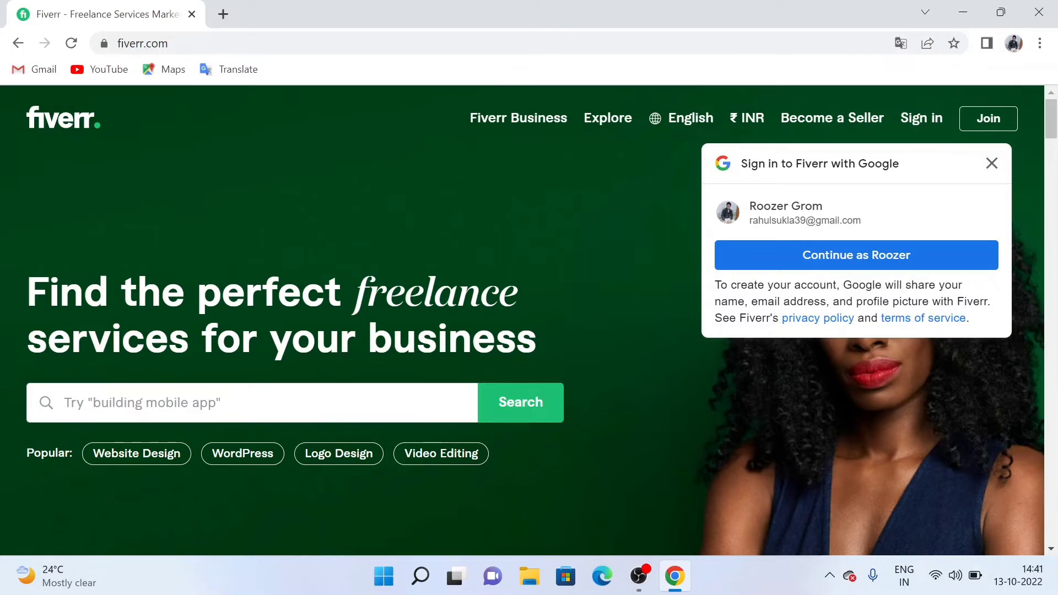
- Dismiss the Google sign-in prompt on the Fiverr home page and open the Join Fiverr sign-up form
left_click(991, 163)
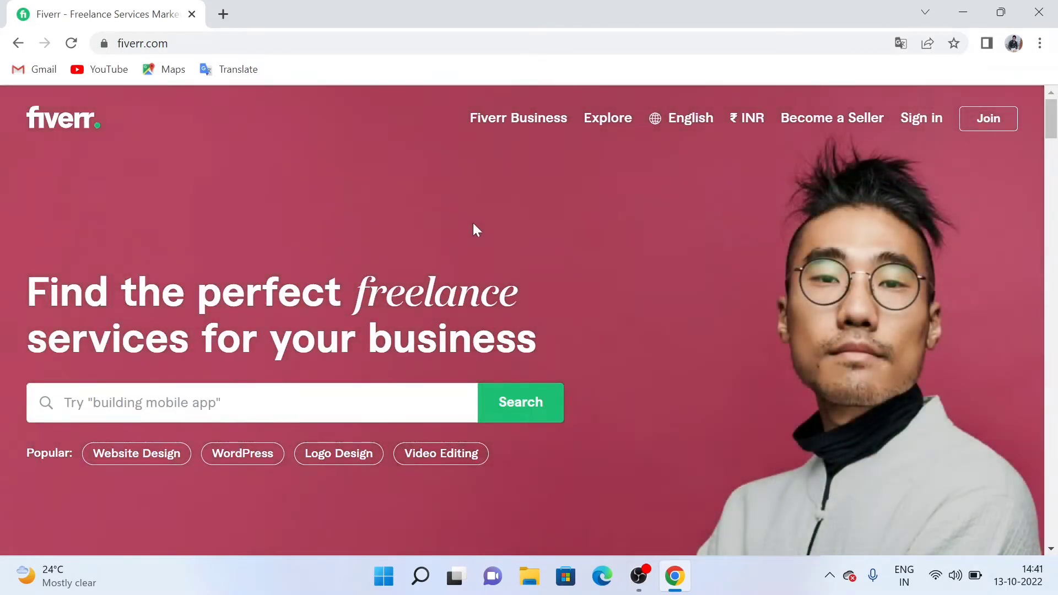
scroll(415, 229, "down", 1)
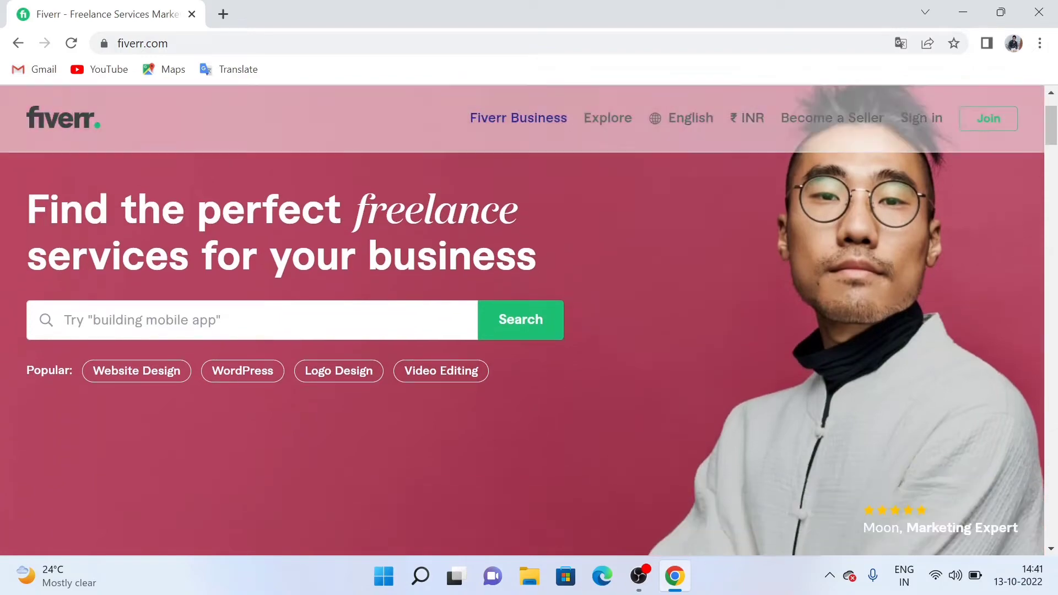
scroll(452, 229, "down", 8)
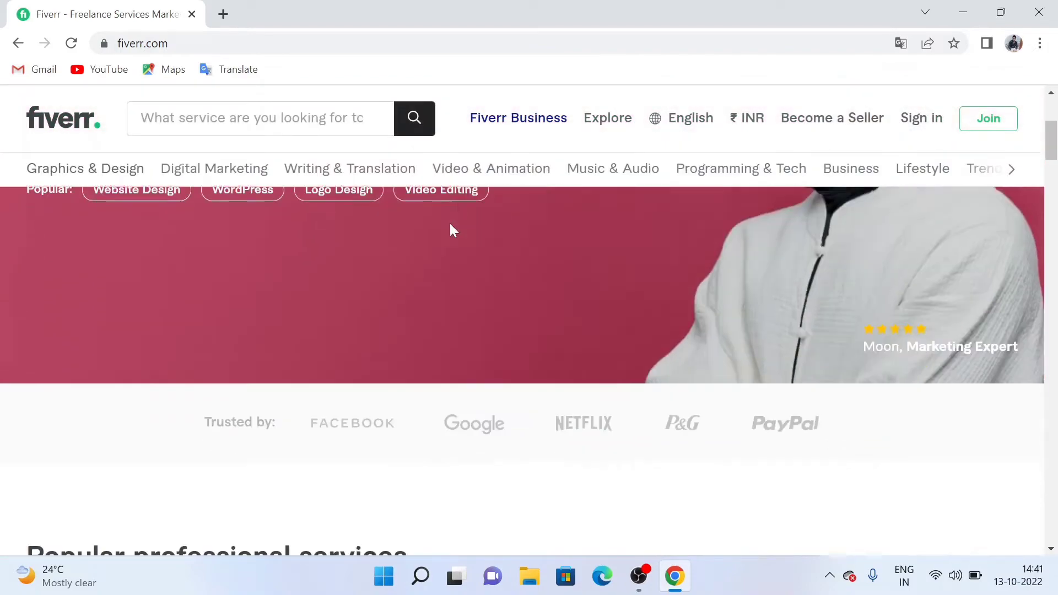
scroll(451, 231, "down", 6)
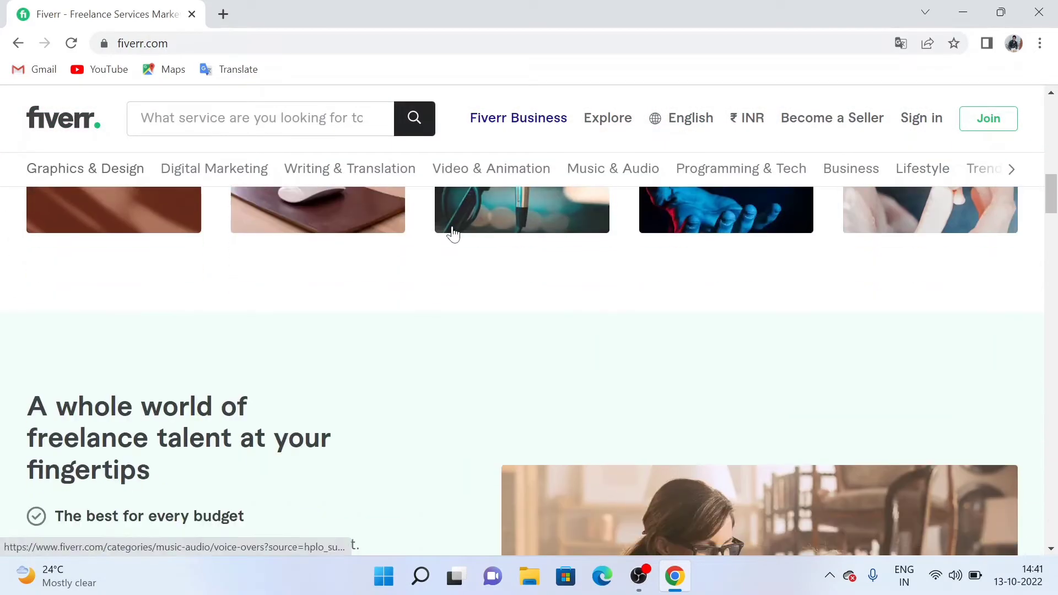
scroll(452, 230, "up", 9)
scroll(831, 170, "up", 7)
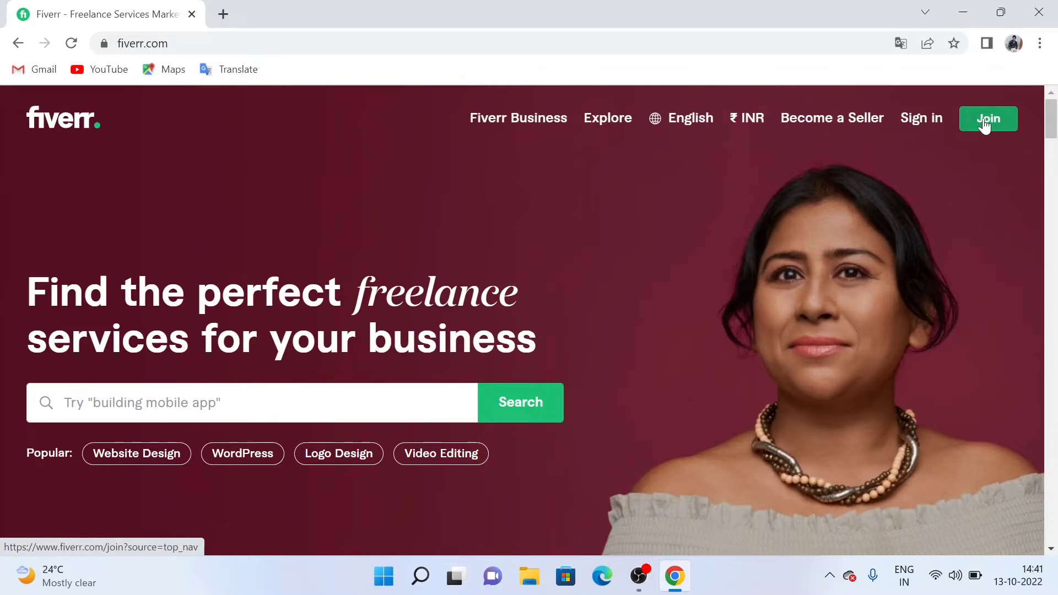
left_click(989, 123)
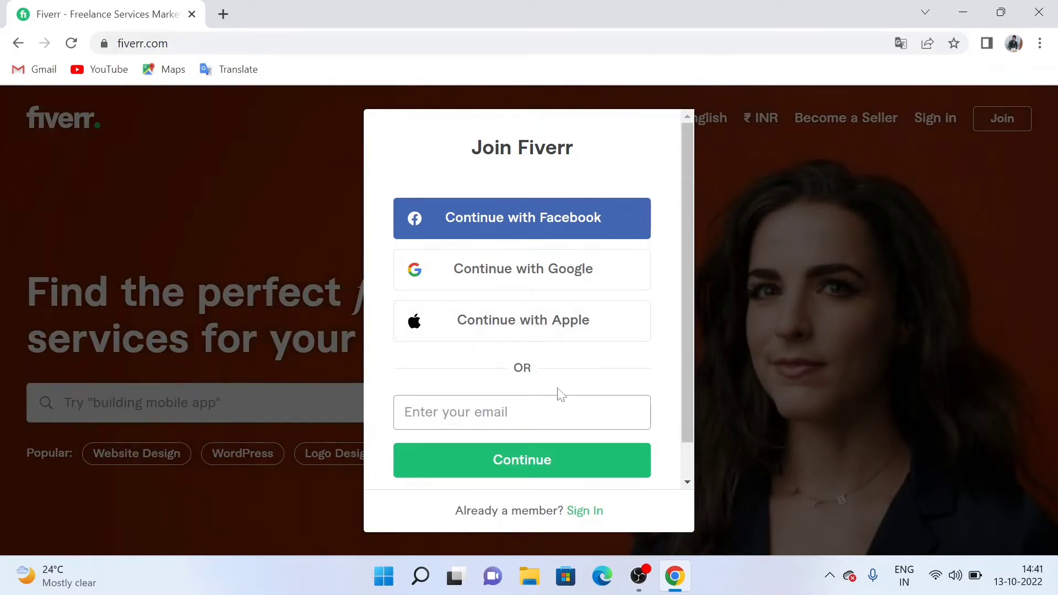
scroll(556, 396, "down", 1)
scroll(584, 300, "up", 1)
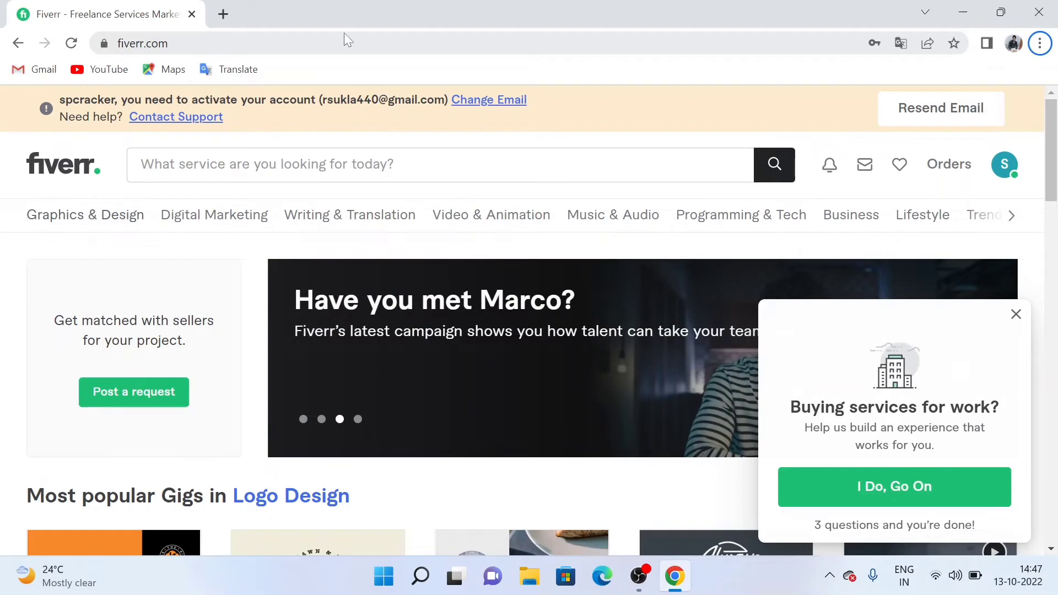
- Reload the signed-in Fiverr home page, dismissing the business survey prompt, and open the account's profile page
left_click(71, 42)
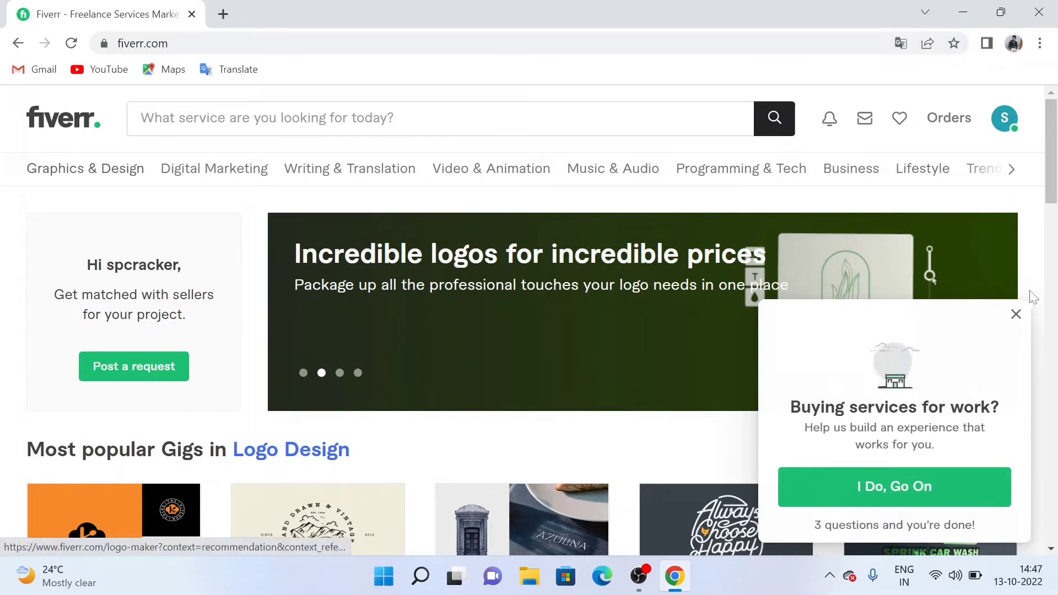
left_click(1015, 315)
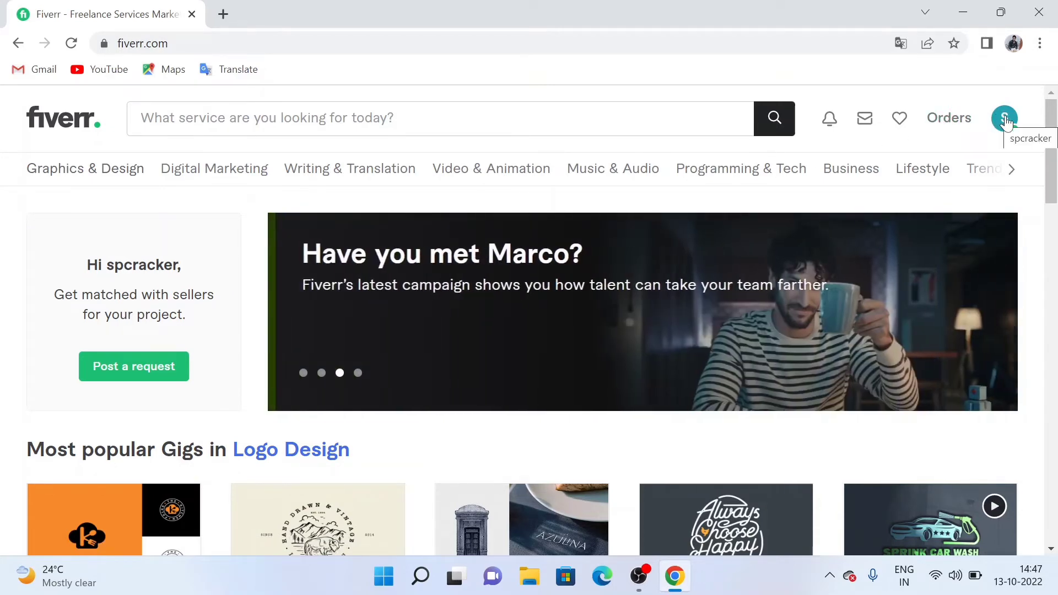
left_click(1005, 120)
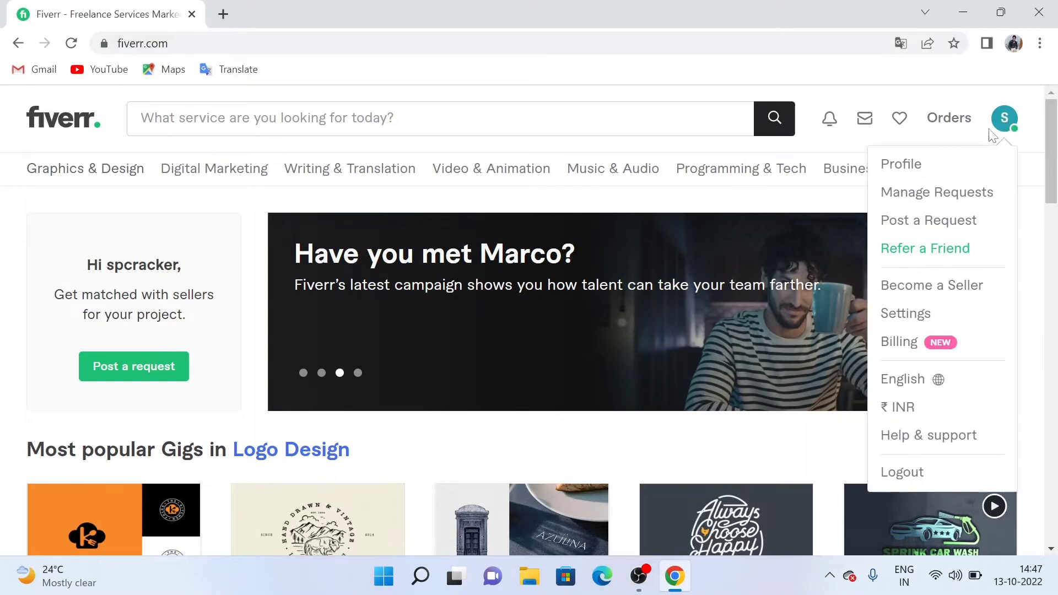
left_click(909, 166)
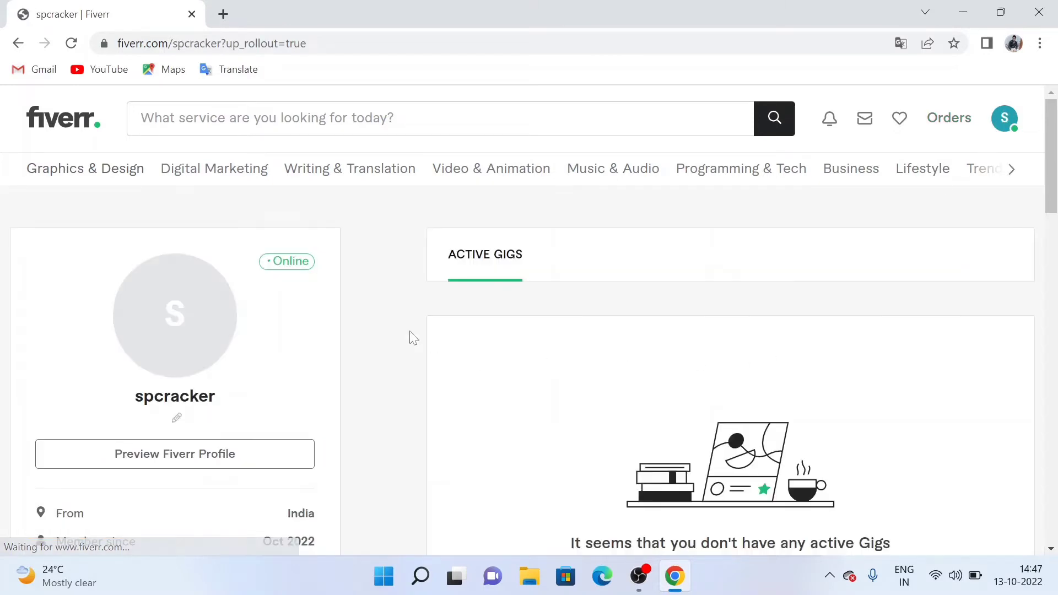
- Upload the channels4_profile image from the Photoshop folder in Pictures as the profile photo
scroll(329, 303, "down", 3)
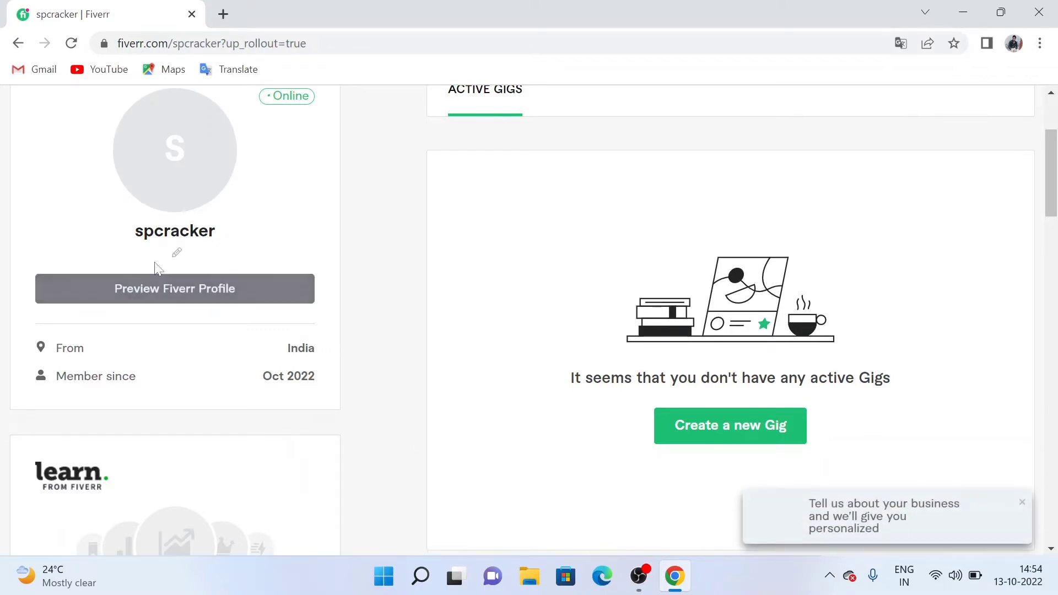
left_click(163, 181)
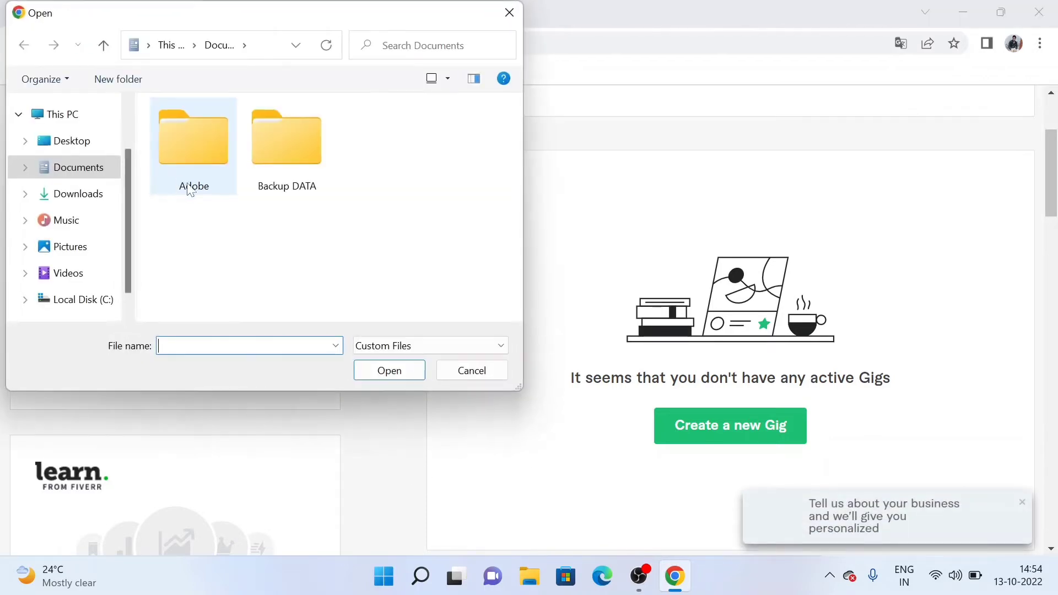
left_click(86, 254)
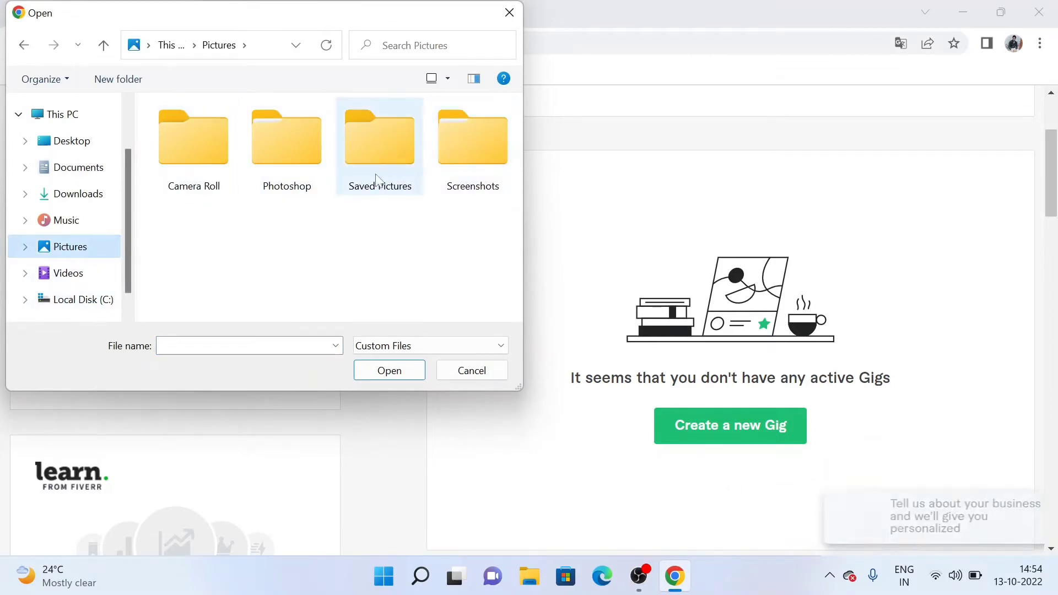
left_click(297, 164)
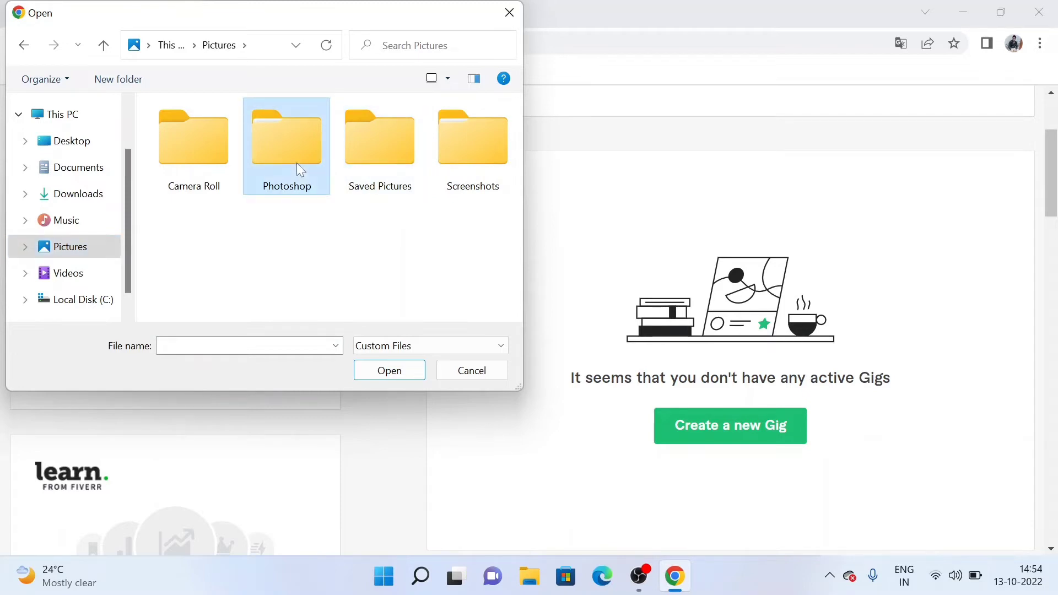
double_click(296, 163)
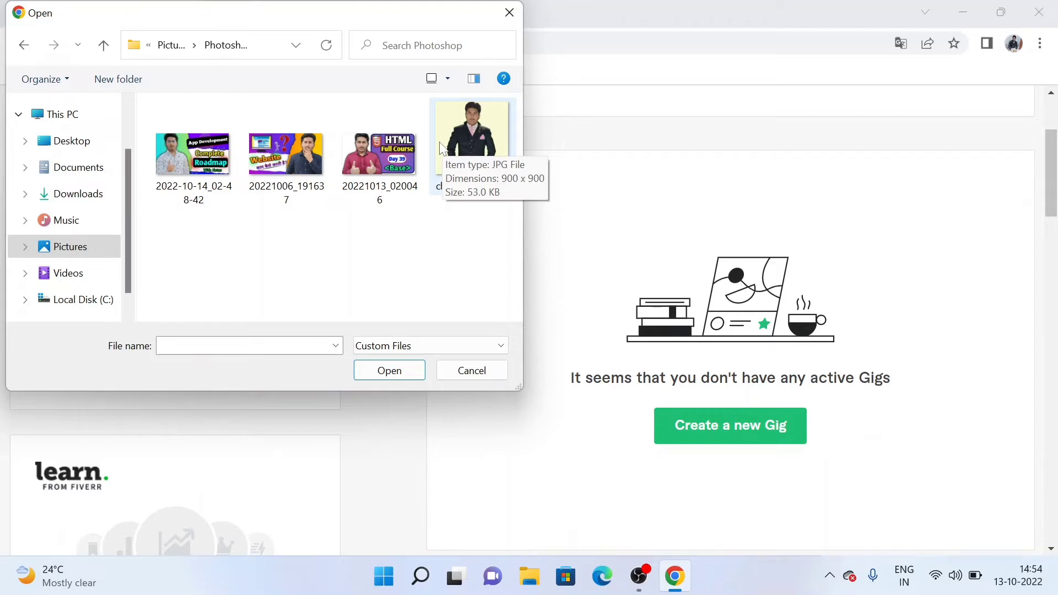
left_click(473, 122)
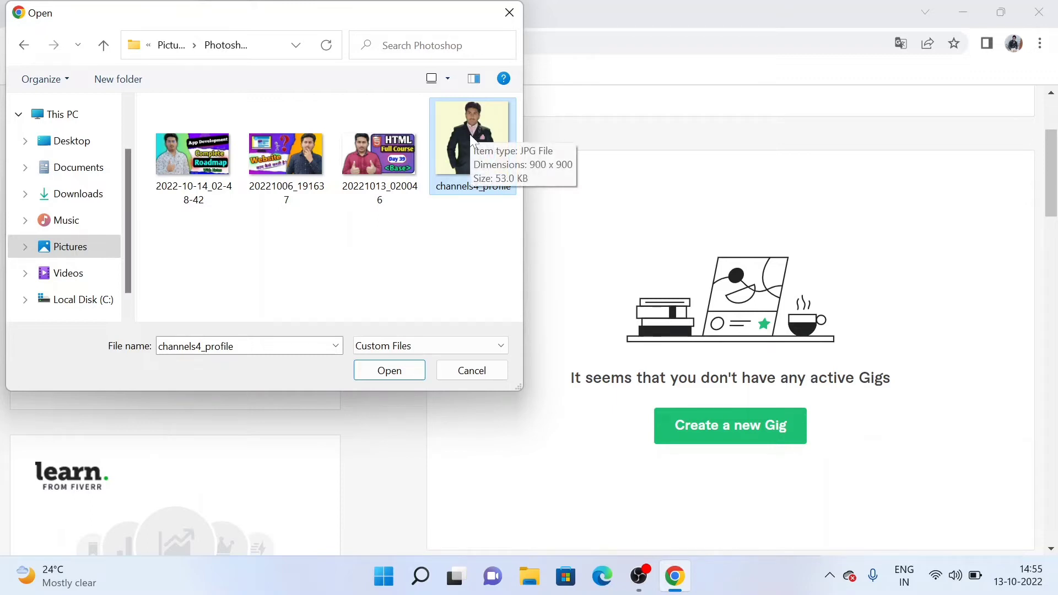
double_click(472, 138)
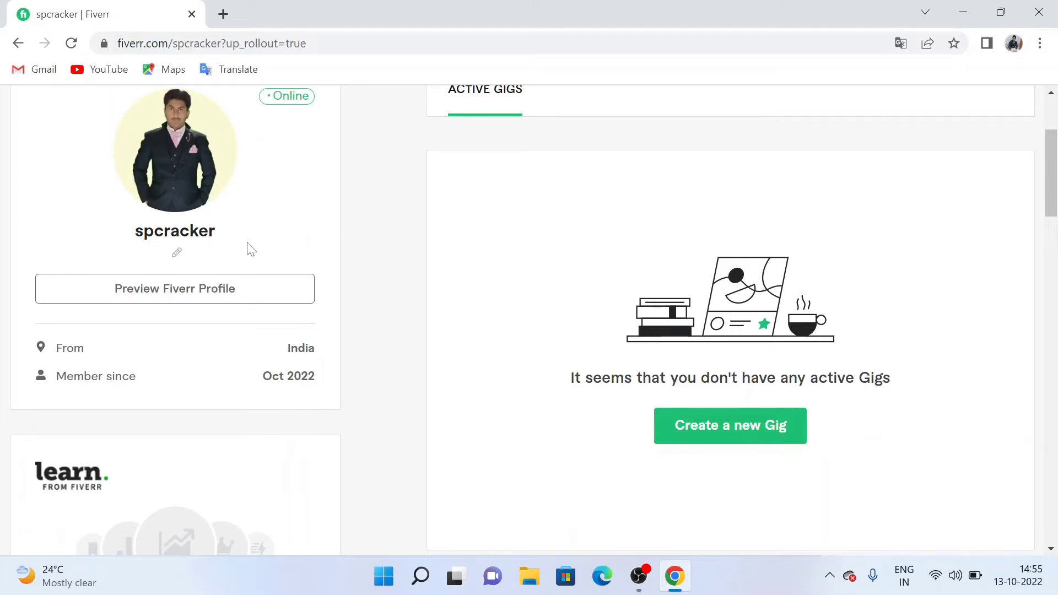
scroll(340, 283, "down", 1)
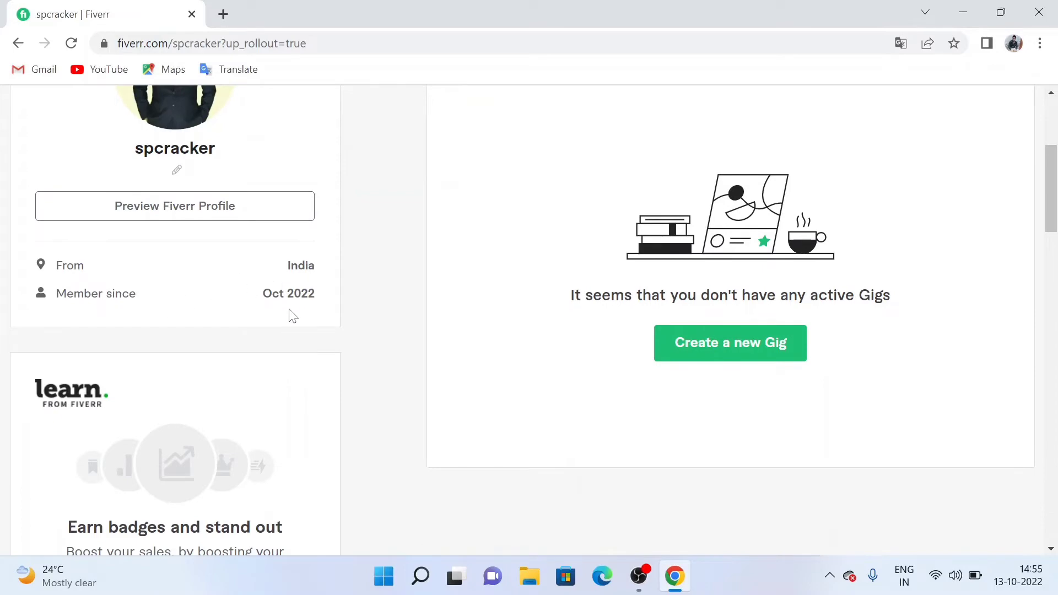
scroll(286, 276, "down", 1)
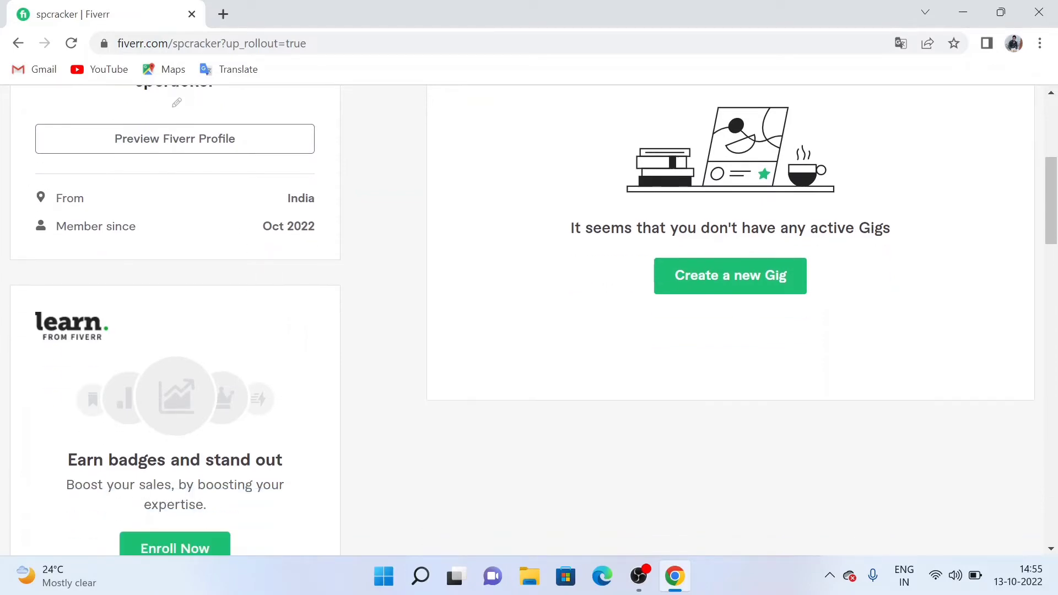
scroll(265, 283, "up", 3)
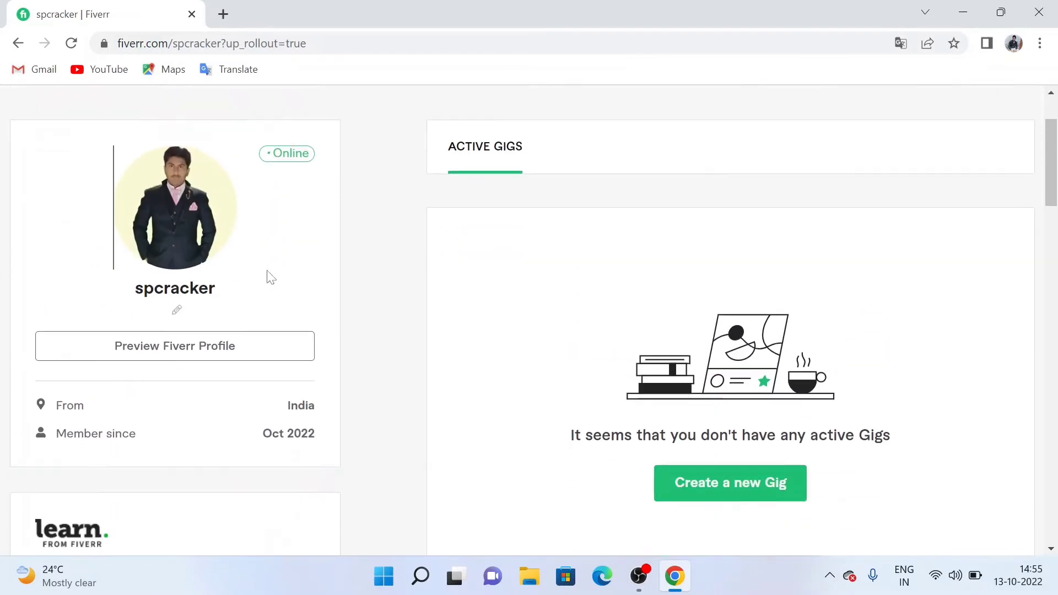
scroll(267, 278, "down", 5)
scroll(265, 279, "up", 5)
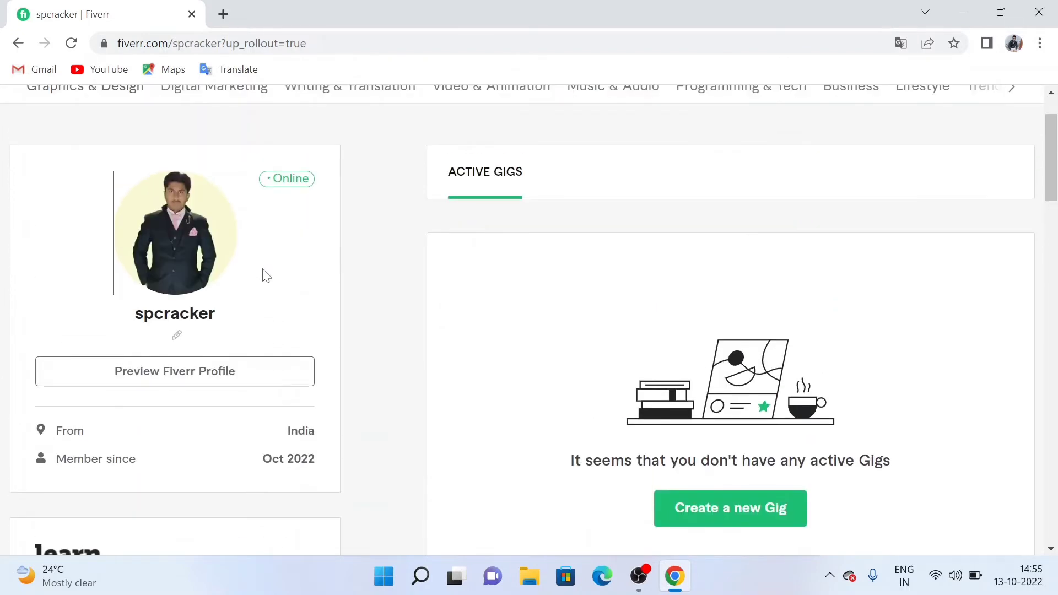
- Set the profile's one-line story to "graphic designer" and save it
scroll(266, 274, "down", 2)
left_click(176, 253)
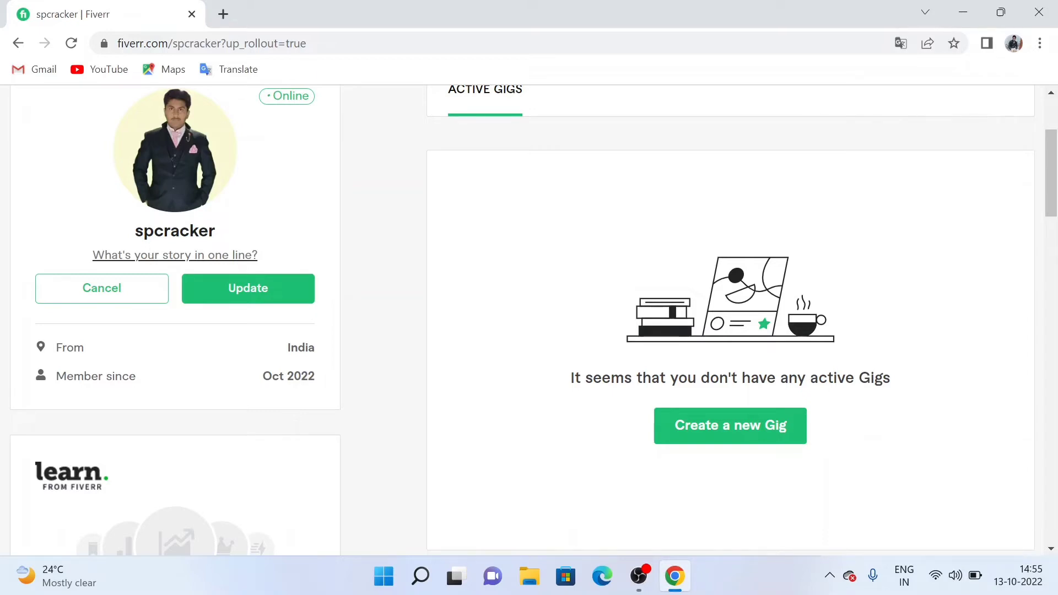
left_click(236, 289)
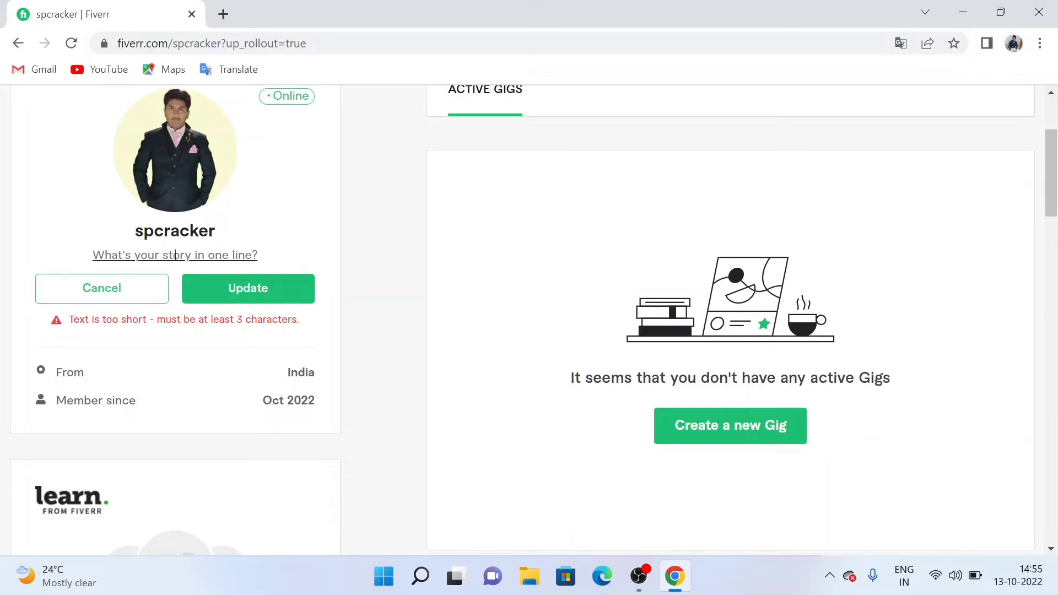
type("h")
key("BackSpace")
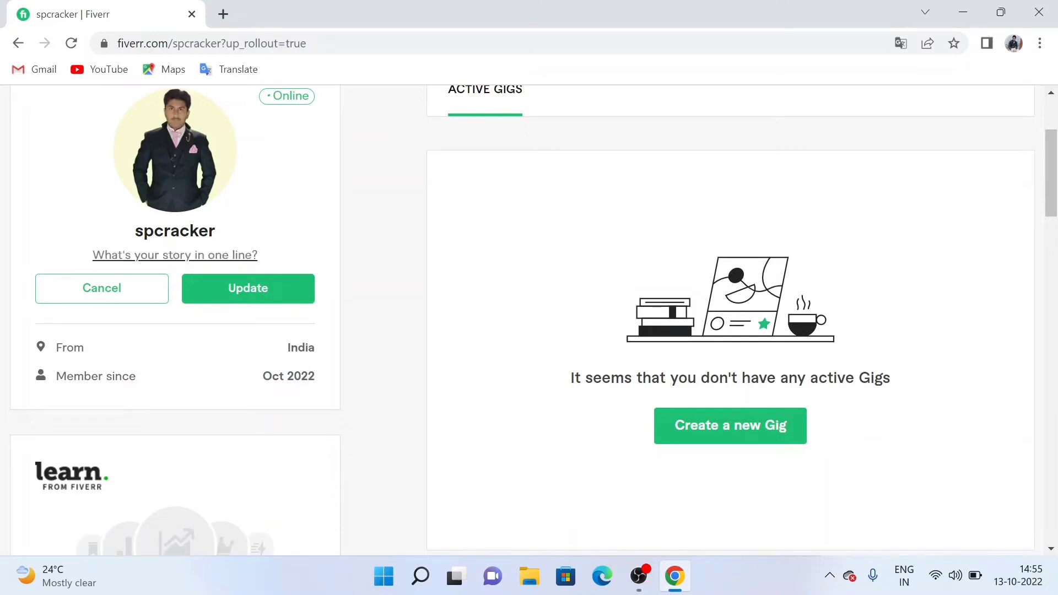
type("gra")
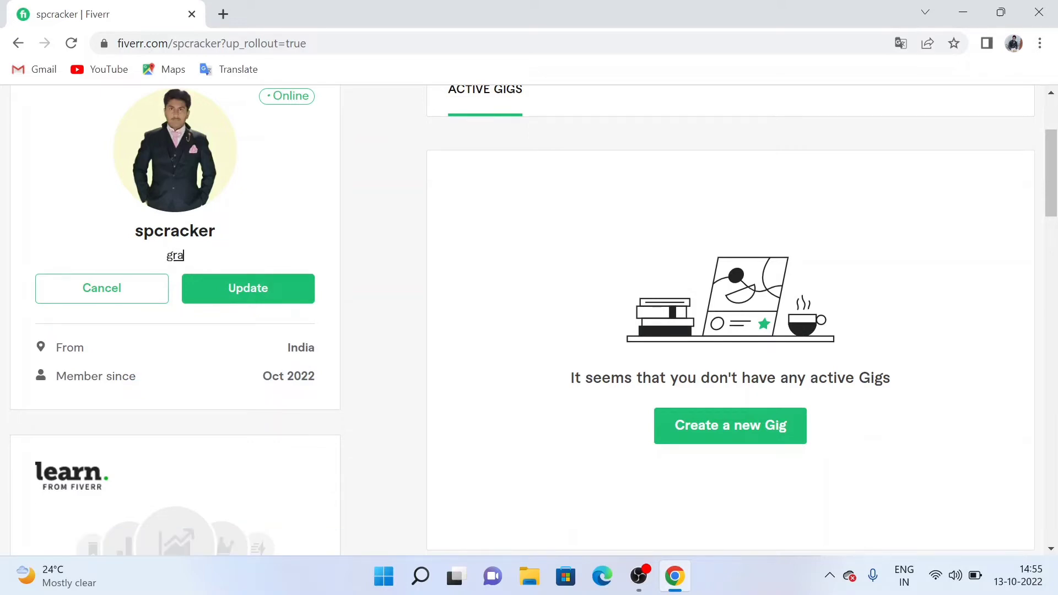
type("phic")
type("des")
type("igner")
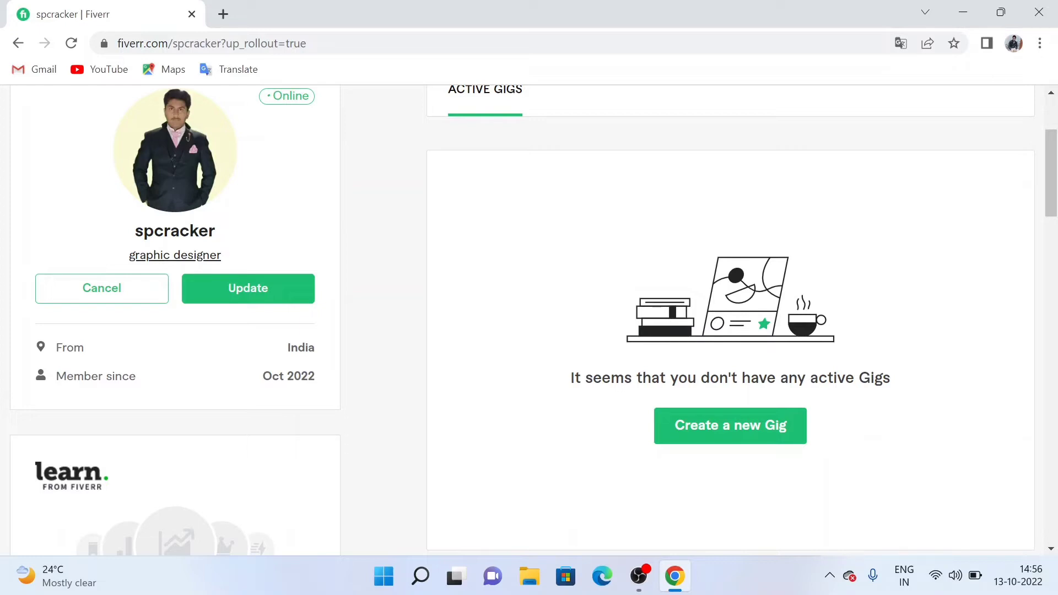
left_click(247, 291)
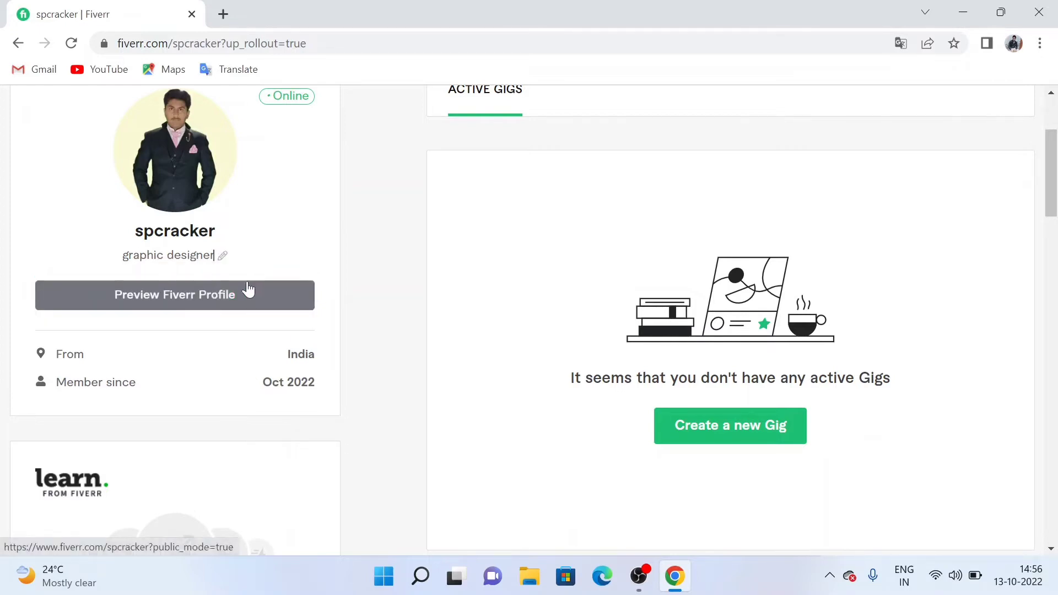
- Open the Description section of the profile for editing
scroll(243, 358, "down", 5)
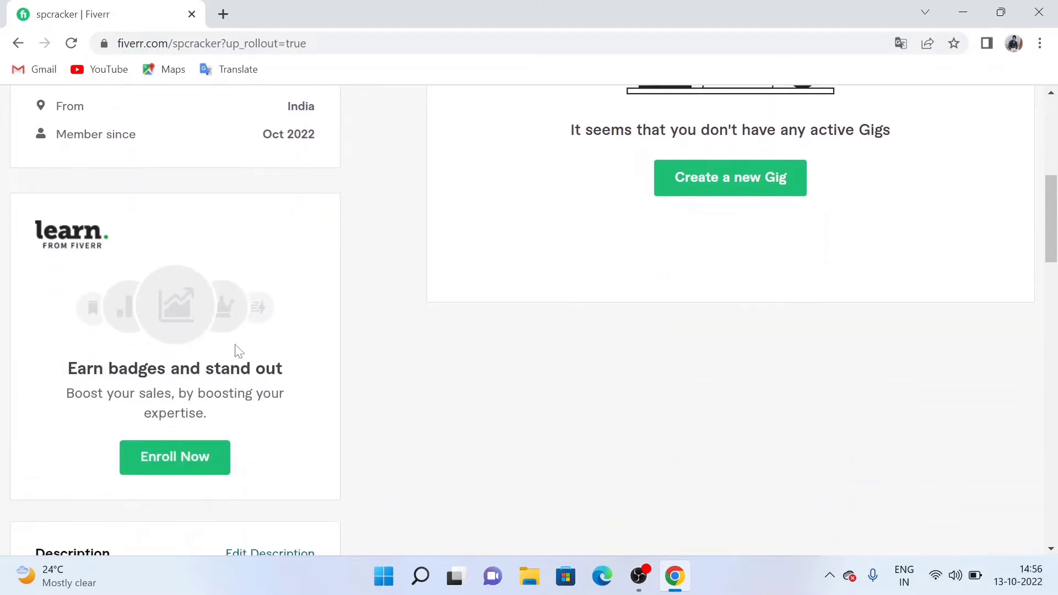
scroll(217, 325, "down", 2)
scroll(214, 327, "down", 5)
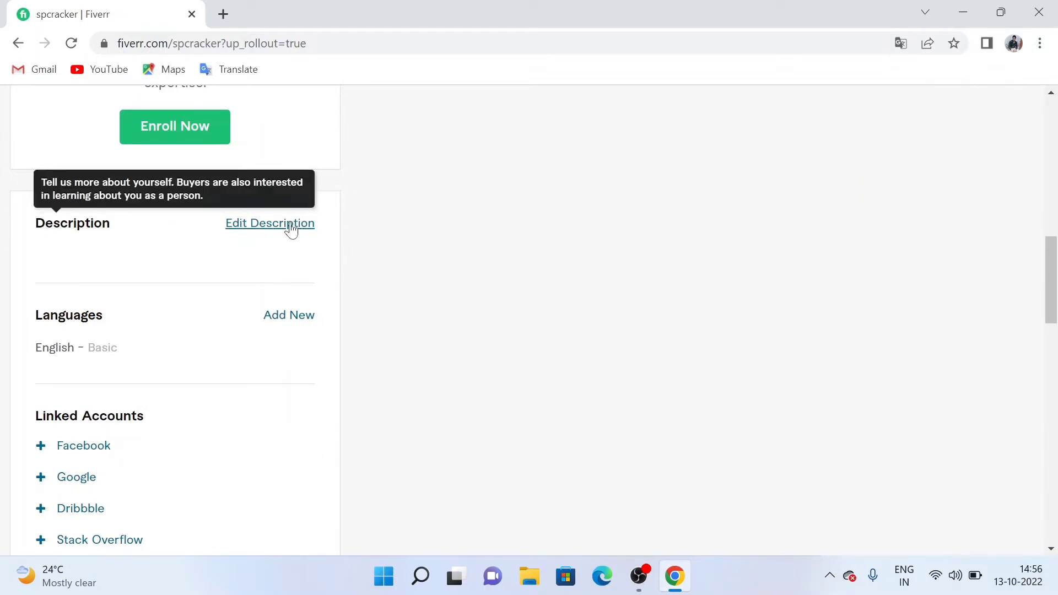
left_click(269, 224)
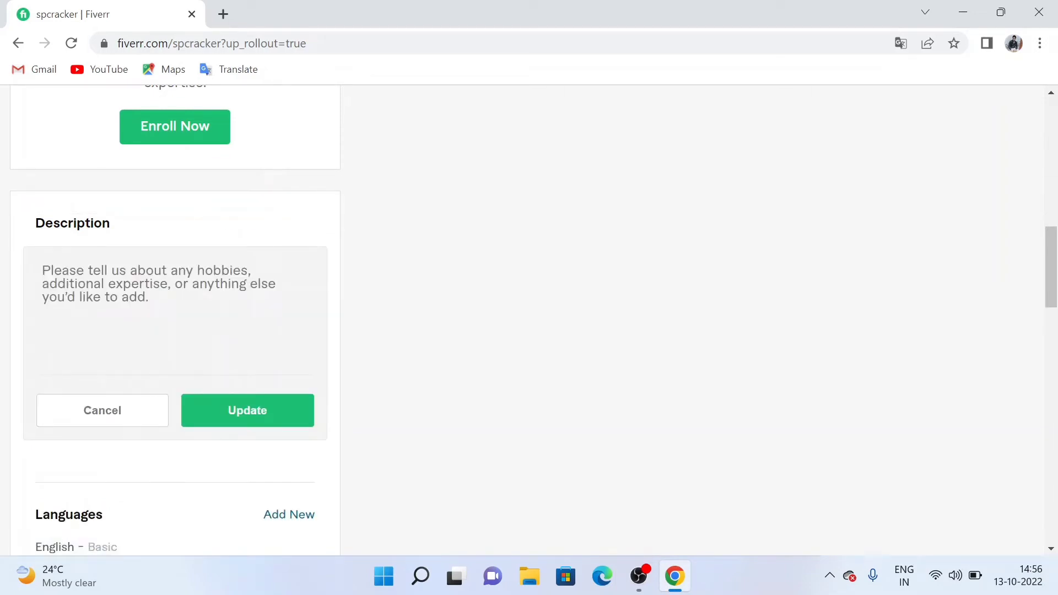
- Search Google for fiverr in a new browser tab and open the Fiverr marketplace home page from the results
left_click(224, 13)
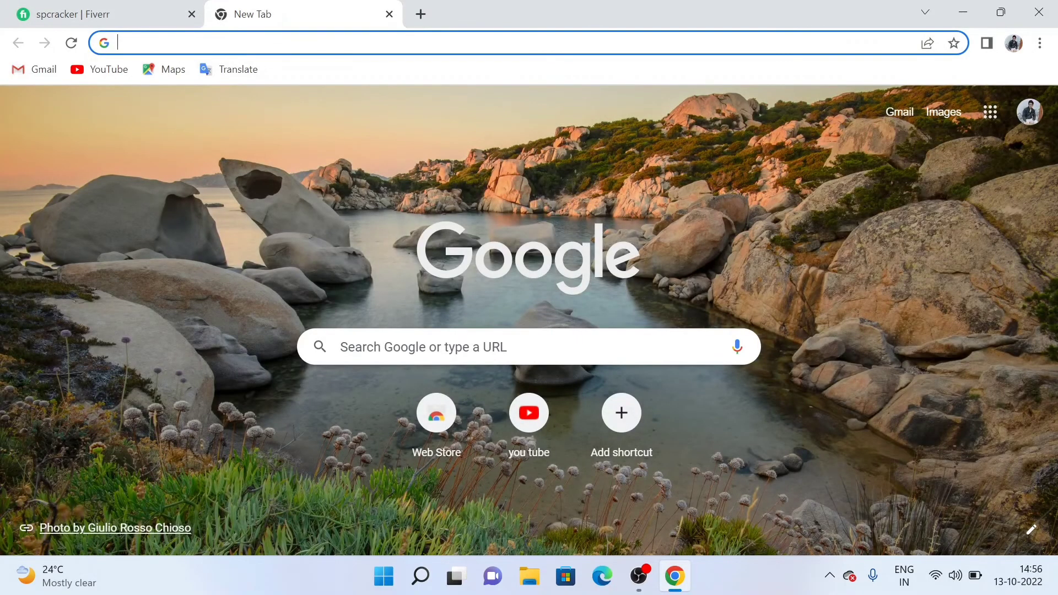
left_click(334, 347)
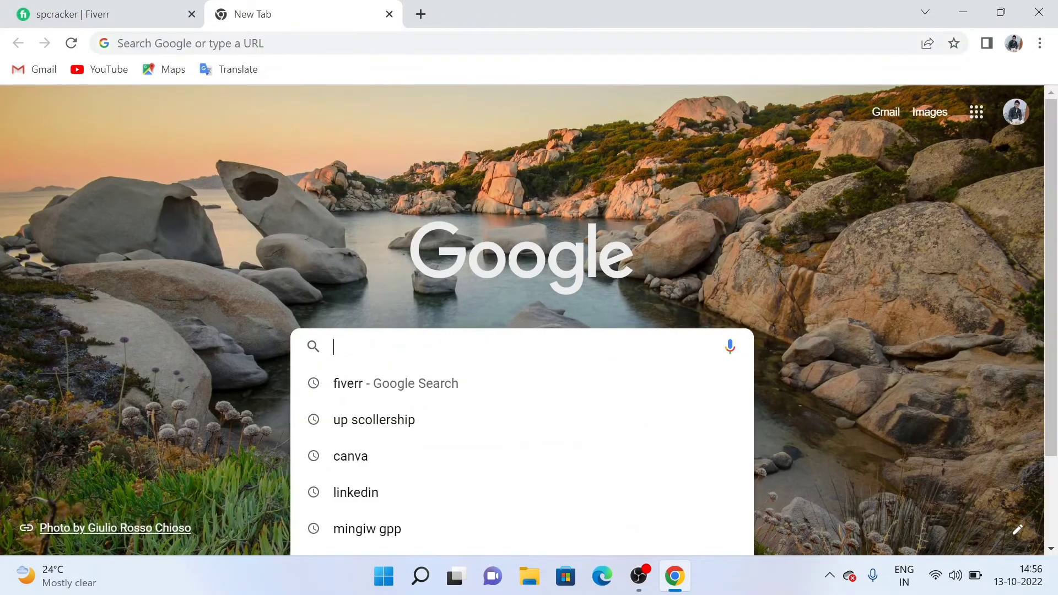
left_click(353, 384)
scroll(172, 377, "down", 4)
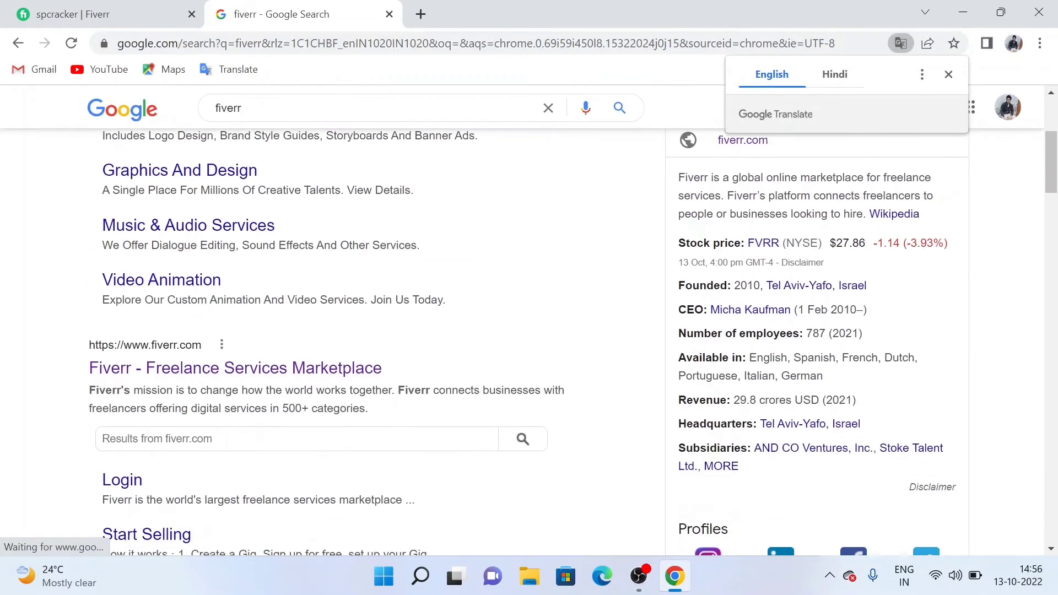
left_click(157, 370)
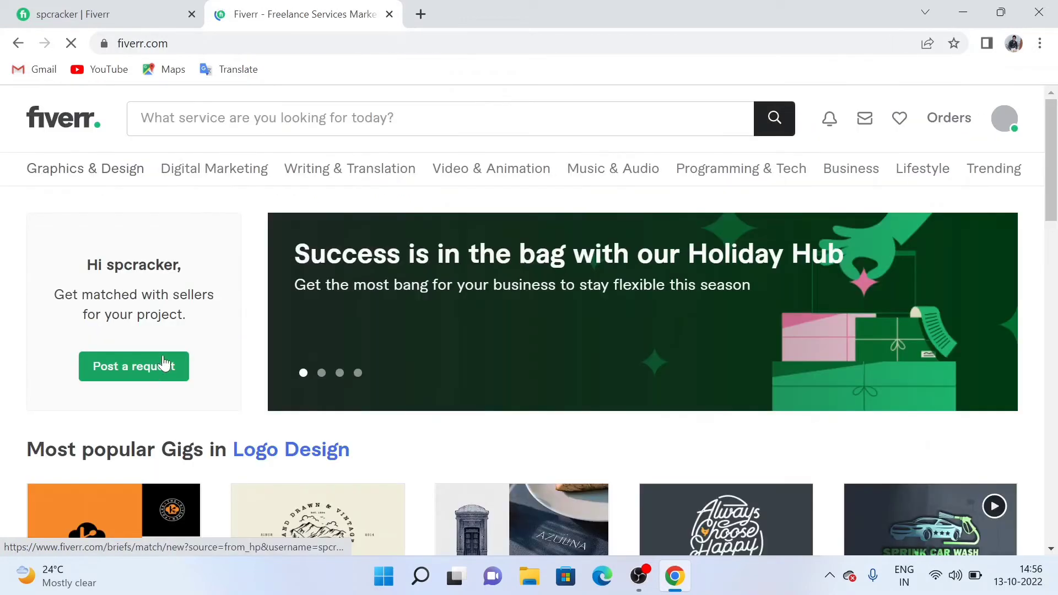
- Open the Graphics & Design category and search Fiverr for the suggested term "youtube thumbnail"
left_click(105, 169)
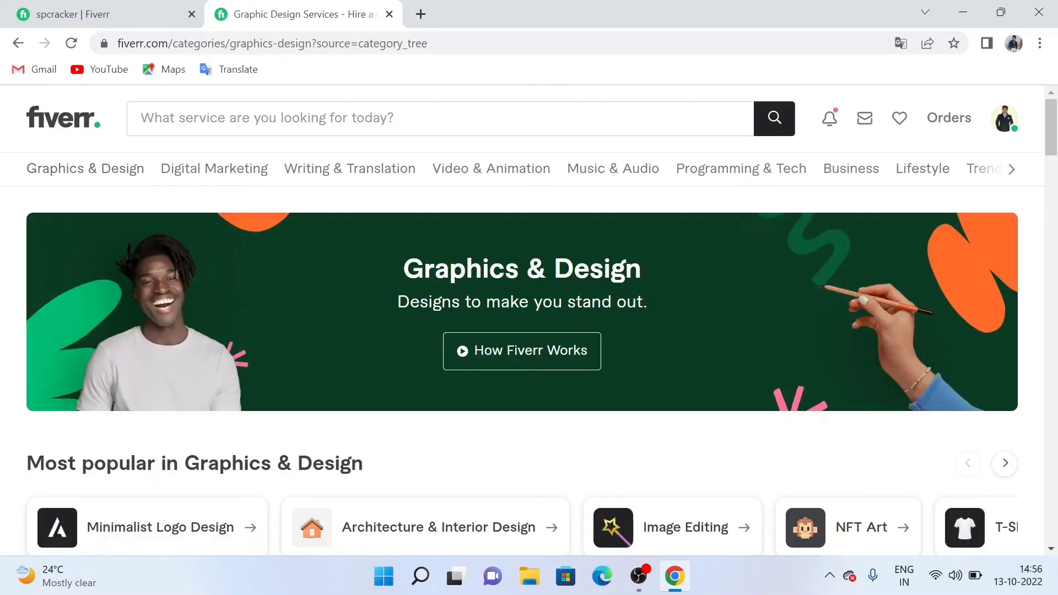
left_click(330, 118)
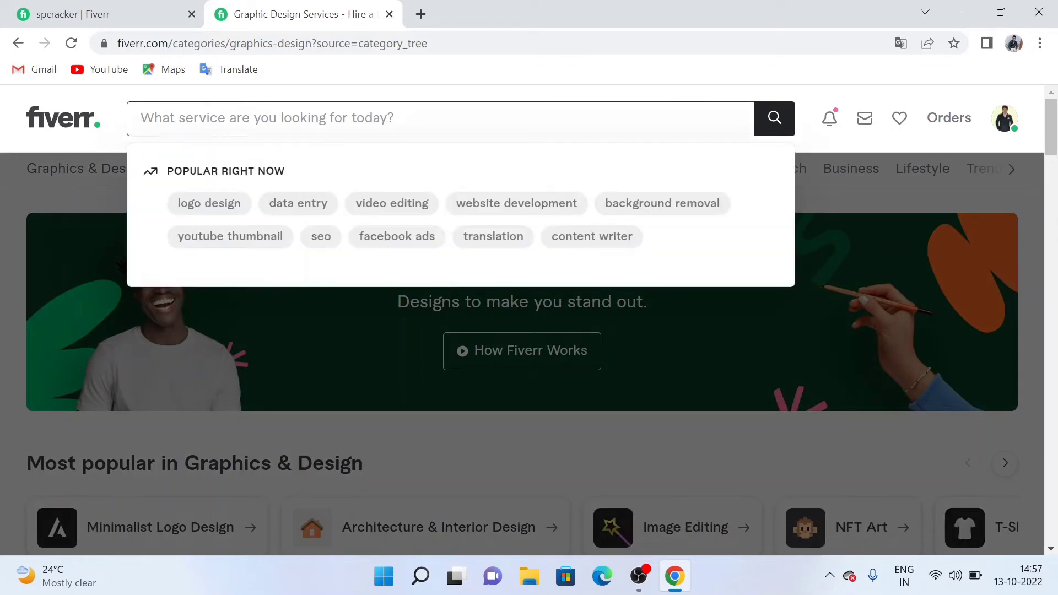
type("you")
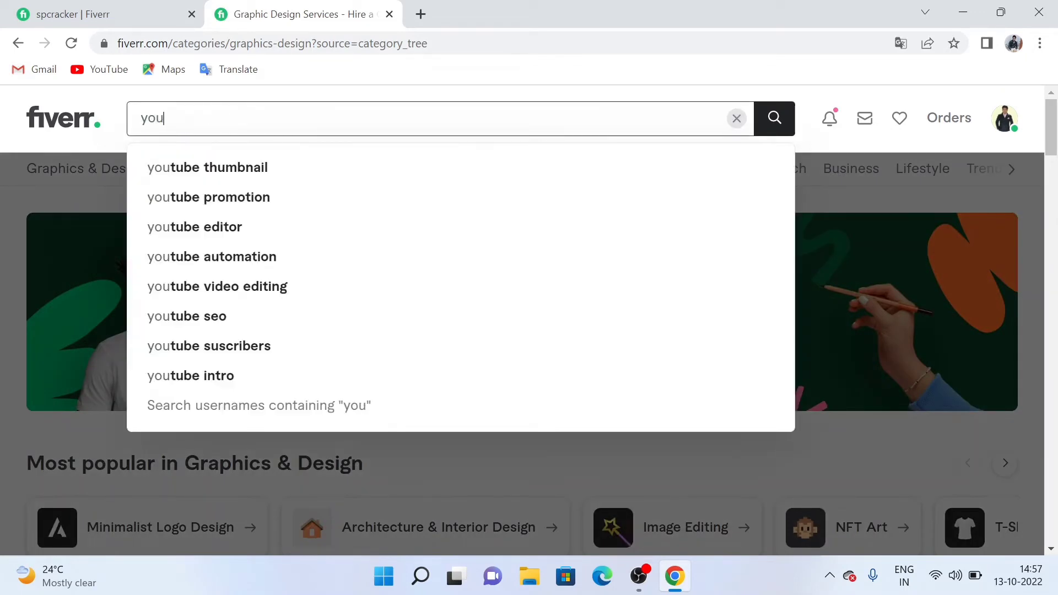
type(" tube")
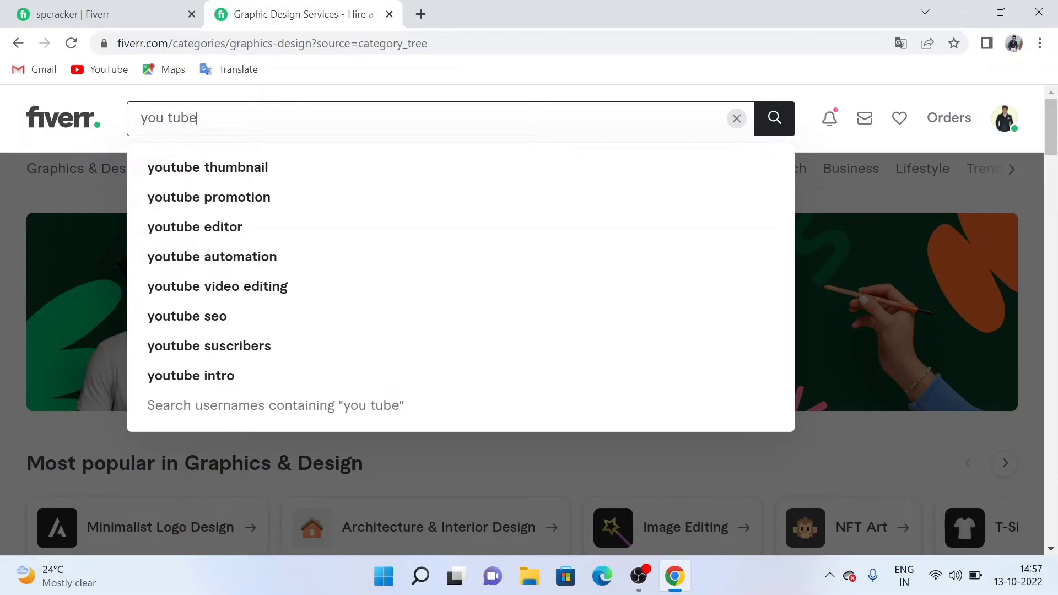
left_click(210, 167)
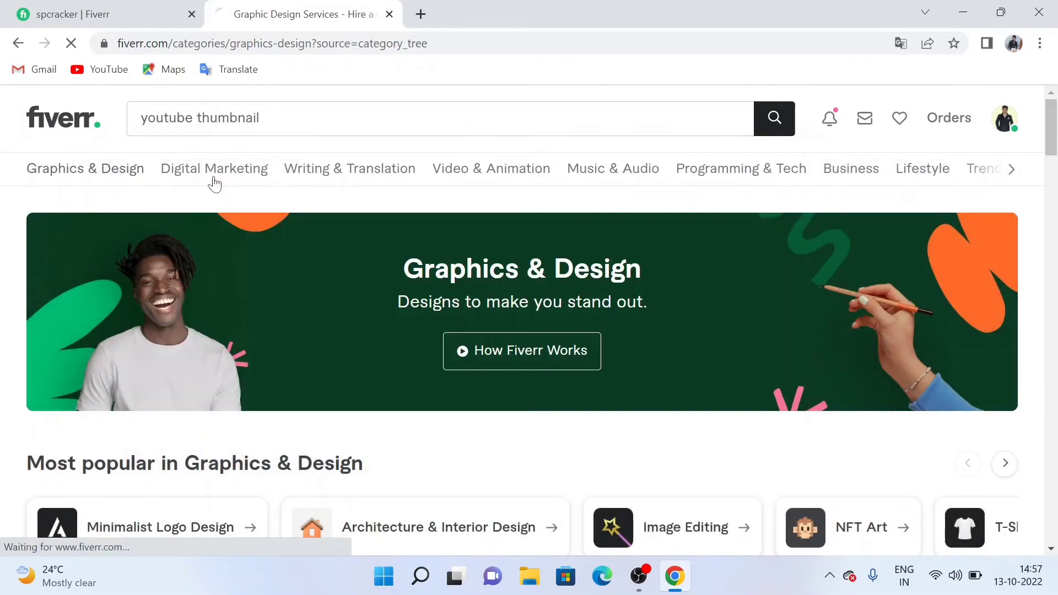
- Browse the thumbnail gigs and open the profile of the seller offering "I will design a premium youtube thumbnail design"
scroll(216, 201, "down", 8)
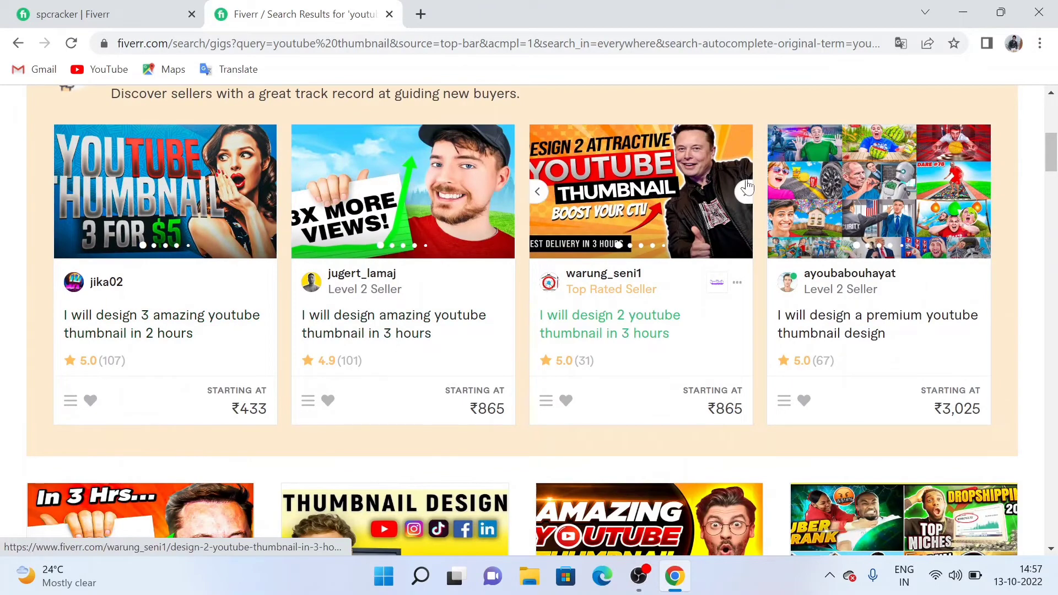
scroll(743, 189, "down", 1)
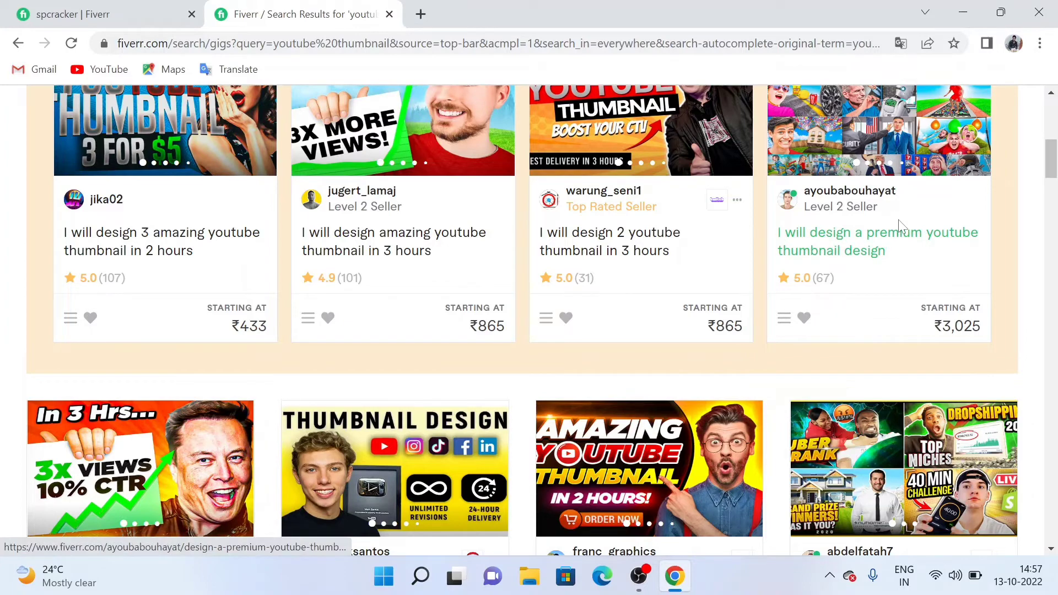
scroll(891, 270, "down", 1)
scroll(891, 270, "down", 1)
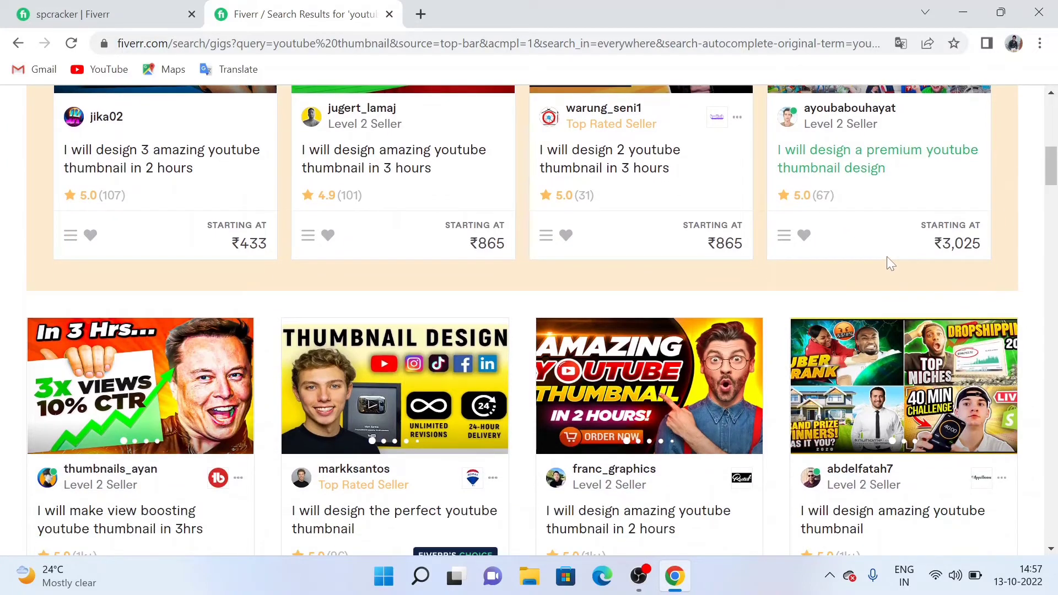
scroll(887, 257, "down", 3)
scroll(885, 260, "up", 5)
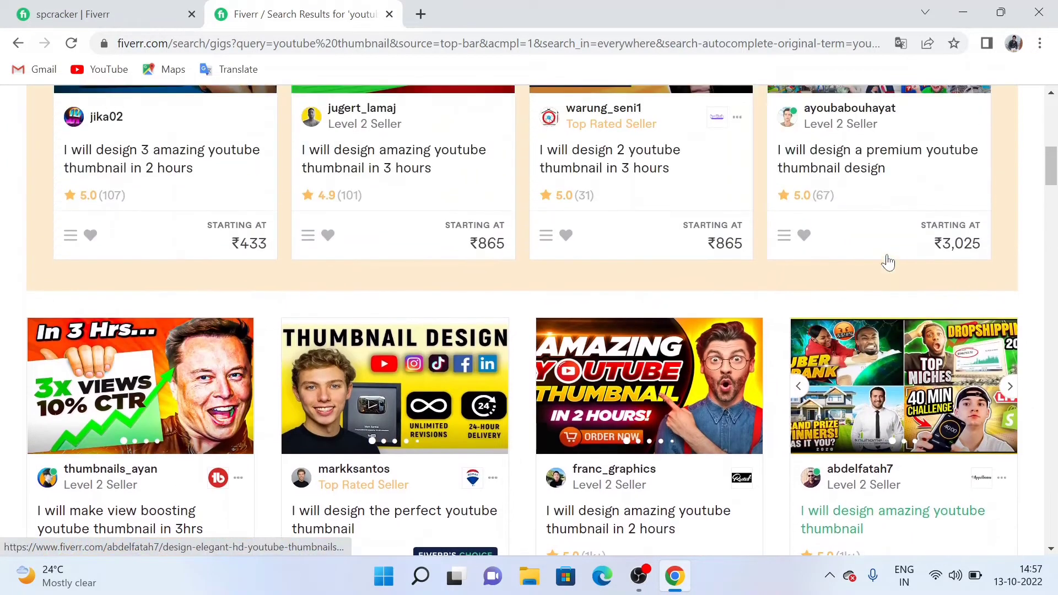
scroll(898, 238, "up", 1)
left_click(884, 275)
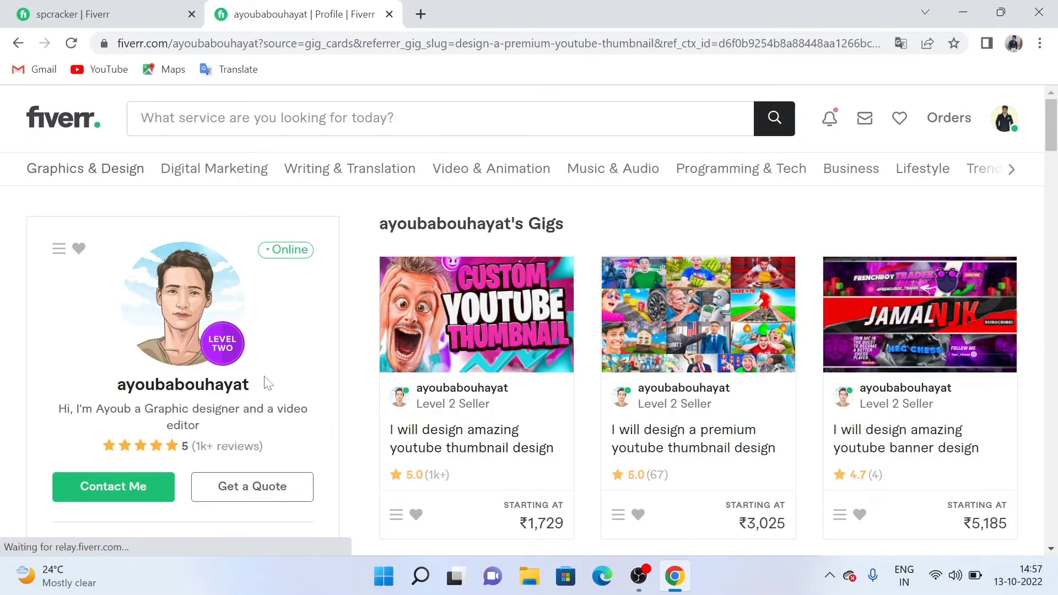
- Review the seller's profile and copy the full text of its Description section
scroll(251, 381, "down", 1)
scroll(251, 381, "down", 1)
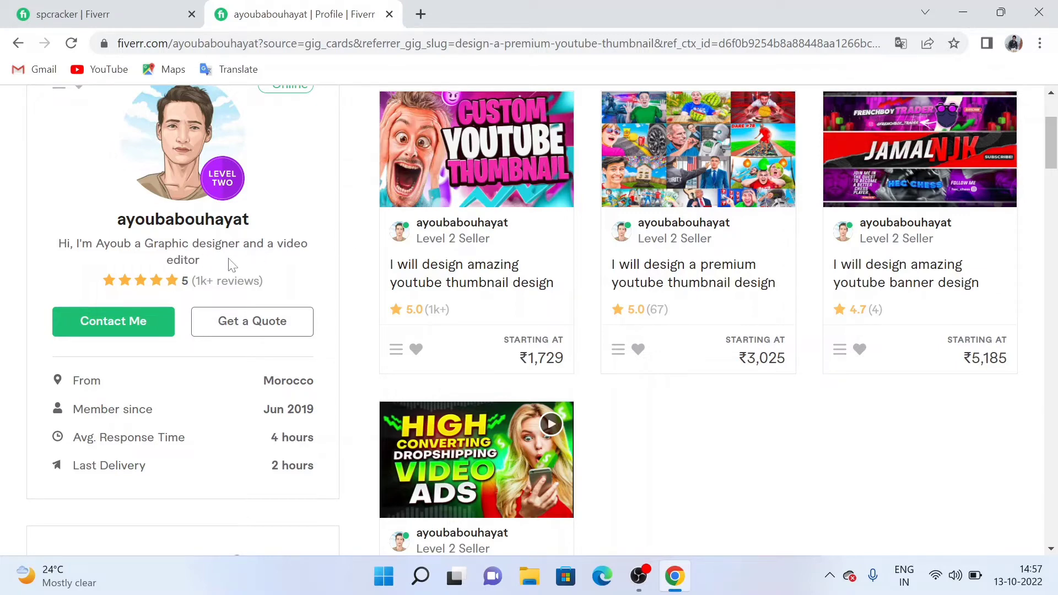
scroll(528, 320, "down", 1)
scroll(279, 237, "up", 1)
scroll(203, 292, "down", 1)
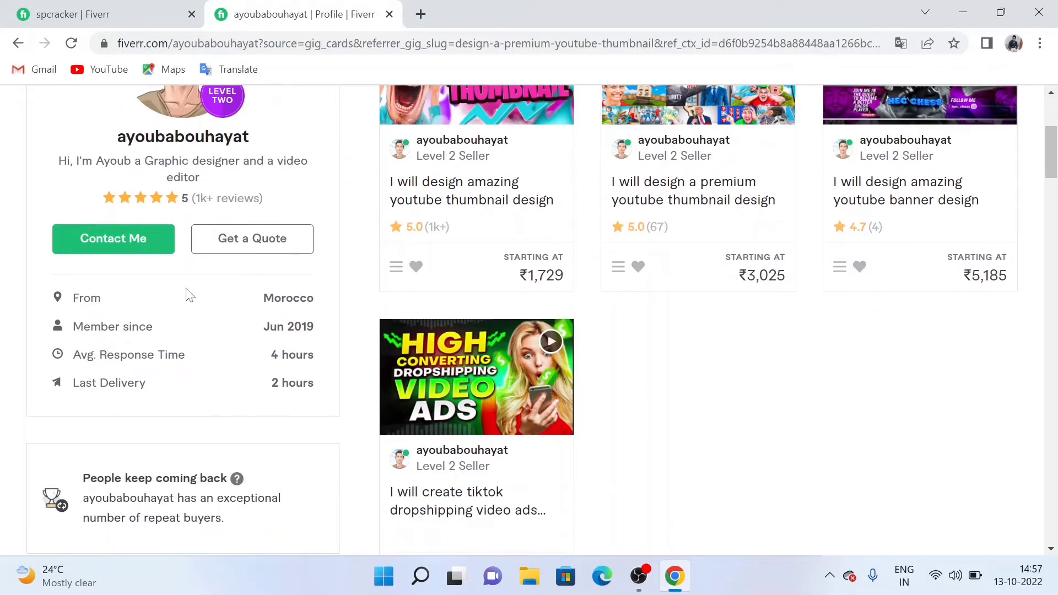
scroll(182, 289, "down", 8)
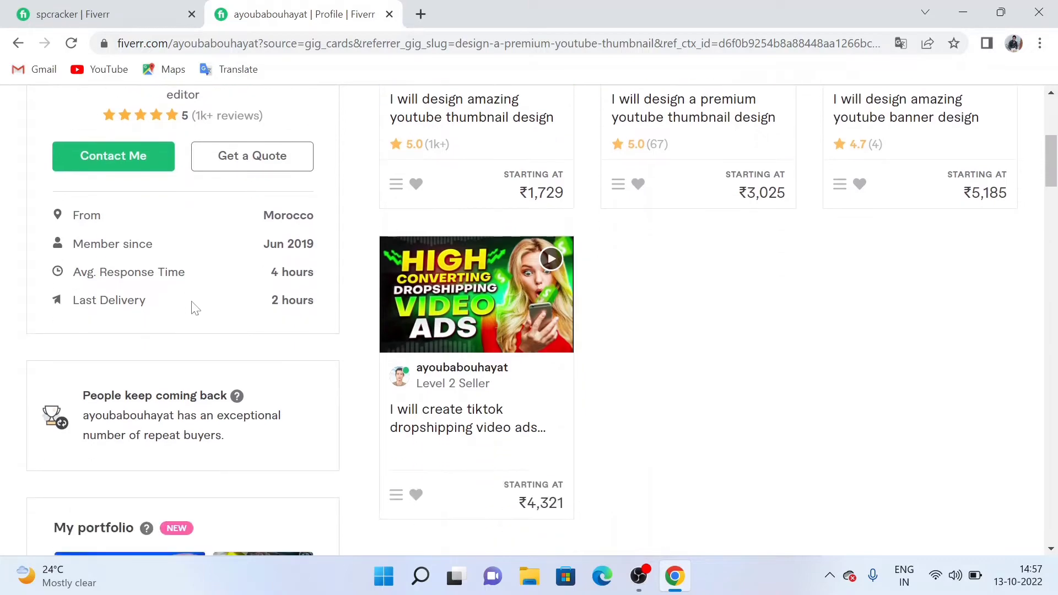
scroll(194, 306, "down", 2)
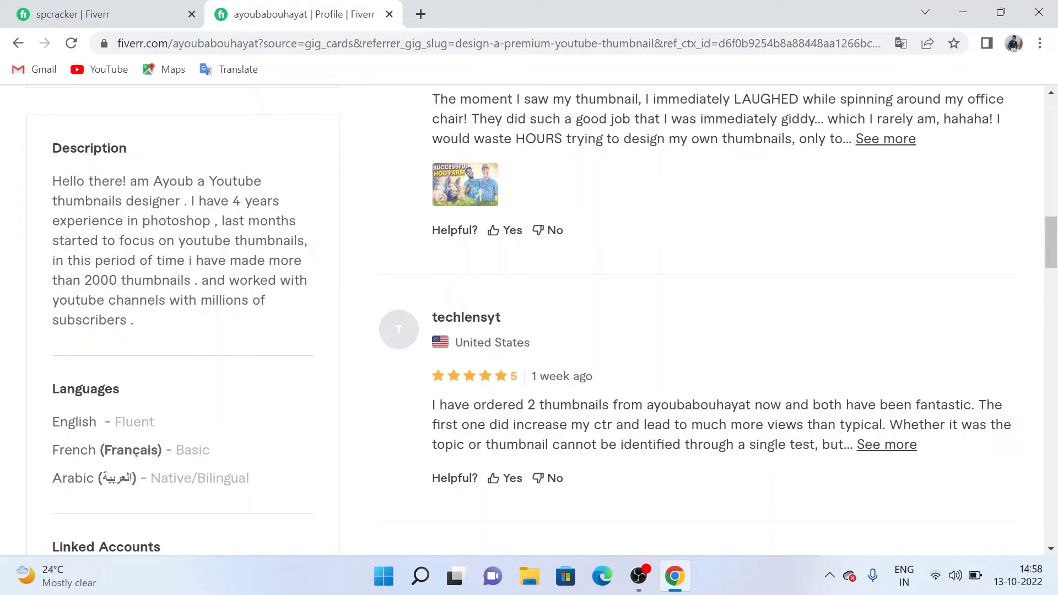
left_click_drag(52, 181, 138, 334)
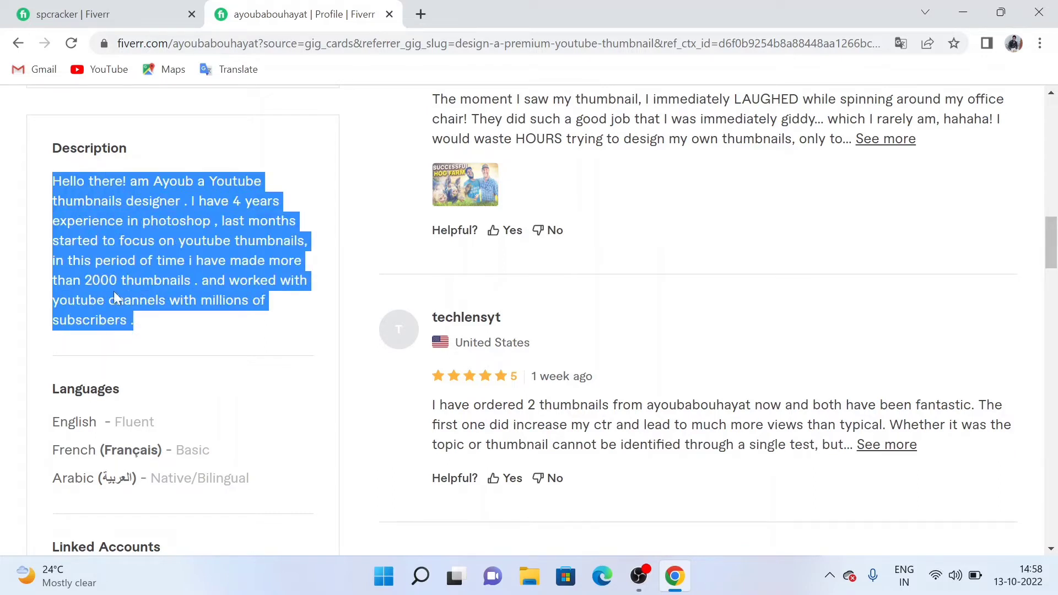
right_click(78, 230)
left_click(104, 245)
- Return to the own profile's browser tab and paste the copied text into the Description field
left_click(91, 12)
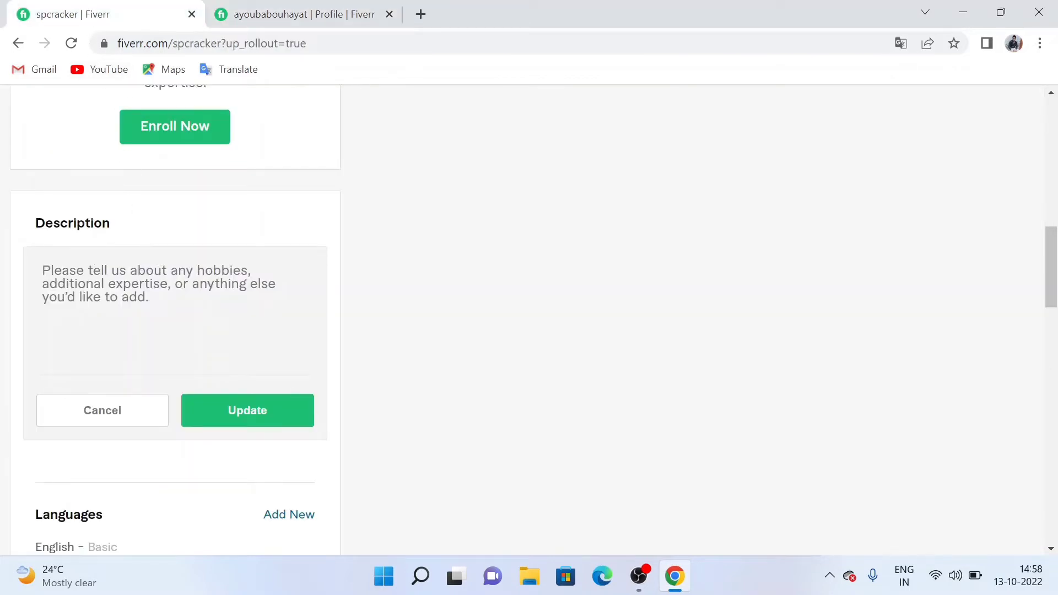
right_click(45, 278)
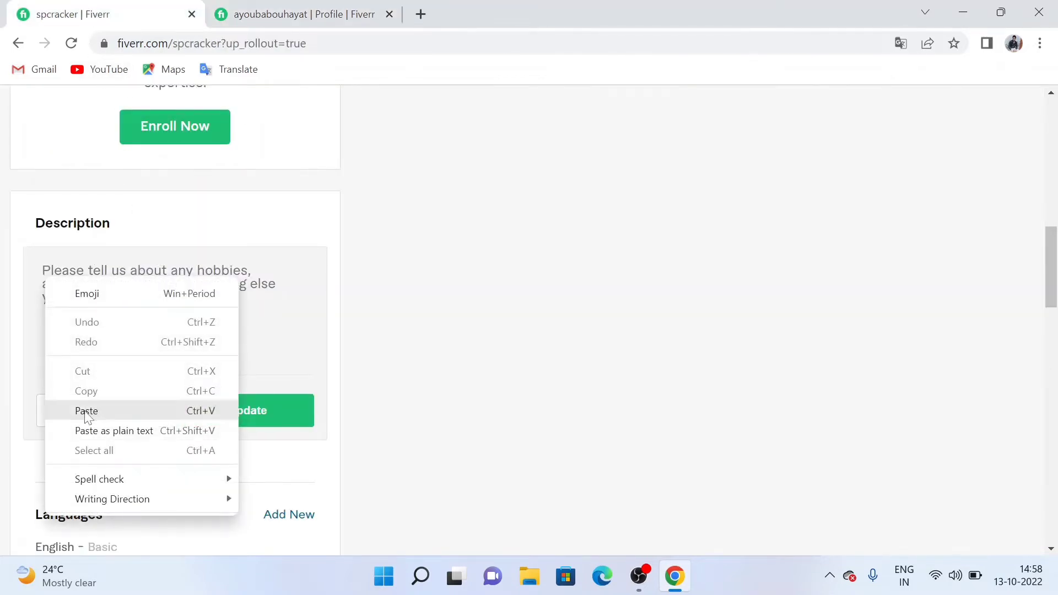
left_click(87, 411)
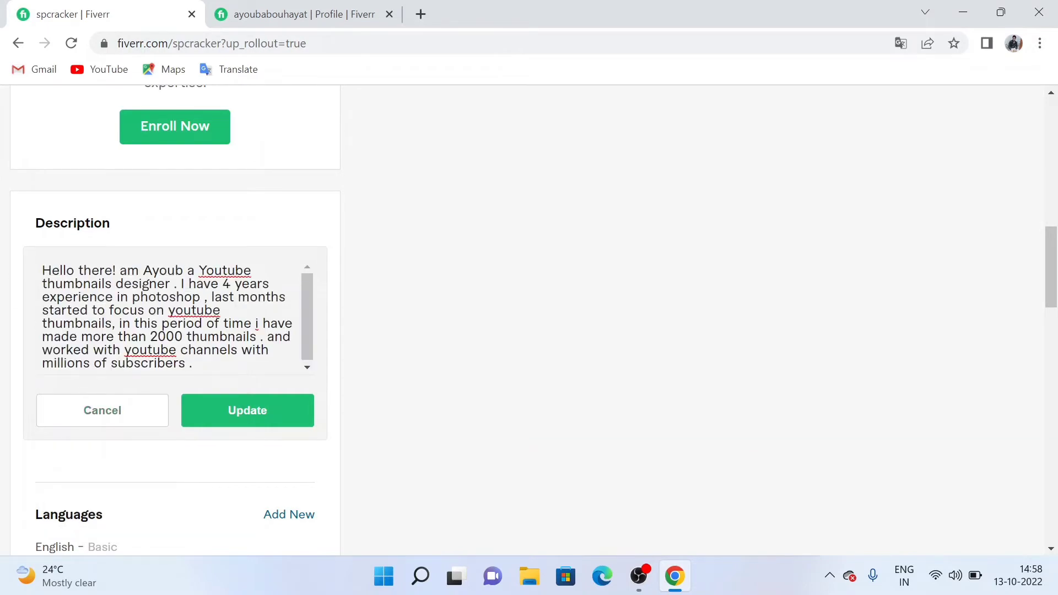
- Replace the seller's first name in the pasted description with the account owner's full name
key("BackSpace")
key("BackSpace")
key("BackSpace")
key("BackSpace")
key("BackSpace")
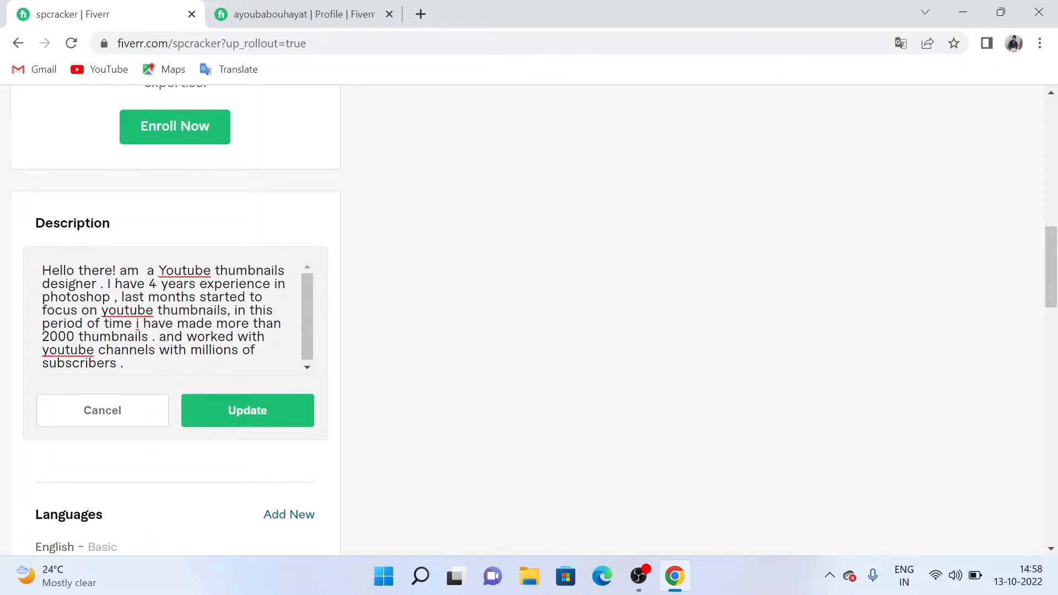
type("shub")
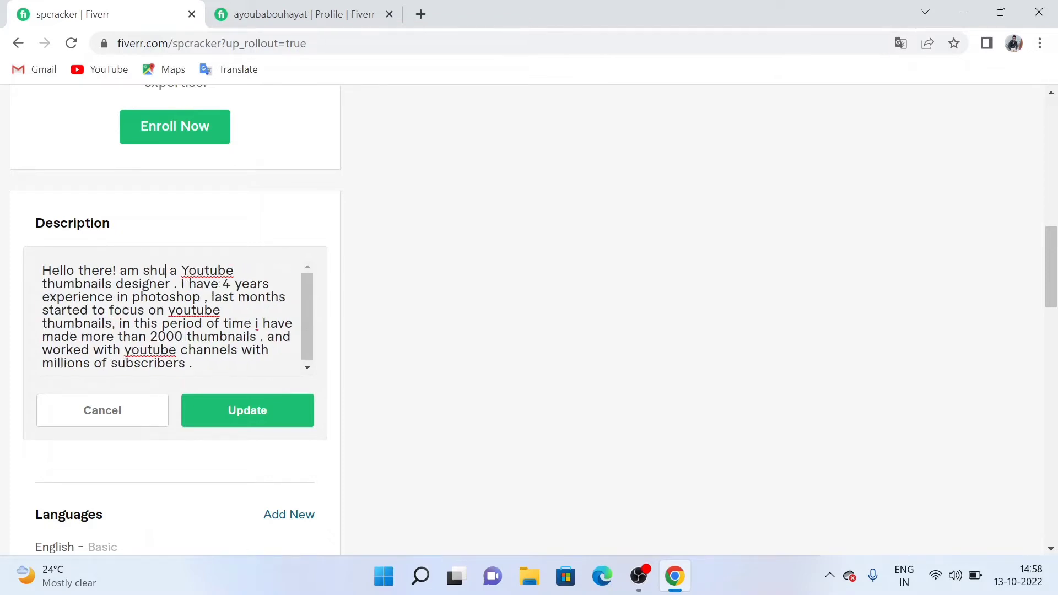
type("ham ")
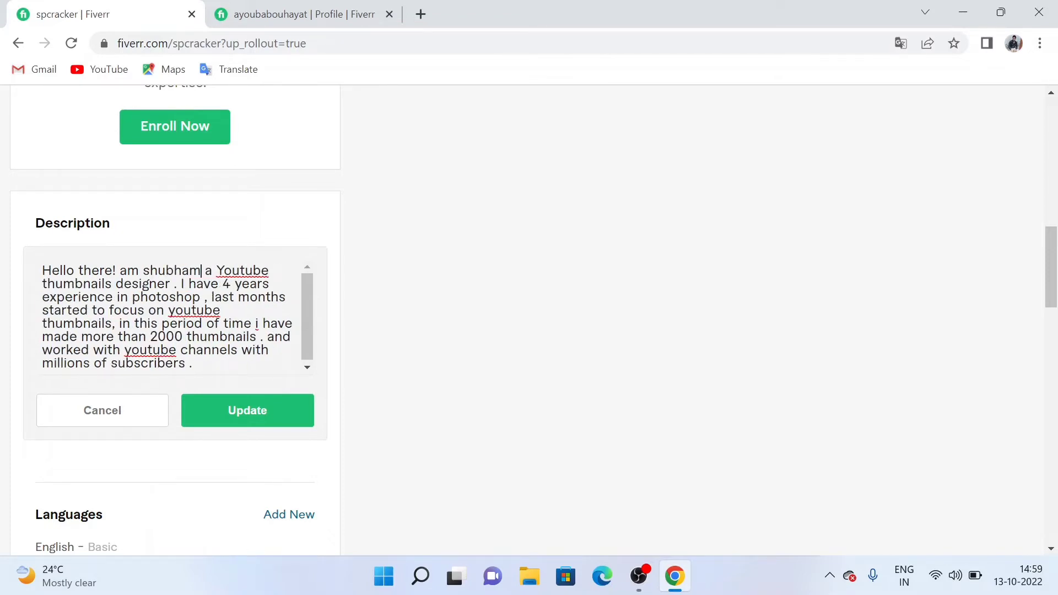
type("pa ")
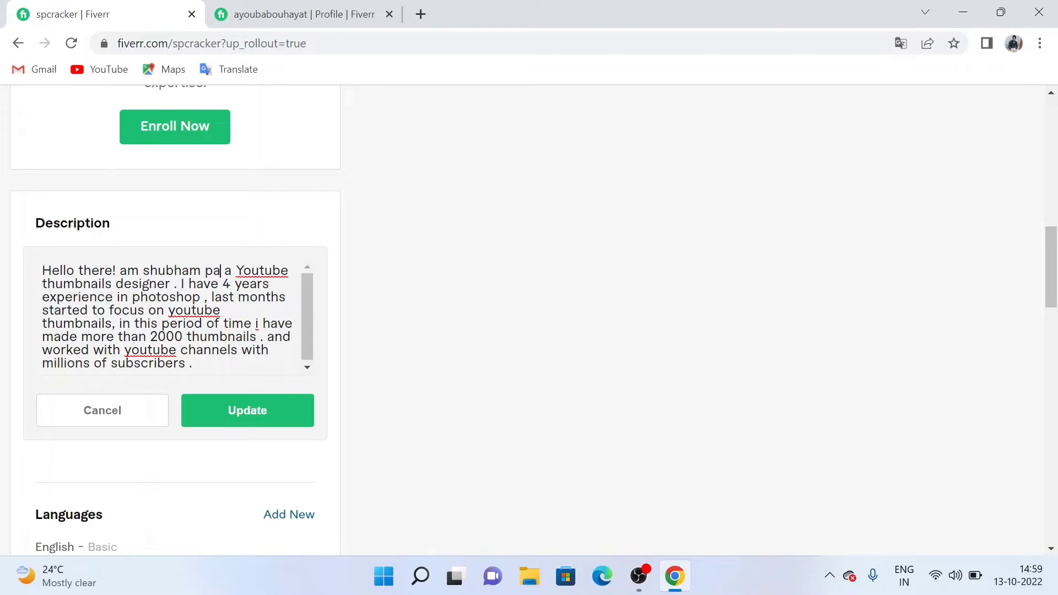
type("ndey")
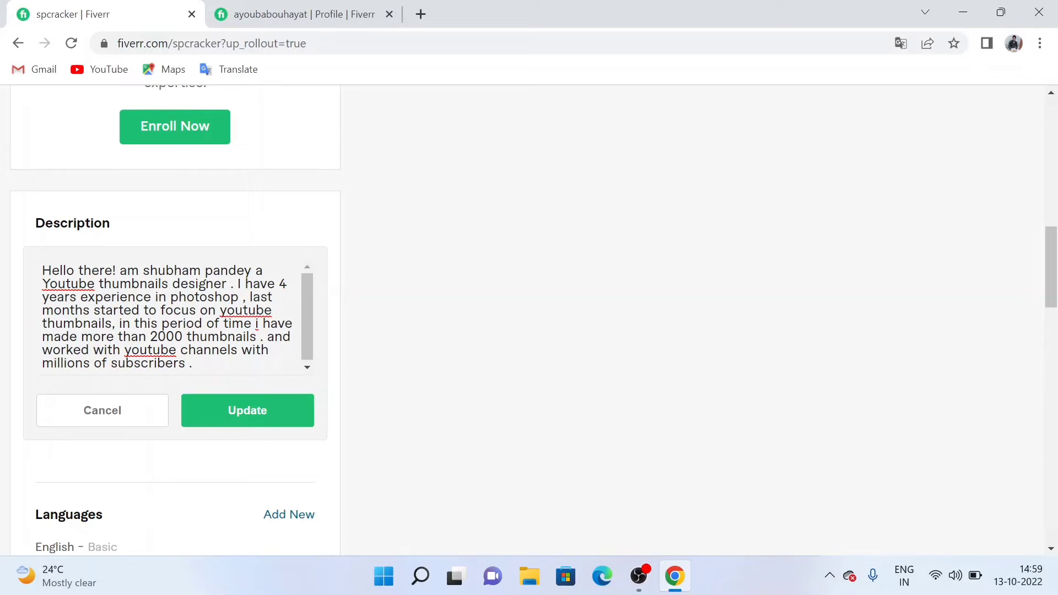
- Set the years of experience in the description to 5
key("BackSpace")
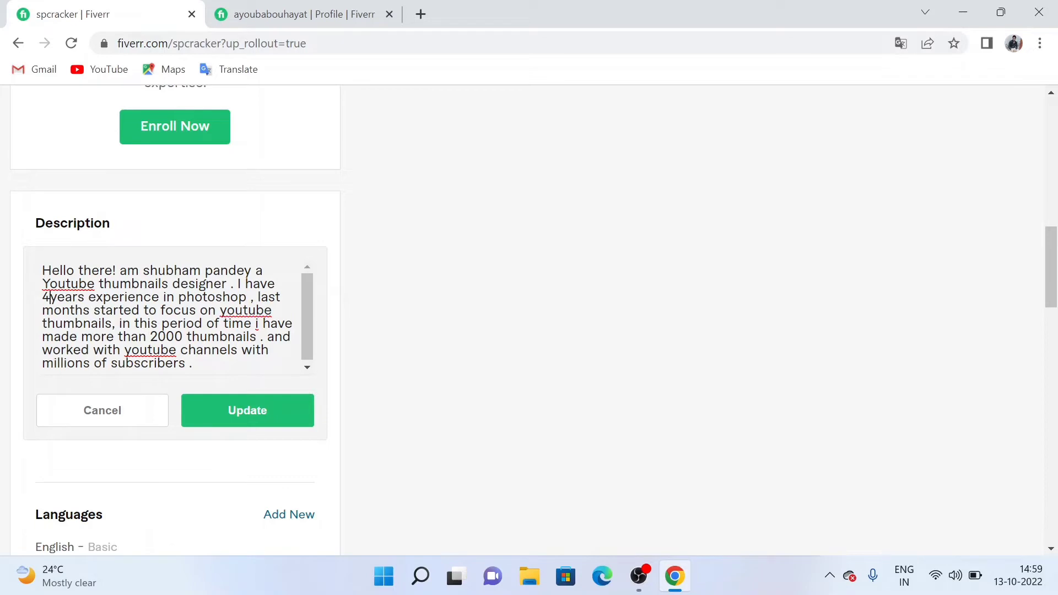
type("5")
key("BackSpace")
key("BackSpace")
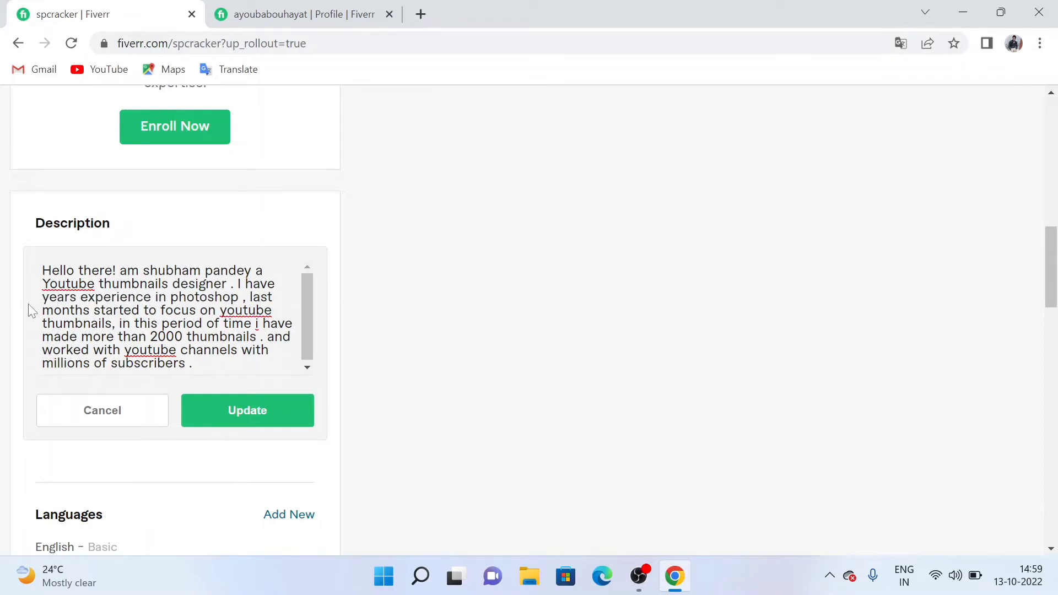
type("5")
- Change the description's skills wording to "photoshop and canva'" and insert 9 after "last months"
type("ca")
type("nva")
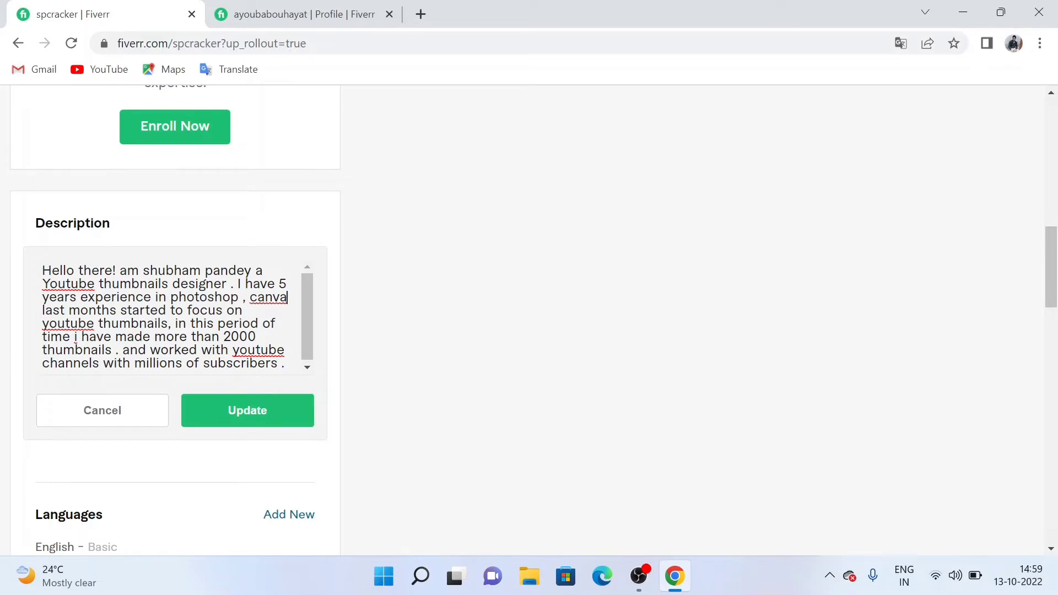
type("'")
key("BackSpace")
type("and")
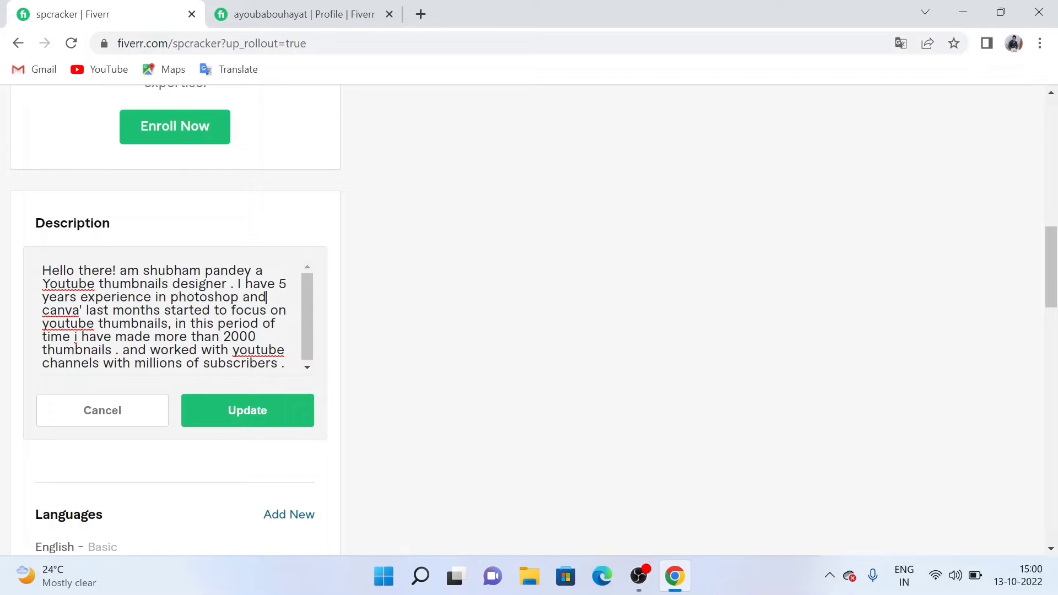
left_click(161, 311)
type("9")
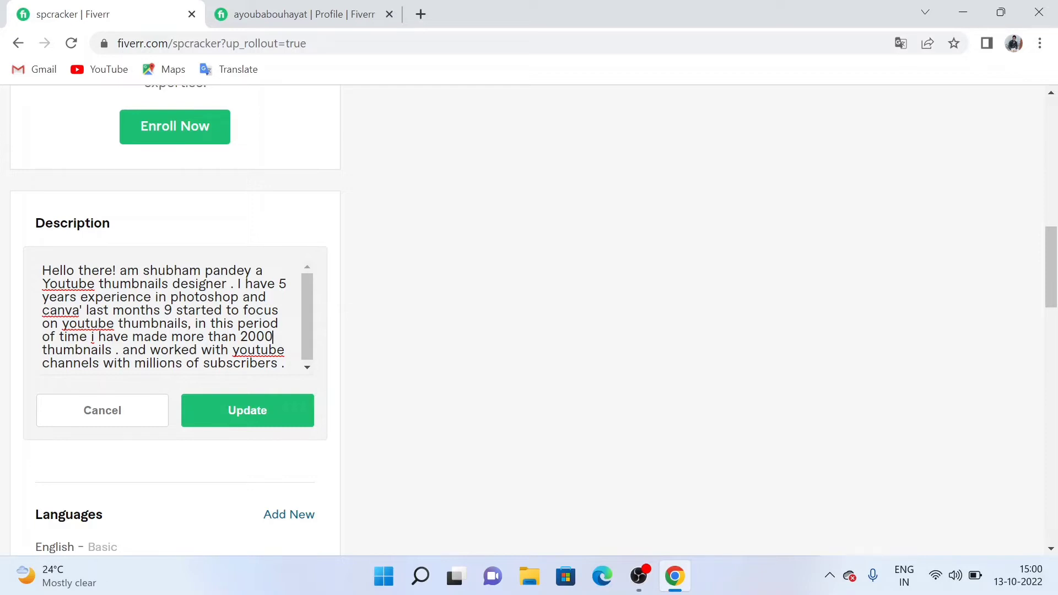
- Change the thumbnail count in the description to "2000+" and save the description
type("+")
key("Down")
left_click(230, 414)
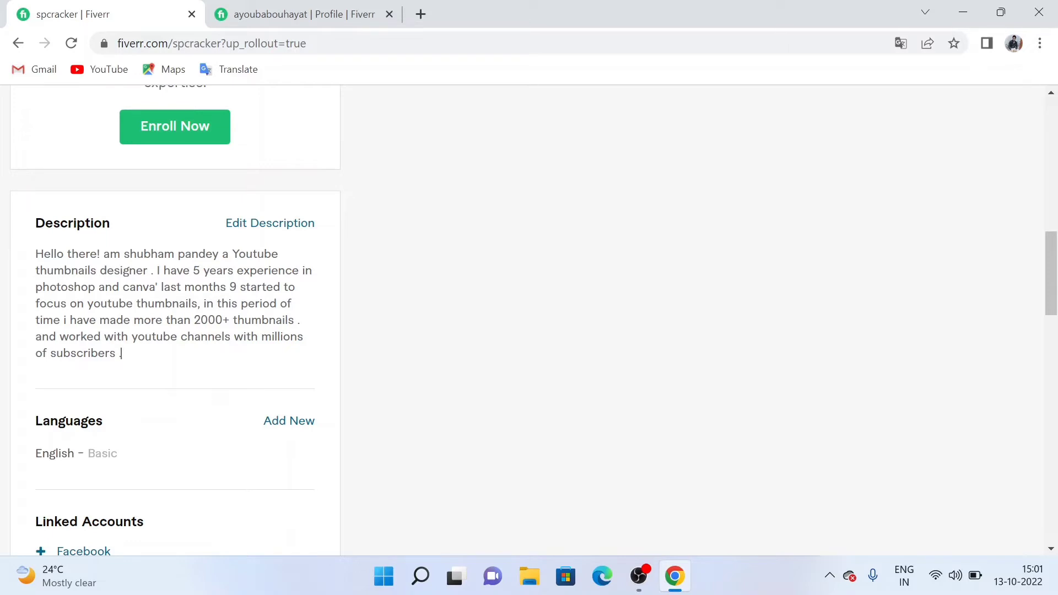
- Reopen the description, reword the period to "last 9 months", and save the update
left_click(265, 222)
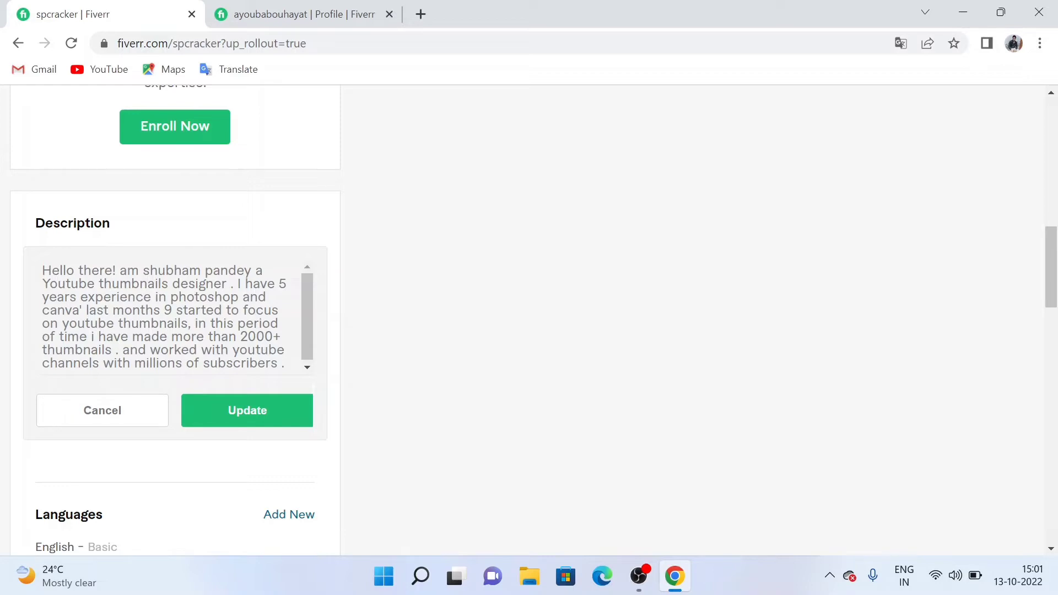
left_click(172, 310)
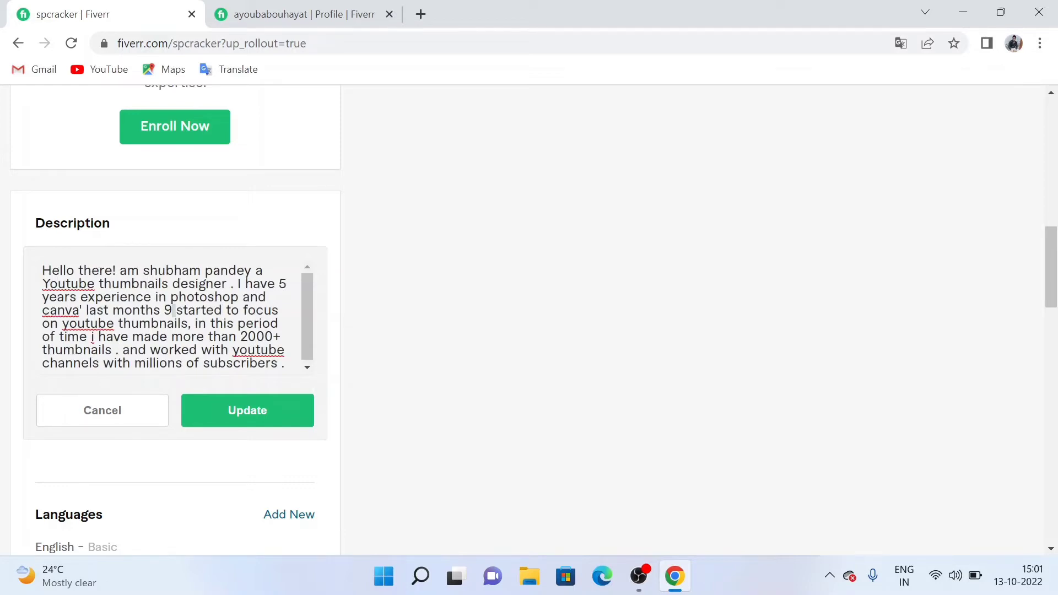
key("BackSpace")
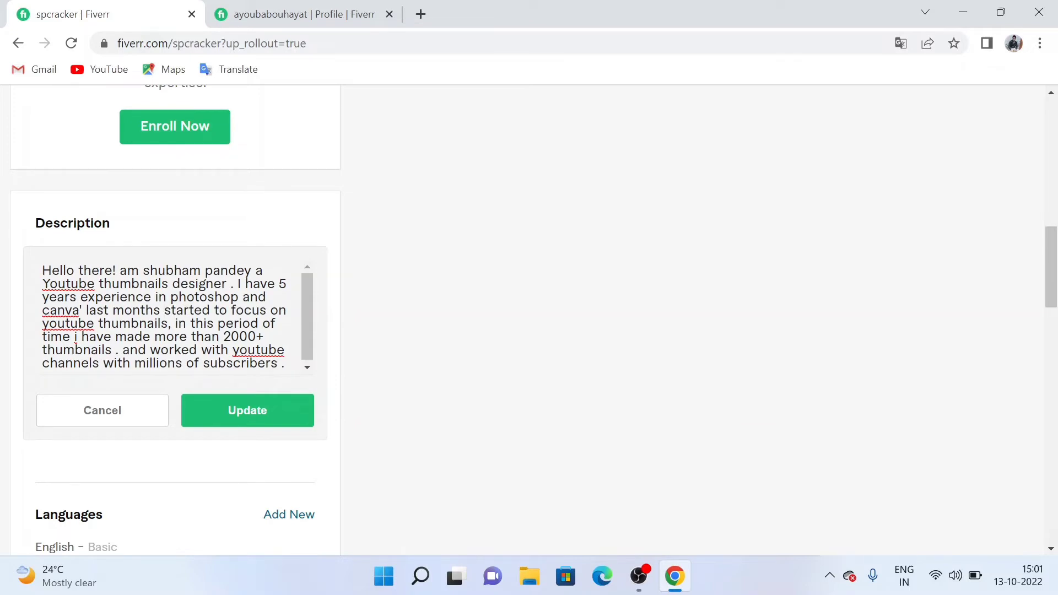
type("9")
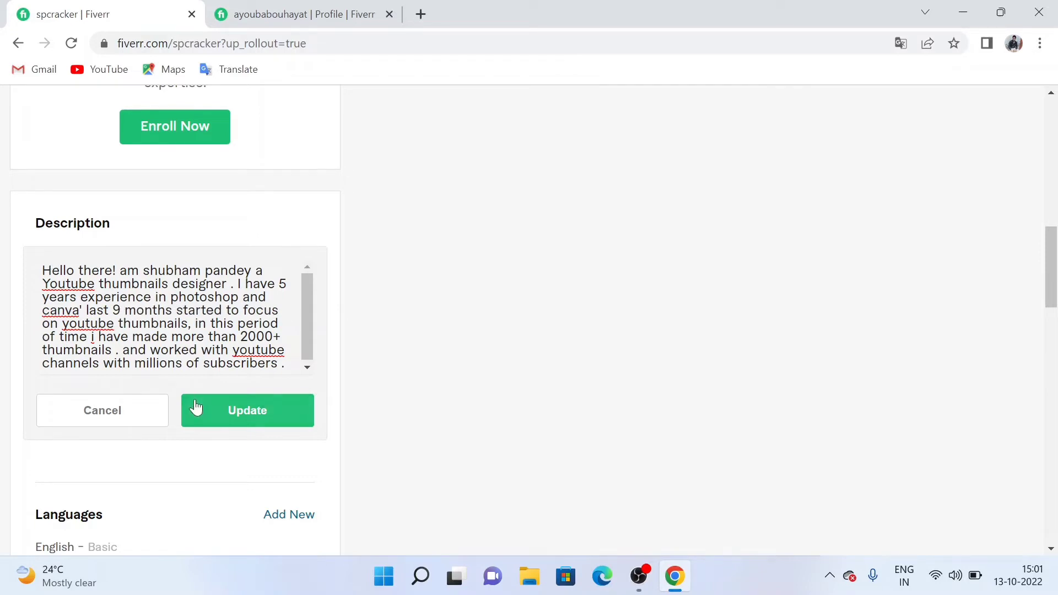
left_click(227, 413)
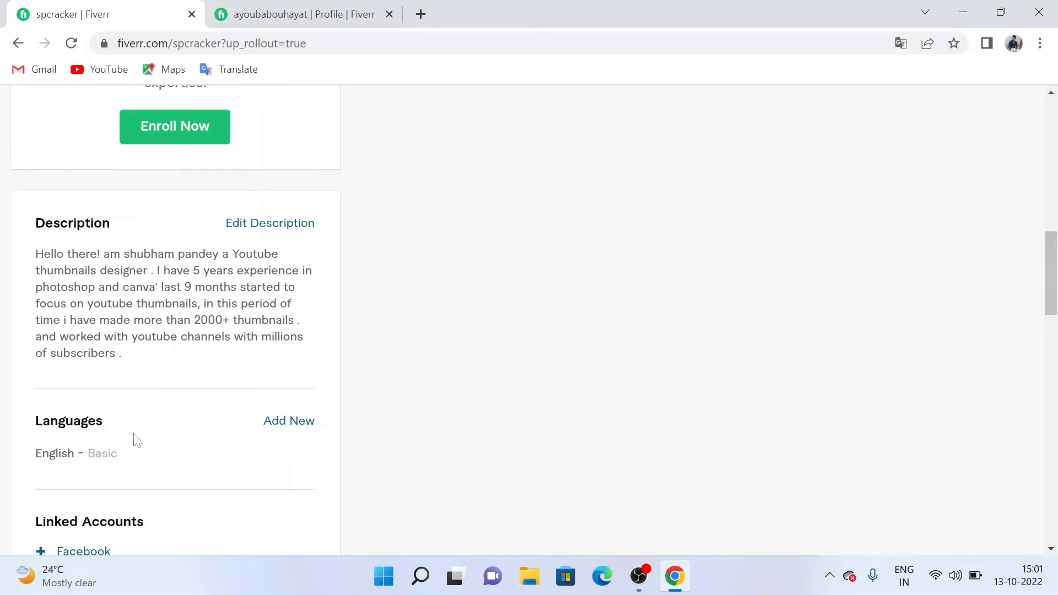
mouse_move(127, 430)
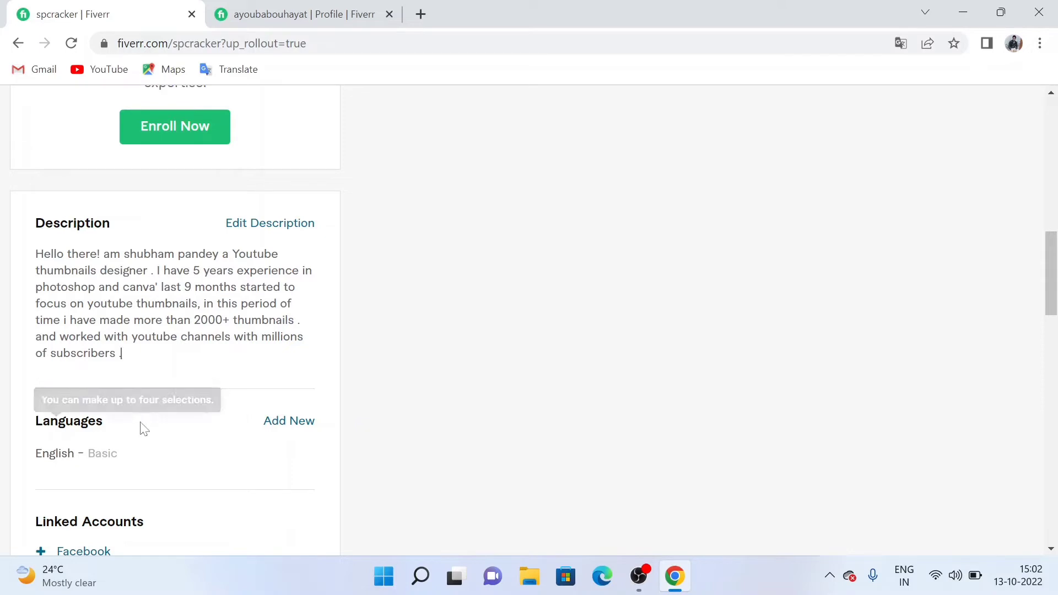
scroll(141, 424, "down", 1)
mouse_move(85, 368)
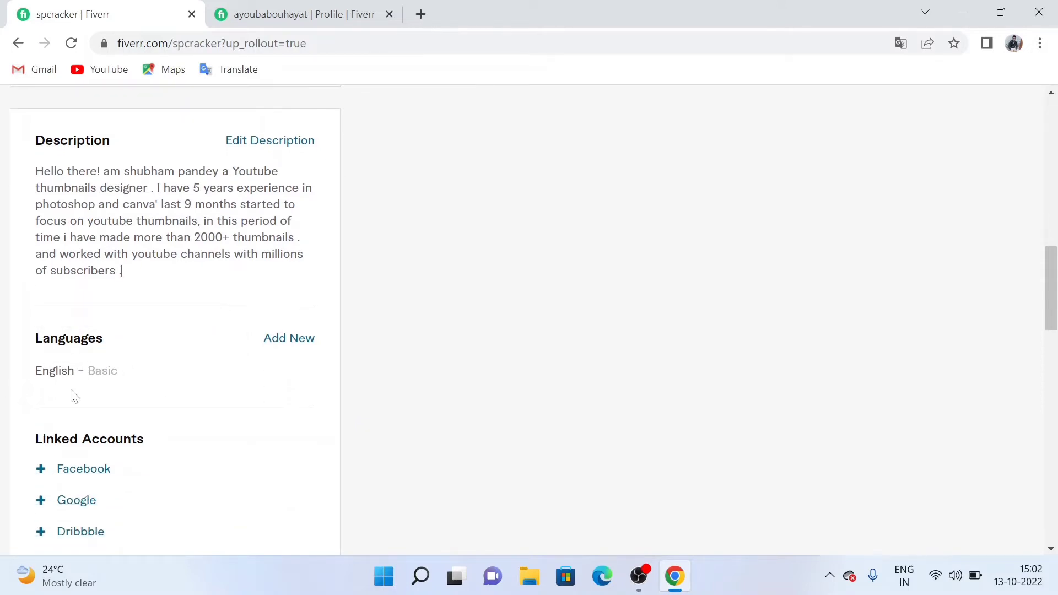
left_click(295, 342)
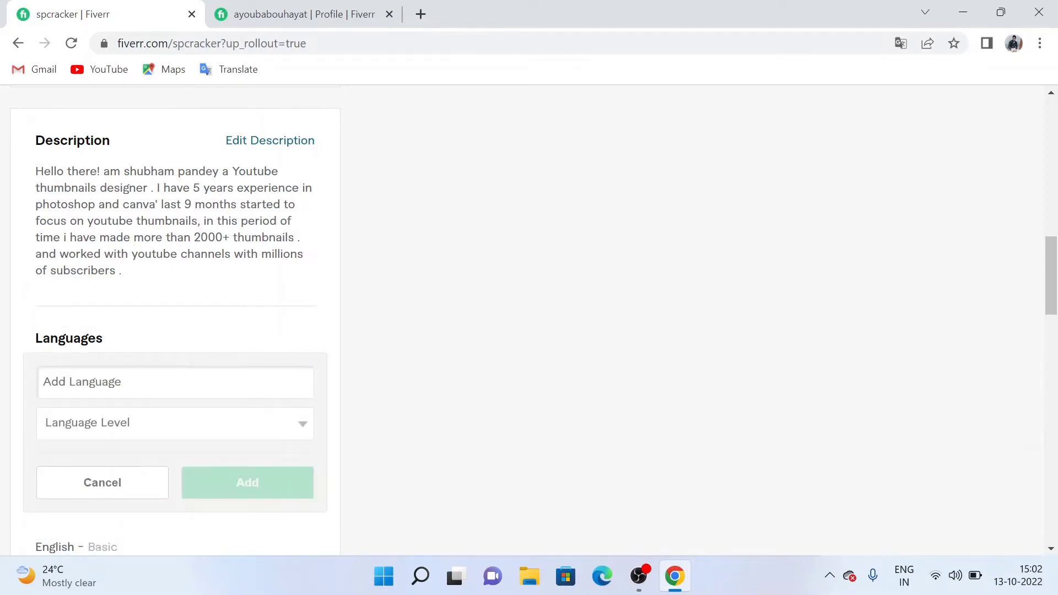
left_click(210, 425)
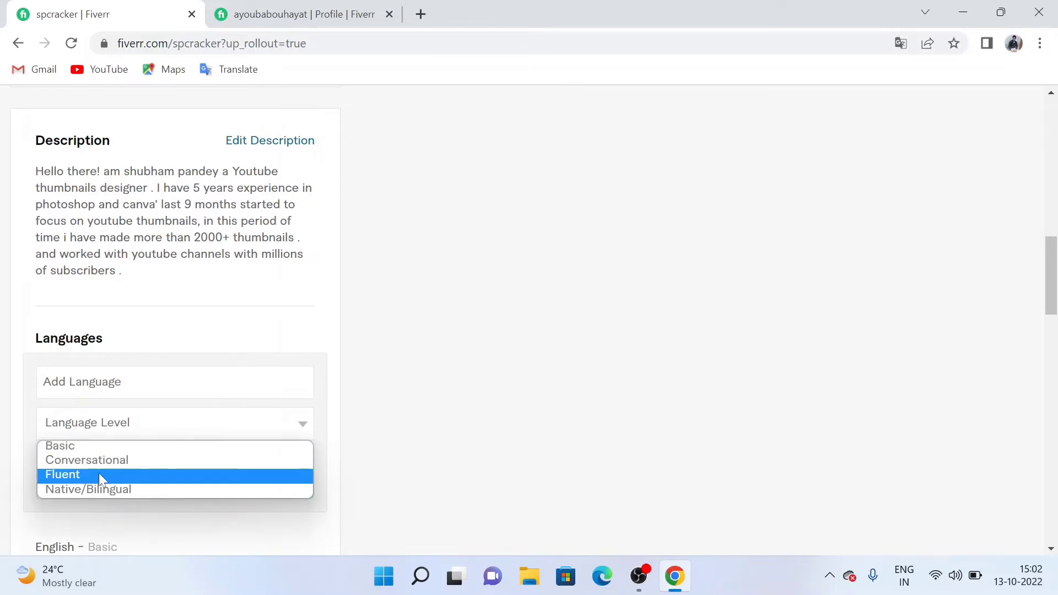
left_click(221, 449)
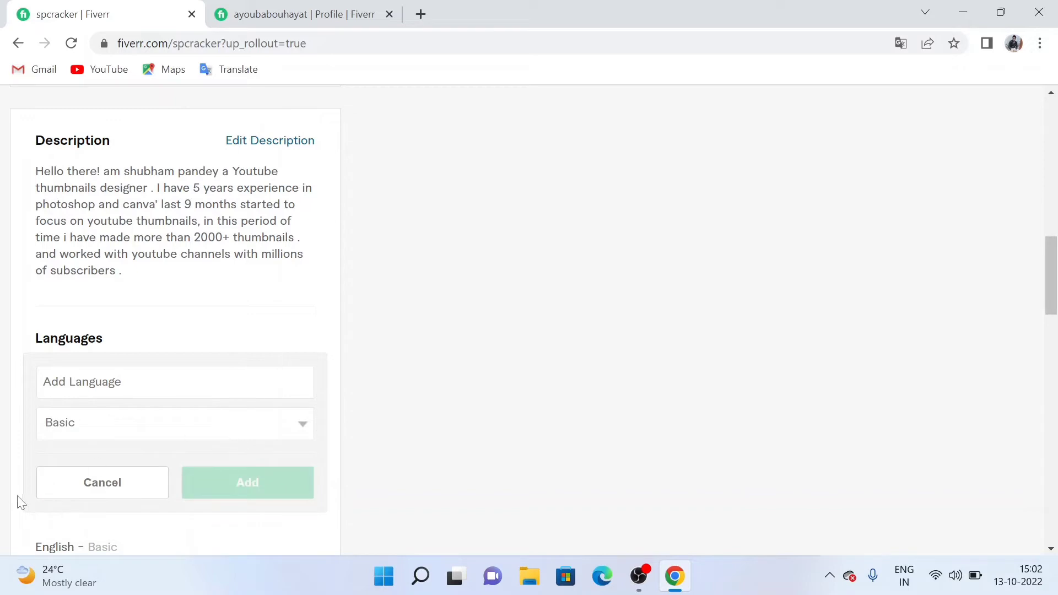
left_click(97, 494)
- Add "Graphic design" to the profile's skills with the experience level Expert
scroll(150, 415, "down", 3)
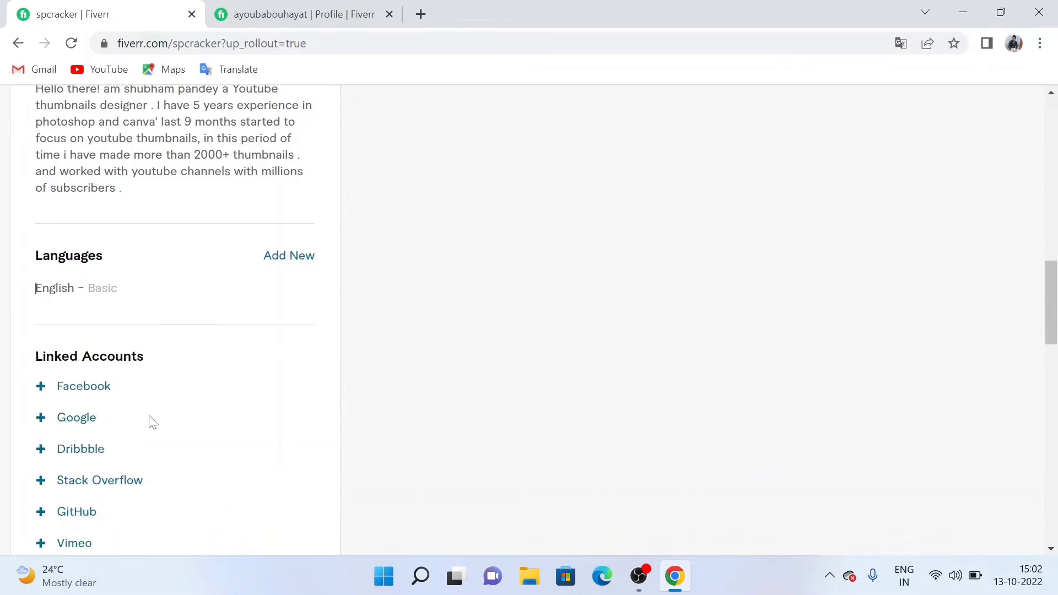
scroll(150, 415, "down", 1)
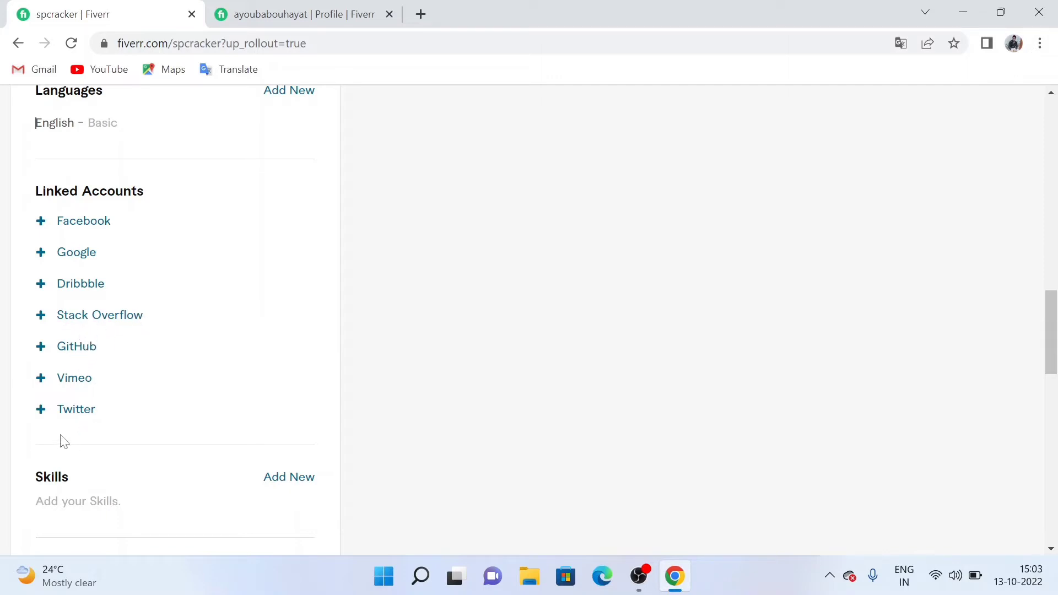
scroll(156, 411, "down", 3)
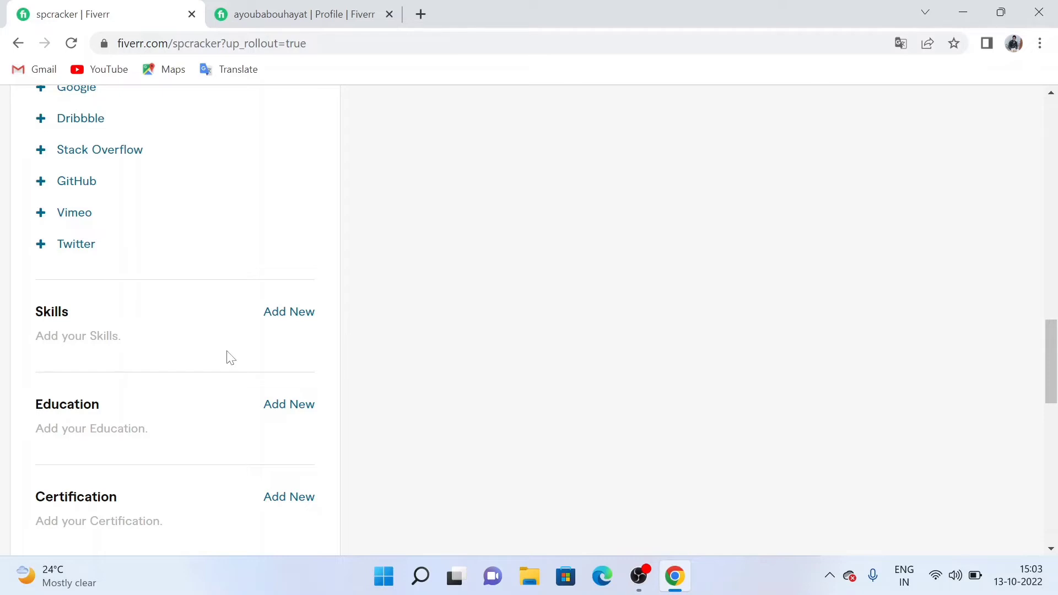
left_click(289, 313)
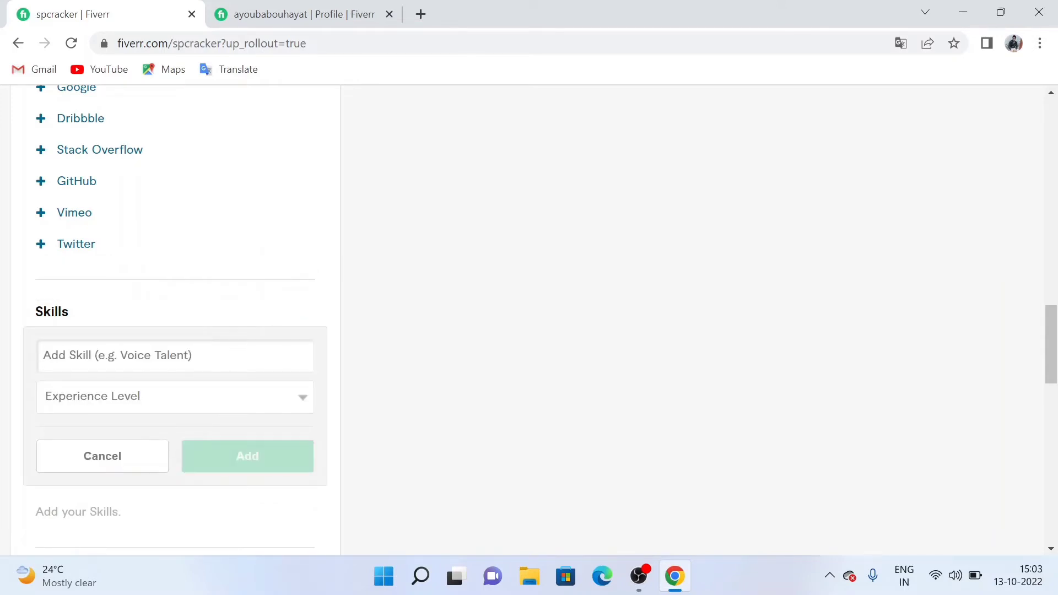
type("grap")
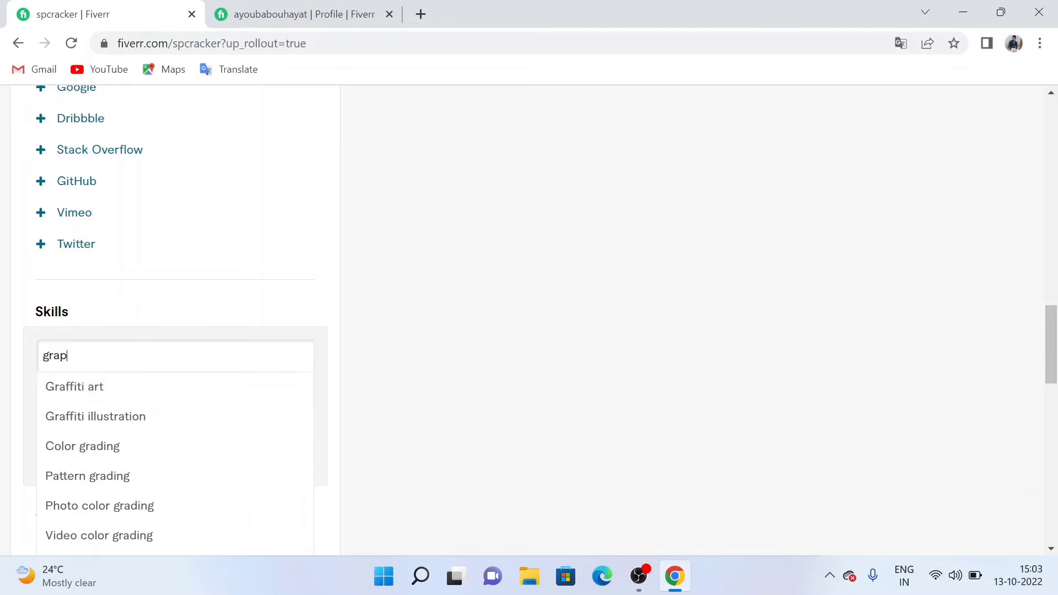
type("hic")
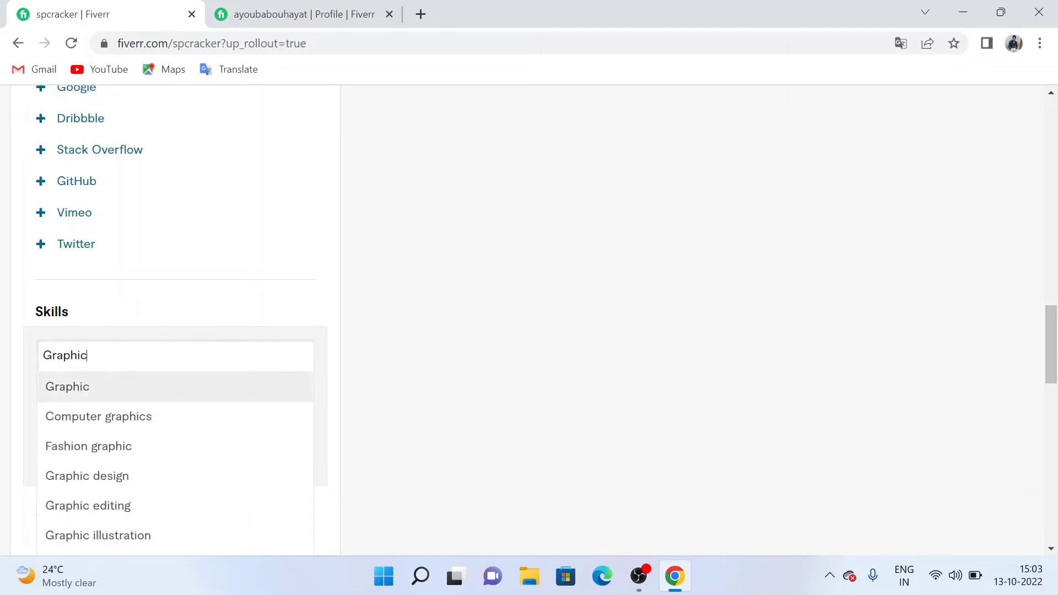
left_click(121, 477)
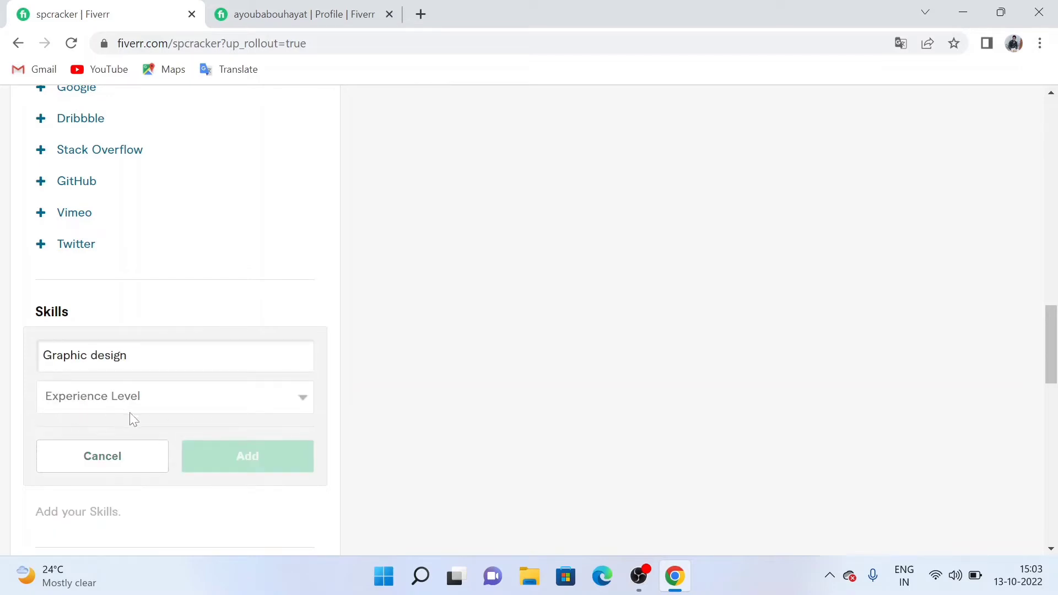
left_click(272, 407)
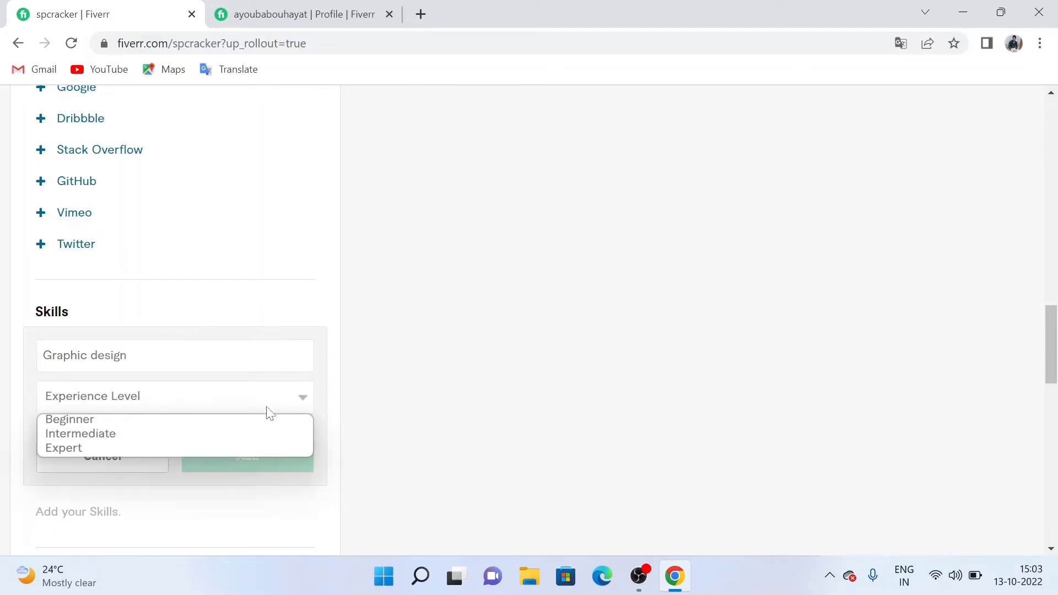
left_click(97, 447)
left_click(217, 463)
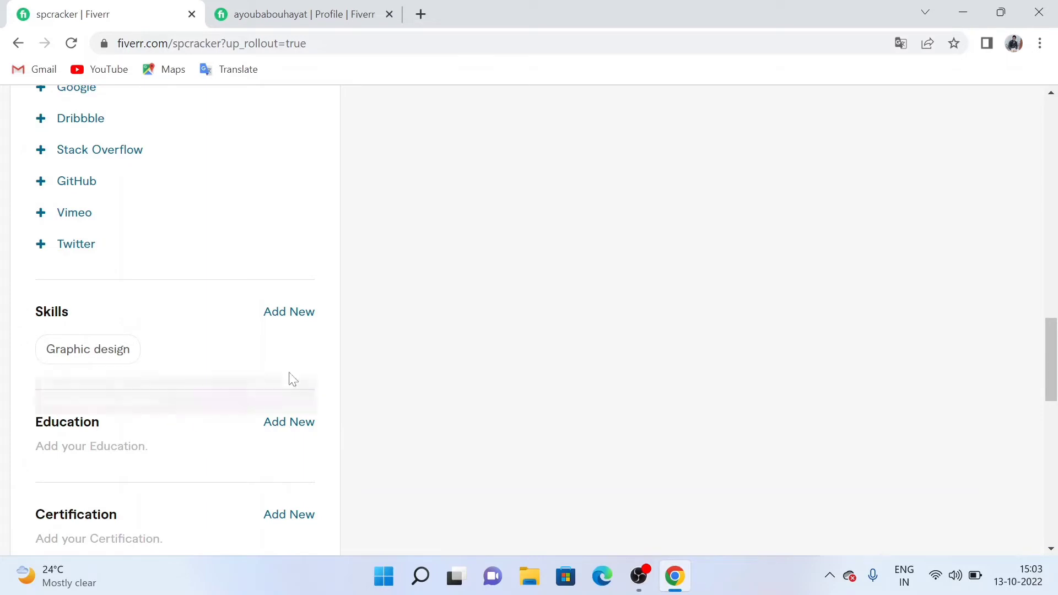
- Add "Photoshop design" to the profile's skills with the experience level Expert
left_click(289, 312)
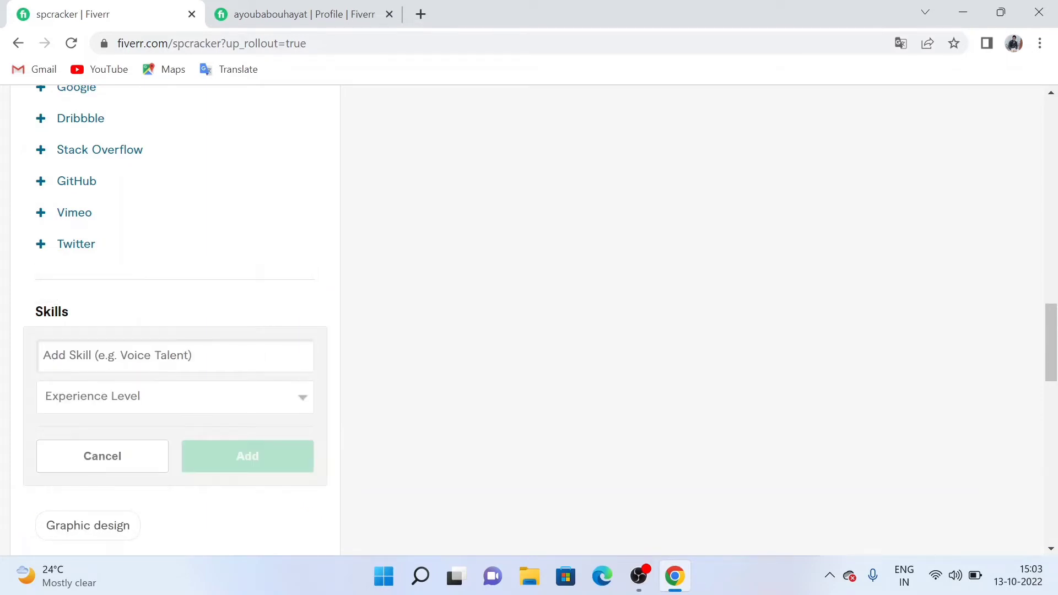
type("phot")
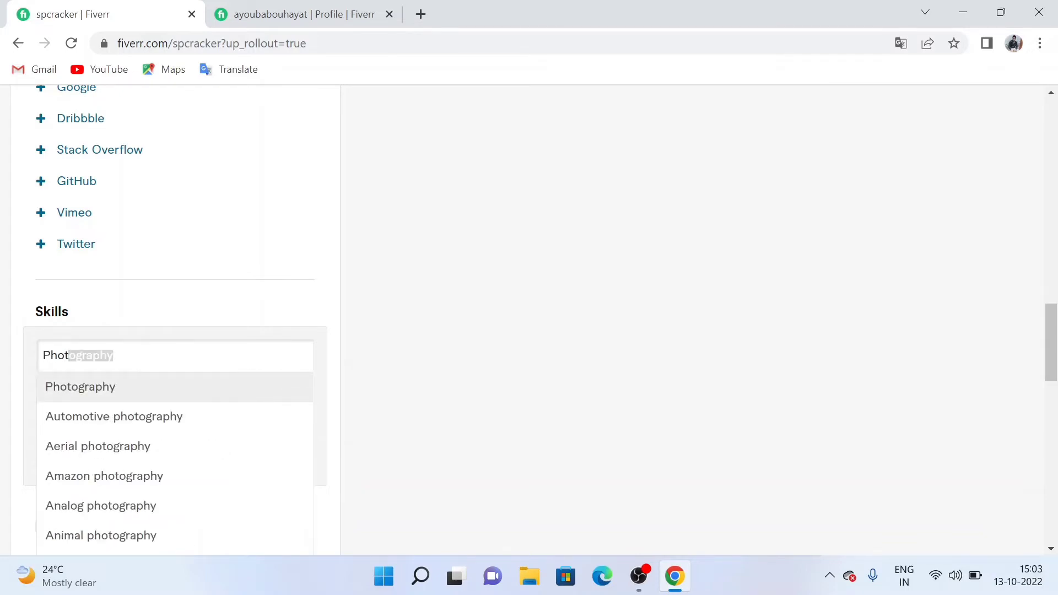
type("os")
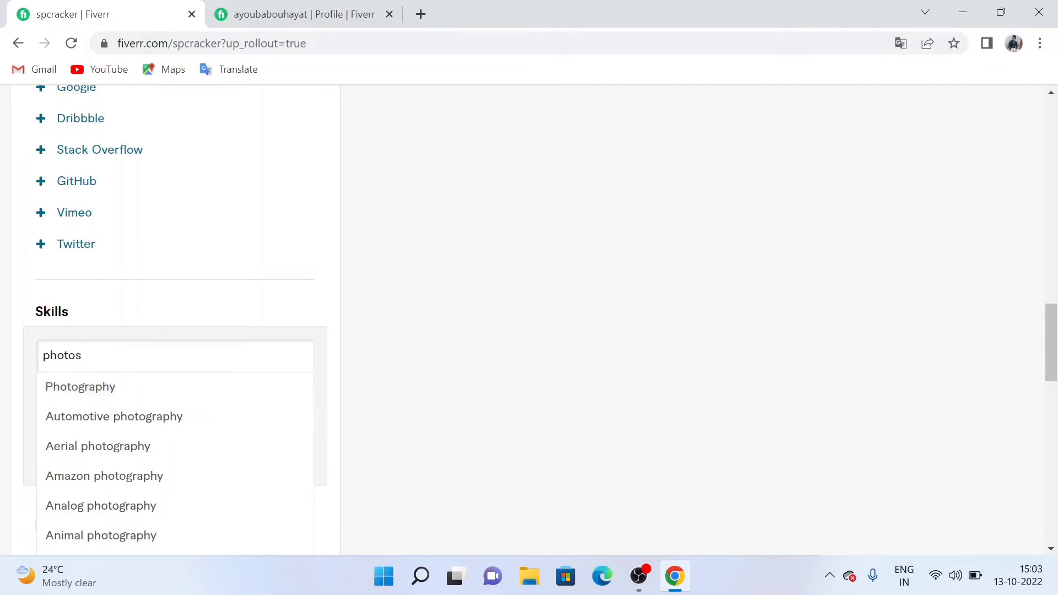
type("hop")
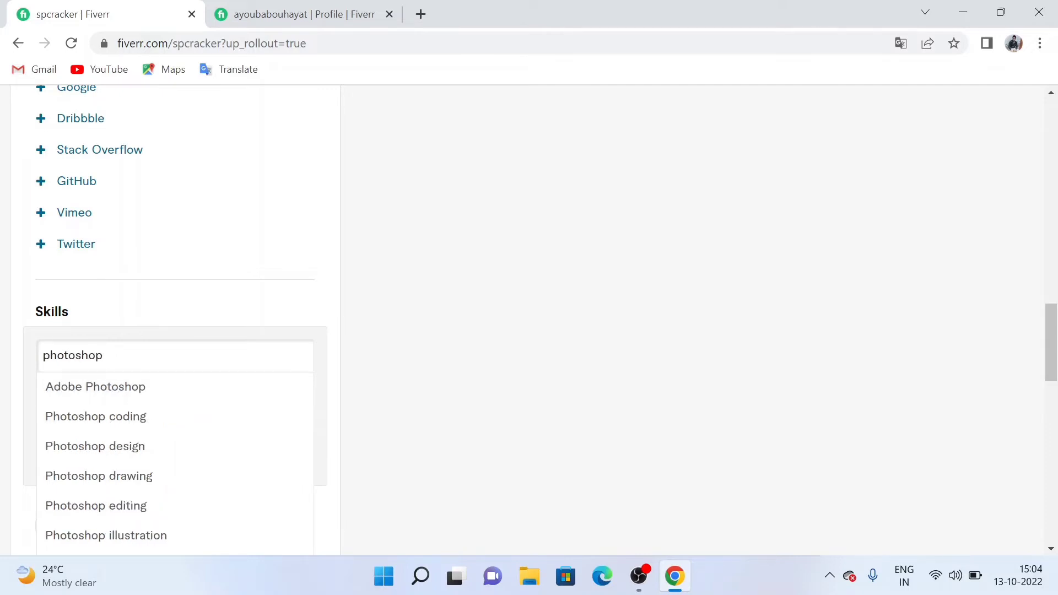
left_click(129, 457)
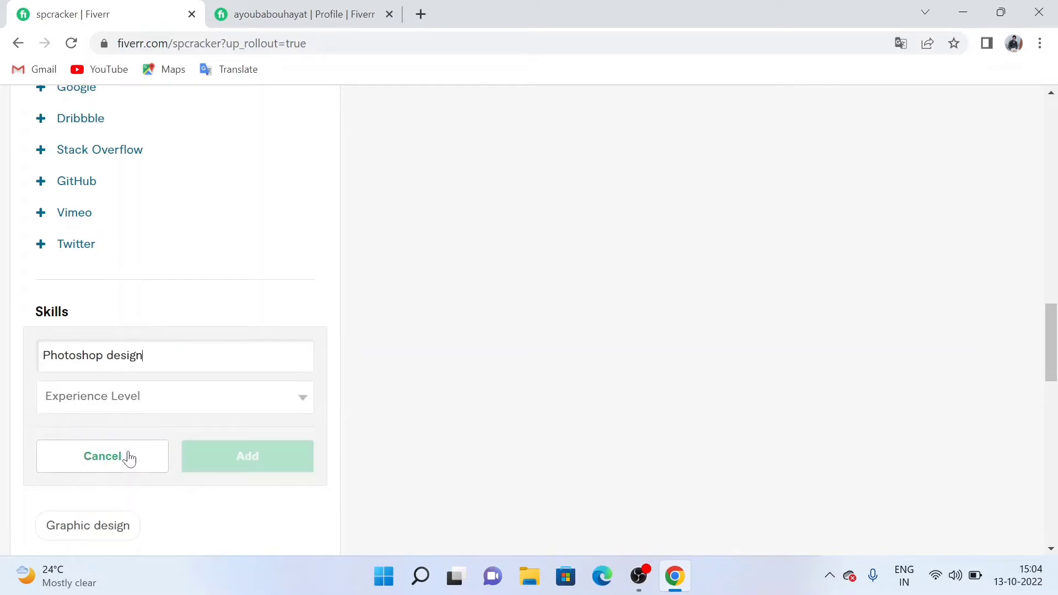
left_click(206, 403)
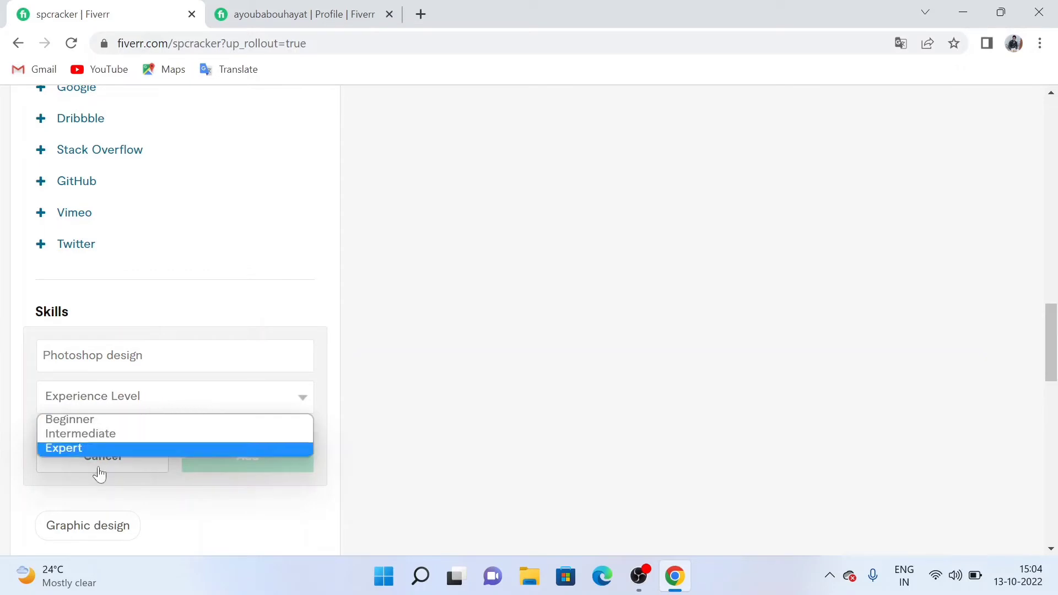
left_click(104, 449)
left_click(248, 457)
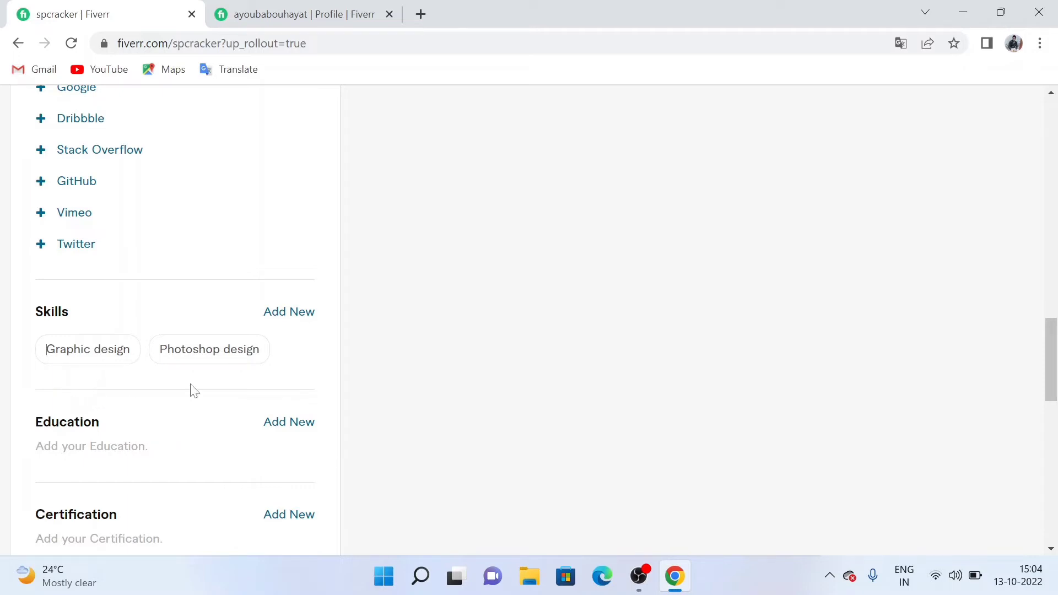
- Suggest "graphiic editing" as a new skill with the experience level Expert, and delete the pending entry
left_click(281, 314)
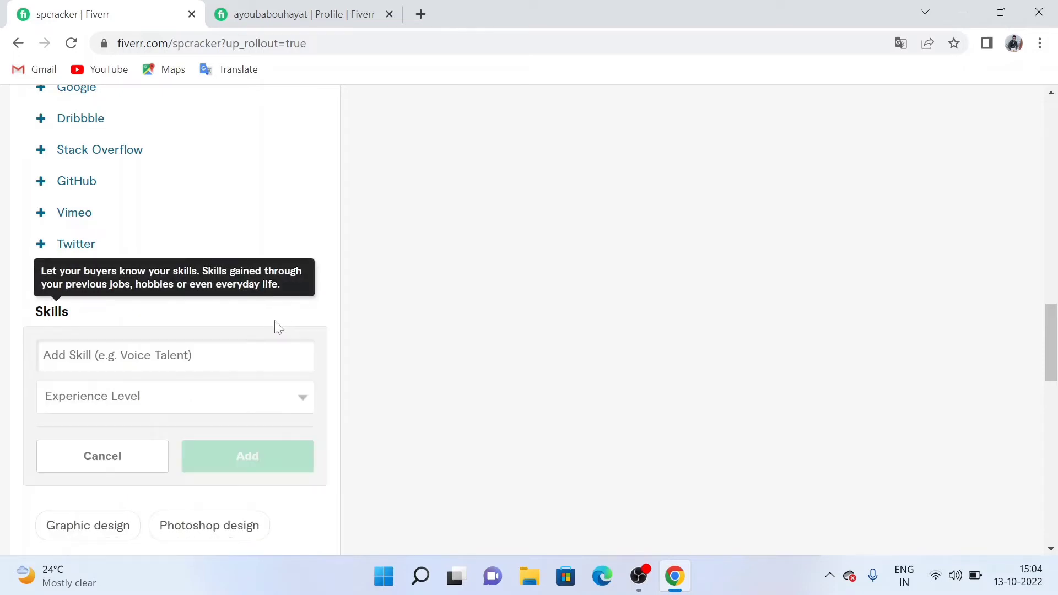
type("Graphio")
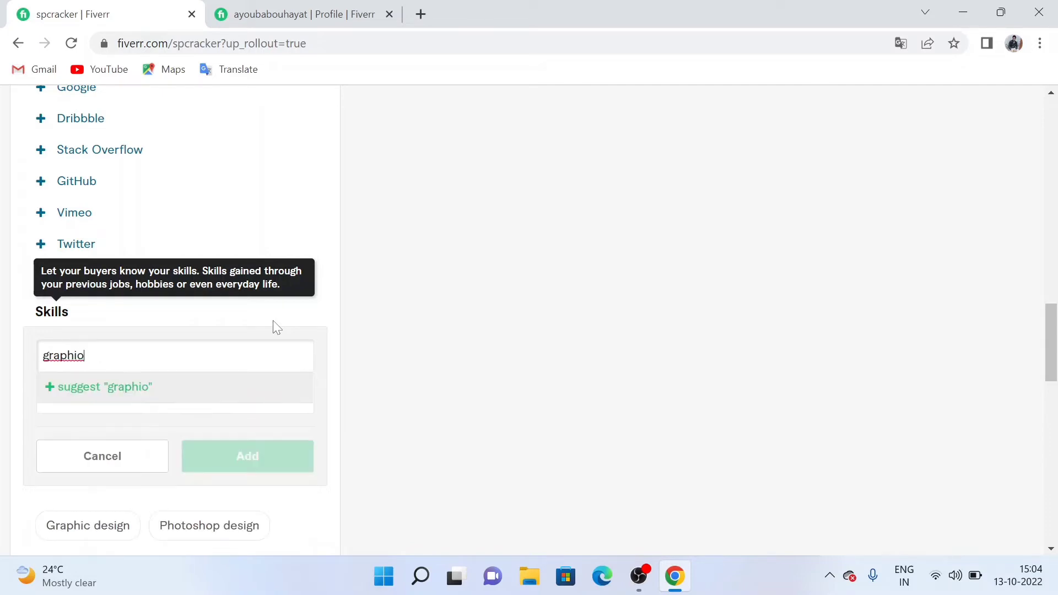
key("BackSpace")
type("ic edi")
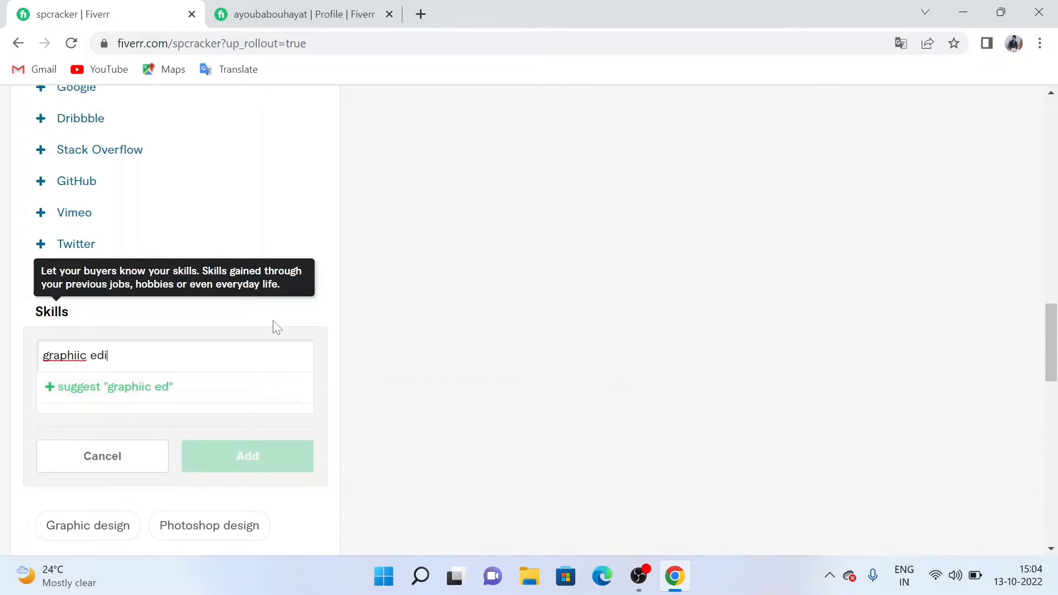
type("ting")
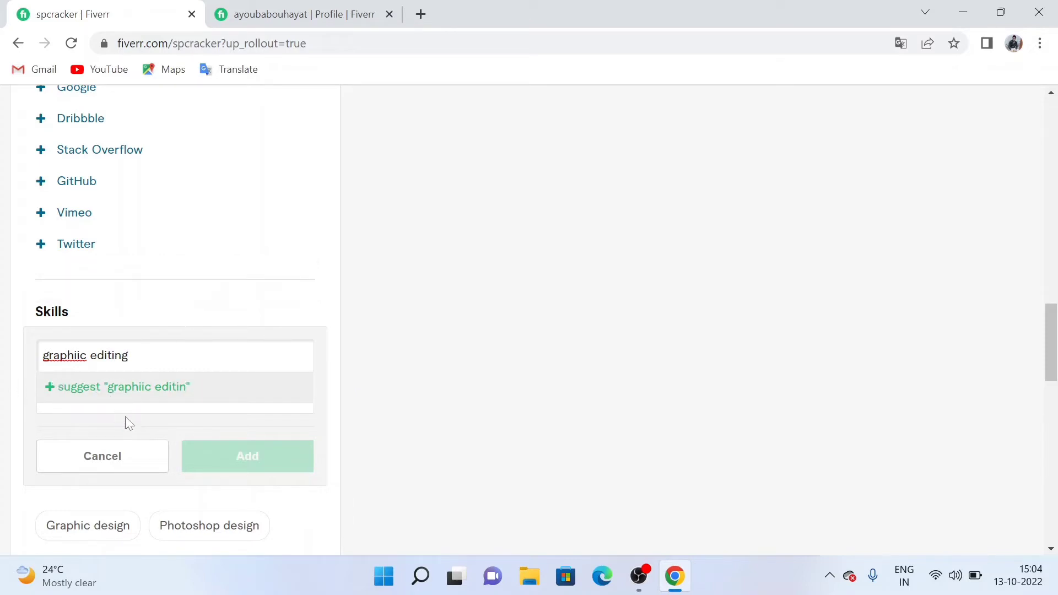
left_click(74, 394)
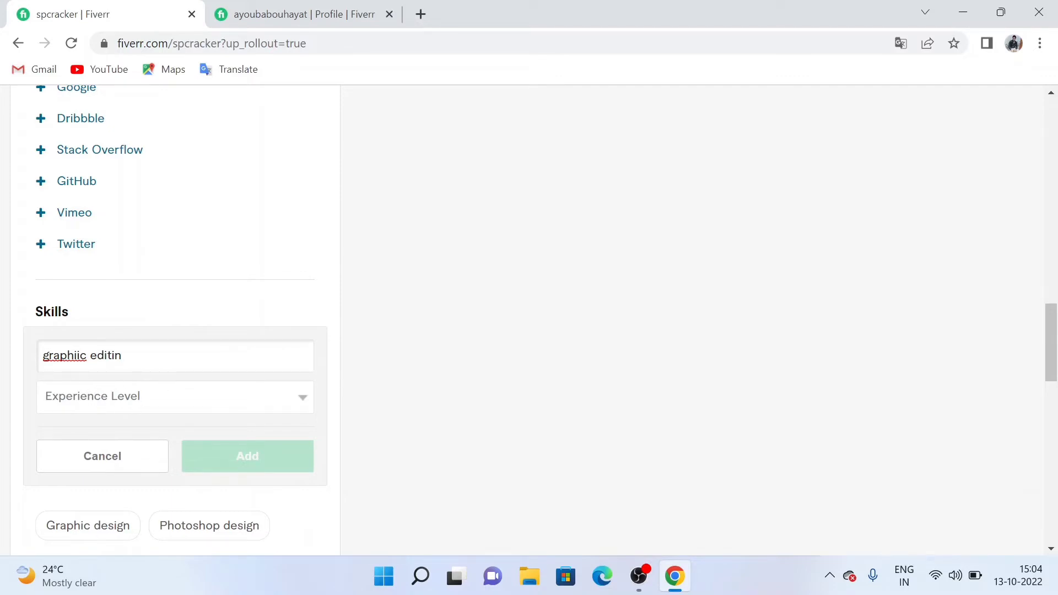
type("g")
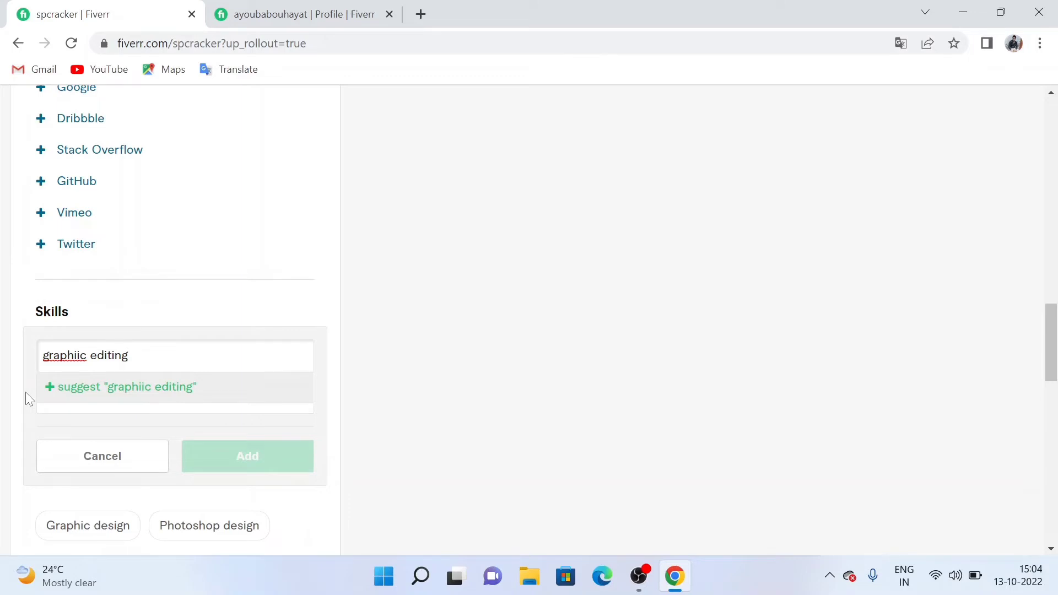
left_click(109, 388)
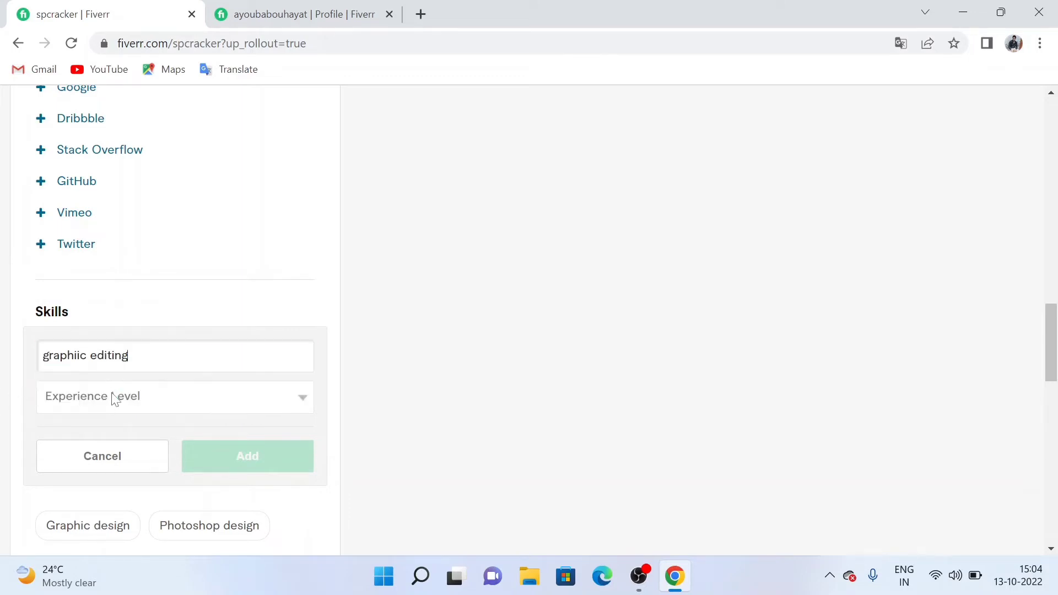
left_click(166, 402)
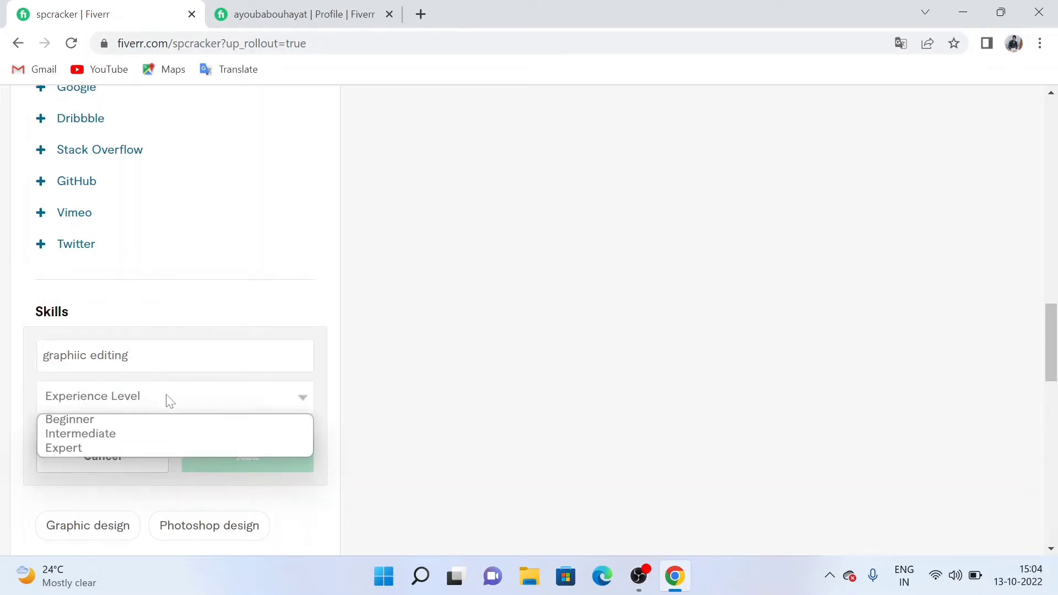
left_click(78, 449)
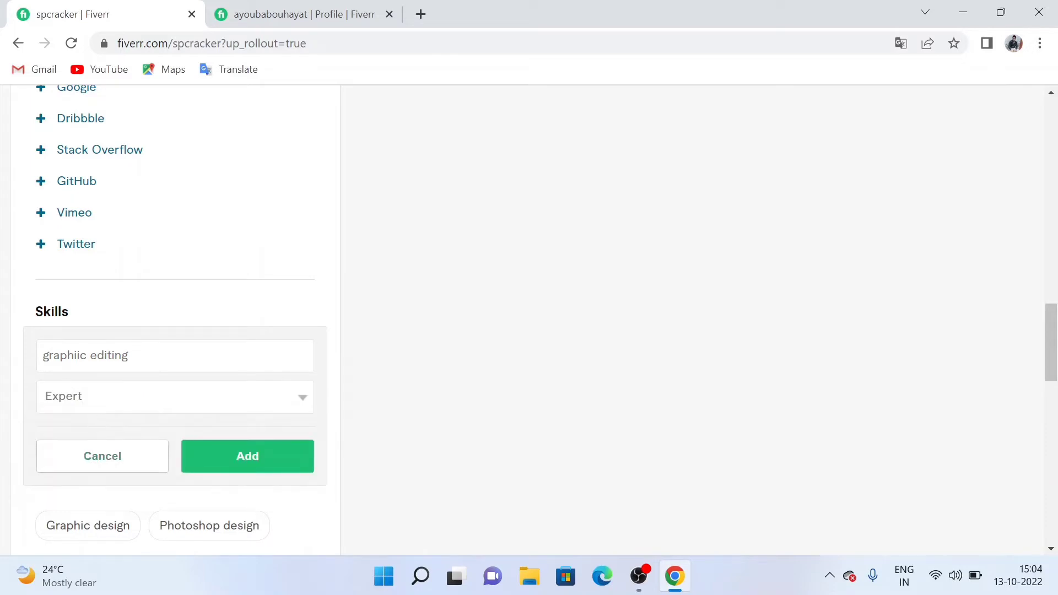
left_click(243, 470)
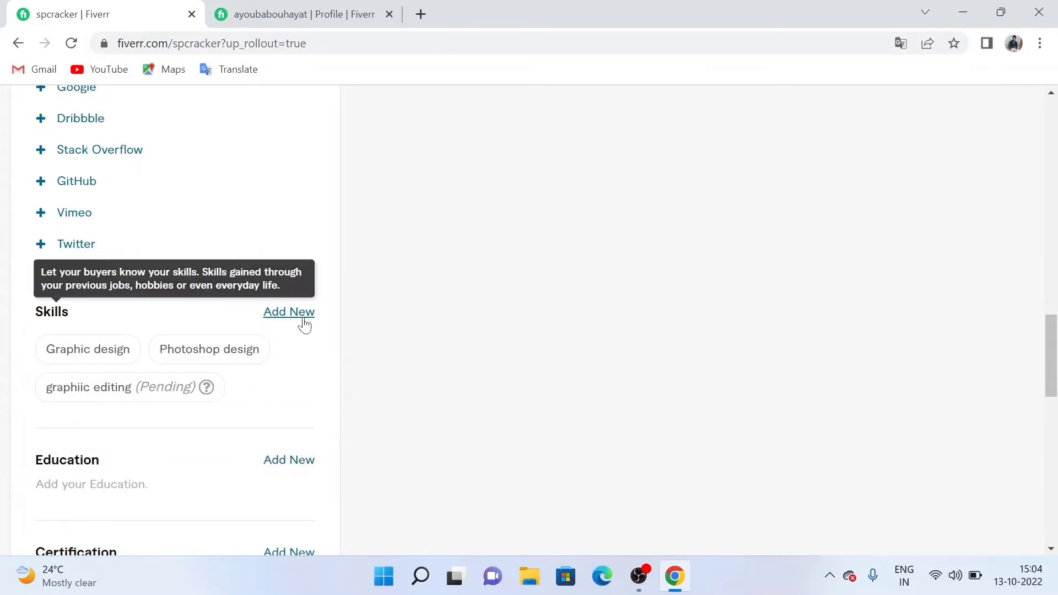
mouse_move(207, 389)
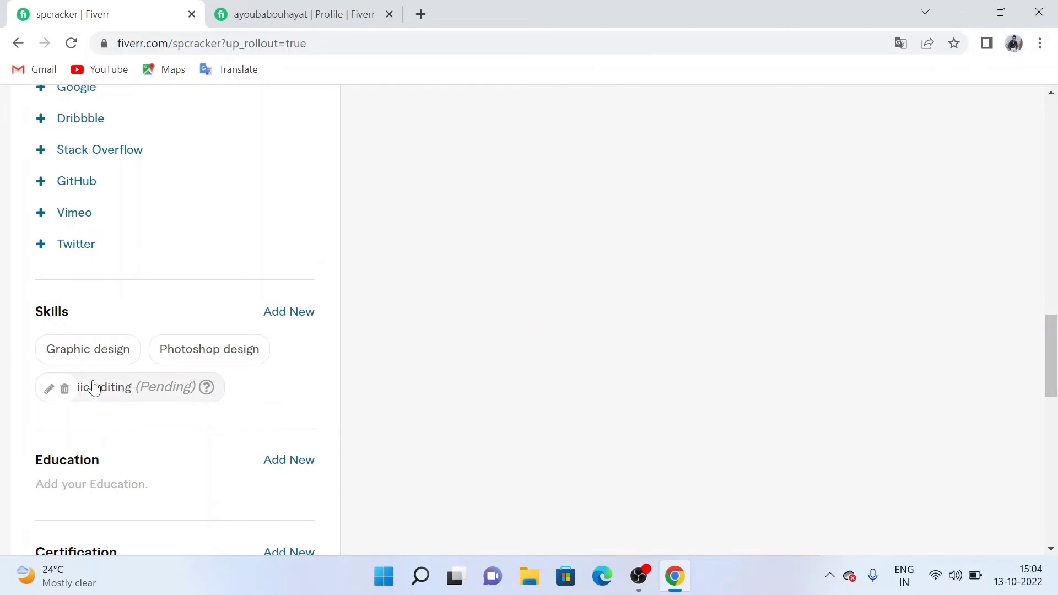
left_click(64, 389)
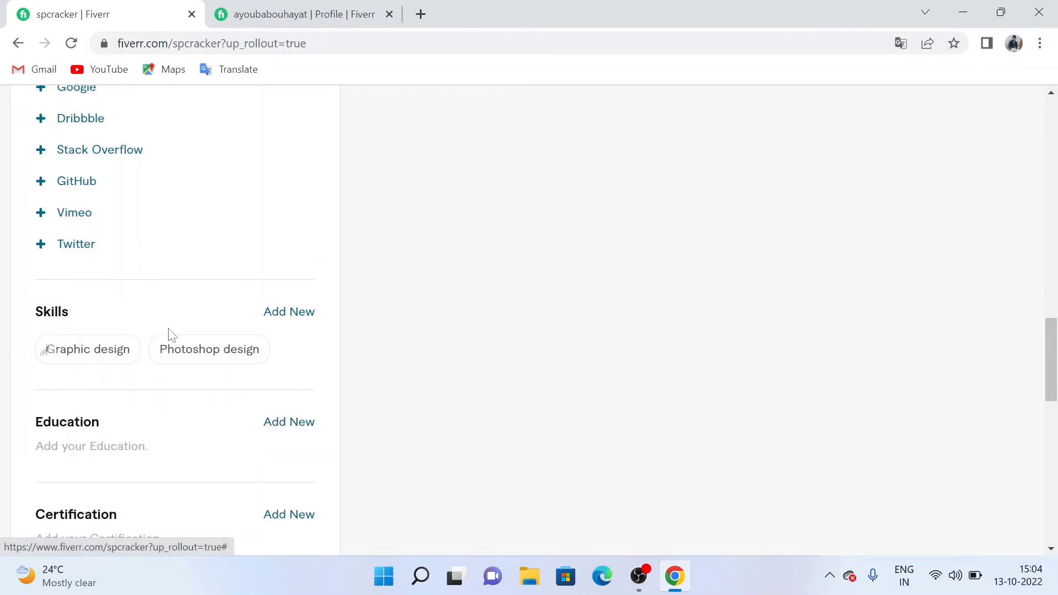
- Open a new skill entry, try the name "you tube thumbn", and clear it
left_click(294, 314)
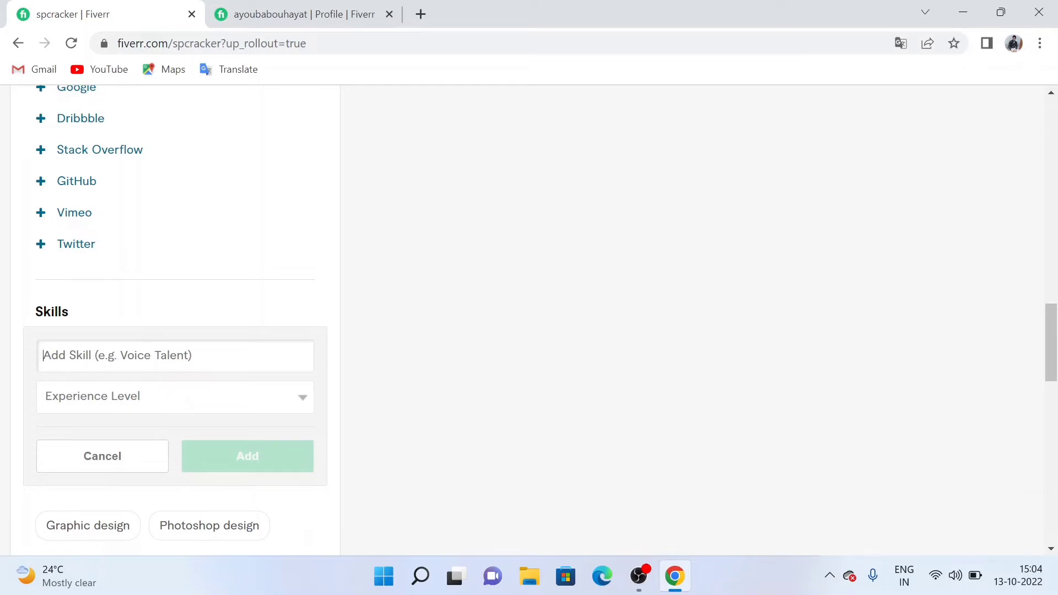
type("you")
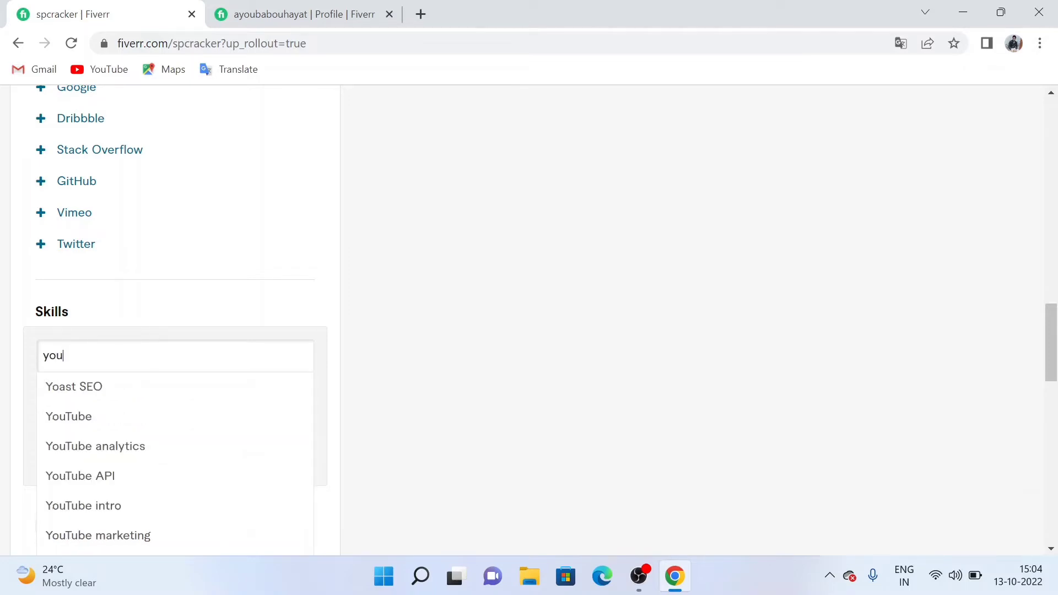
type(" tube")
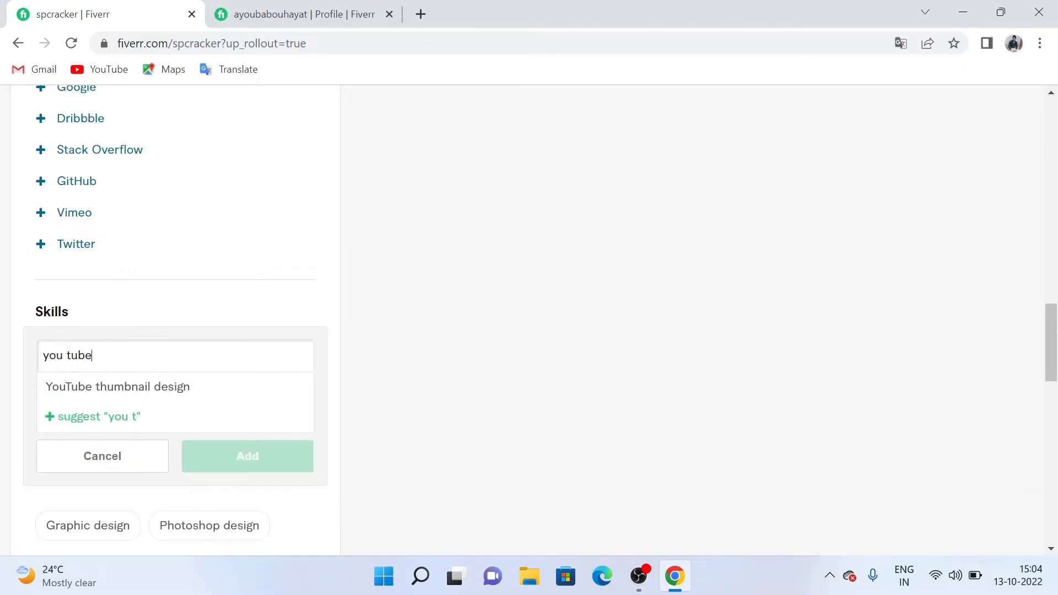
type(" thu")
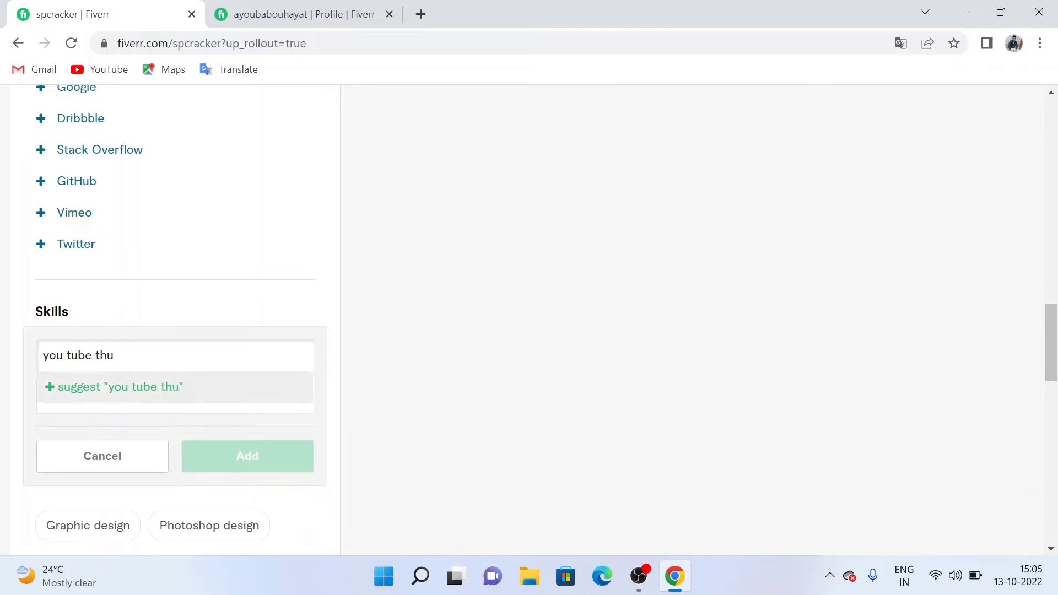
type("mb")
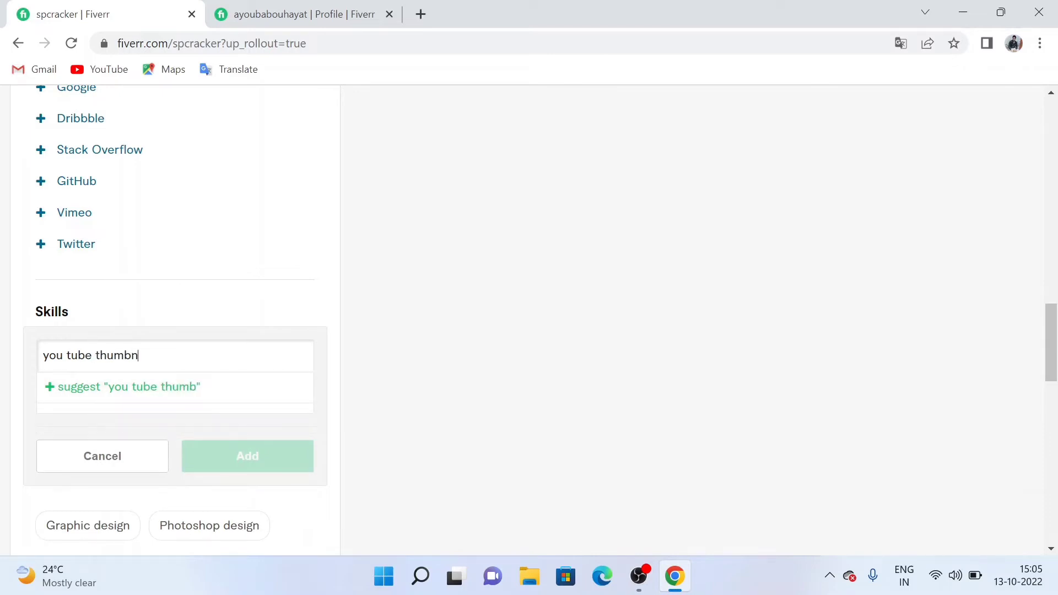
type("n")
key("BackSpace")
key("BackSpace")
key("BackSpace")
key("BackSpace")
key("BackSpace")
key("BackSpace")
key("BackSpace")
key("BackSpace")
key("BackSpace")
key("BackSpace")
key("BackSpace")
key("BackSpace")
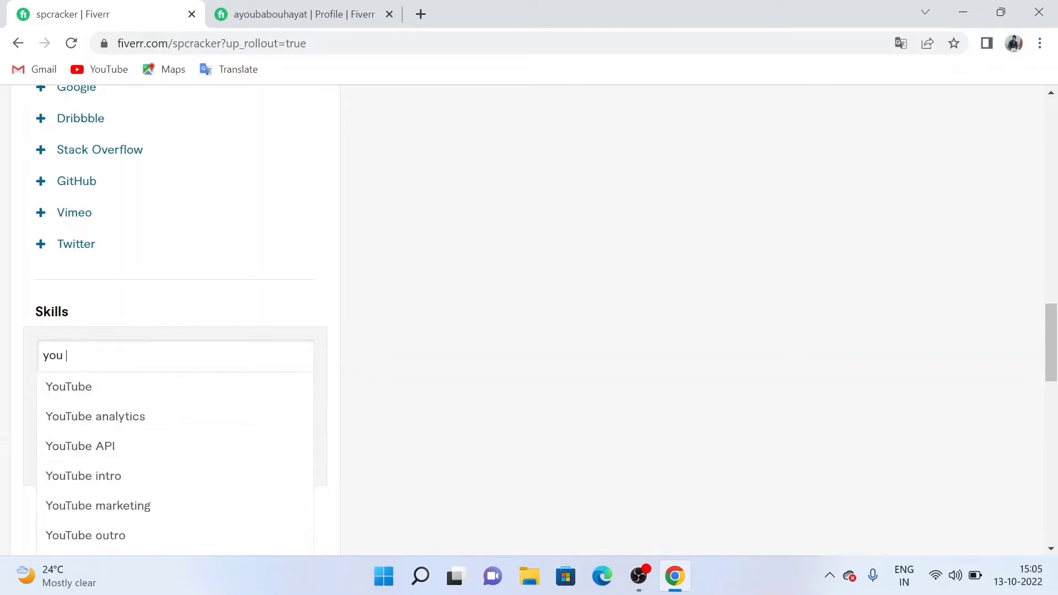
key("BackSpace")
key("BackSpace")
key("BackSpace")
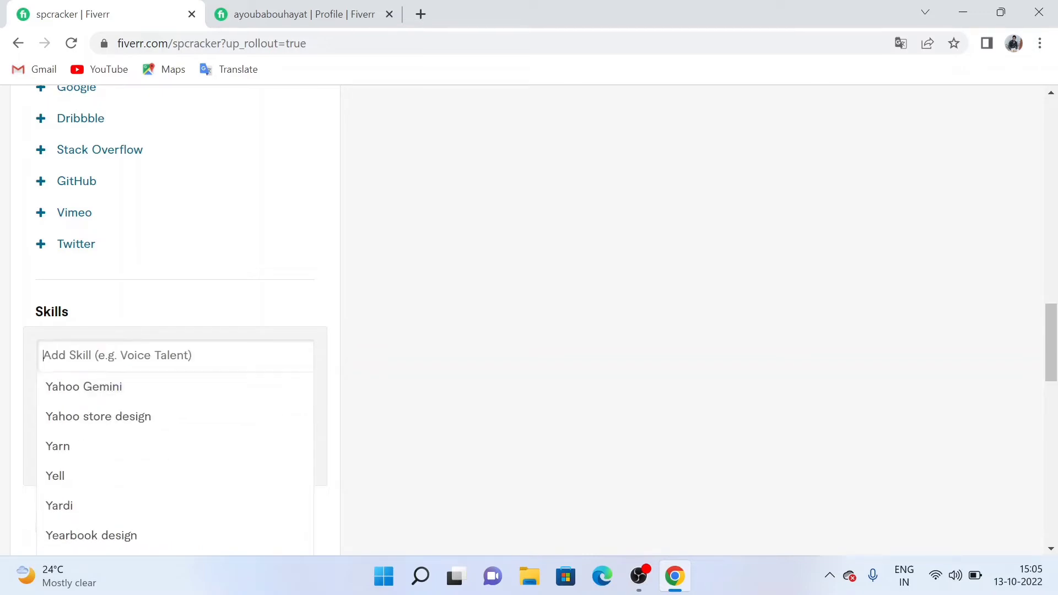
- Look up "thumbn" as the skill name and add "Thumbnails design" with the experience level Expert
type("thum")
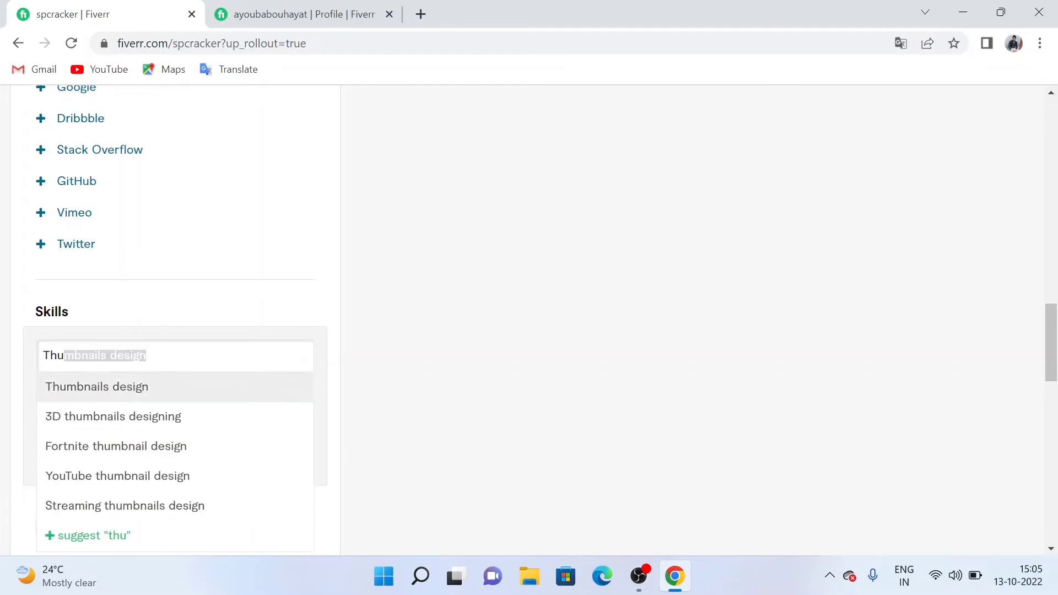
type("bn")
left_click(94, 385)
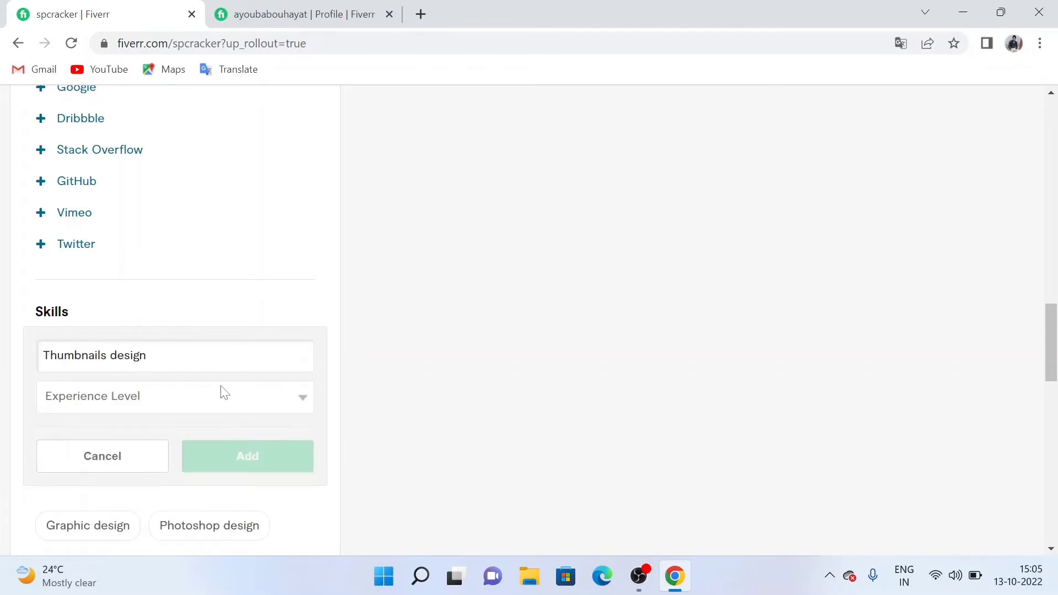
left_click(269, 402)
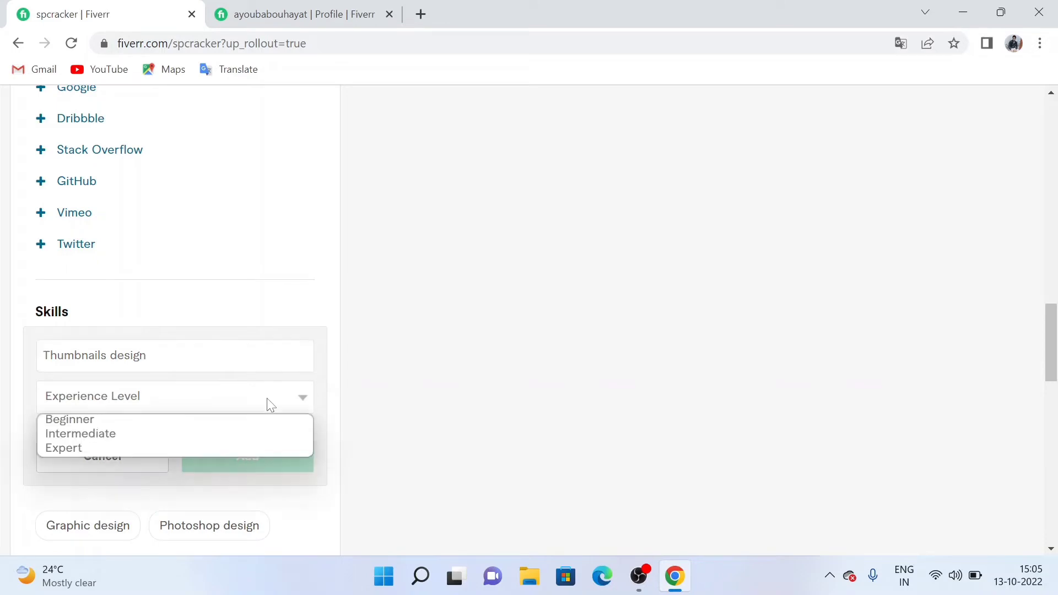
left_click(167, 446)
left_click(208, 455)
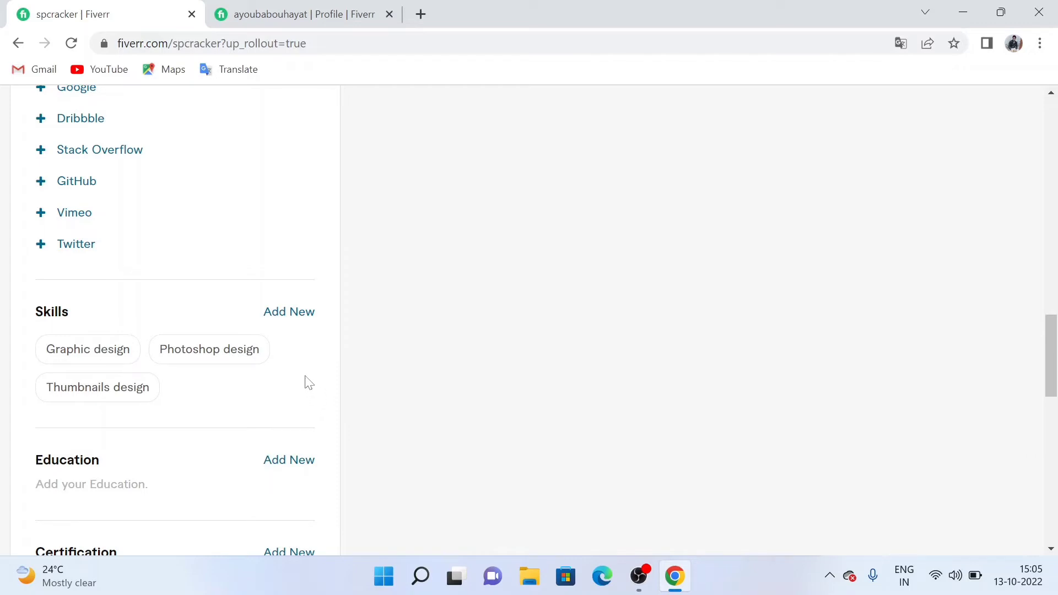
- Add "YouTube thumbnail design" to the profile's skills with the experience level Expert
left_click(283, 318)
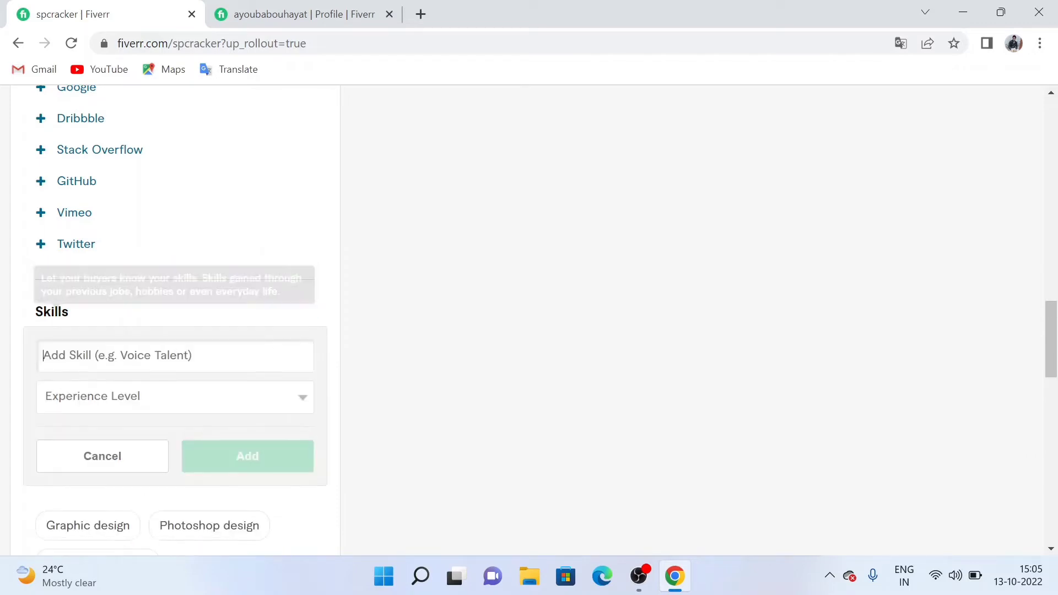
type("t")
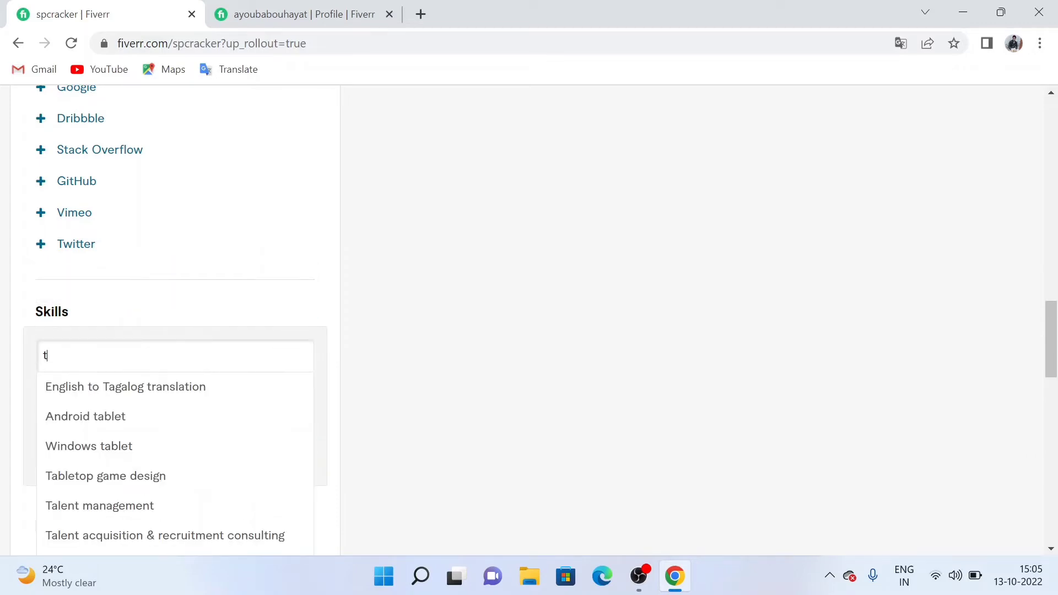
type("humbna")
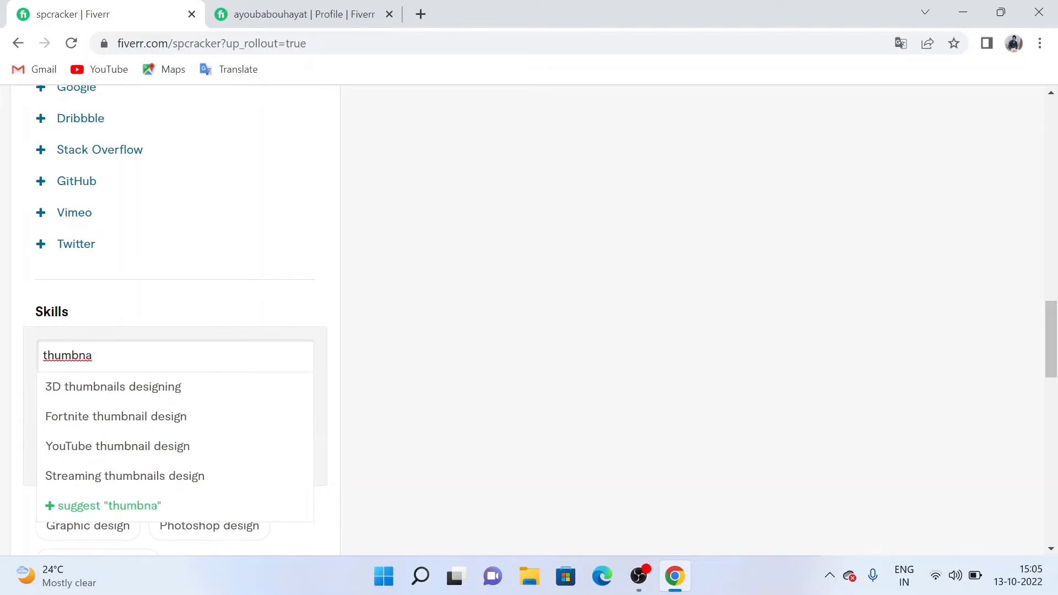
left_click(188, 446)
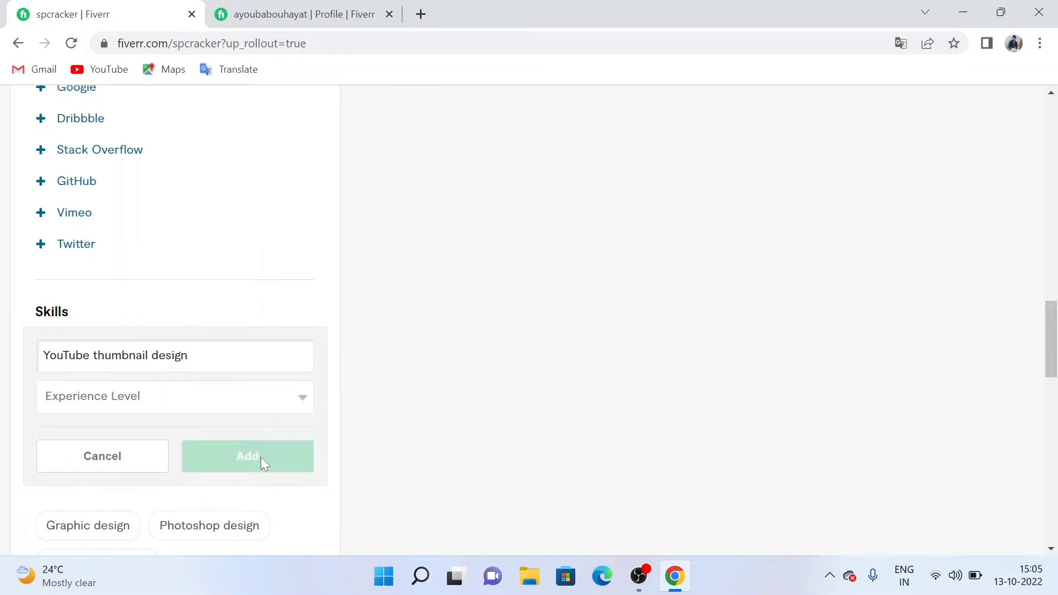
left_click(266, 407)
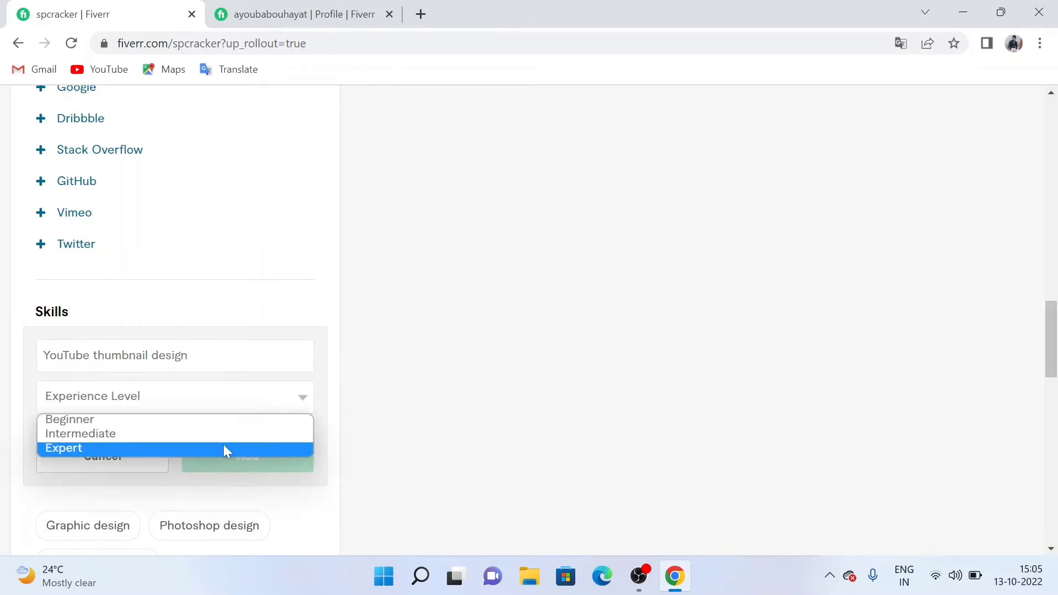
left_click(223, 444)
left_click(244, 455)
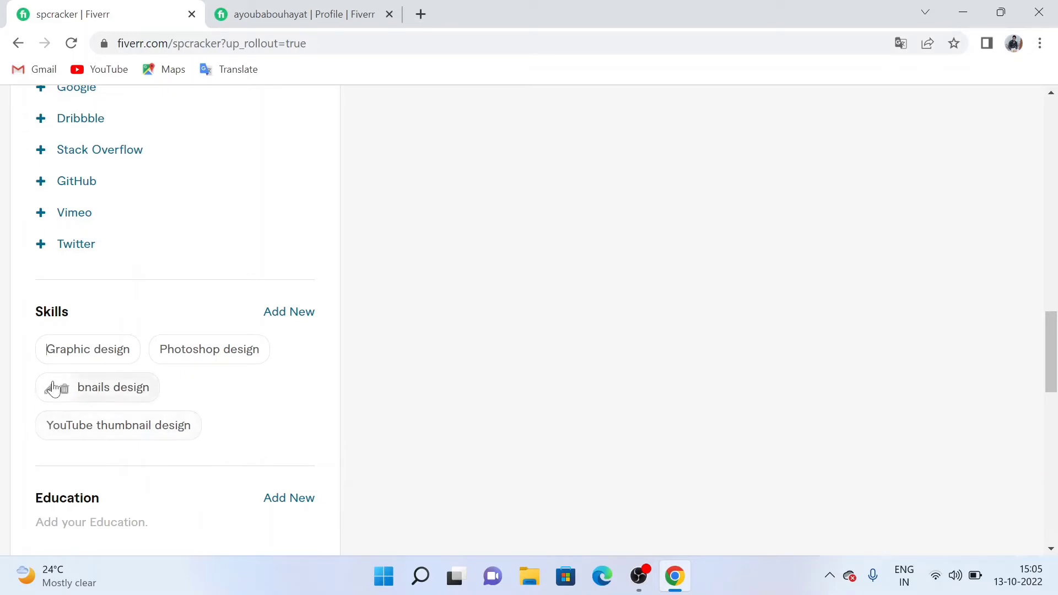
- Open a new skill entry, try the name "you tube m", and clear it
left_click(309, 312)
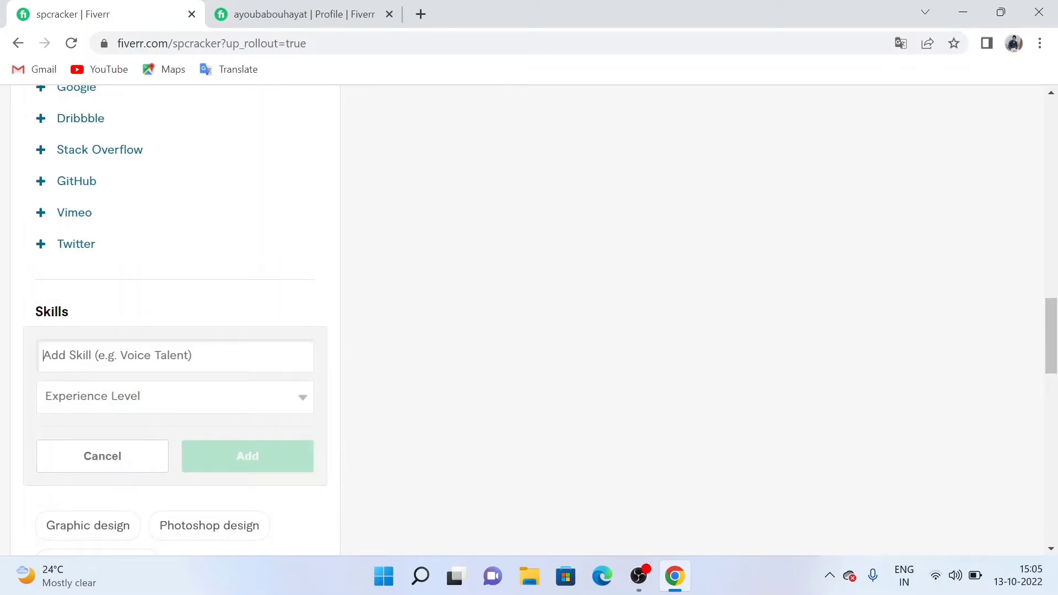
type("You")
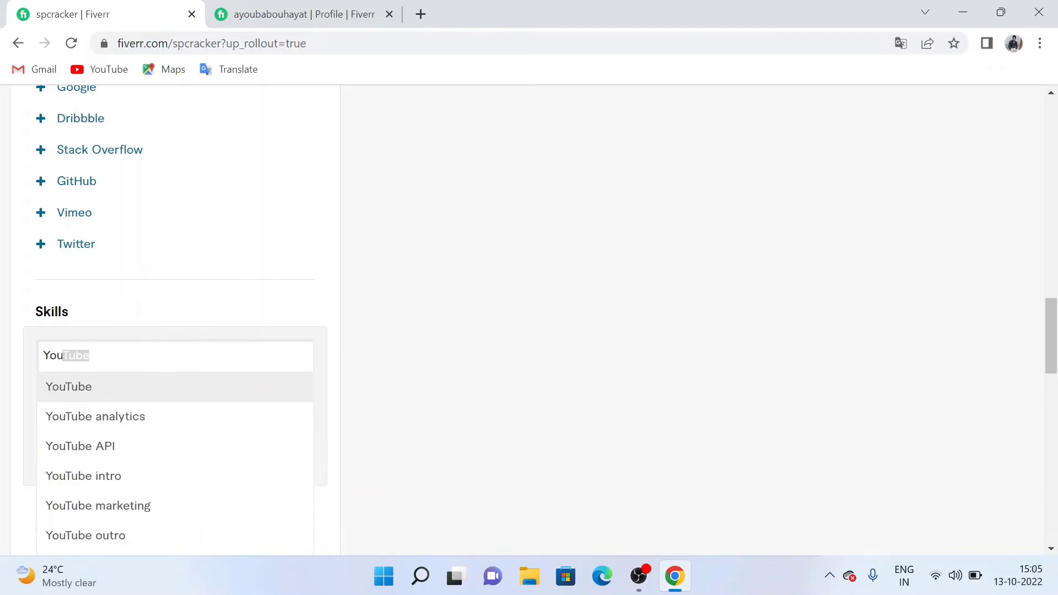
type(" tub")
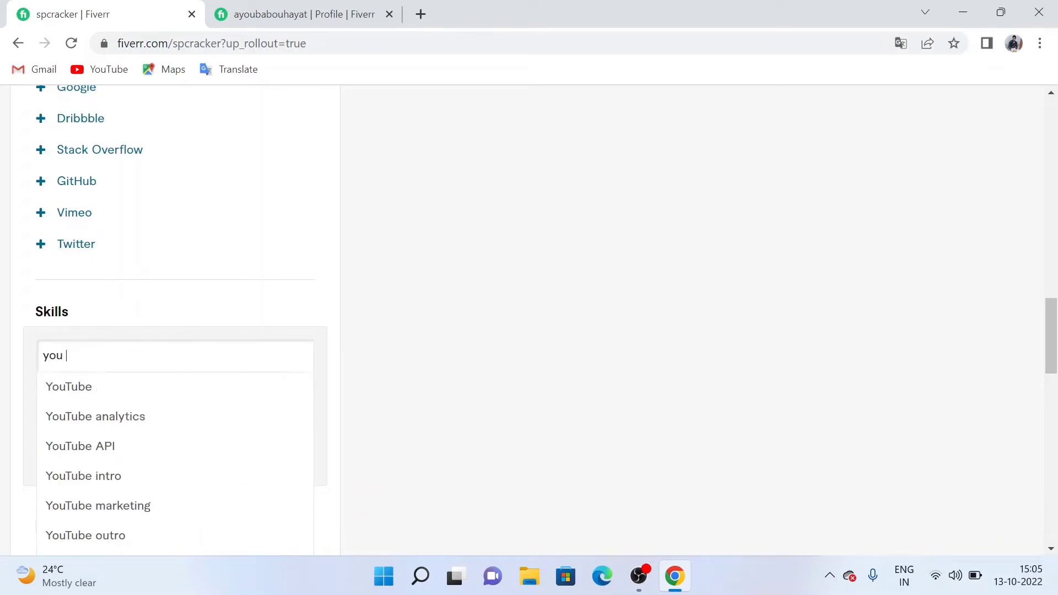
type("e ")
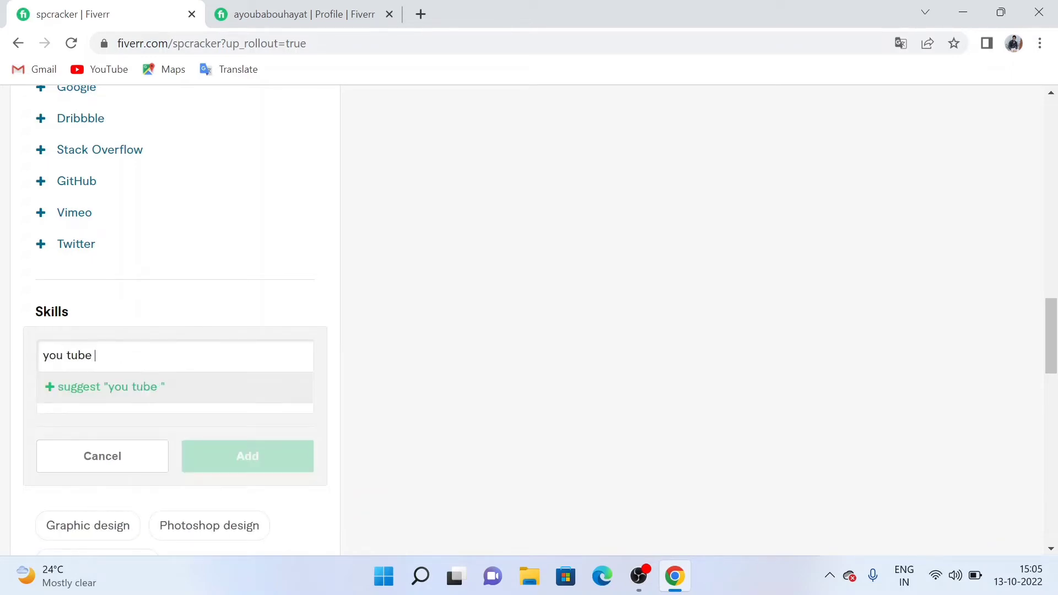
type("m")
key("BackSpace")
key("BackSpace")
key("BackSpace")
key("BackSpace")
key("BackSpace")
key("BackSpace")
key("BackSpace")
key("BackSpace")
key("BackSpace")
key("BackSpace")
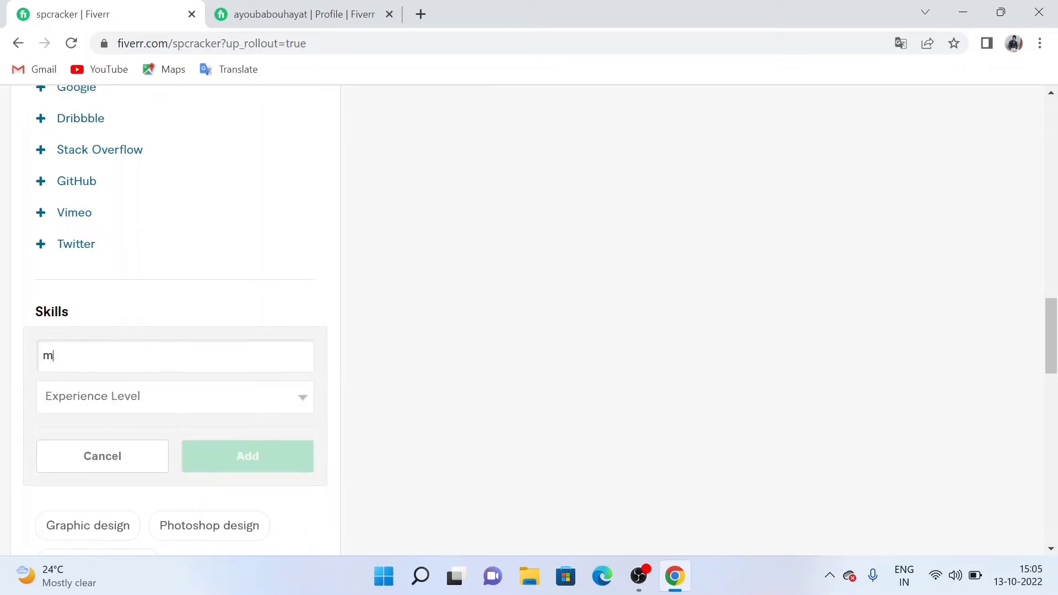
- Look up "marketing" as the skill name, browse the suggested skills, and clear the name
type("marke")
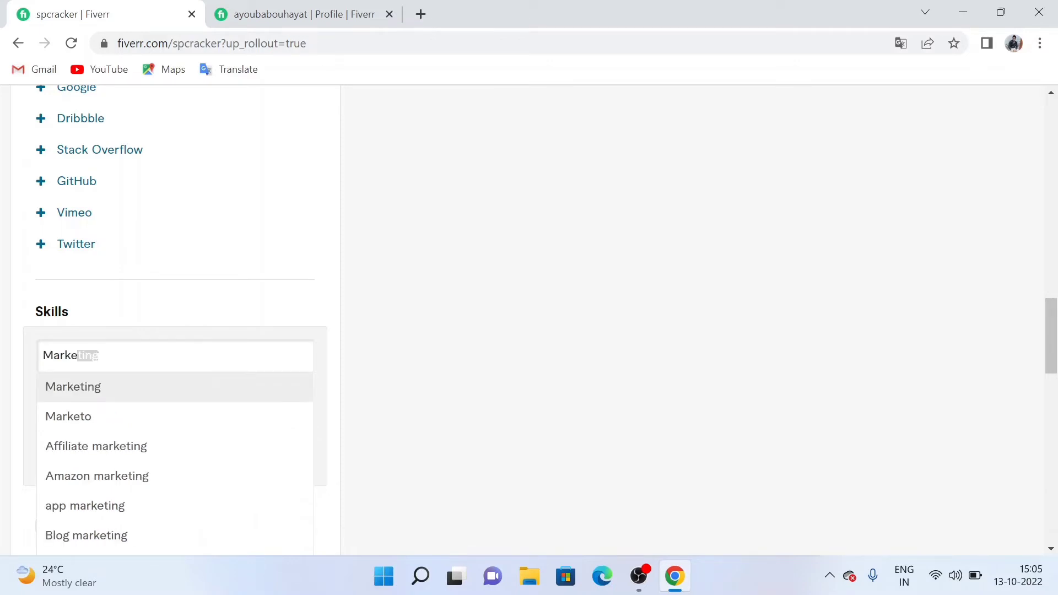
type("ting")
key("Down")
key("Down")
key("Down")
key("Down")
key("Down")
key("Down")
key("Down")
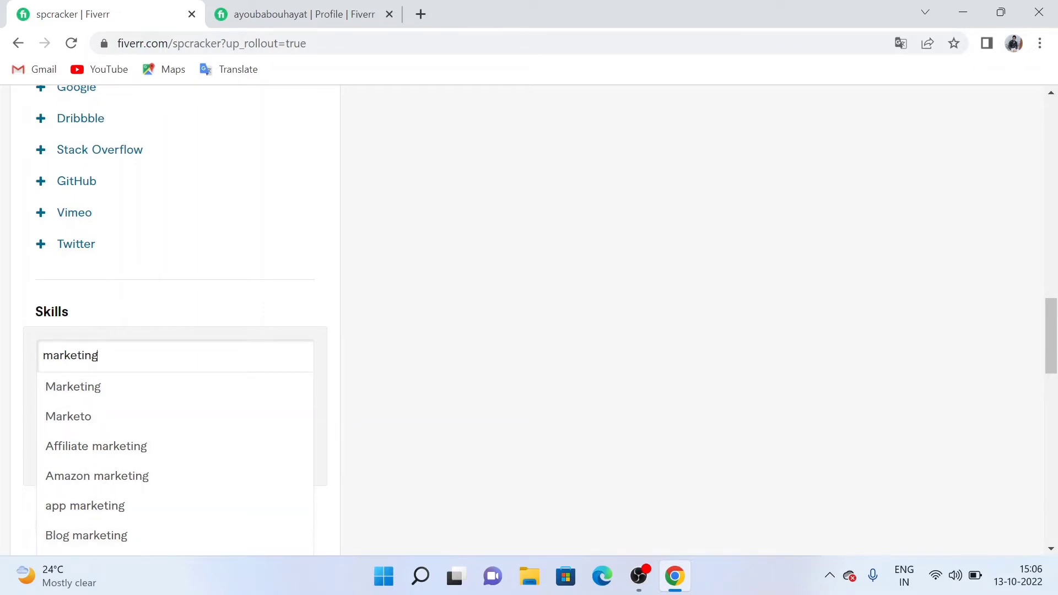
key("Down")
key("Down")
key("Down")
key("Down")
key("Down")
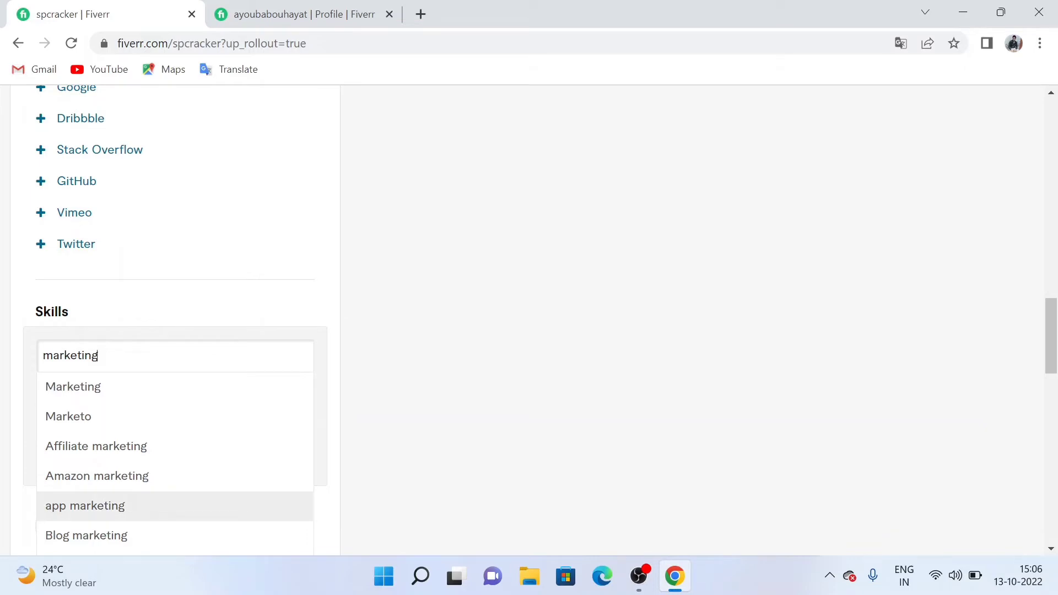
key("Up")
key("Up")
key("Up")
key("Up")
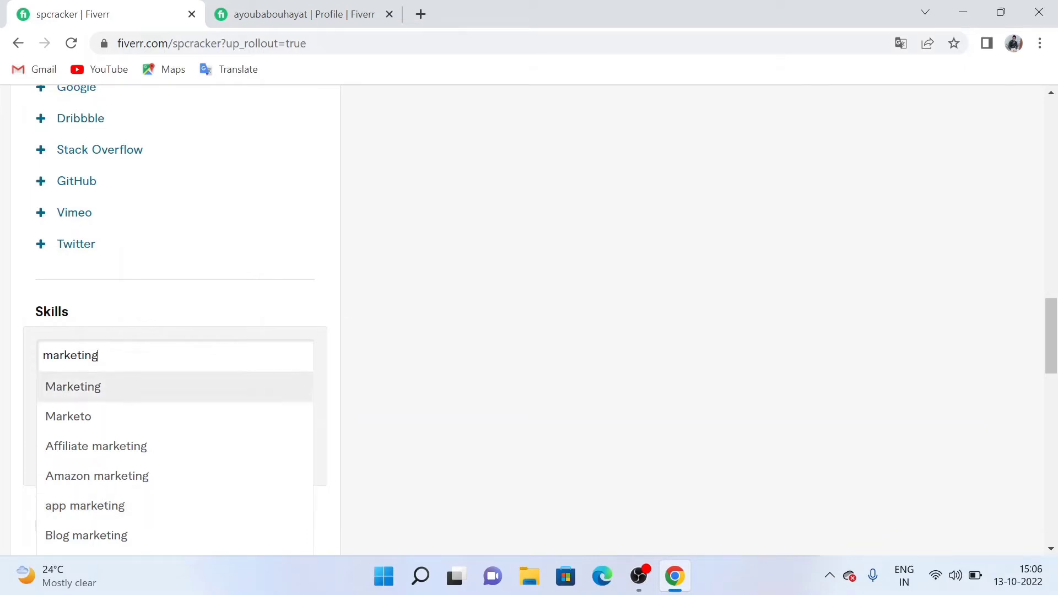
key("Up")
type("you")
key("BackSpace")
key("BackSpace")
key("BackSpace")
key("BackSpace")
key("BackSpace")
key("BackSpace")
key("BackSpace")
key("BackSpace")
key("BackSpace")
key("BackSpace")
key("BackSpace")
key("BackSpace")
key("BackSpace")
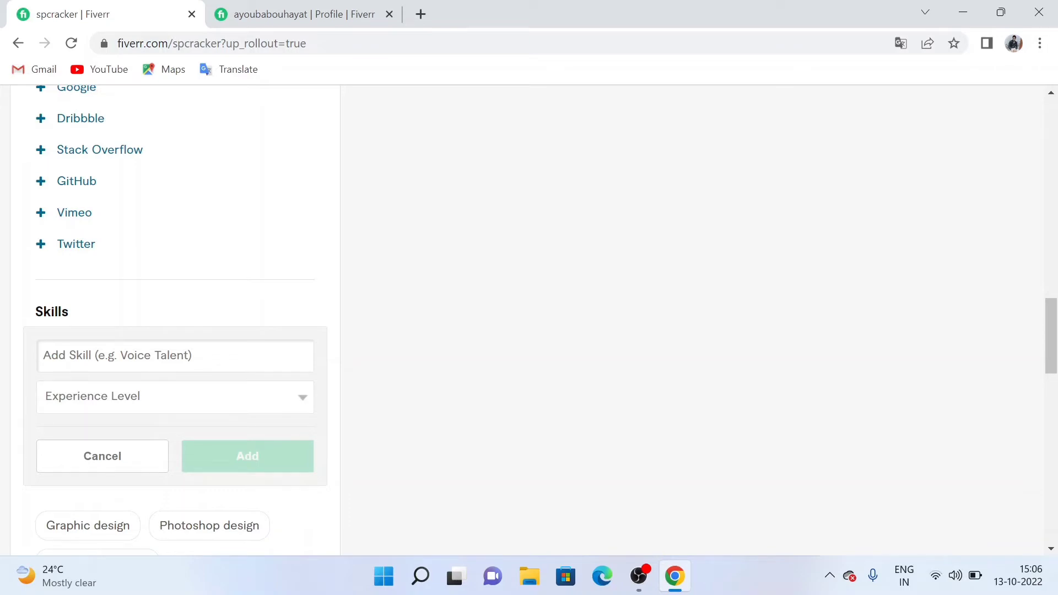
- Look up "computer" as the skill name and add "Computer graphics" with the experience level Expert
scroll(47, 345, "down", 5)
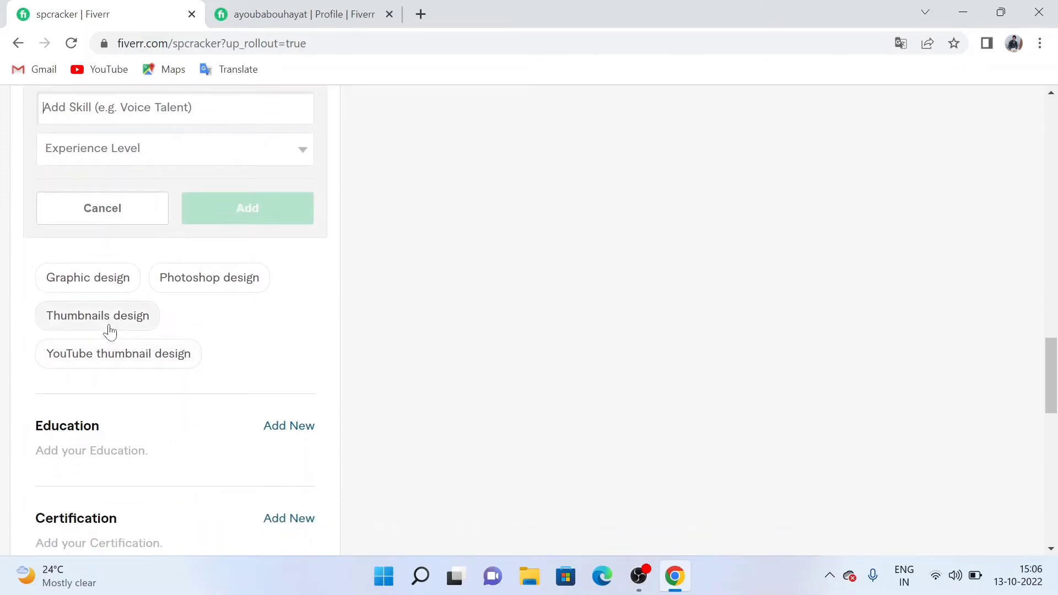
scroll(55, 343, "up", 2)
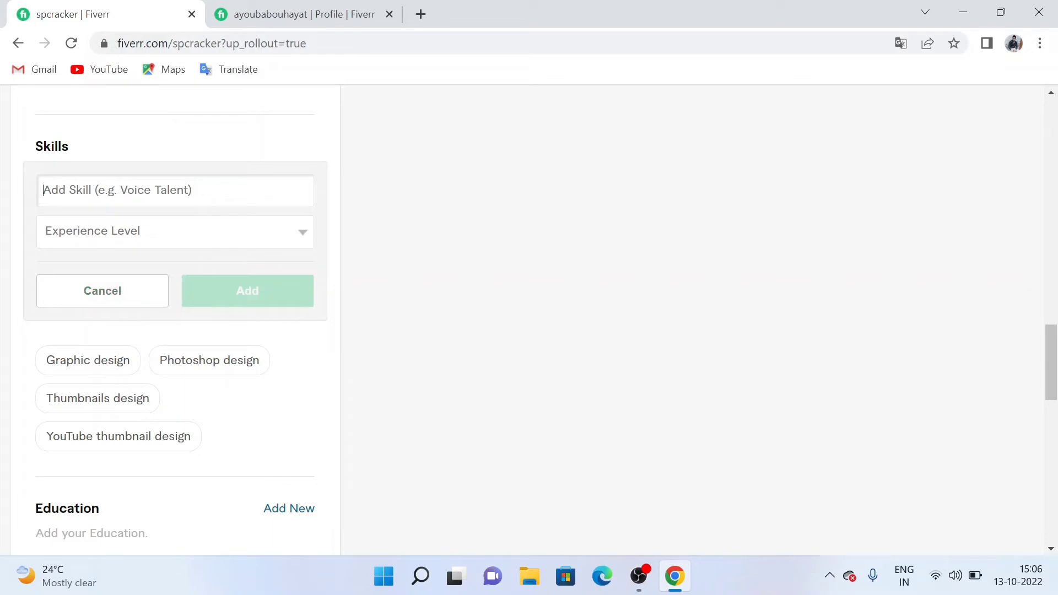
type("Co")
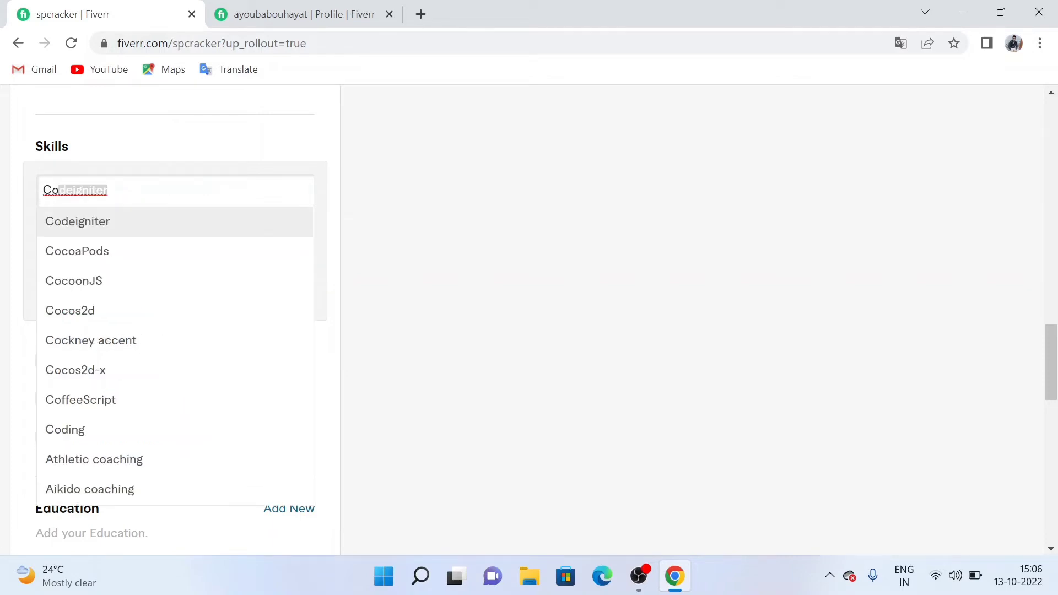
type("m")
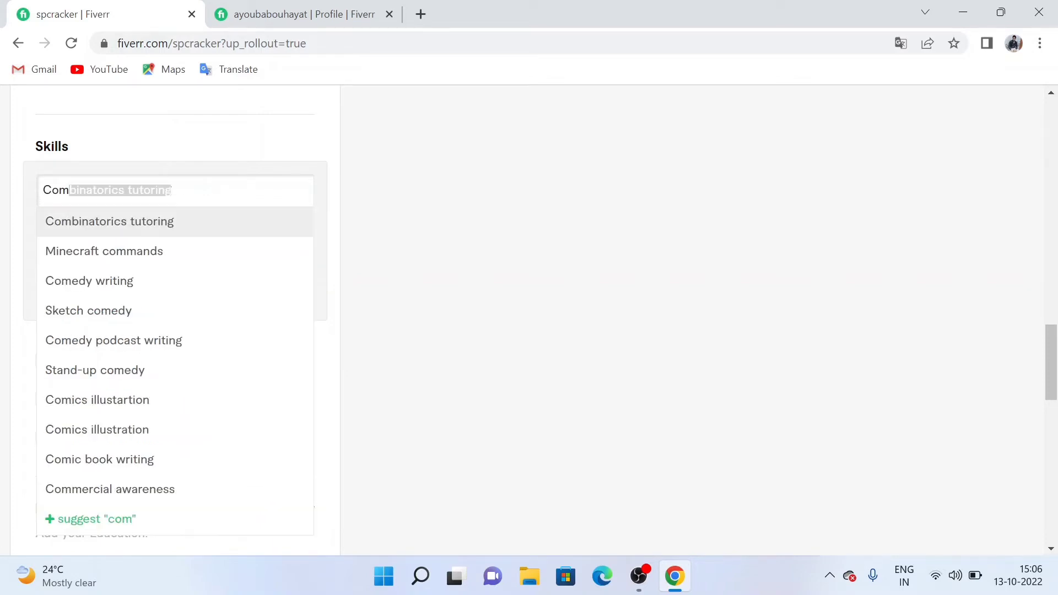
type("puter")
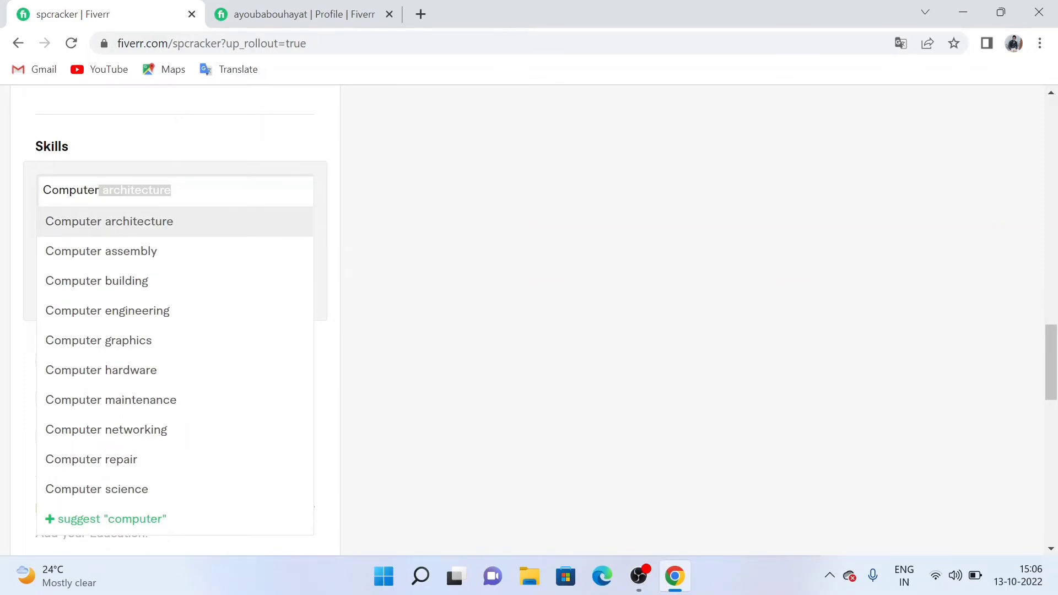
left_click(123, 346)
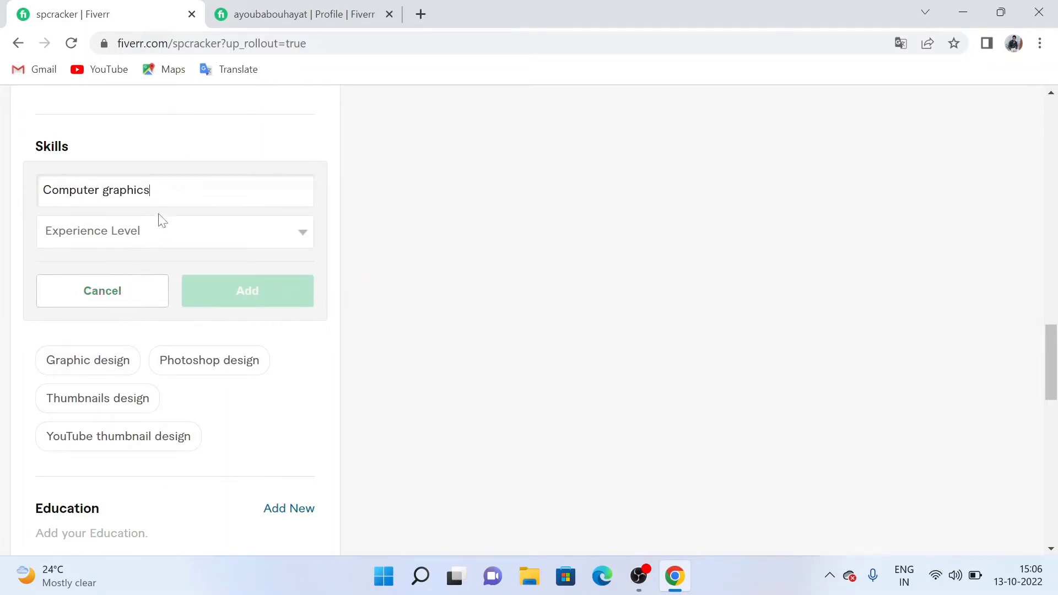
left_click(252, 238)
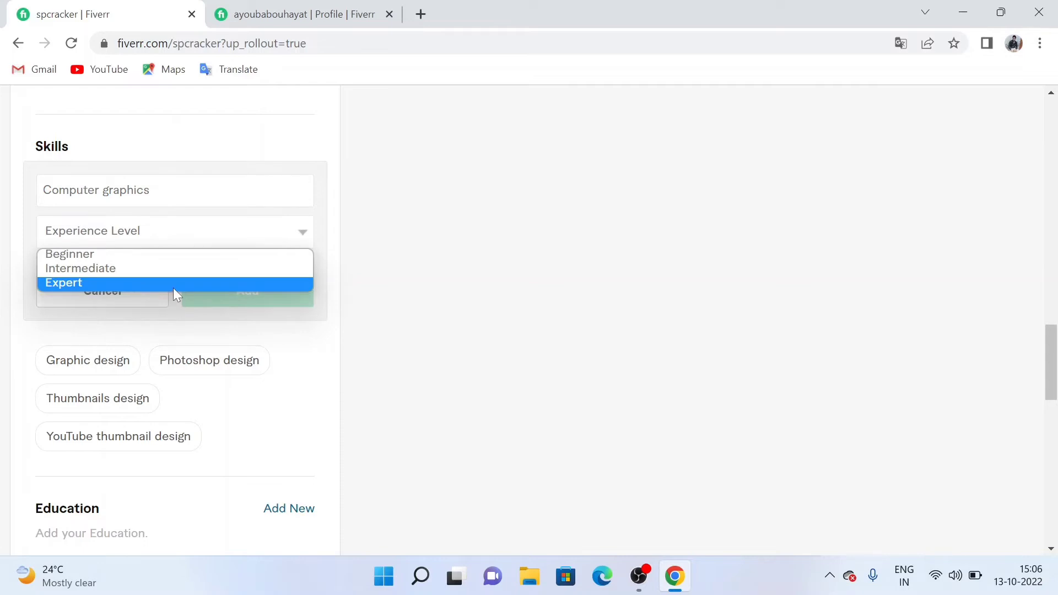
left_click(175, 284)
left_click(241, 290)
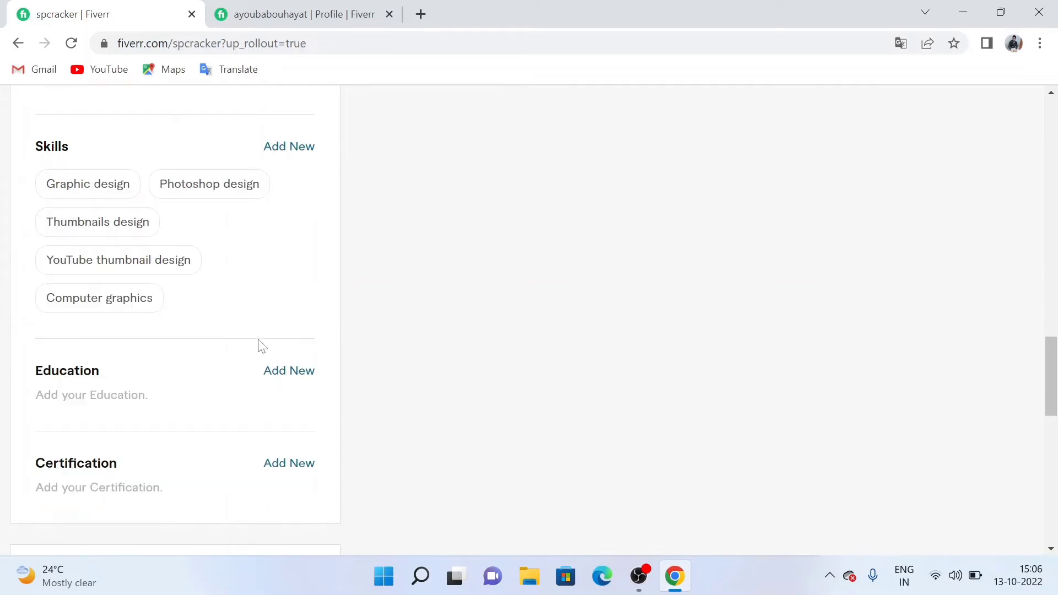
- Open another new skill entry, look up "seo" among the suggested skills, and clear the name
left_click(283, 150)
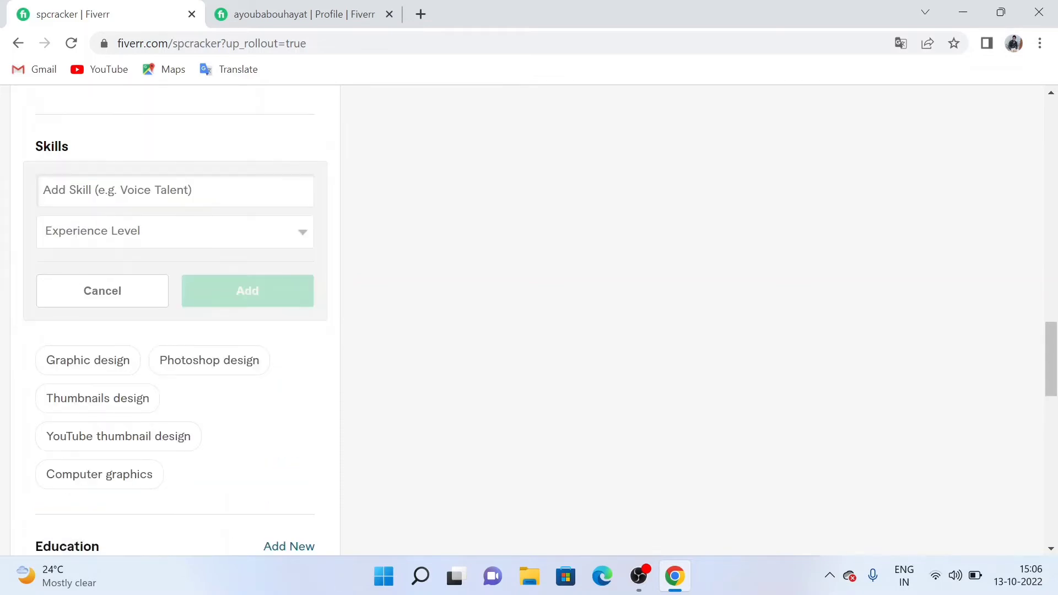
type("youb")
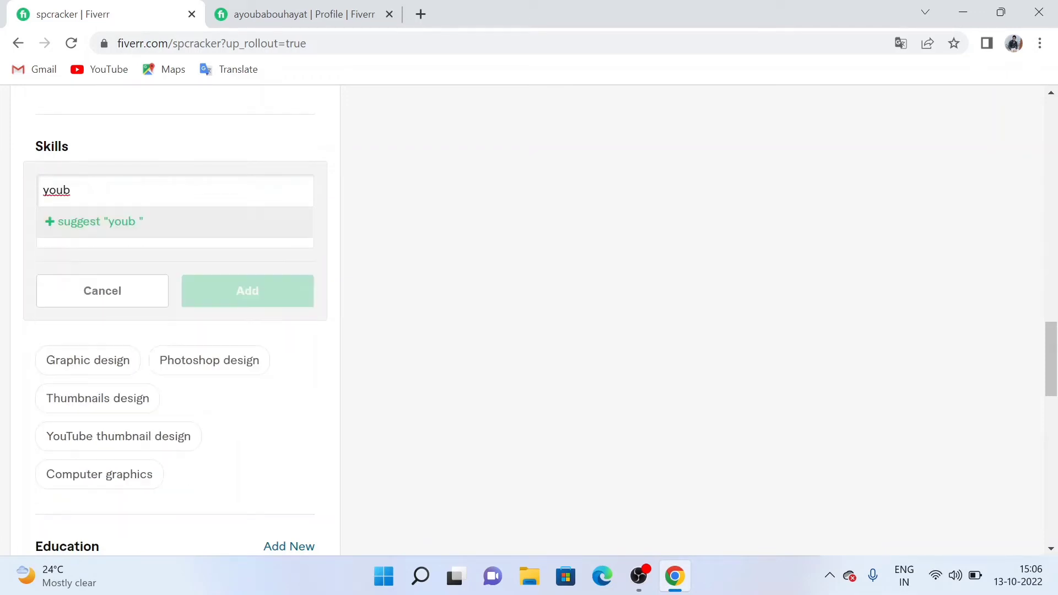
key("BackSpace")
key("BackSpace")
key("BackSpace")
key("BackSpace")
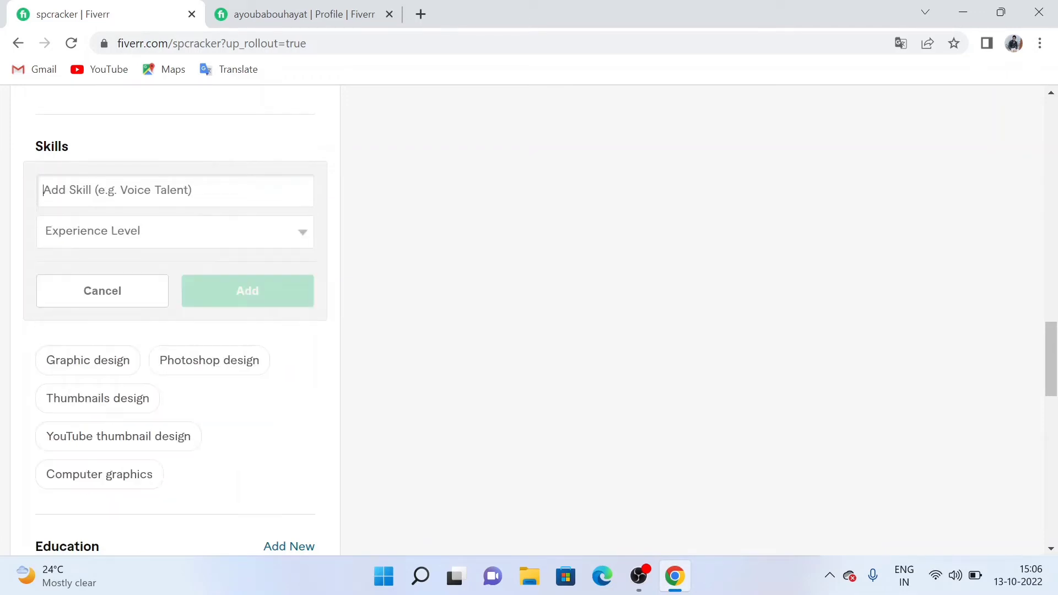
type("SEO")
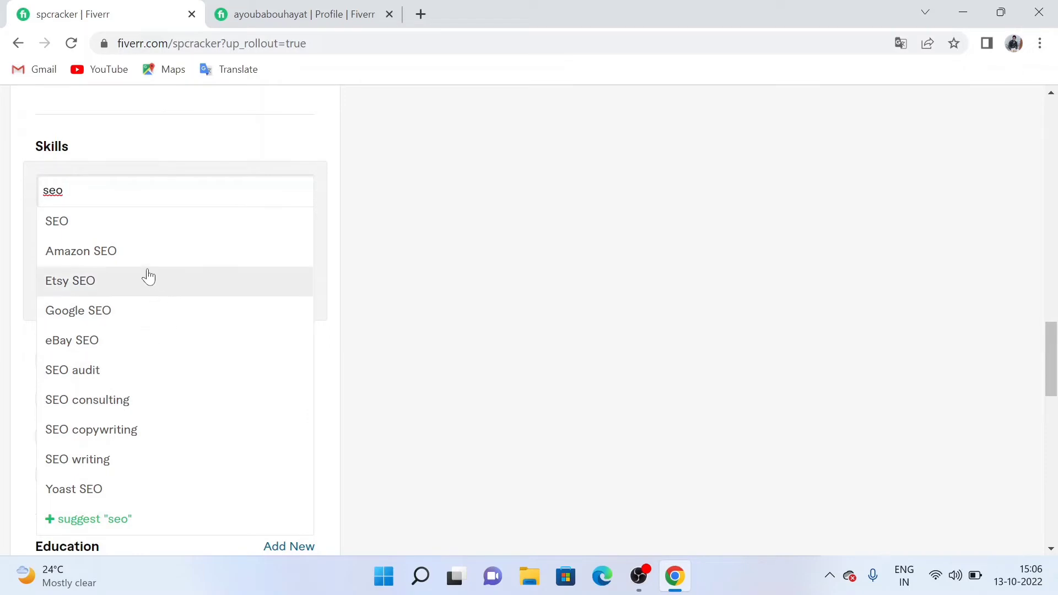
key("Up")
key("Up")
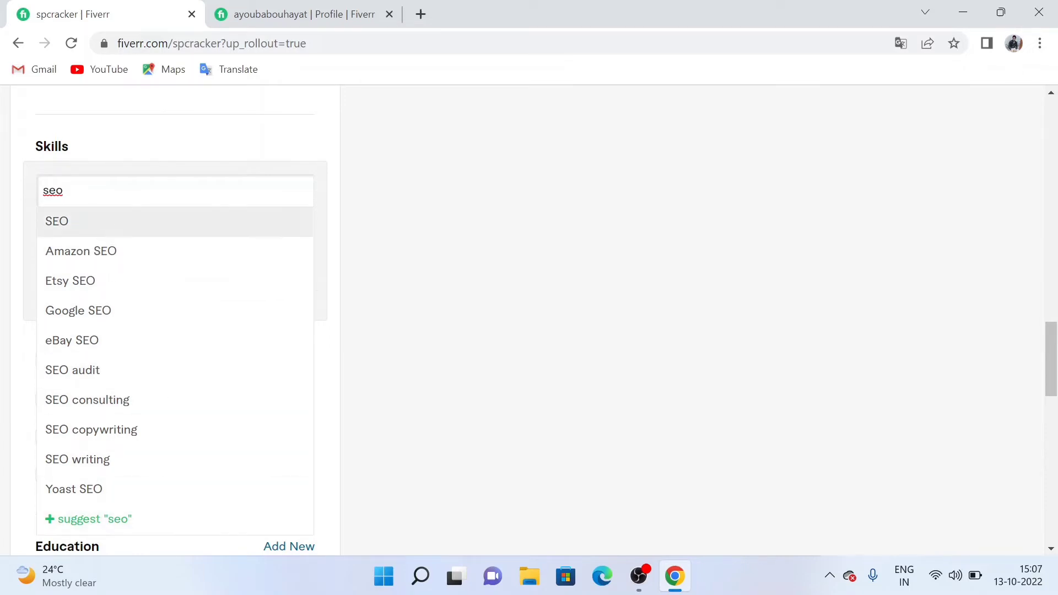
key("BackSpace")
key("BackSpace")
key("BackSpace")
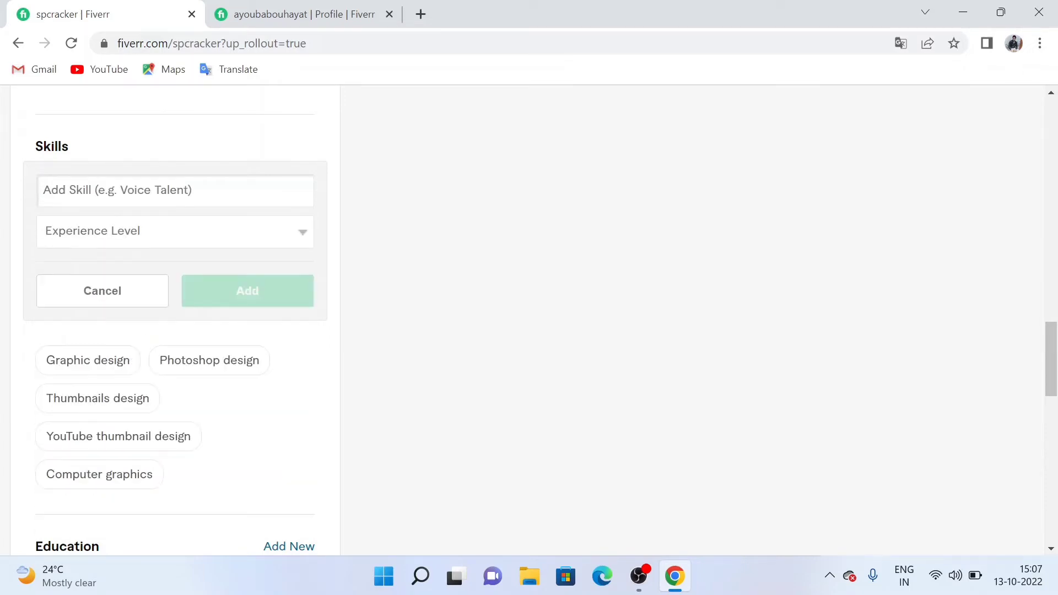
- Try "you tube seo" as the skill name, clear it, and cancel the new skill entry
type("You ")
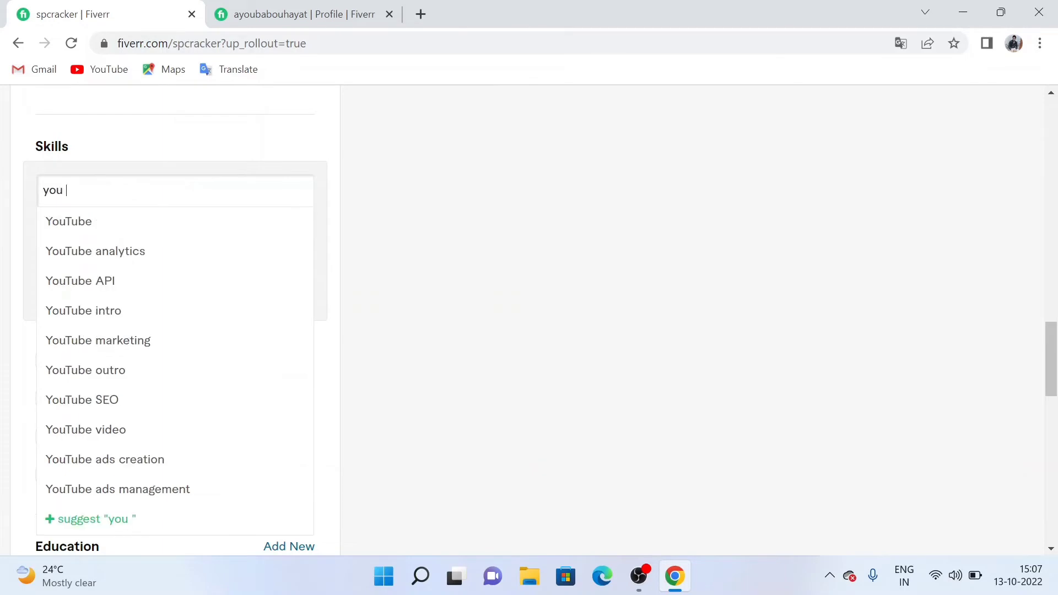
type("tube")
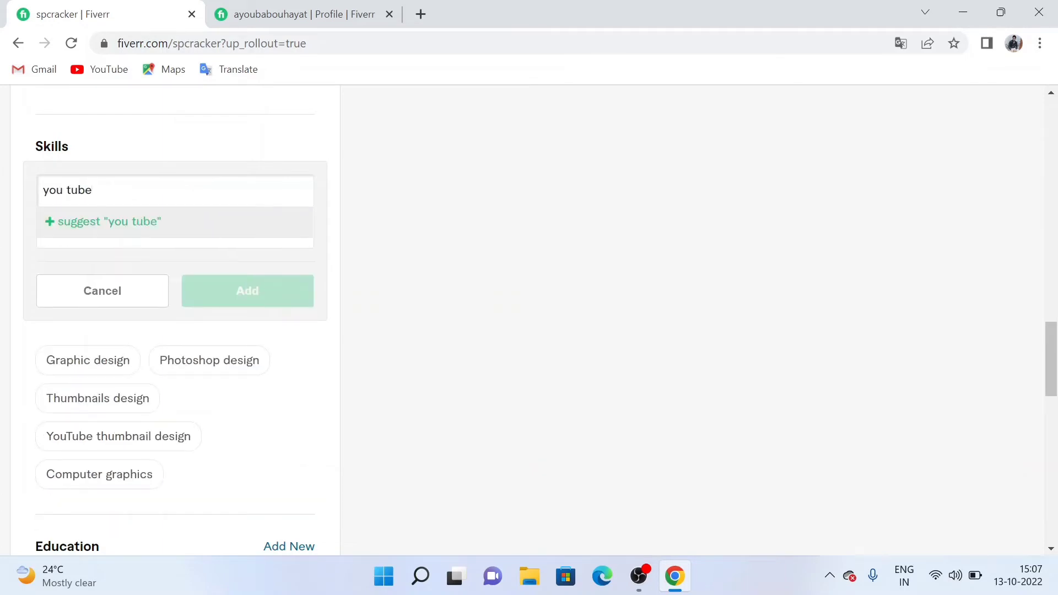
type(" sep")
key("BackSpace")
type("o")
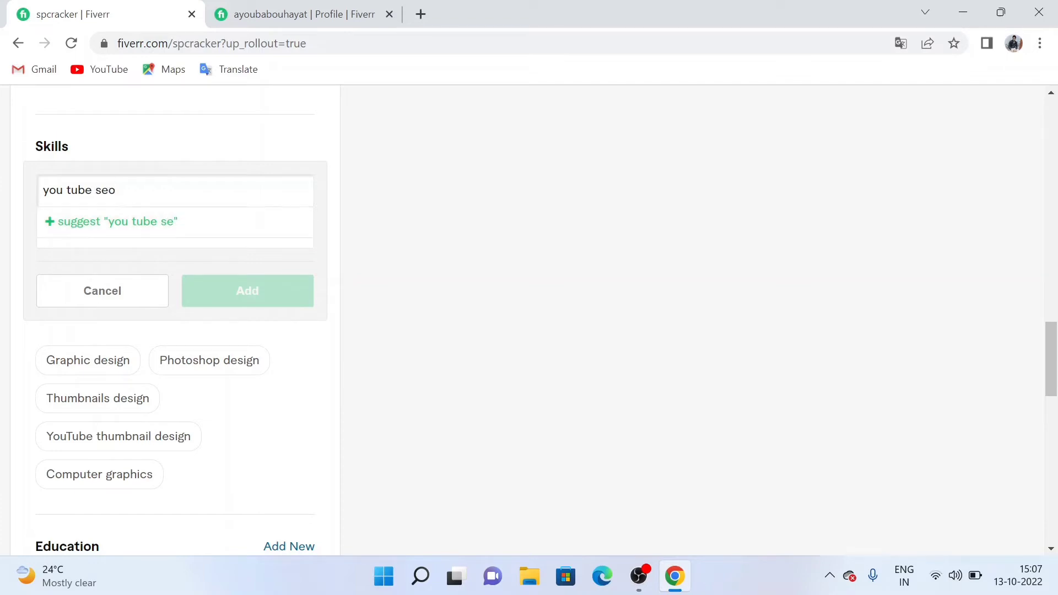
key("BackSpace")
key("BackSpace")
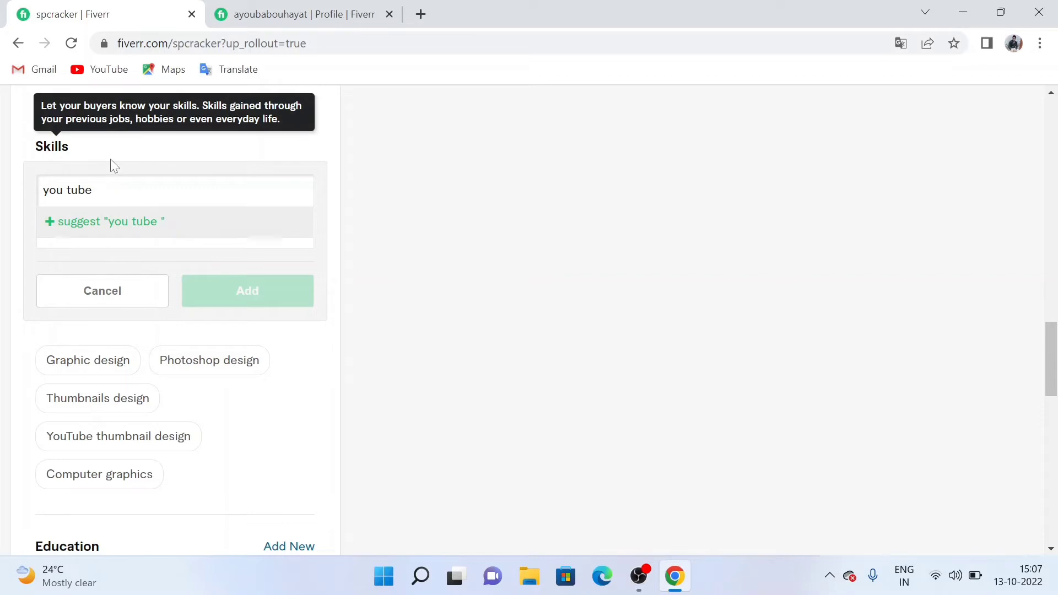
key("ctrl+a")
key("BackSpace")
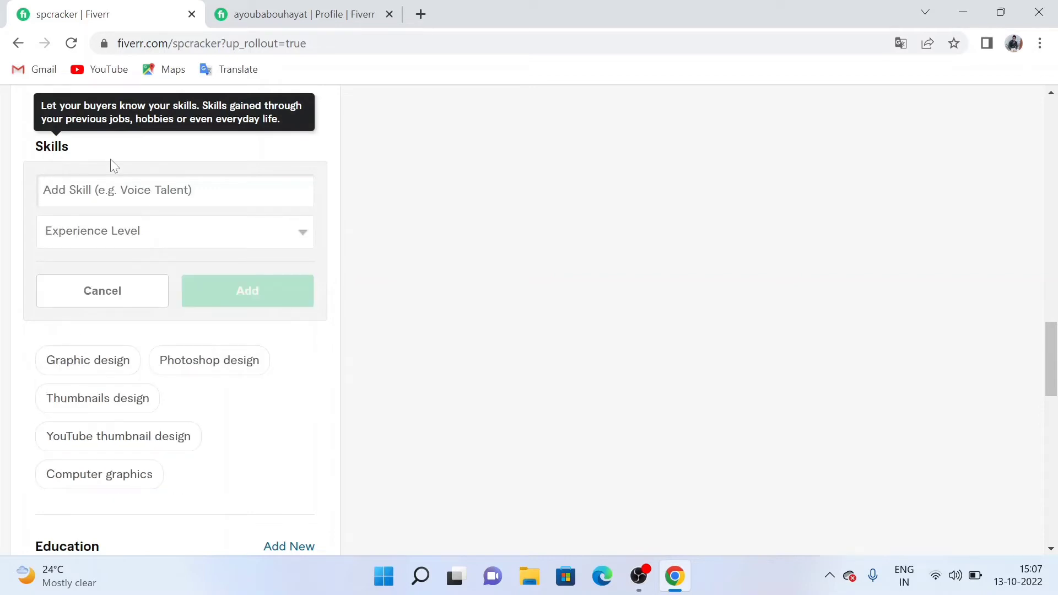
left_click(84, 298)
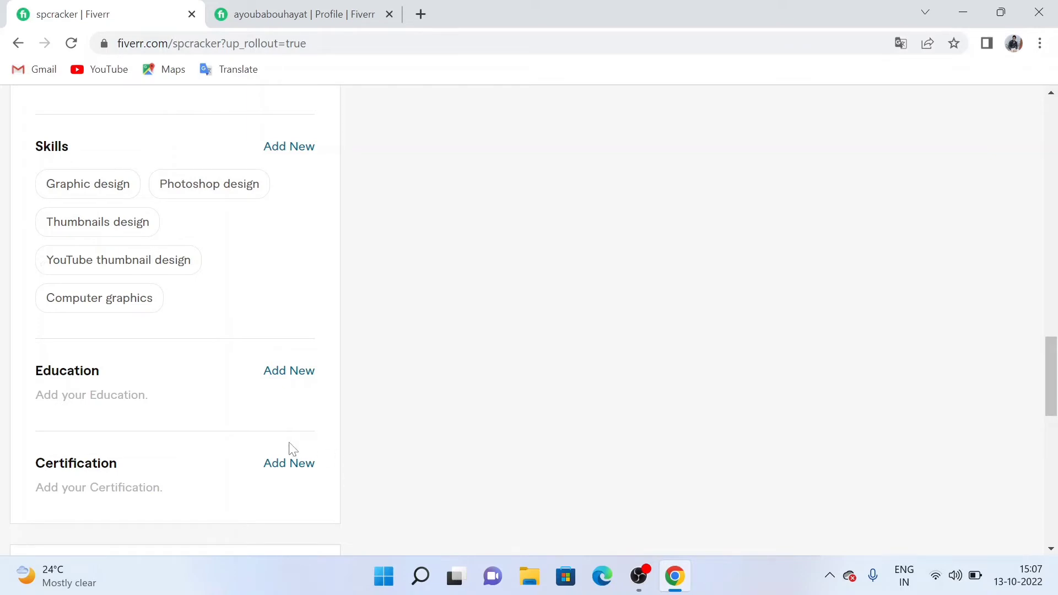
- Start a new education entry and set the country of the college to India
left_click(280, 369)
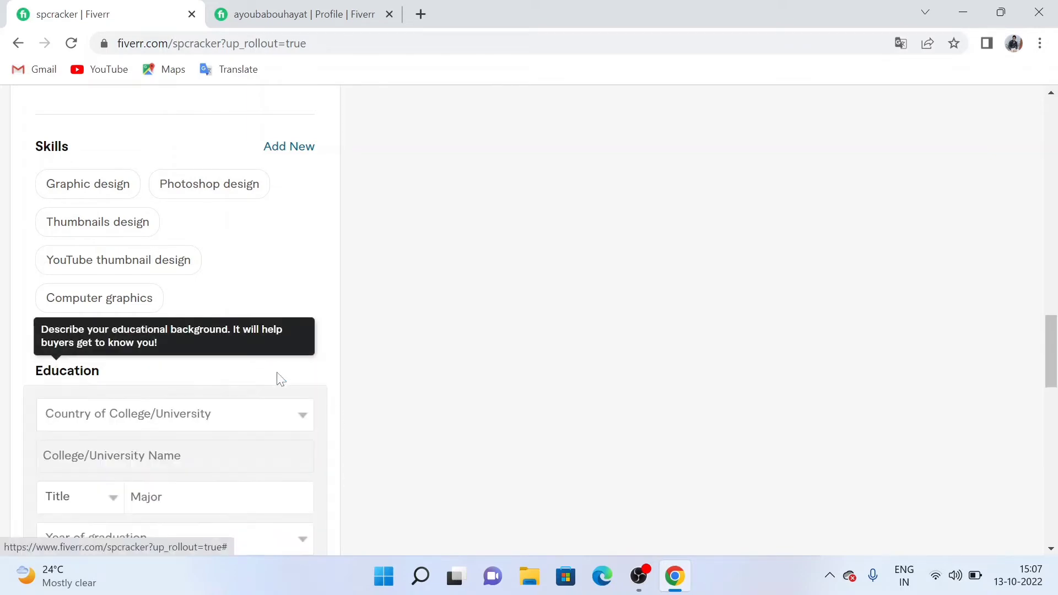
scroll(250, 379, "down", 2)
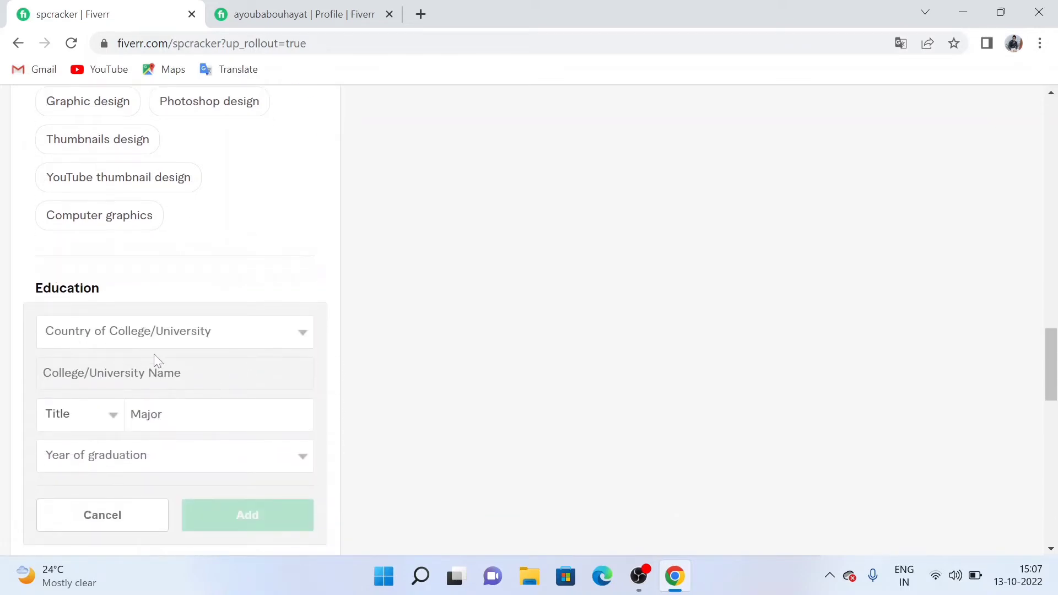
left_click(243, 332)
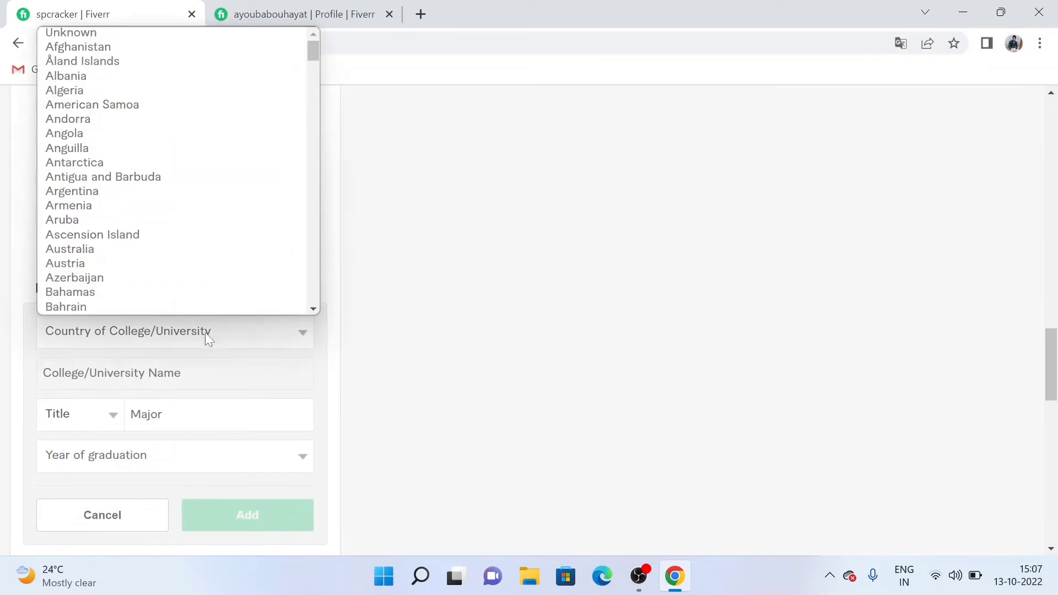
scroll(168, 296, "down", 4)
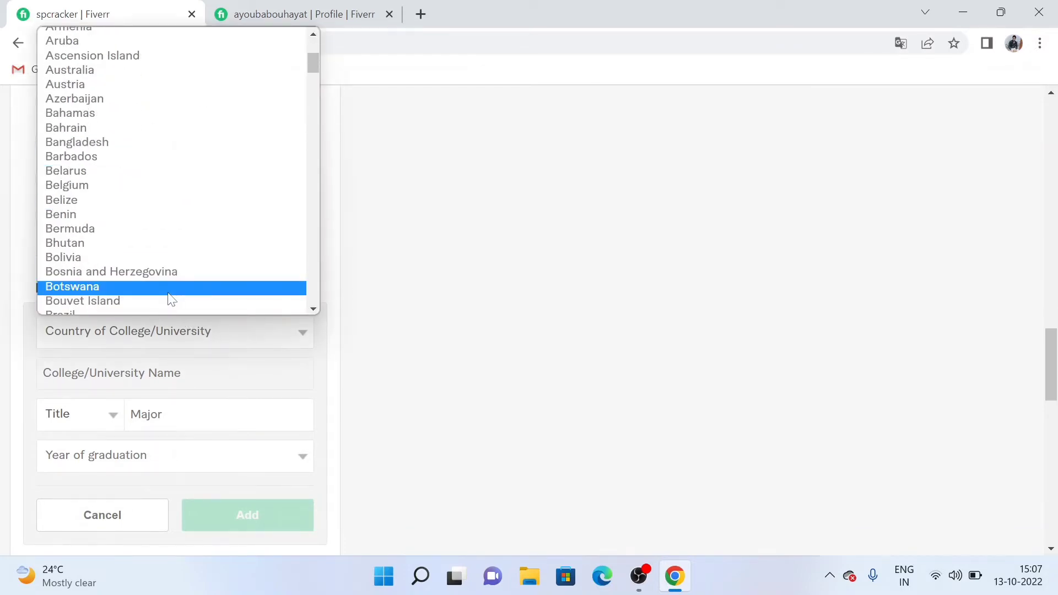
scroll(171, 295, "down", 5)
scroll(171, 293, "down", 15)
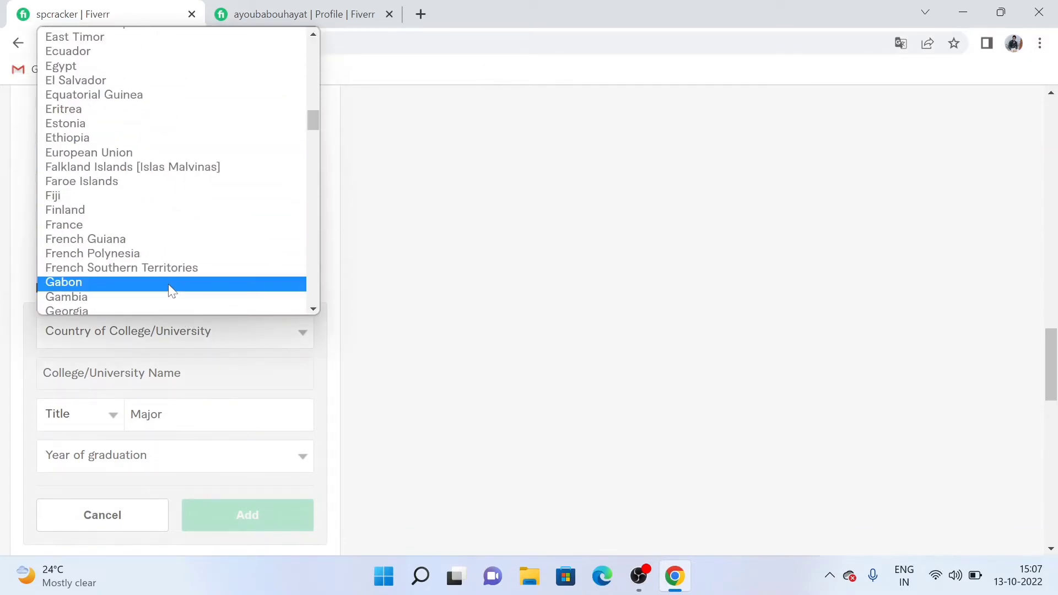
left_click(137, 270)
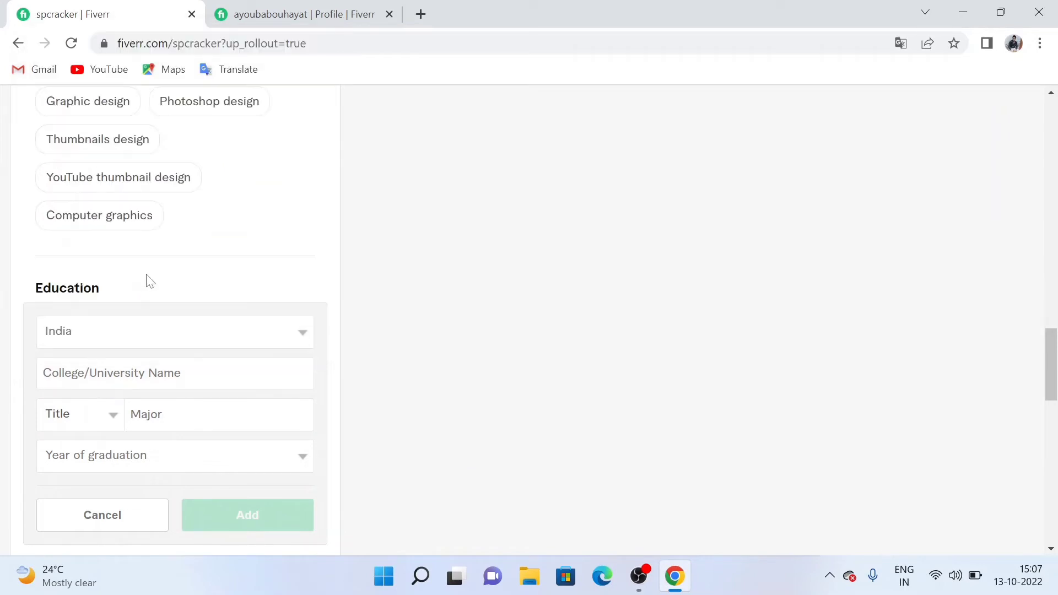
- Enter "Mcu" as the college name, choosing it from the suggestions
left_click(165, 373)
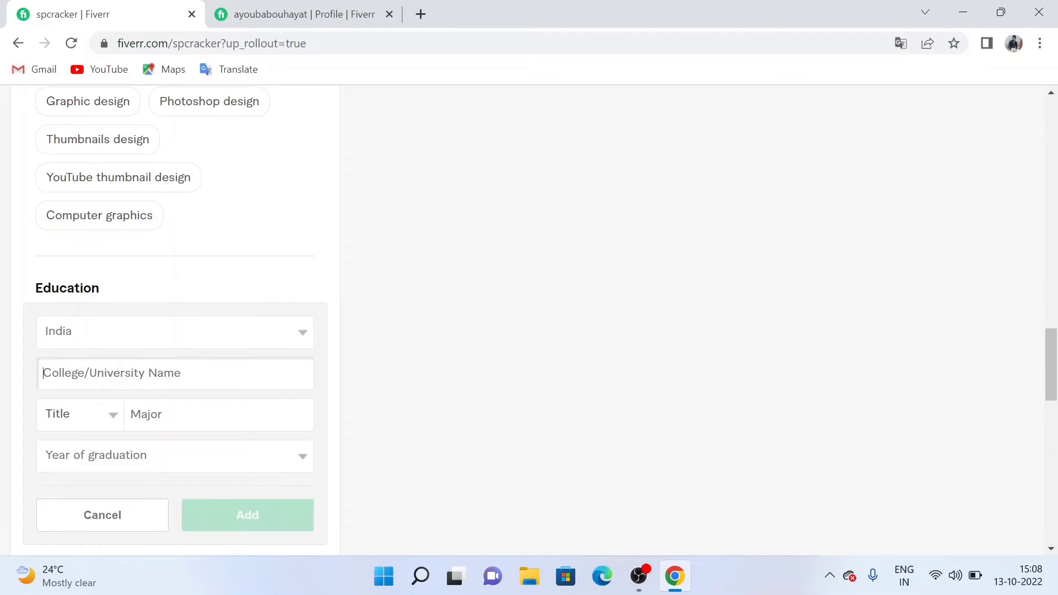
type("MCUYU")
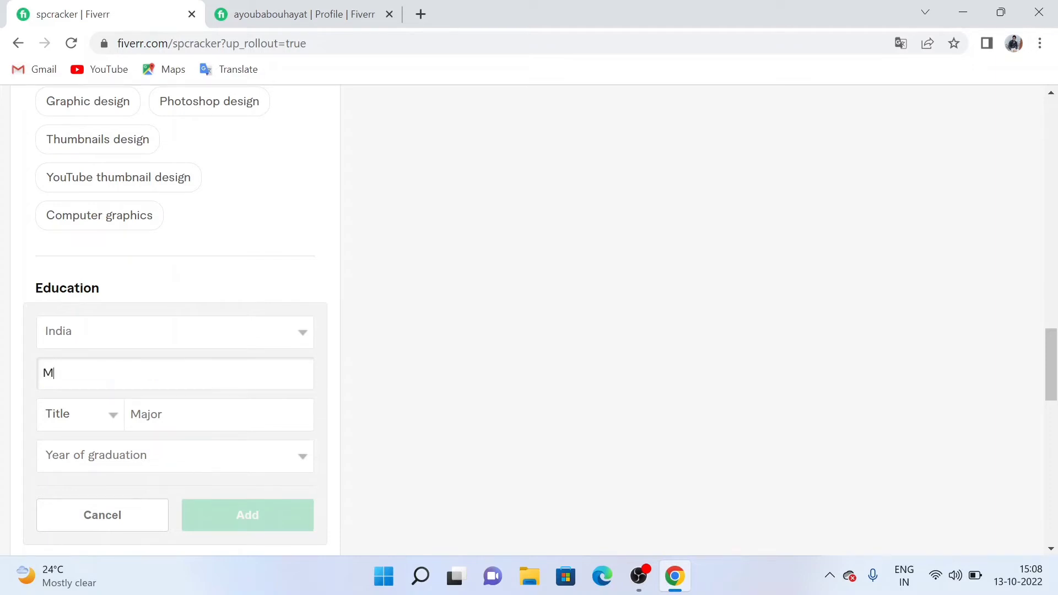
key("BackSpace")
key("BackSpace")
key("BackSpace")
key("BackSpace")
type("cu")
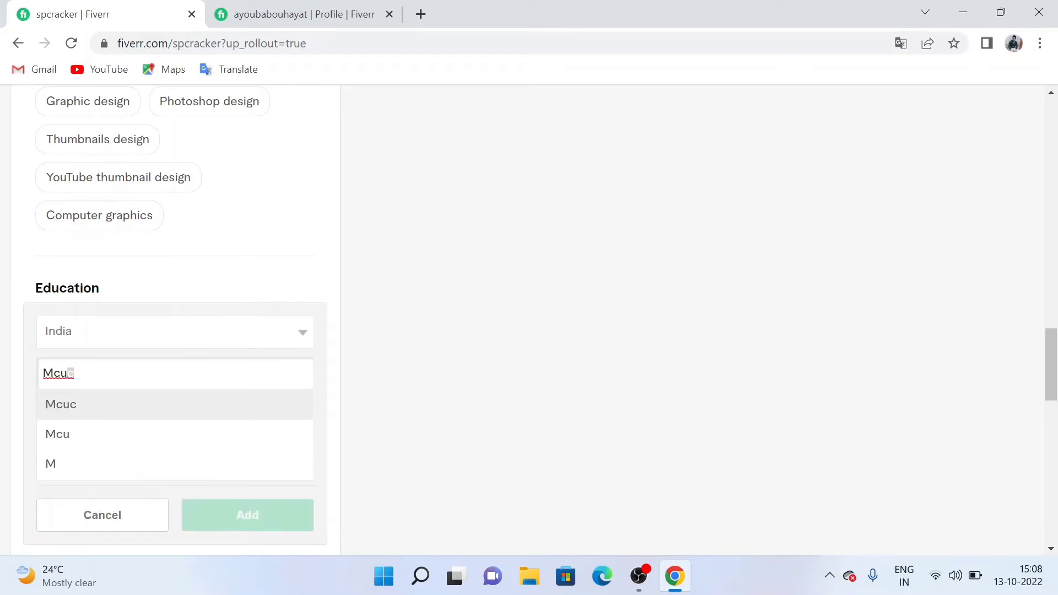
left_click(59, 438)
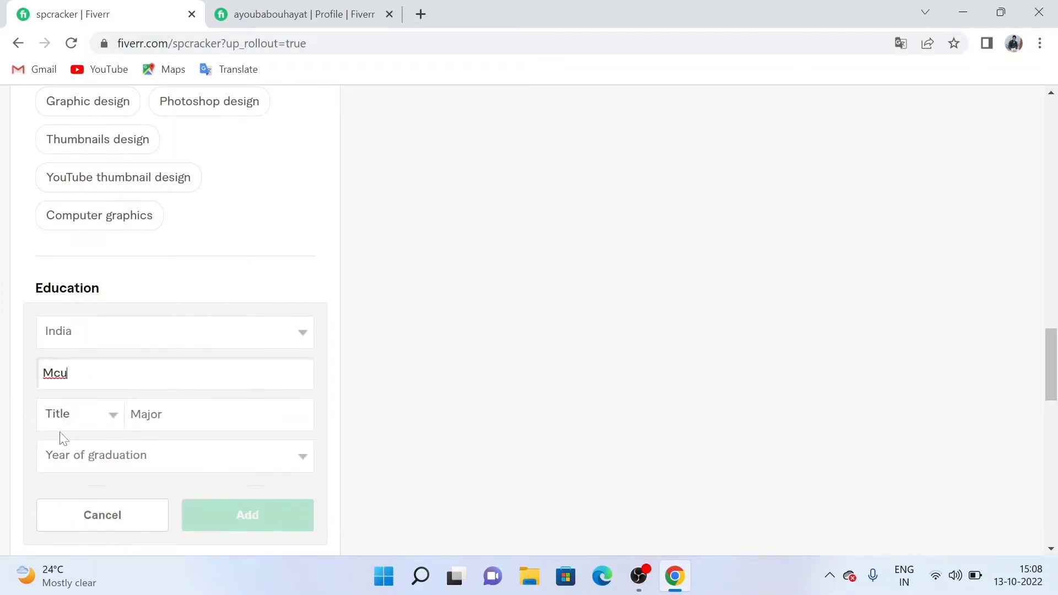
- Set the degree title to M.B.A. and choose "Marketingmanagement" as the major
left_click(112, 417)
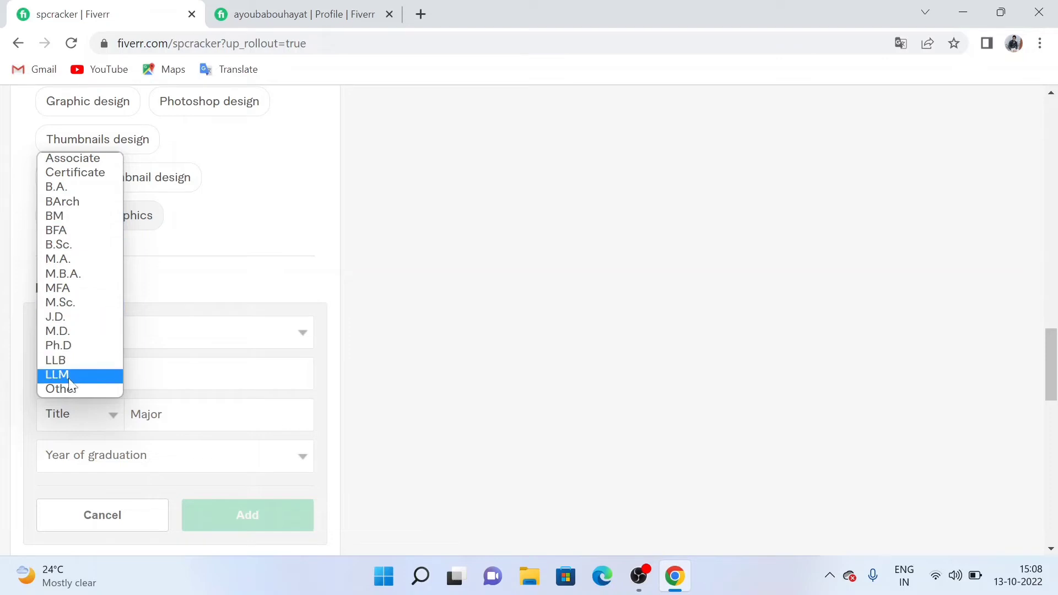
left_click(68, 273)
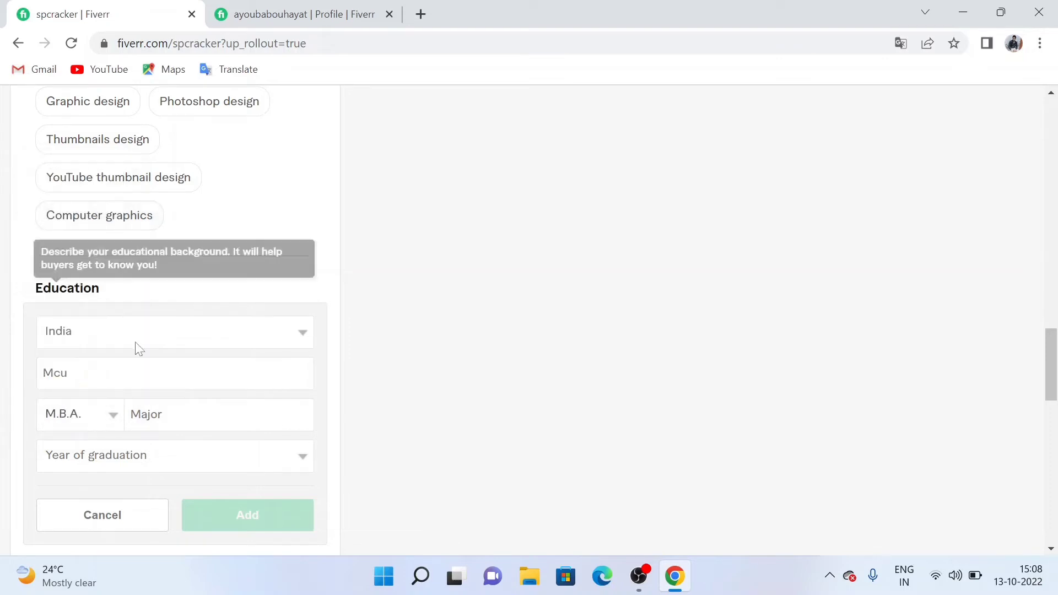
left_click(166, 415)
type("Ma")
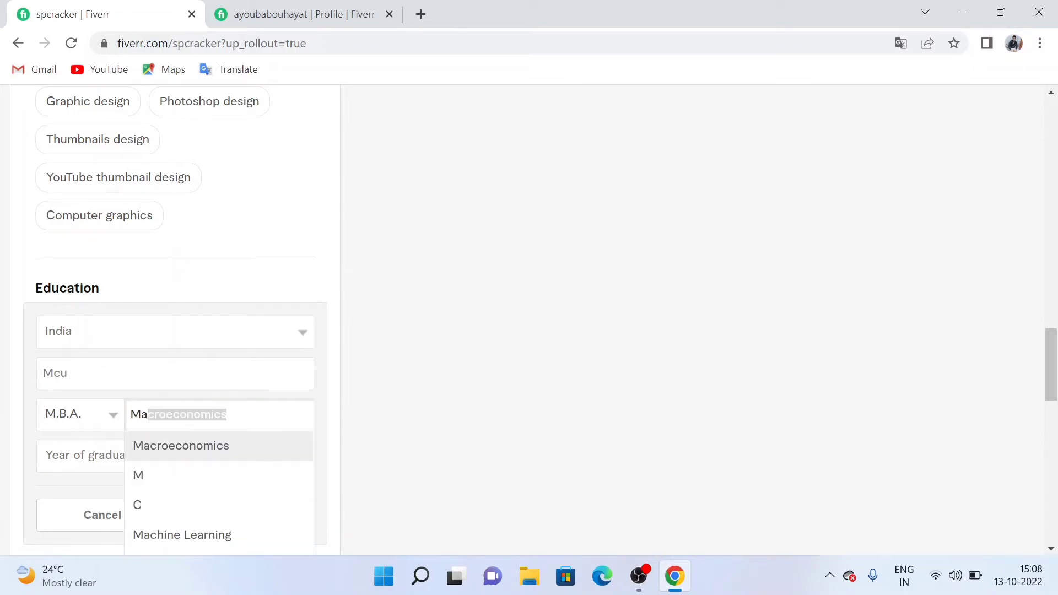
type("e")
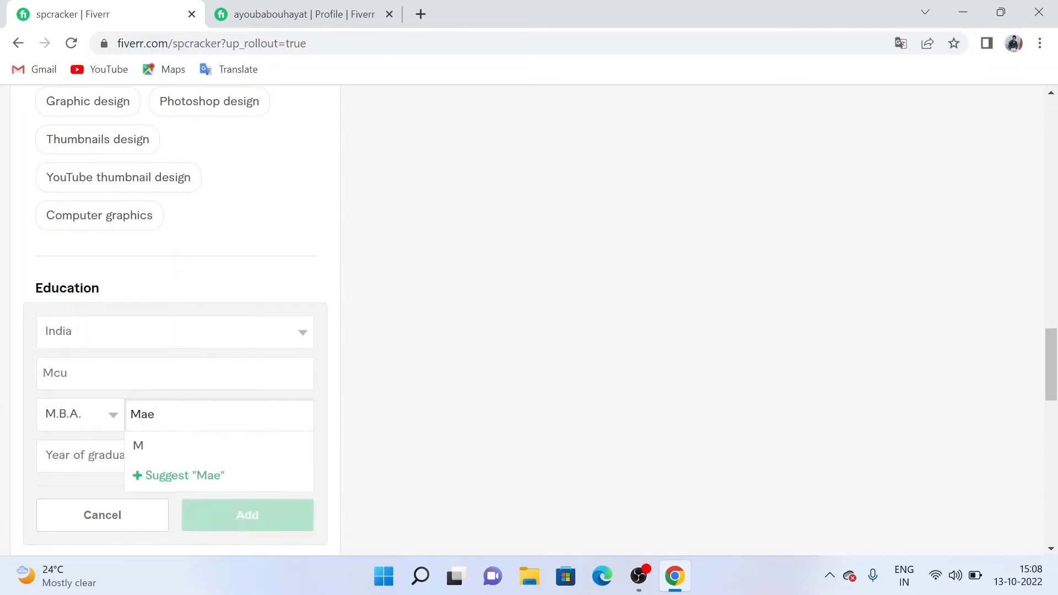
key("BackSpace")
type("rke")
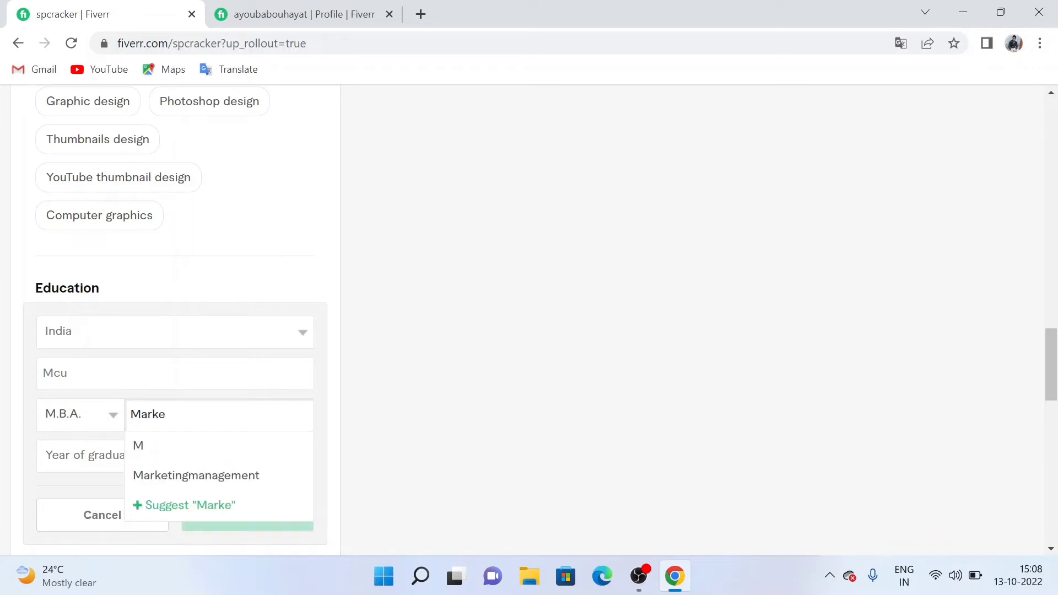
left_click(184, 480)
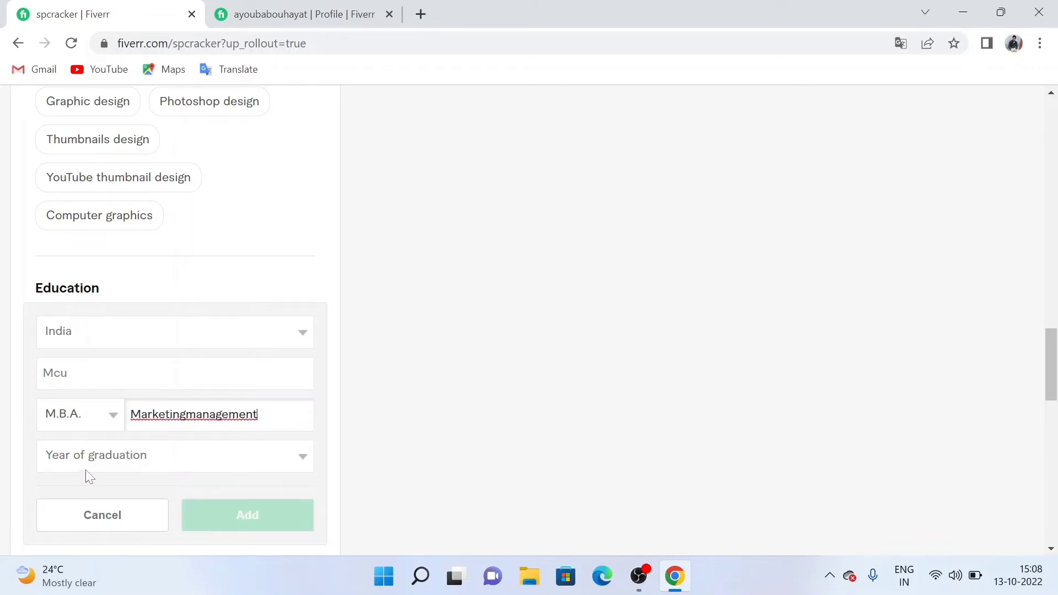
- Set the year of graduation to 2020 and add the education entry to the profile
left_click(281, 457)
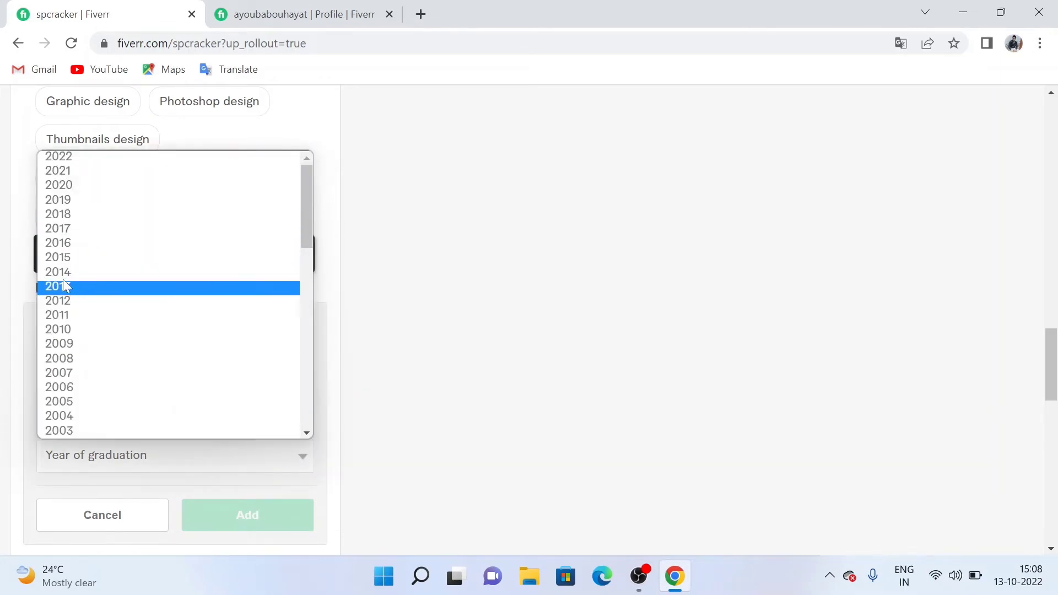
left_click(88, 183)
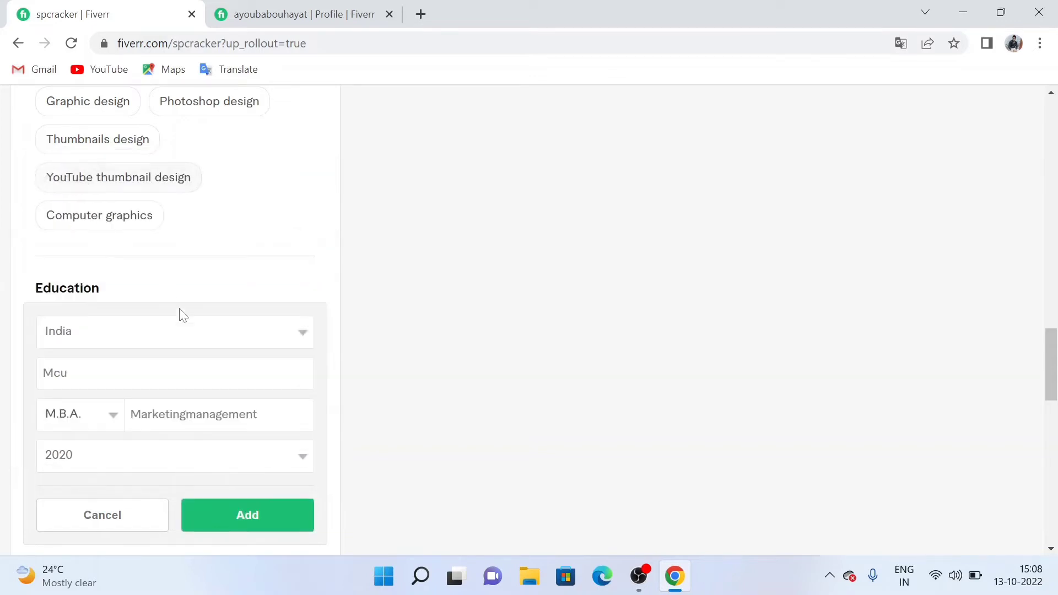
left_click(256, 519)
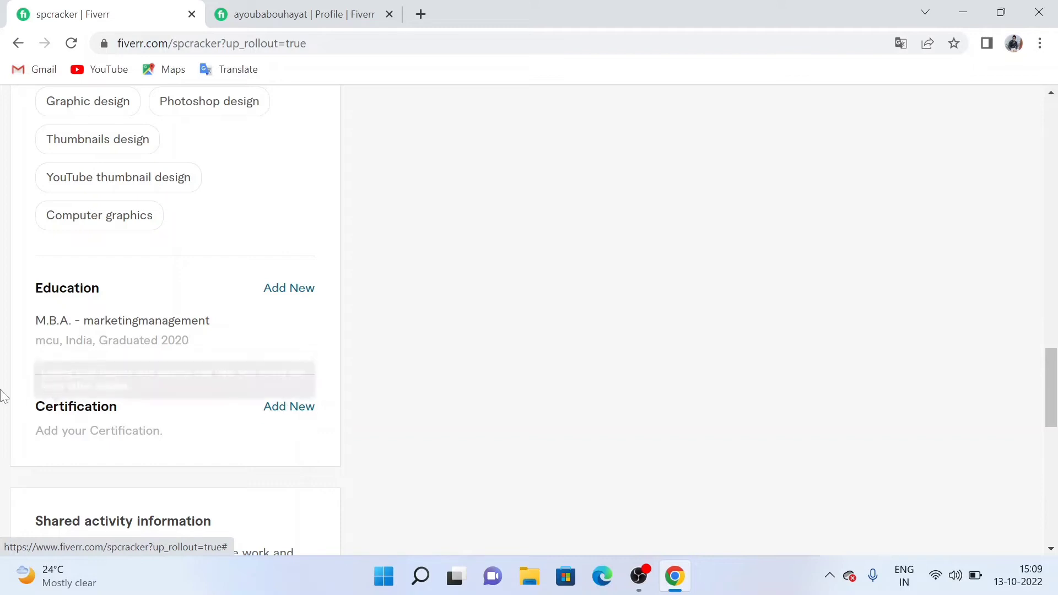
- Start a new certification entry and name the certificate "Graphic Maker Pro"
left_click(279, 406)
left_click(193, 449)
scroll(134, 446, "down", 1)
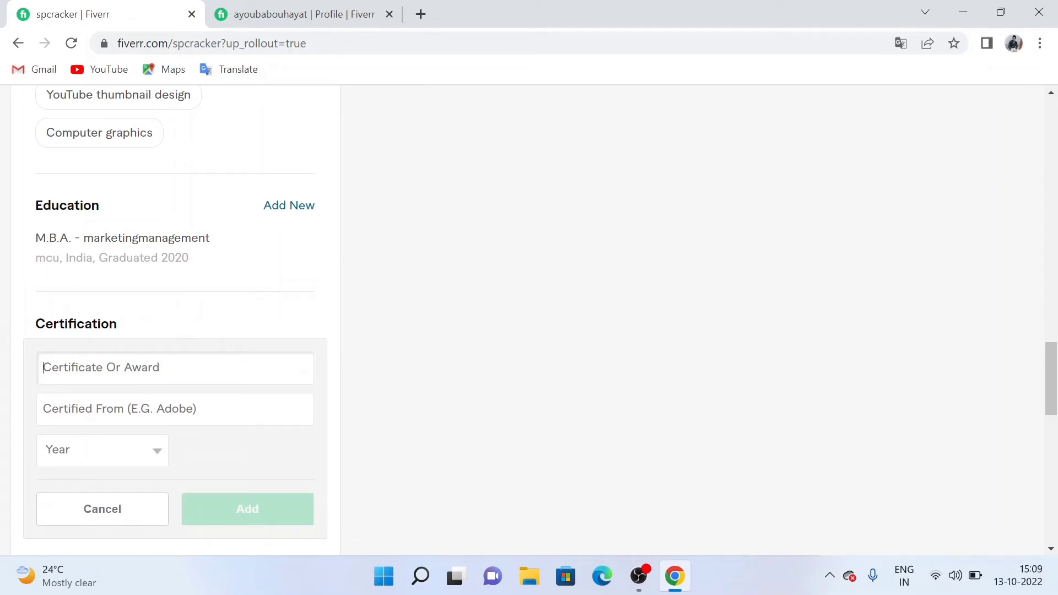
type("Gr")
type("a")
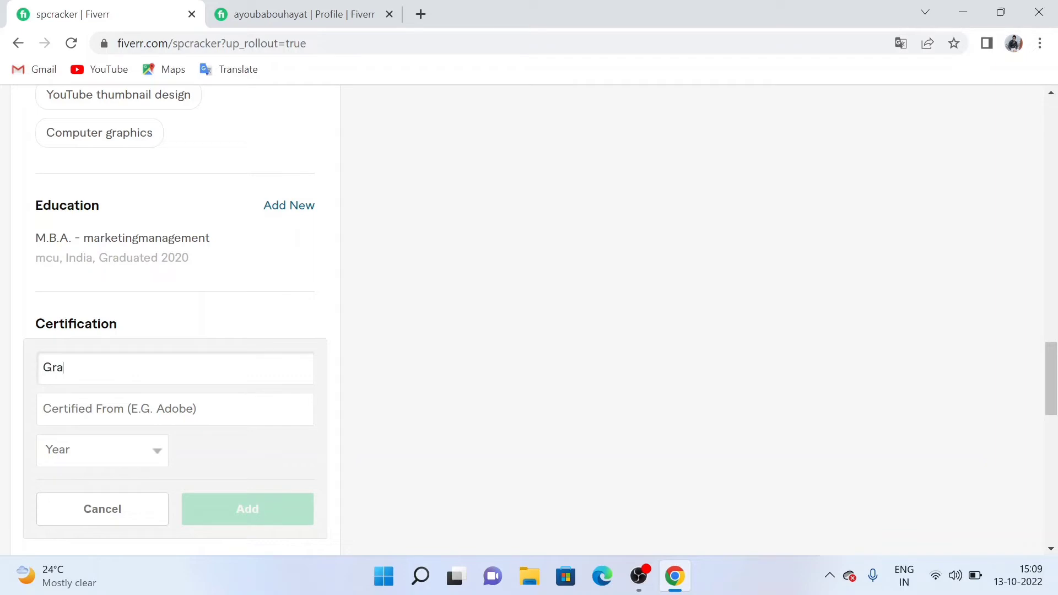
type("phic Maker Pro")
- Enter "DOUM Coding" as the organisation that issued the certificate
left_click(44, 409)
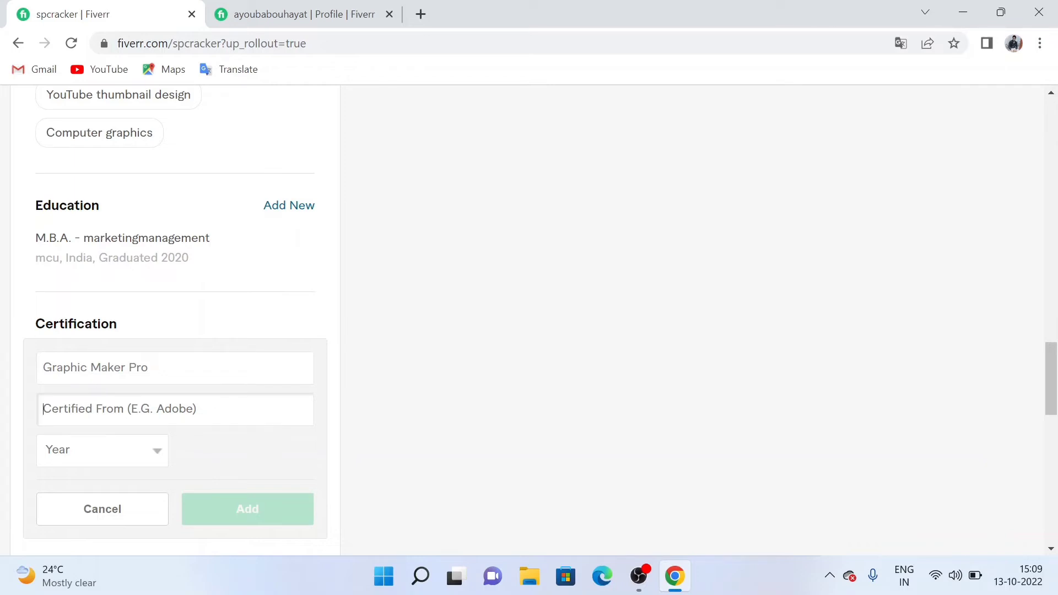
type("S")
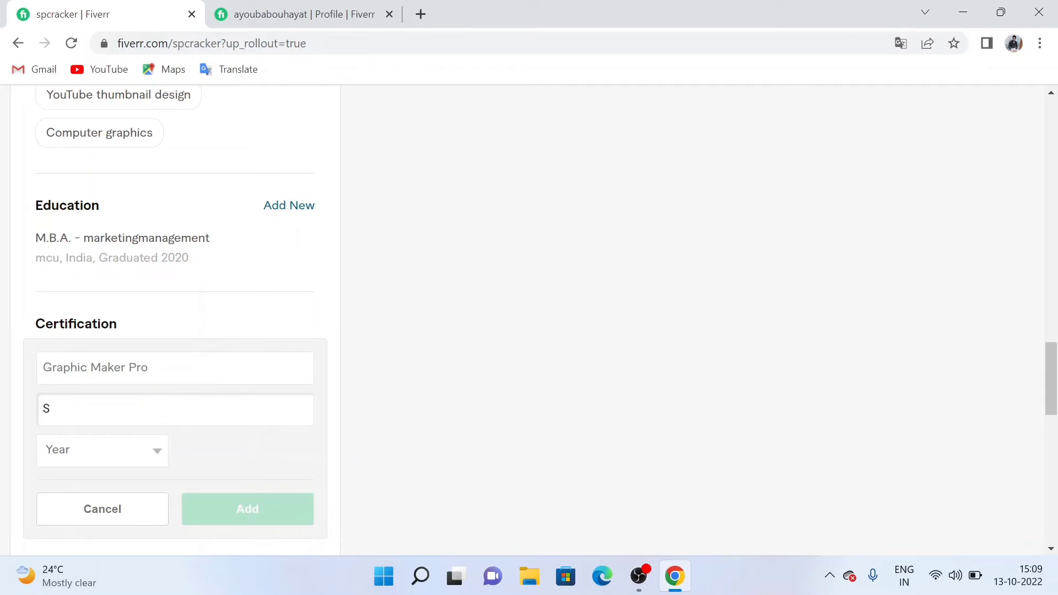
key("BackSpace")
type("DOUK")
type("M")
type(" C")
type("odingv")
key("BackSpace")
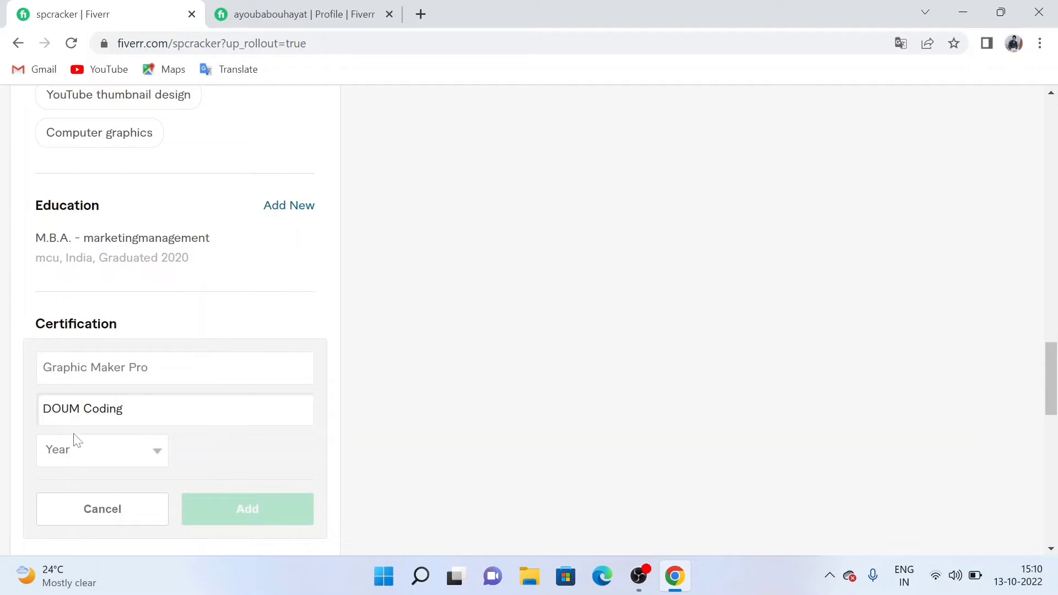
- Set the certification year to 2018 and add the certification to the profile
left_click(143, 456)
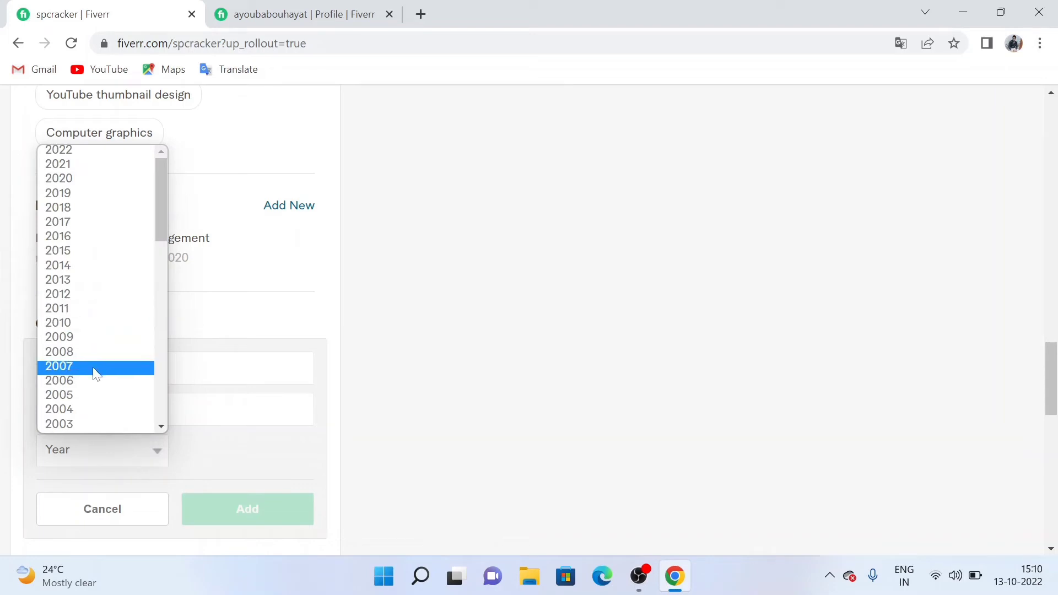
scroll(91, 358, "down", 6)
scroll(91, 356, "up", 6)
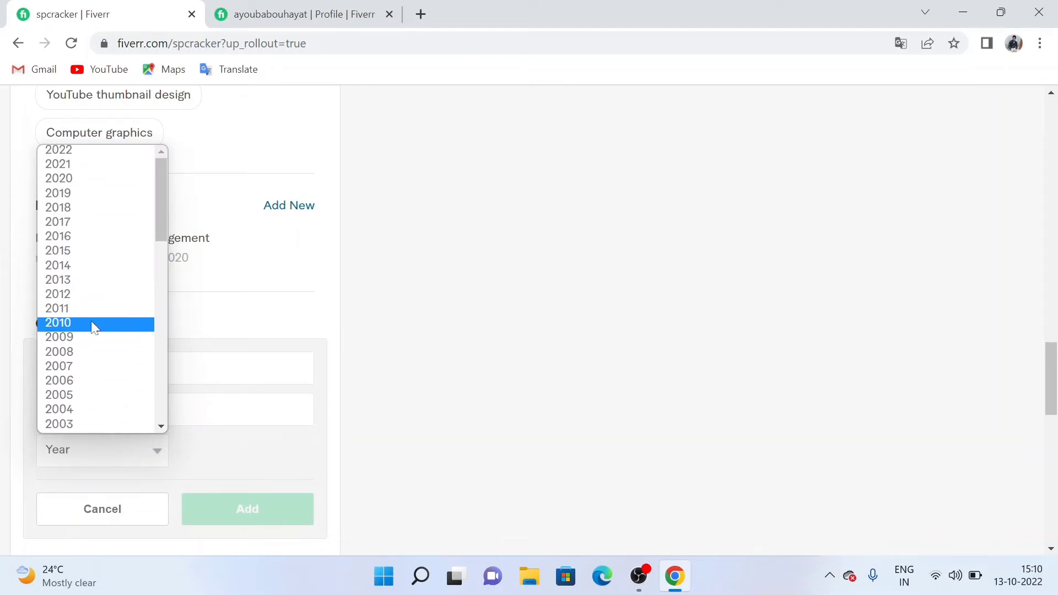
left_click(140, 208)
left_click(236, 517)
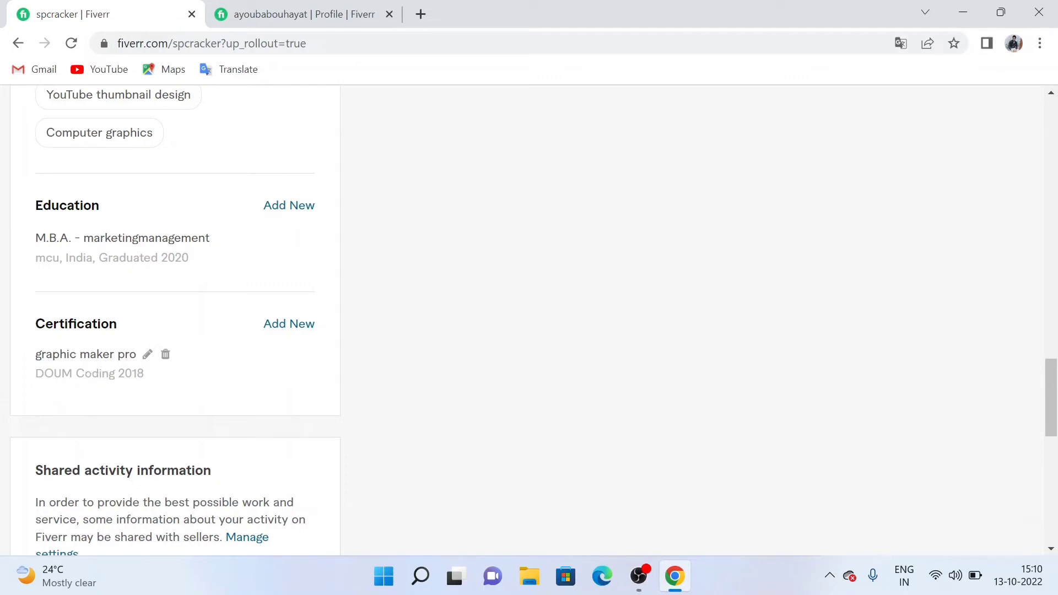
- Review the whole profile page, from the profile card and active Gigs area down to the linked accounts, skills, education and certification
scroll(283, 368, "down", 3)
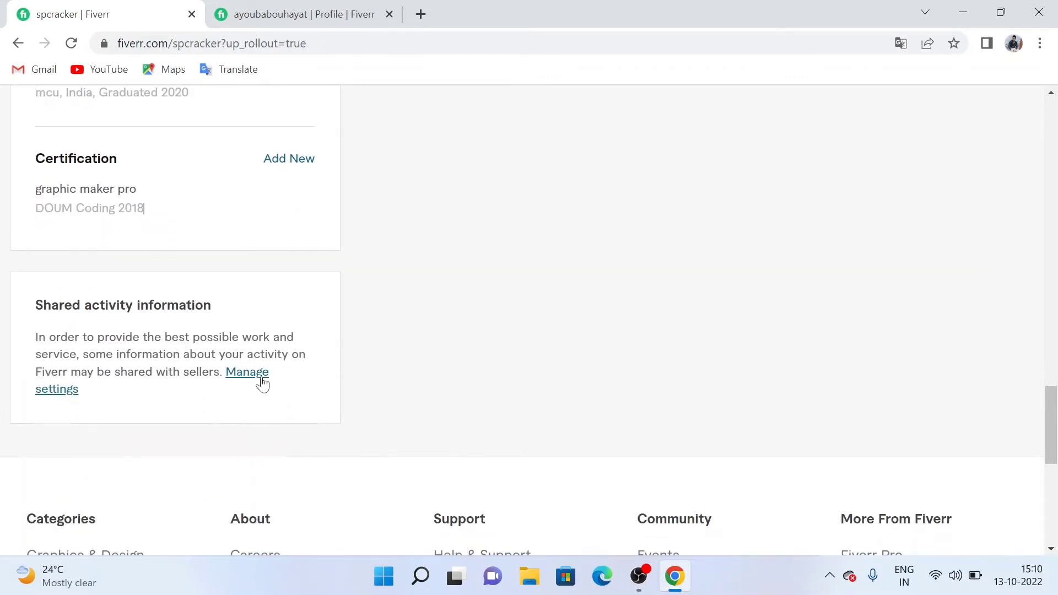
scroll(88, 350, "down", 2)
scroll(283, 368, "up", 20)
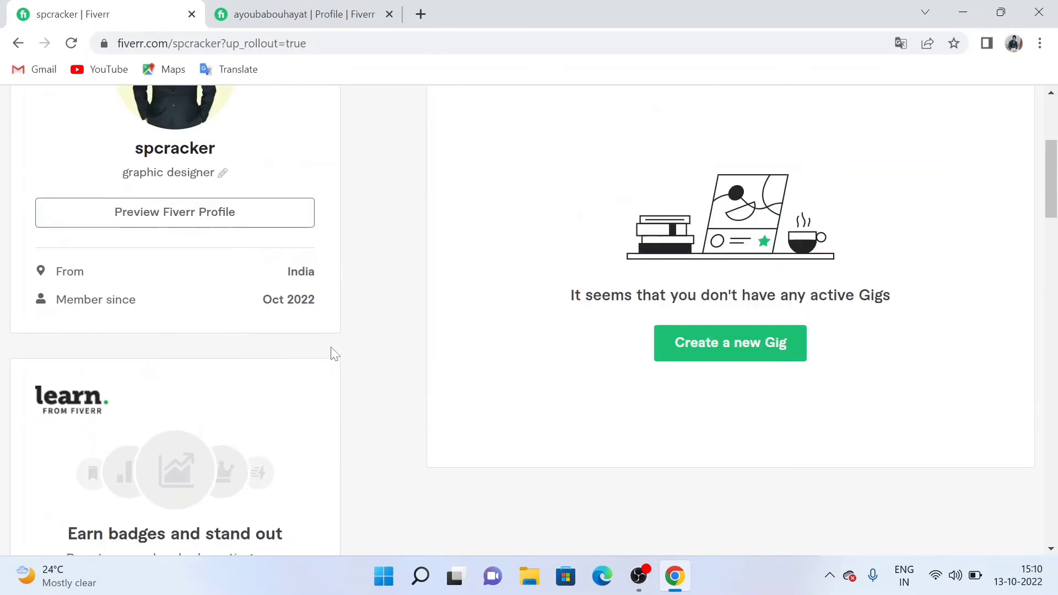
scroll(332, 355, "up", 5)
scroll(331, 356, "down", 2)
scroll(332, 355, "up", 2)
scroll(331, 355, "down", 5)
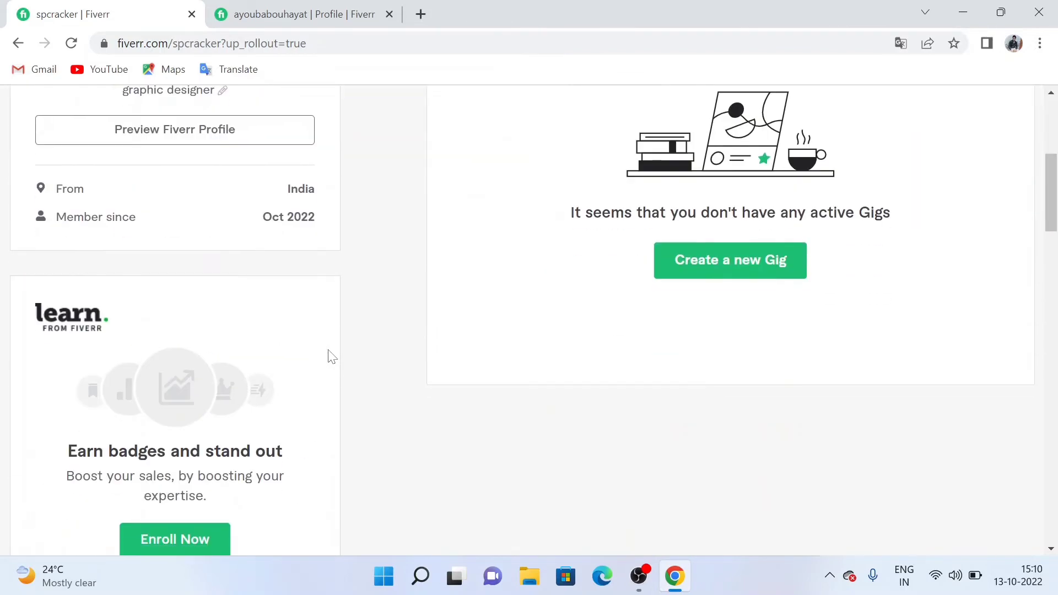
scroll(332, 355, "down", 10)
scroll(325, 358, "down", 5)
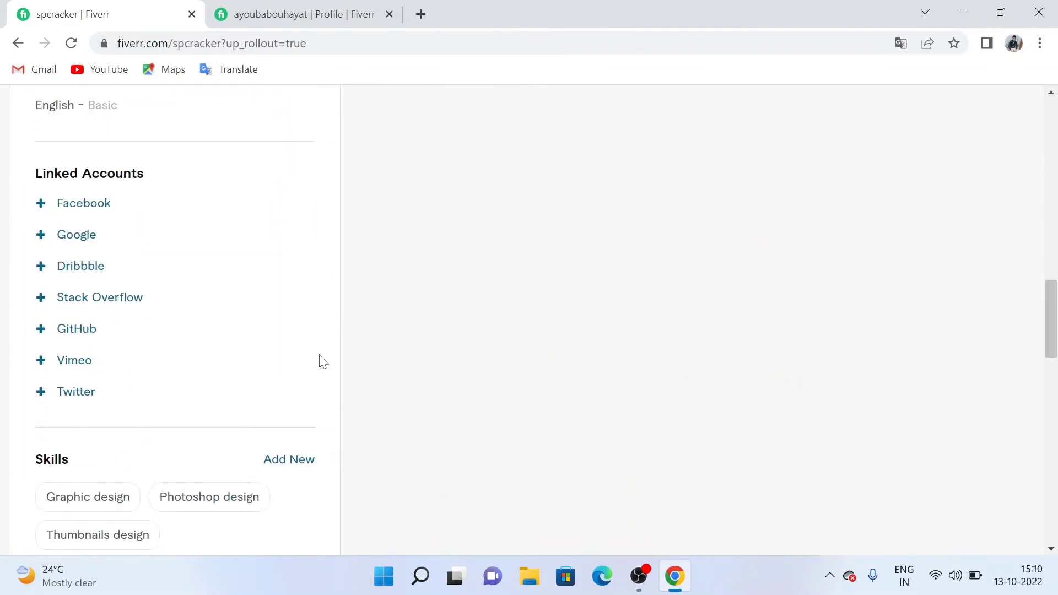
scroll(237, 325, "up", 5)
scroll(149, 298, "down", 3)
scroll(137, 290, "down", 15)
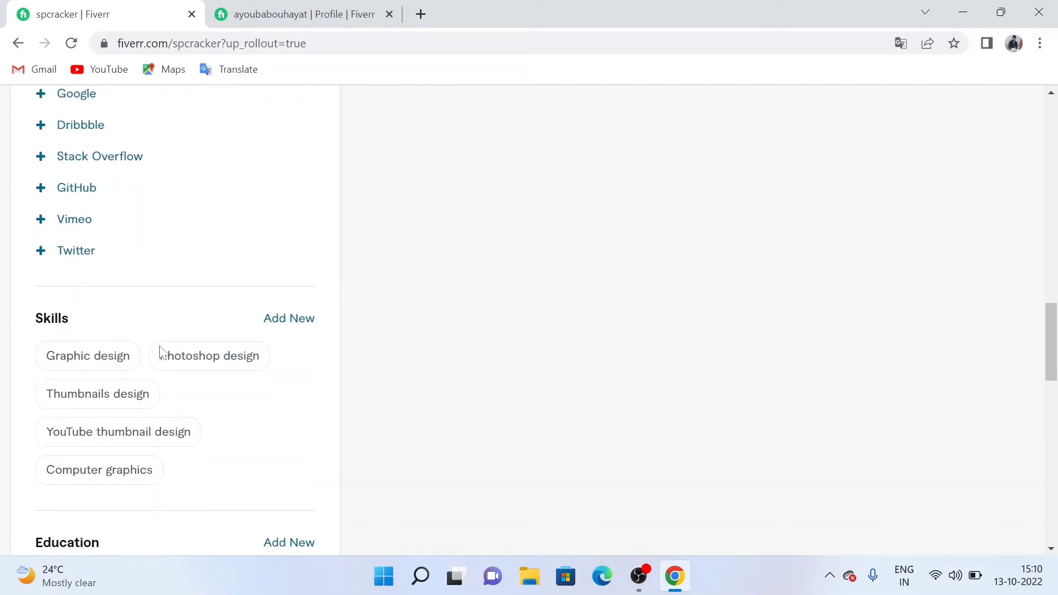
scroll(659, 296, "up", 20)
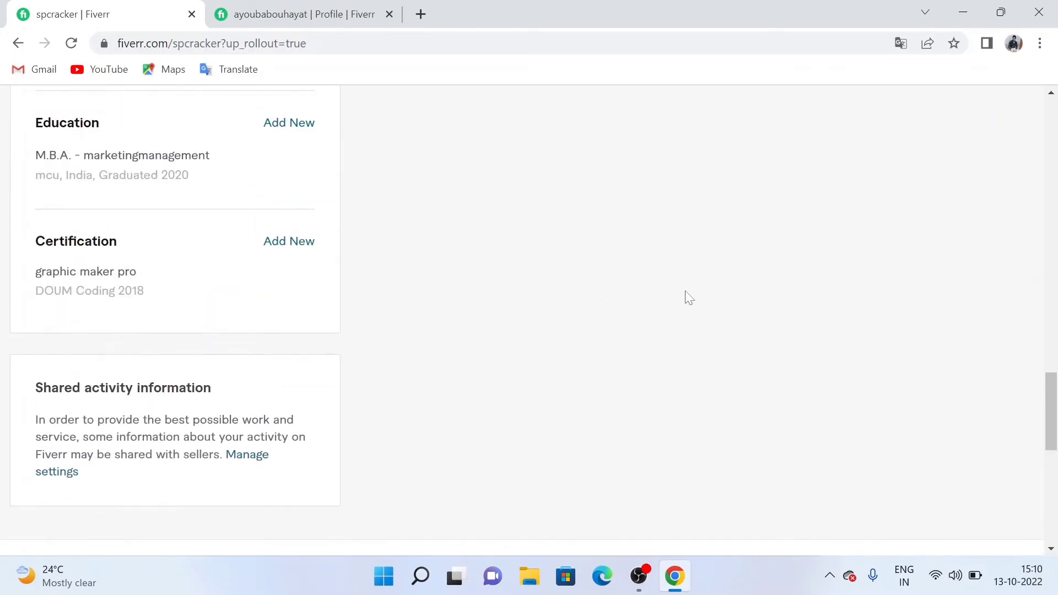
scroll(741, 284, "up", 1)
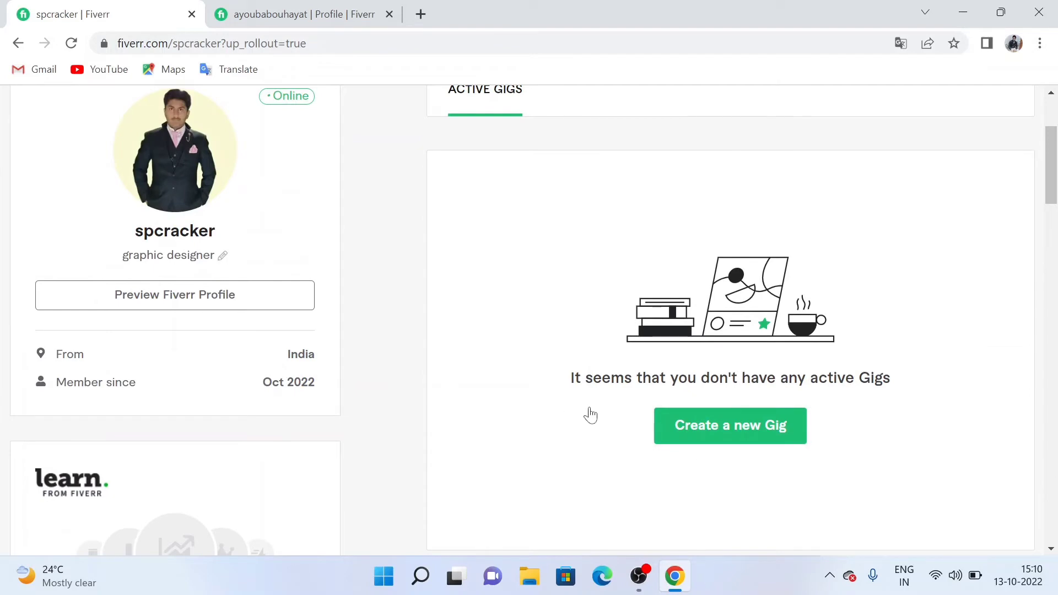
scroll(635, 378, "up", 3)
scroll(679, 416, "down", 3)
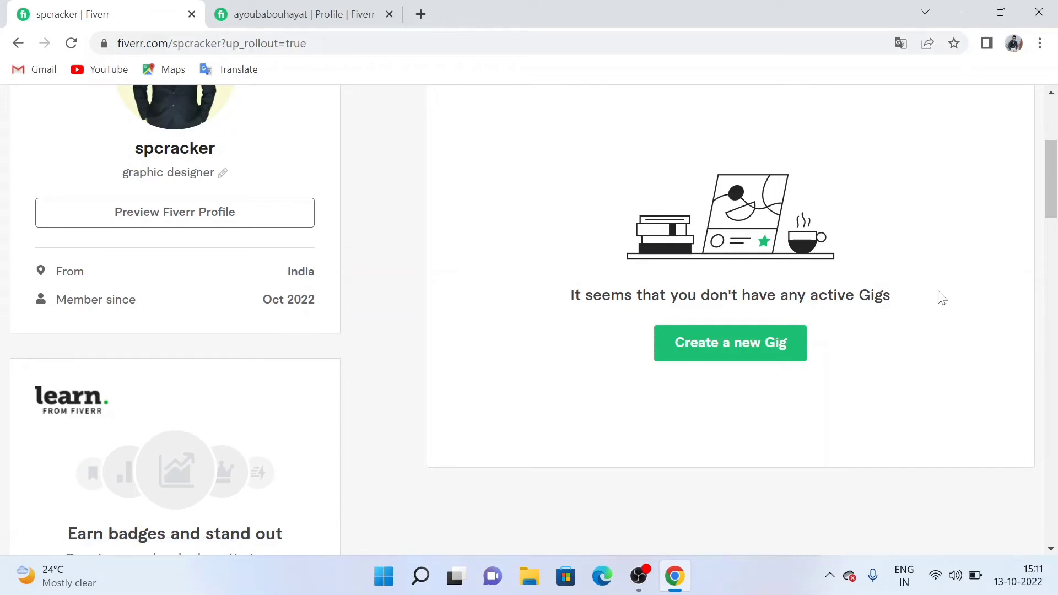
- Start creating a new Gig and look at its title section on the overview form
left_click(718, 347)
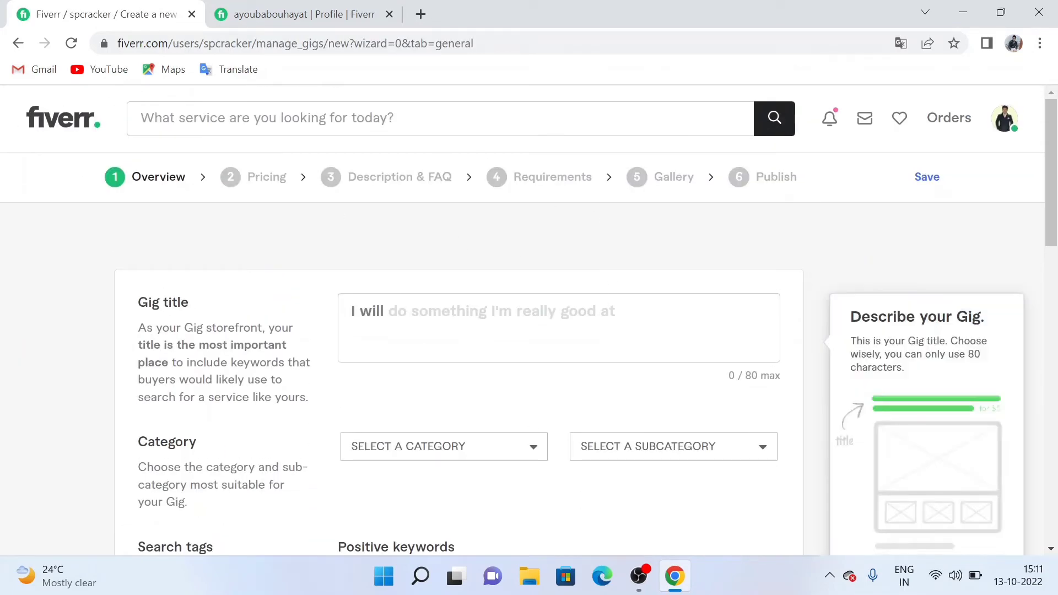
double_click(167, 301)
left_click_drag(168, 301, 203, 312)
left_click(221, 303)
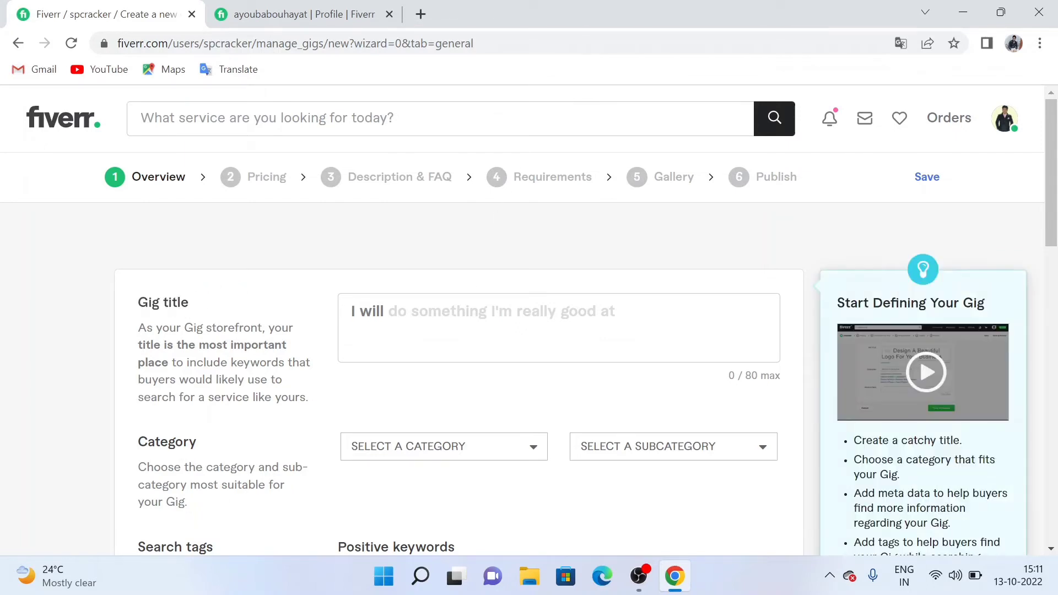
- Review the example seller's profile, comparing the titles, images and starting prices of the listed Gigs
left_click(291, 20)
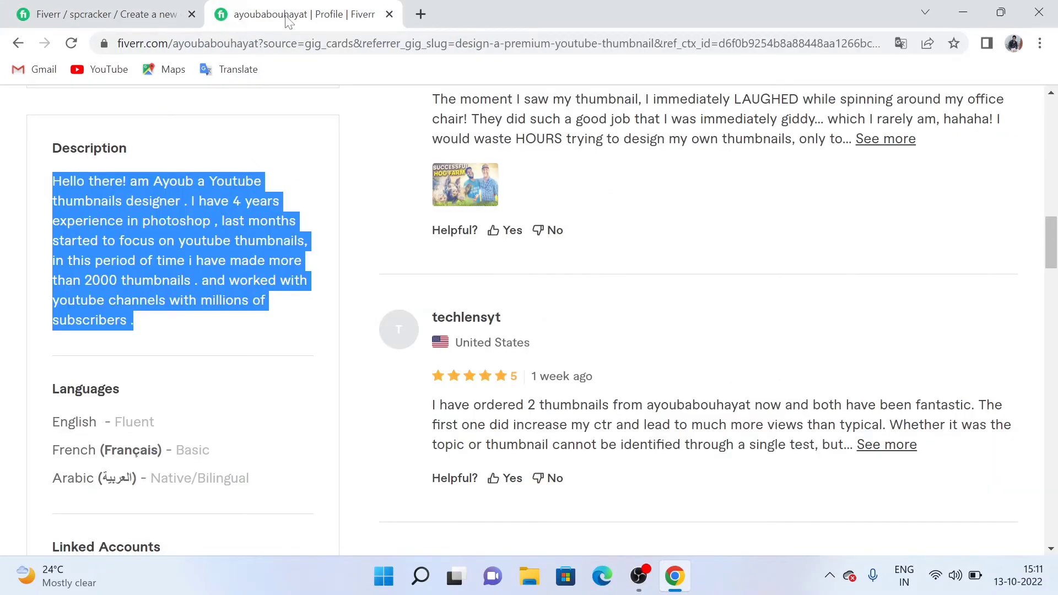
scroll(276, 136, "down", 2)
scroll(353, 154, "up", 5)
scroll(353, 154, "up", 5)
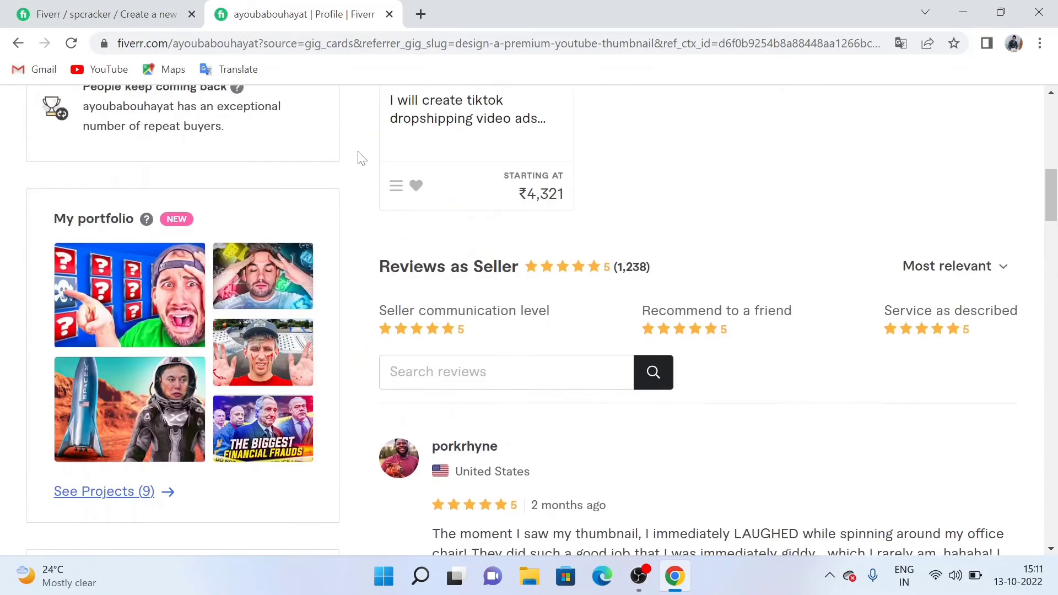
scroll(521, 257, "up", 5)
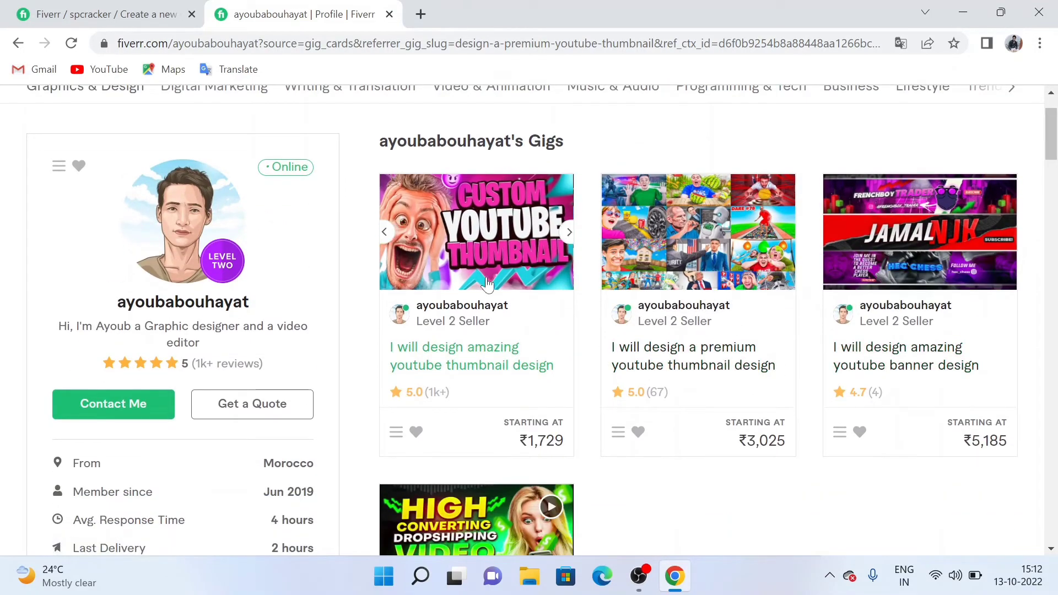
scroll(506, 312, "down", 2)
scroll(506, 312, "up", 3)
scroll(606, 296, "down", 3)
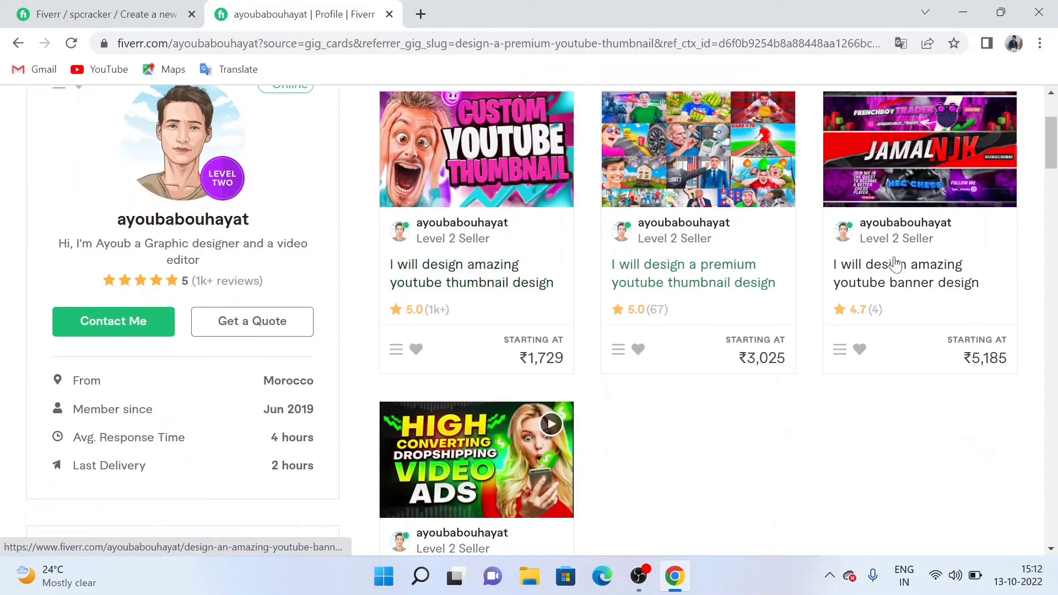
scroll(555, 410, "down", 2)
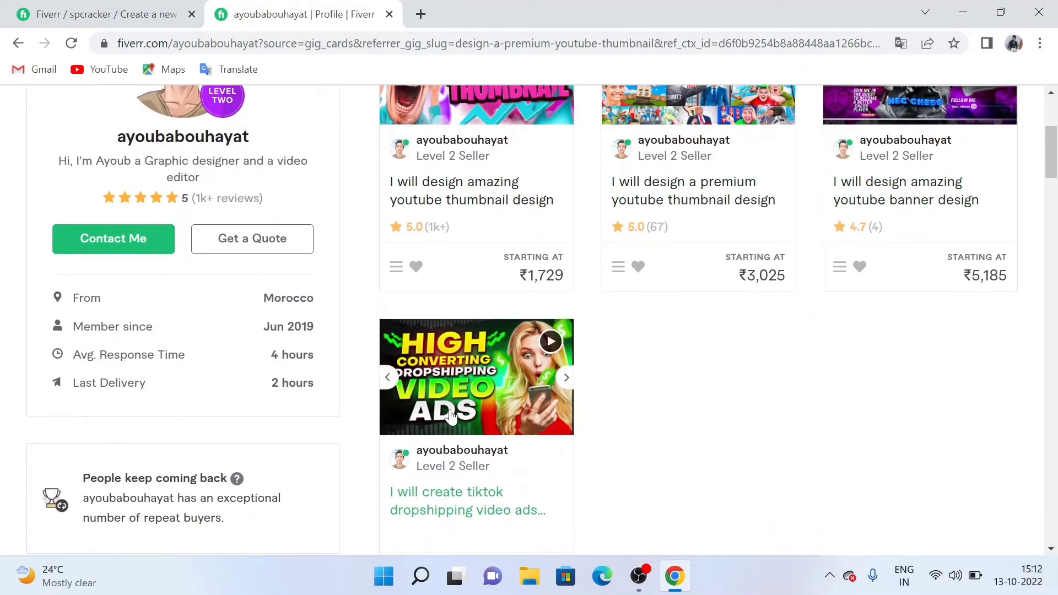
scroll(524, 353, "up", 5)
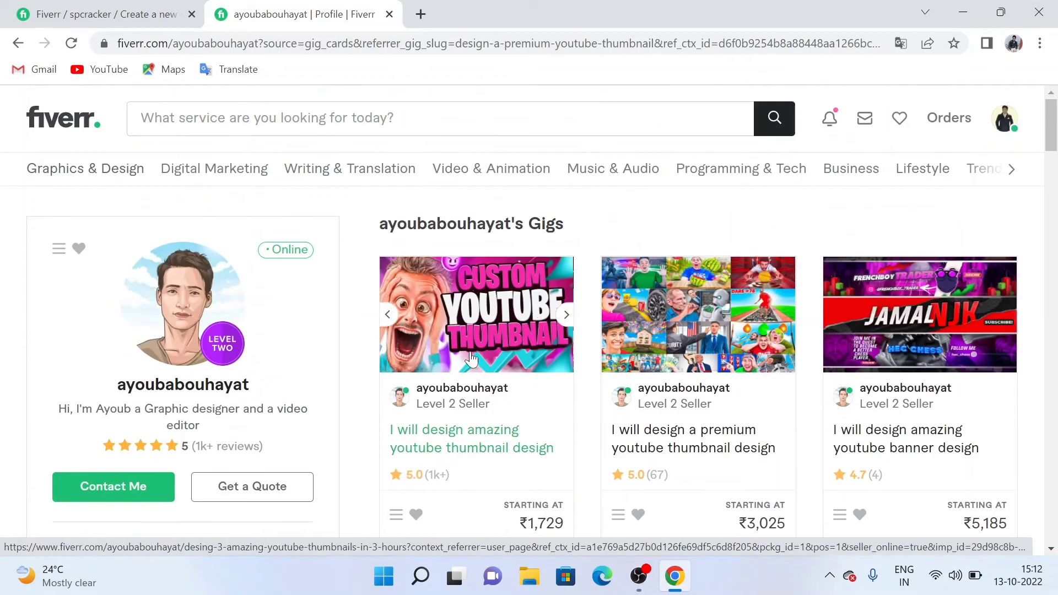
- Open the example seller's "I will design amazing youtube thumbnail design" Gig, dismiss the translation prompt, and return to the seller's profile
left_click(450, 442)
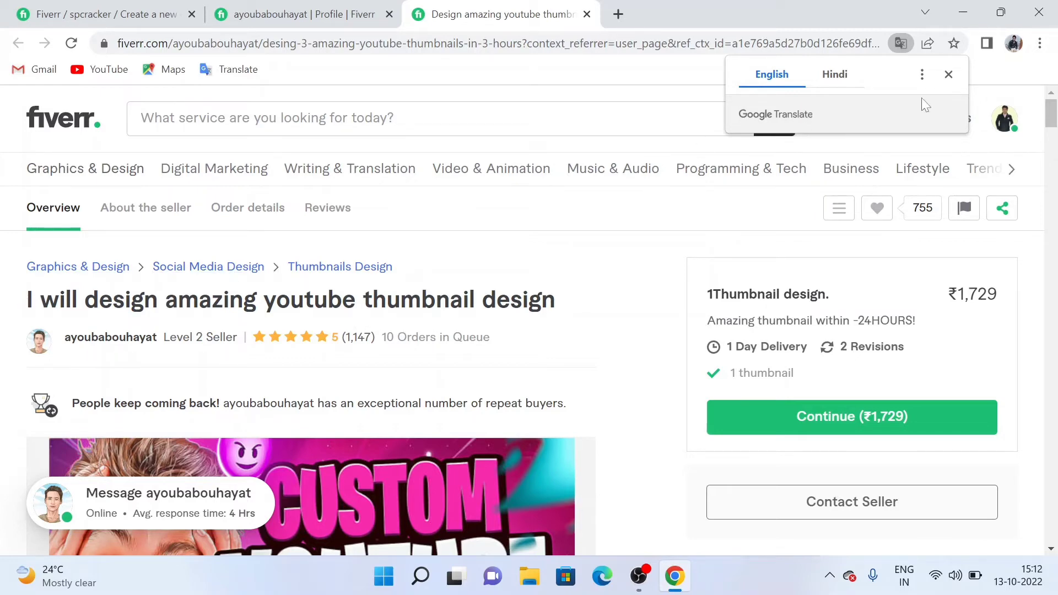
left_click(949, 75)
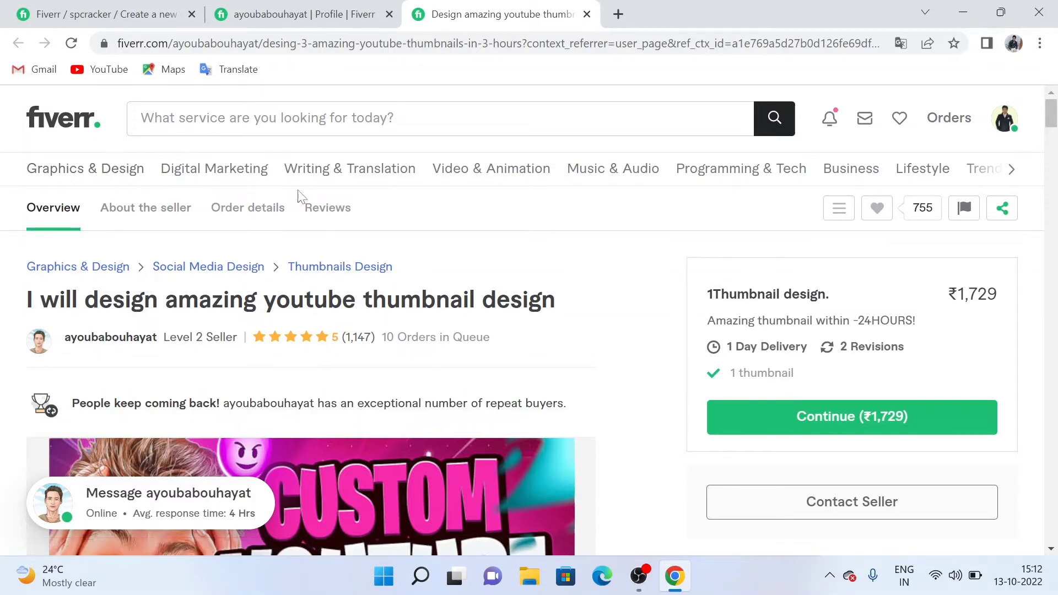
left_click(266, 19)
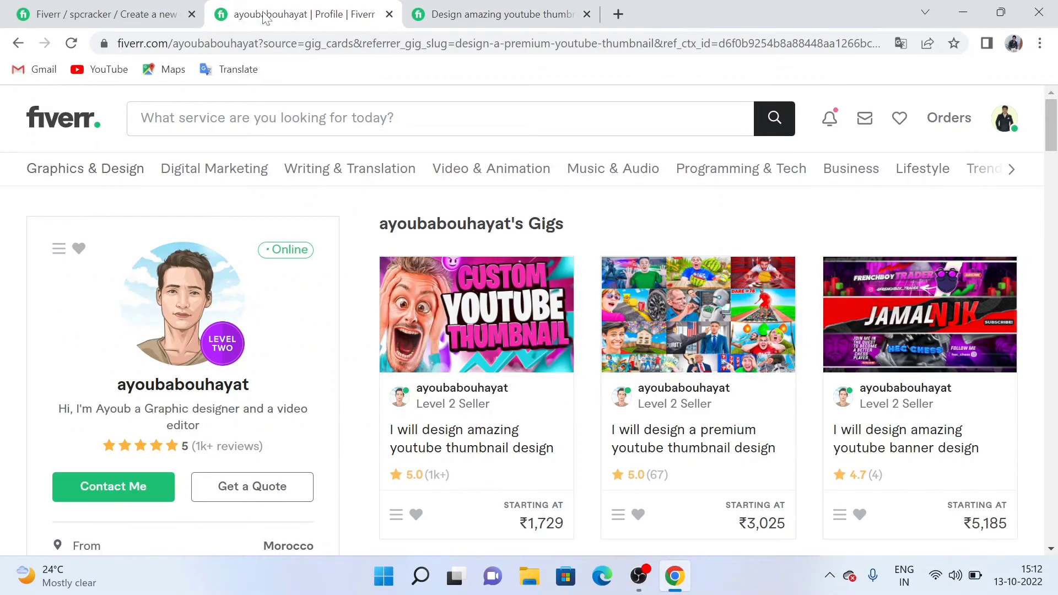
- On the new Gig form, enter "I will design amazing You Tube thumbnails" after the fixed "I will" in the title
left_click(159, 14)
left_click(417, 302)
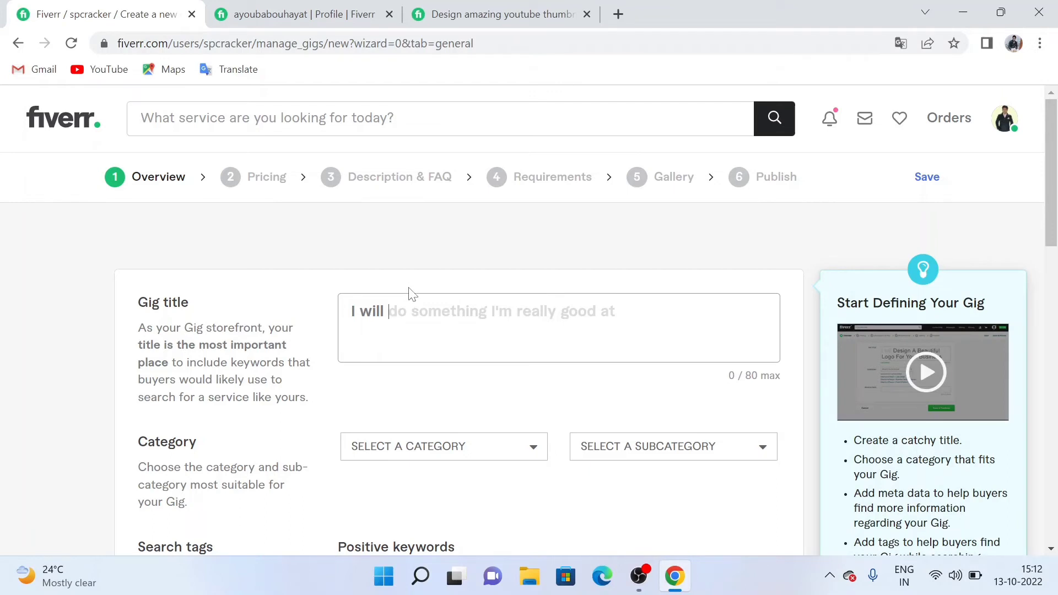
type("I")
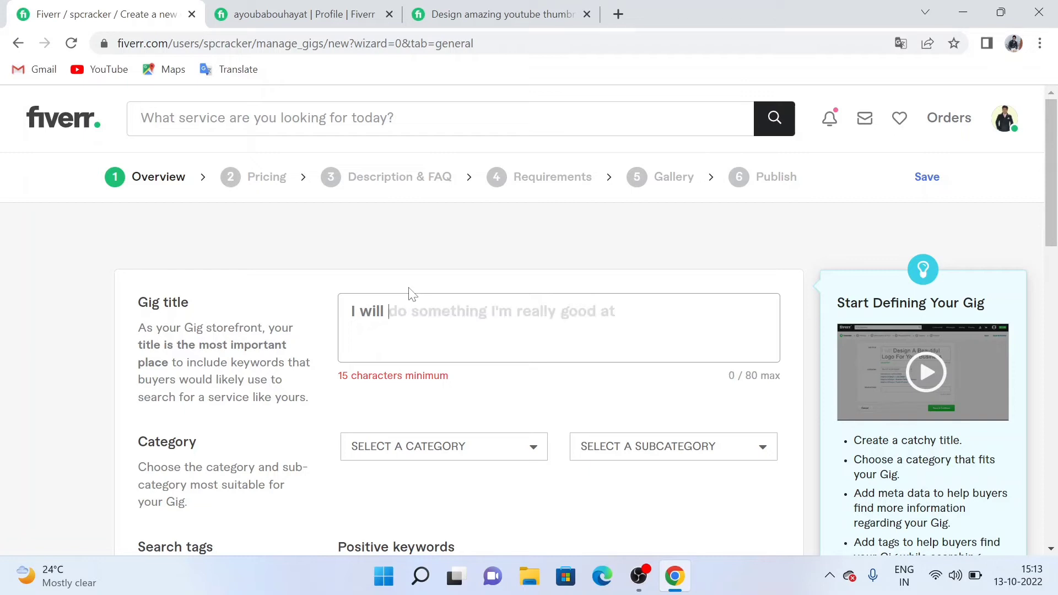
type("l")
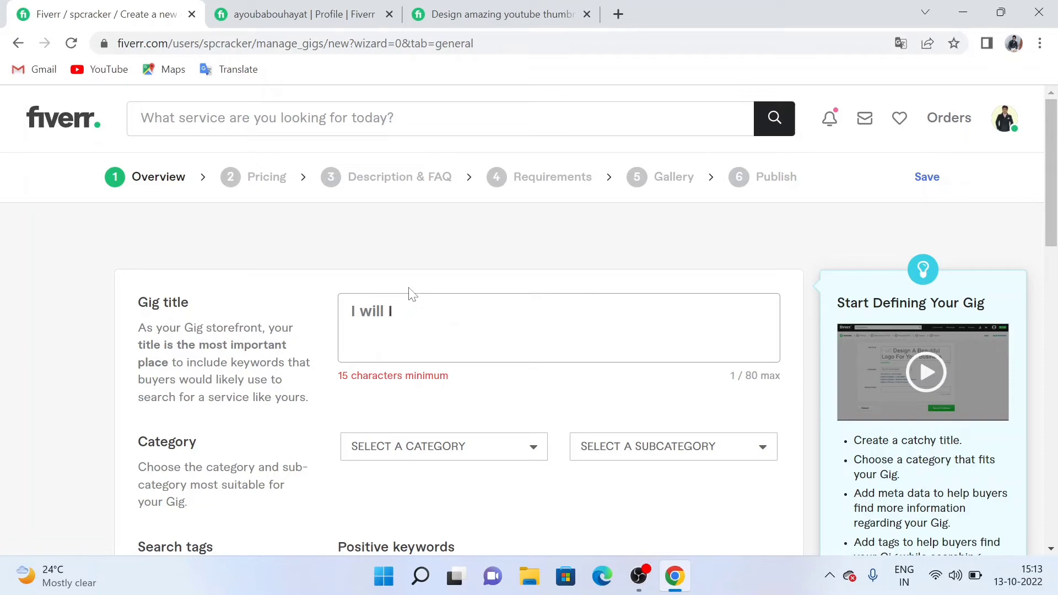
type(" will design am")
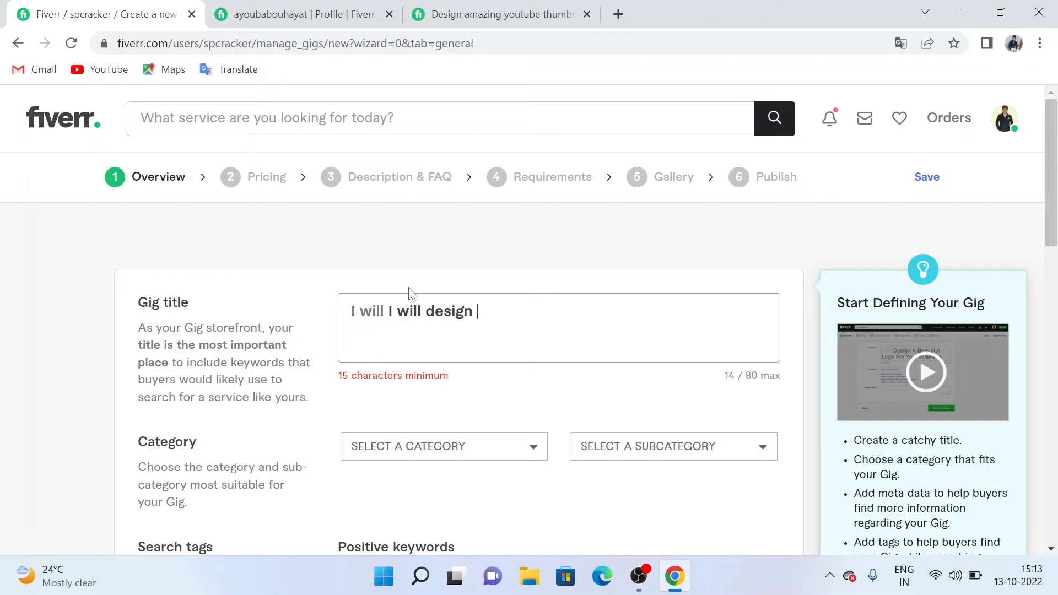
type("az")
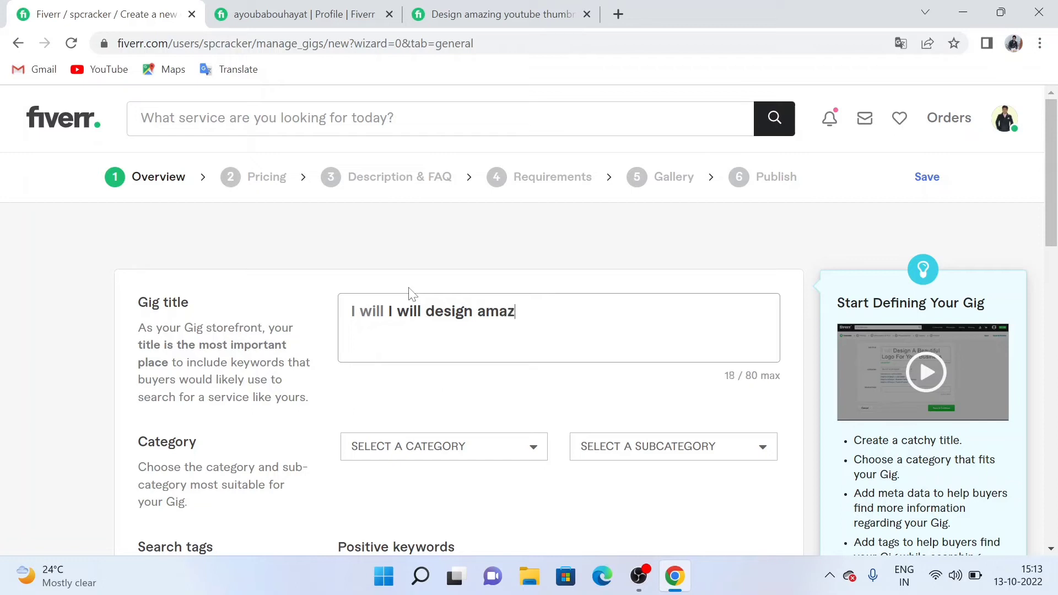
type("ing You Tub")
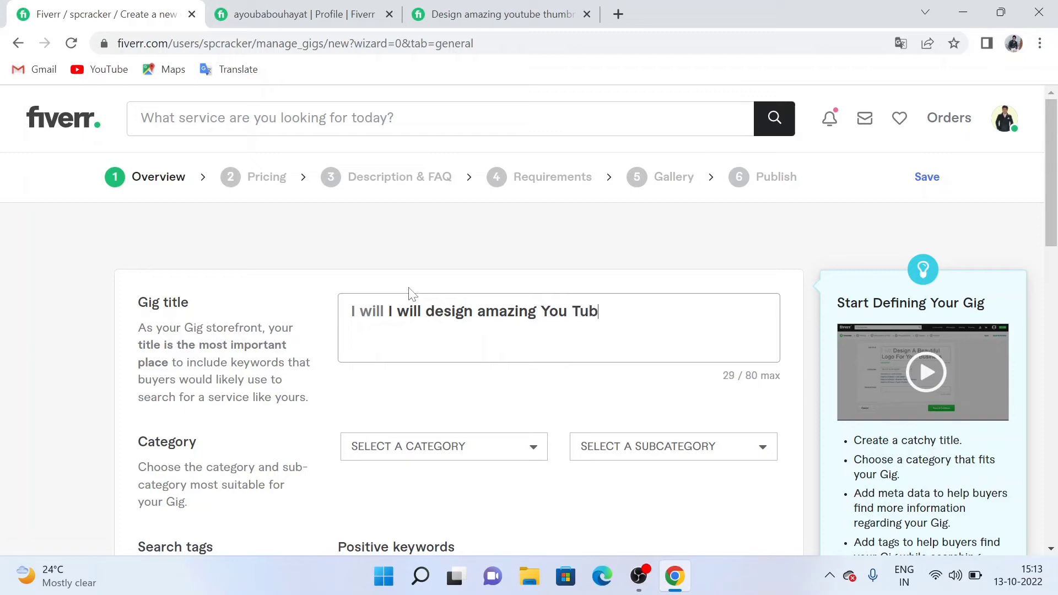
type("e thumbnaa")
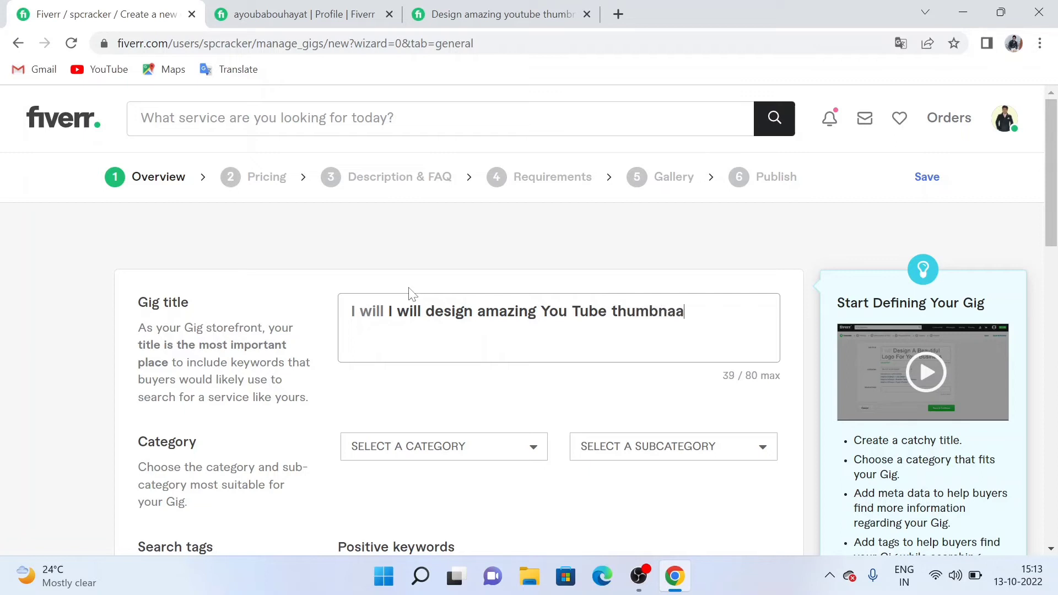
type("ils")
mouse_move(555, 307)
left_click(680, 302)
key("BackSpace")
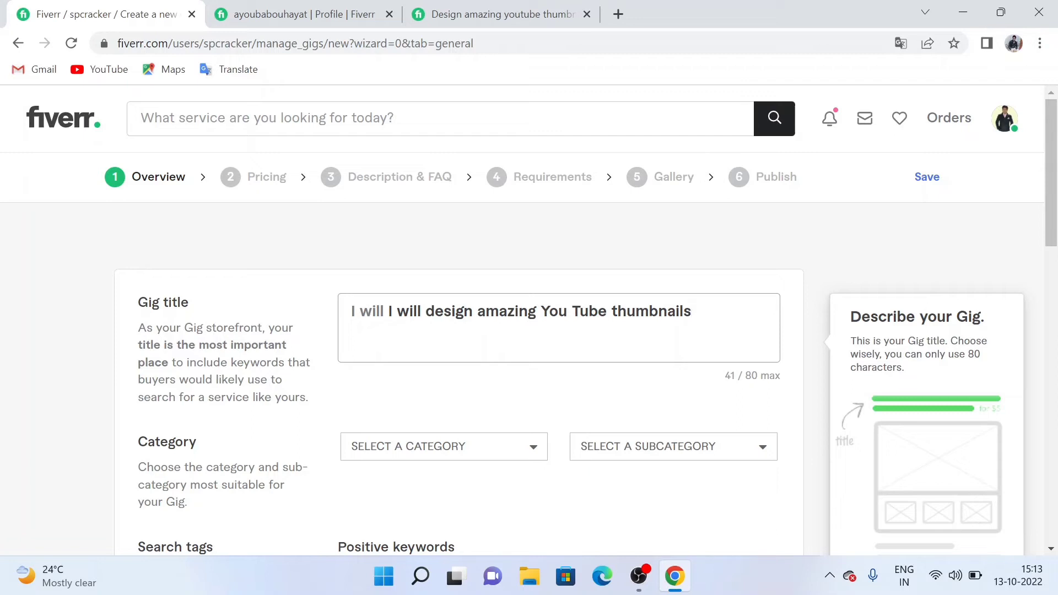
- Extend the Gig title with "in only 5 hours"
type("in only 5 houre")
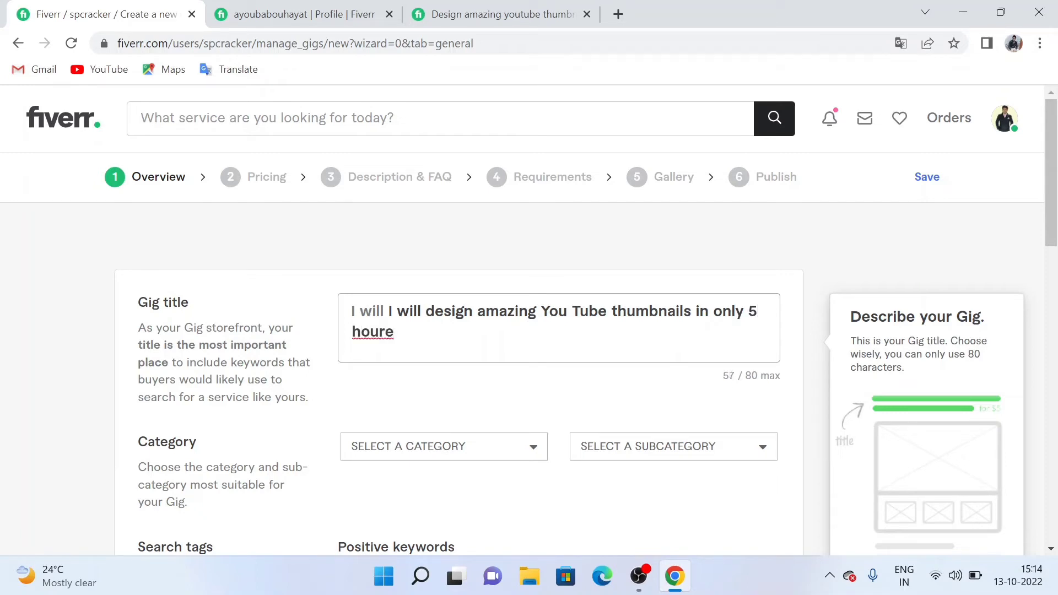
key("BackSpace")
type("s")
left_click_drag(722, 311, 748, 312)
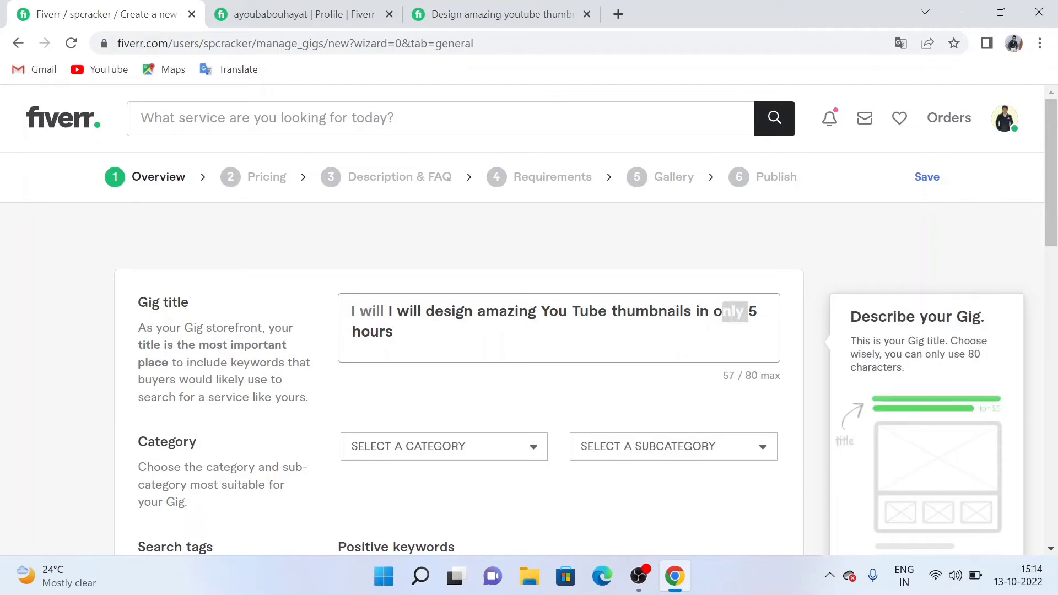
key("Down")
- Set the Gig's category to Graphics & Design
scroll(425, 349, "down", 1)
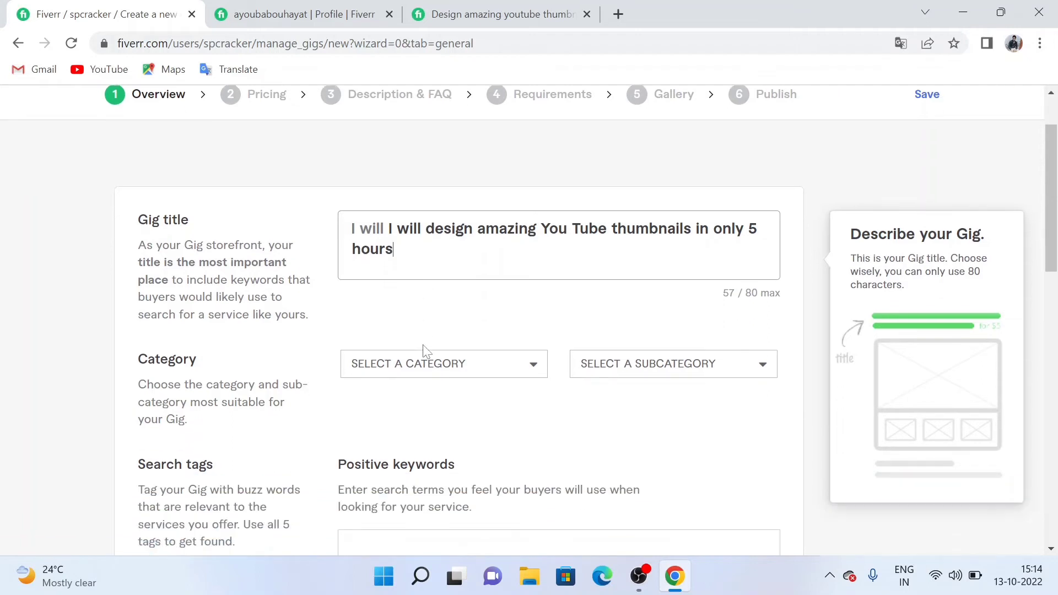
left_click(517, 370)
left_click(503, 377)
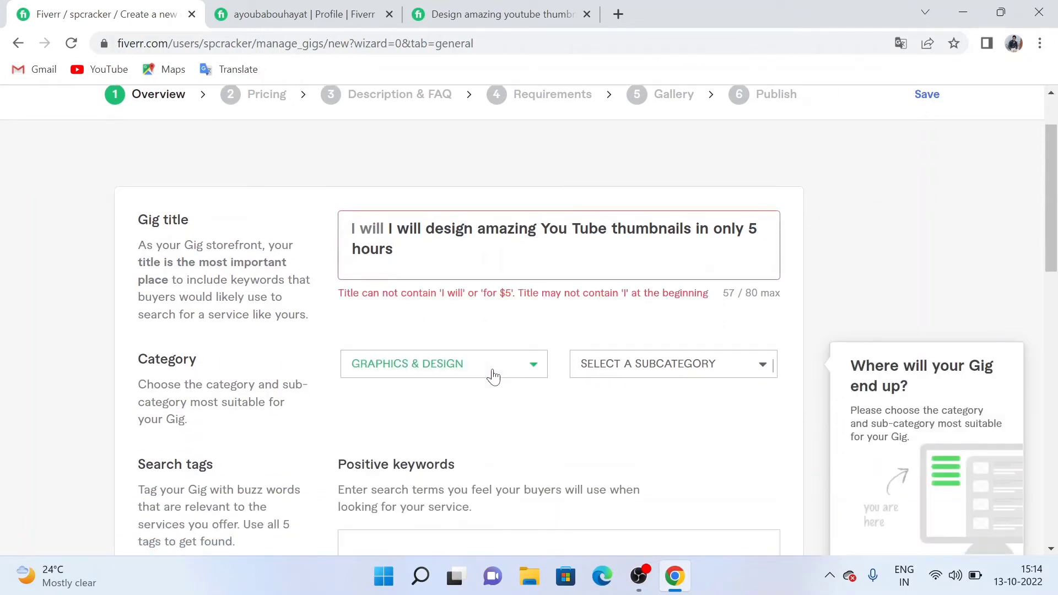
- Set the Gig's subcategory to Social Media Design
left_click(708, 368)
scroll(707, 369, "down", 3)
scroll(705, 369, "down", 5)
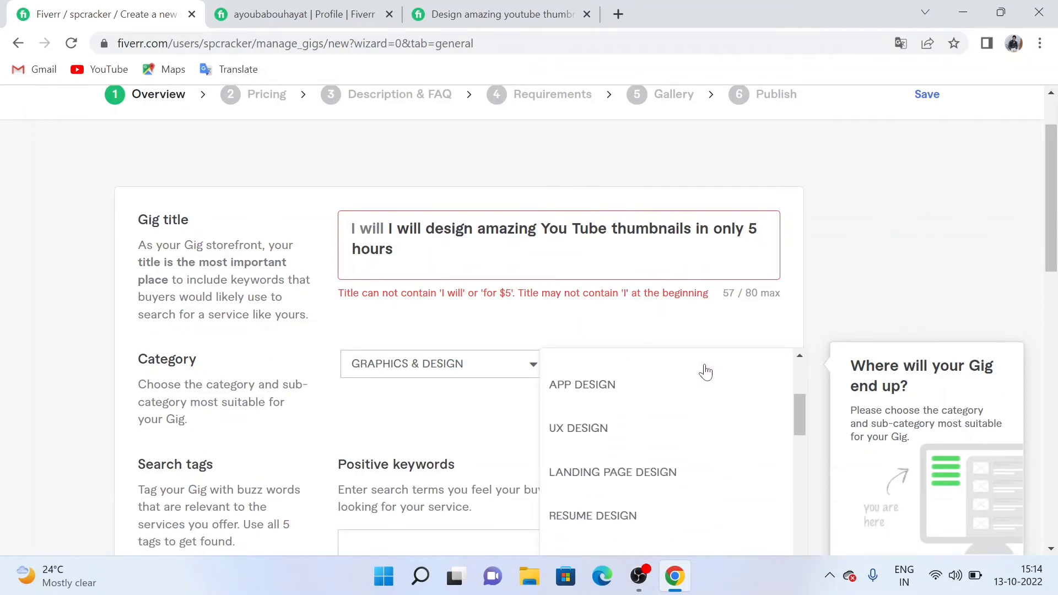
scroll(701, 370, "down", 6)
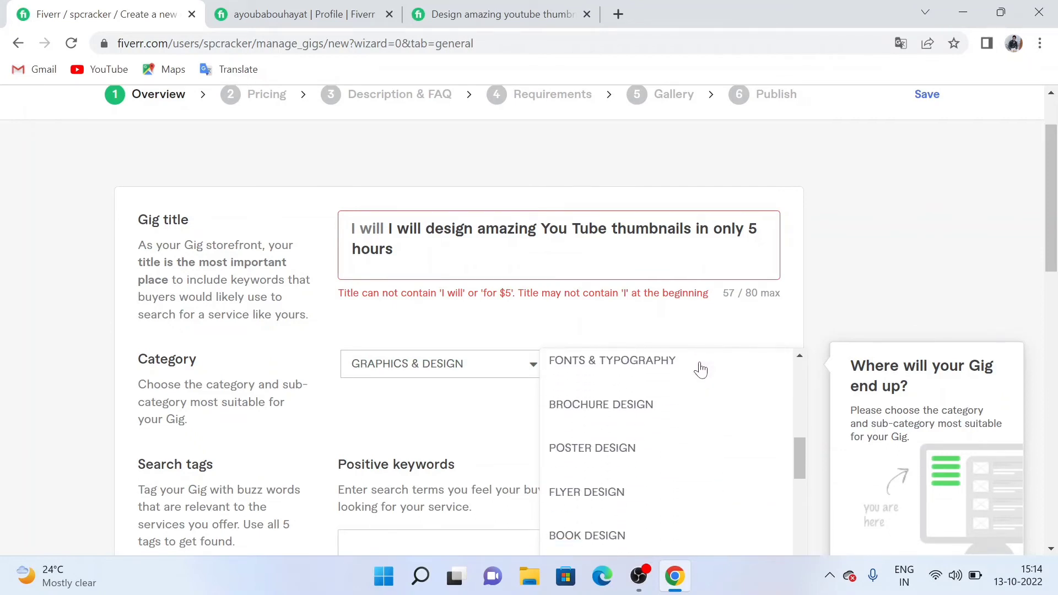
scroll(699, 370, "down", 5)
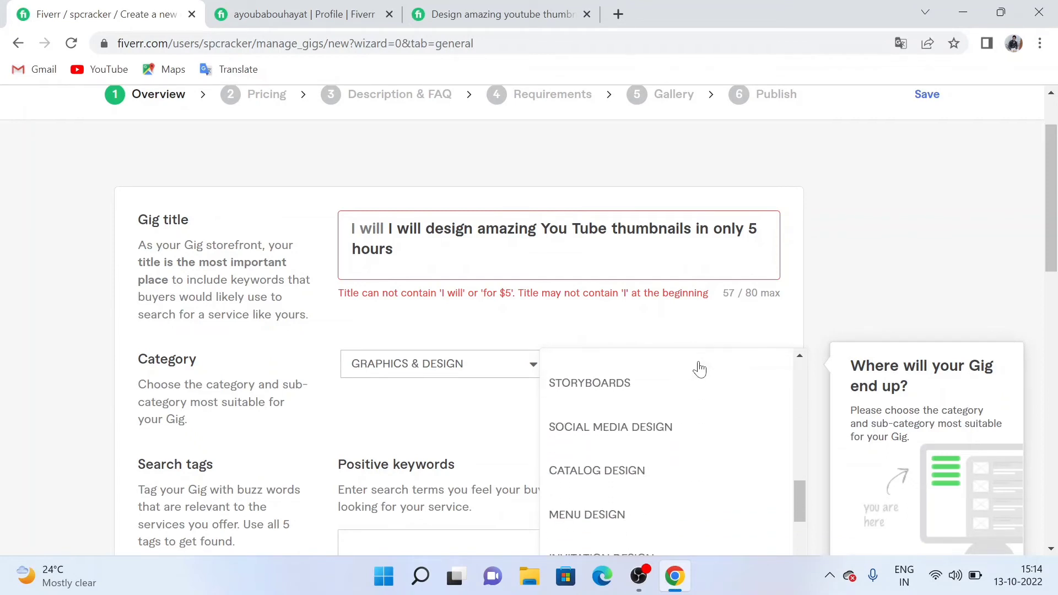
scroll(698, 369, "down", 5)
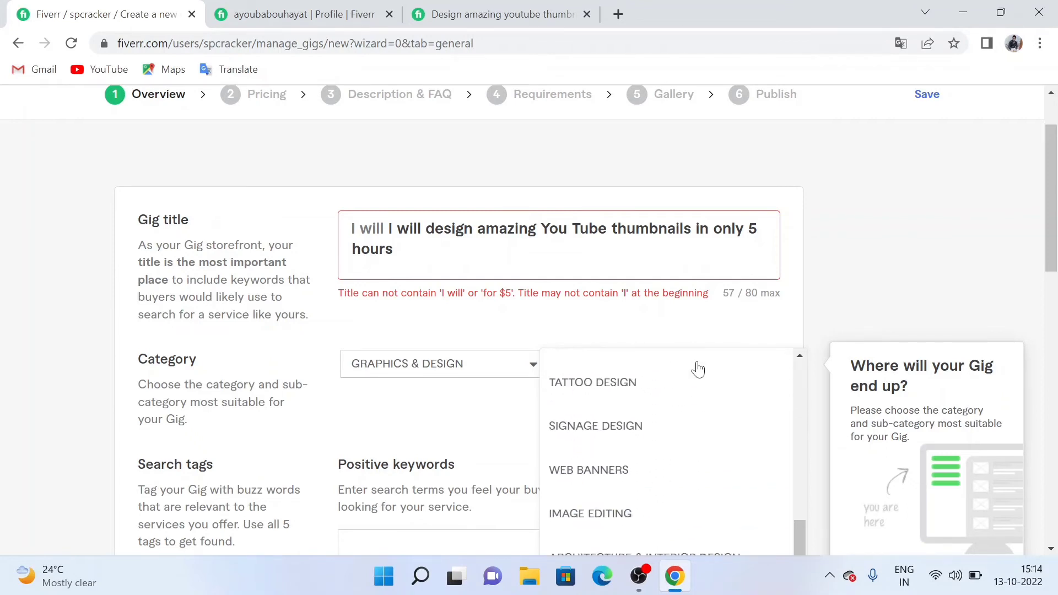
scroll(695, 368, "down", 4)
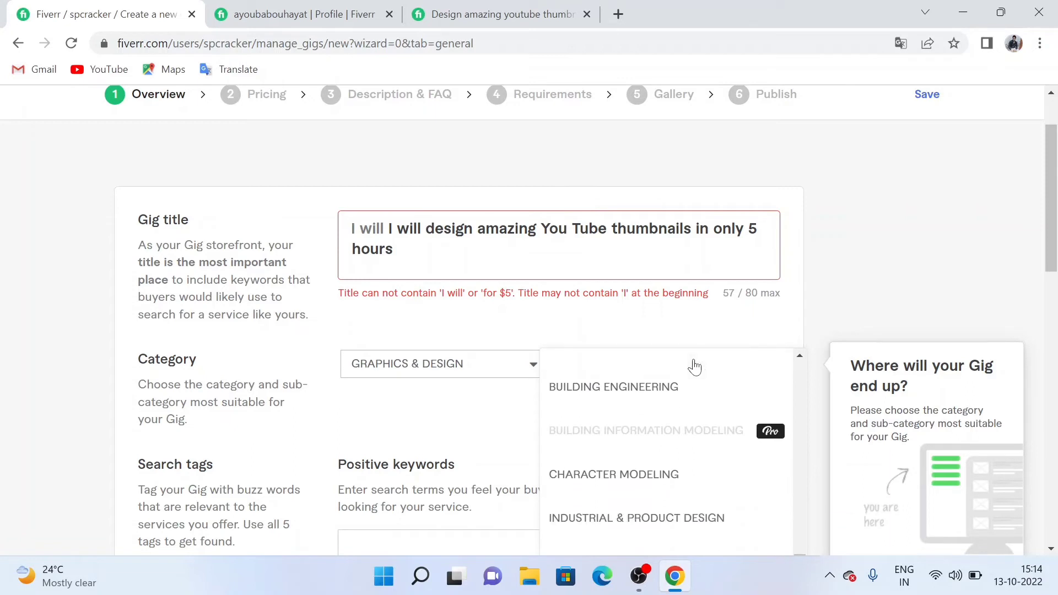
scroll(694, 367, "up", 2)
scroll(694, 365, "down", 2)
scroll(694, 365, "down", 5)
scroll(693, 366, "down", 5)
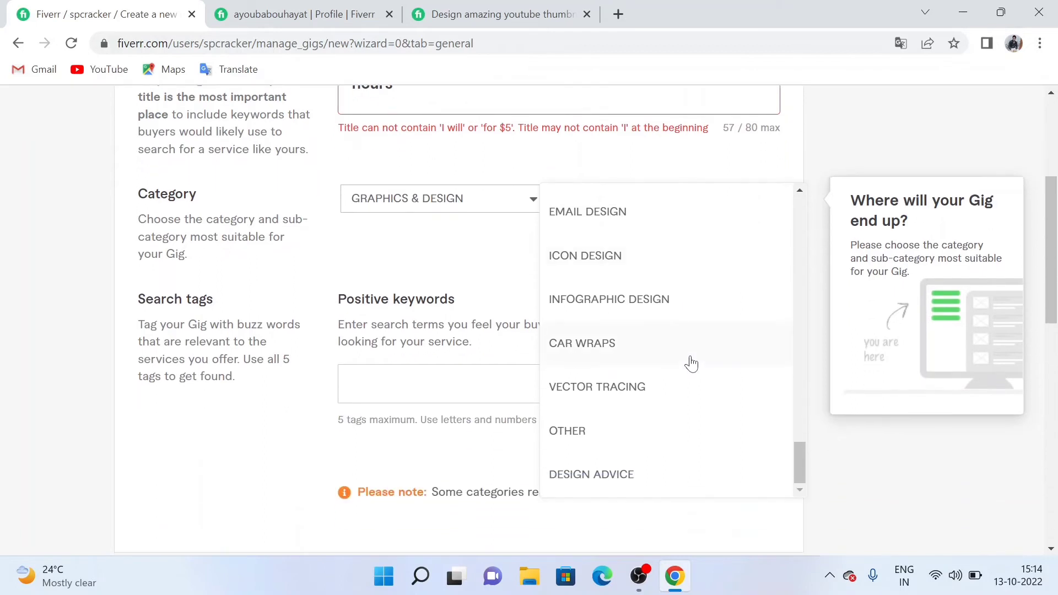
scroll(689, 358, "up", 9)
scroll(688, 343, "up", 10)
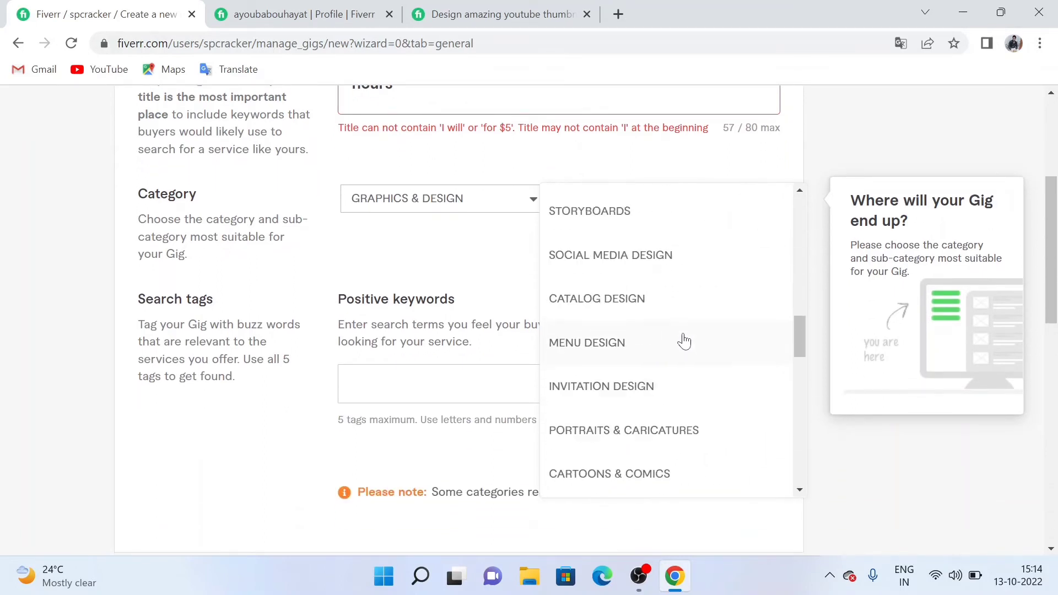
scroll(680, 339, "up", 6)
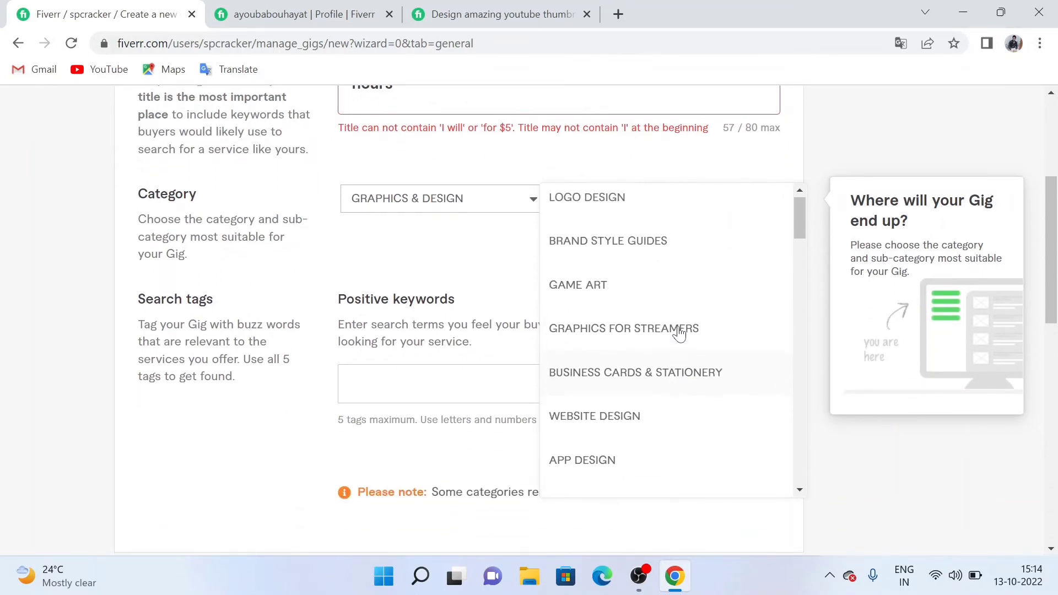
scroll(676, 330, "down", 2)
scroll(674, 330, "up", 2)
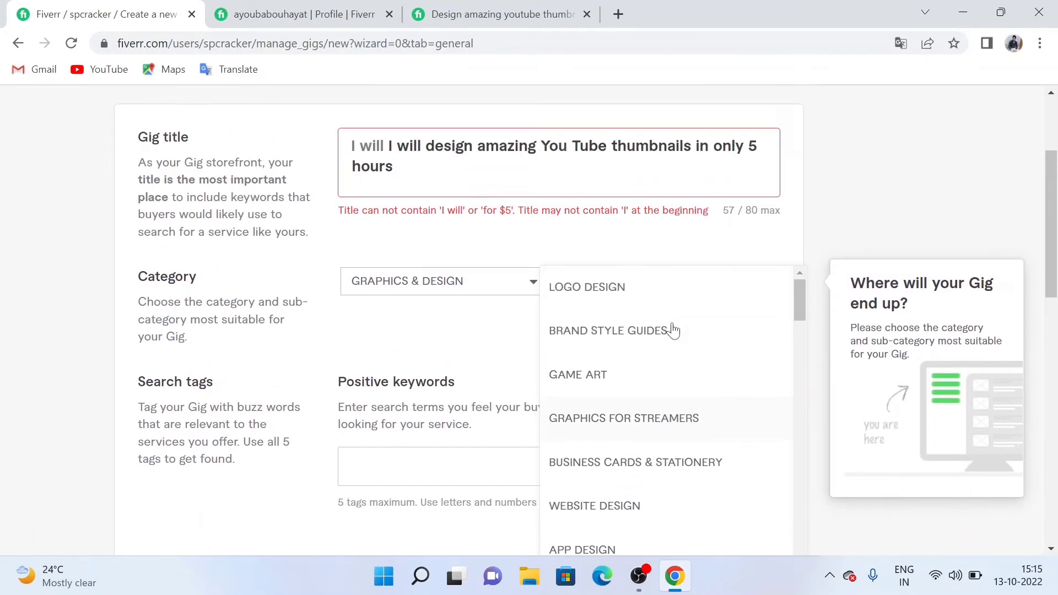
scroll(673, 331, "down", 2)
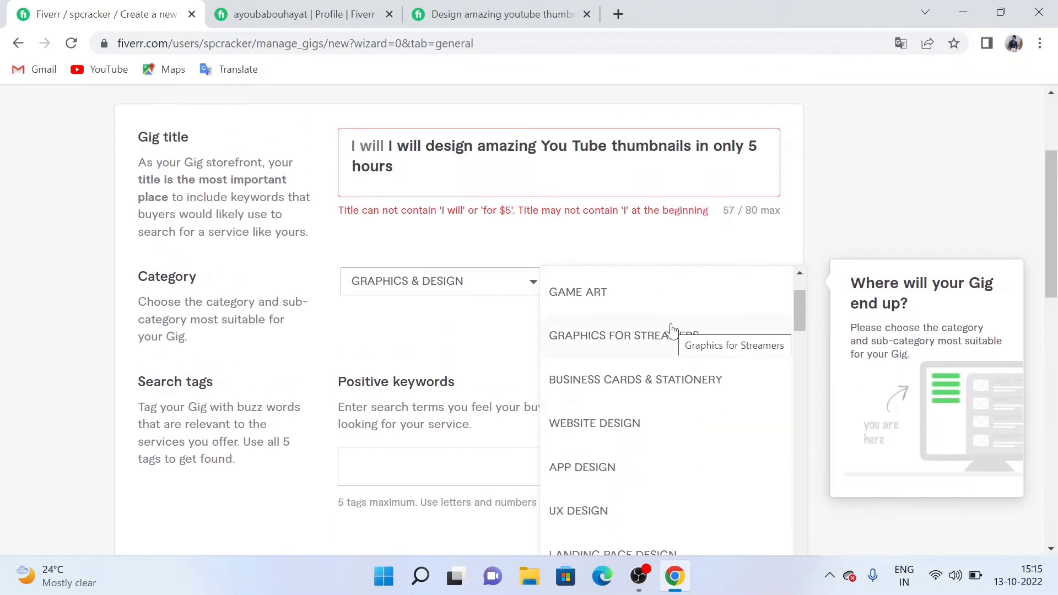
scroll(671, 331, "down", 2)
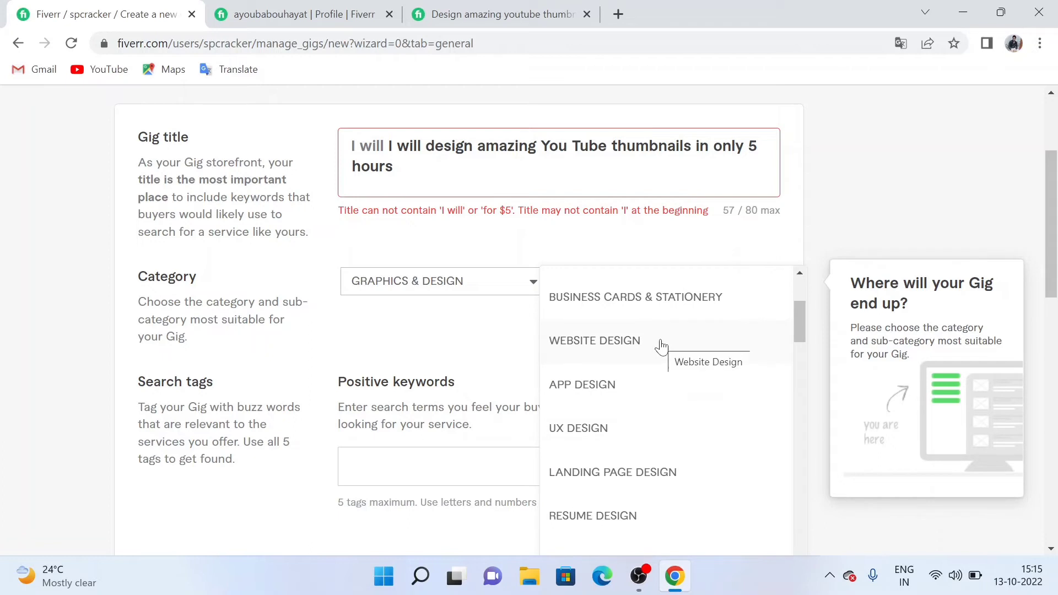
scroll(661, 346, "down", 2)
scroll(660, 347, "down", 2)
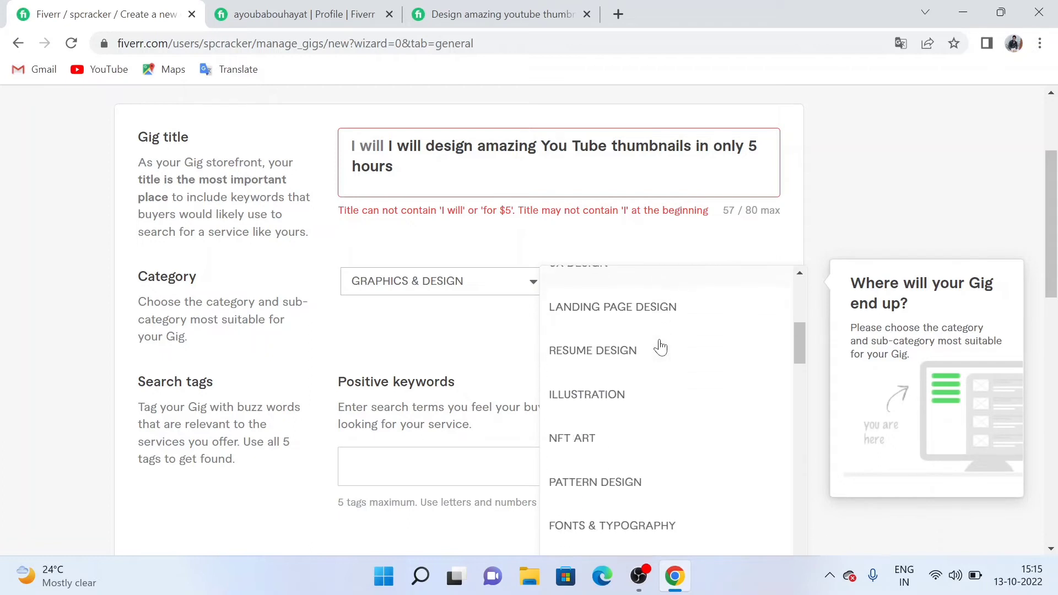
scroll(660, 347, "down", 2)
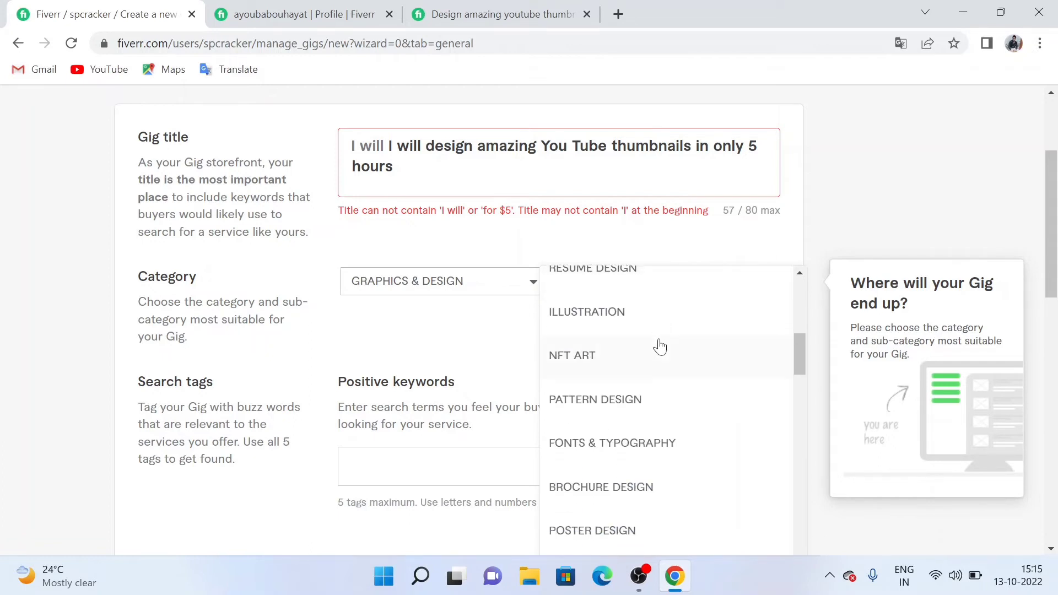
scroll(660, 347, "down", 2)
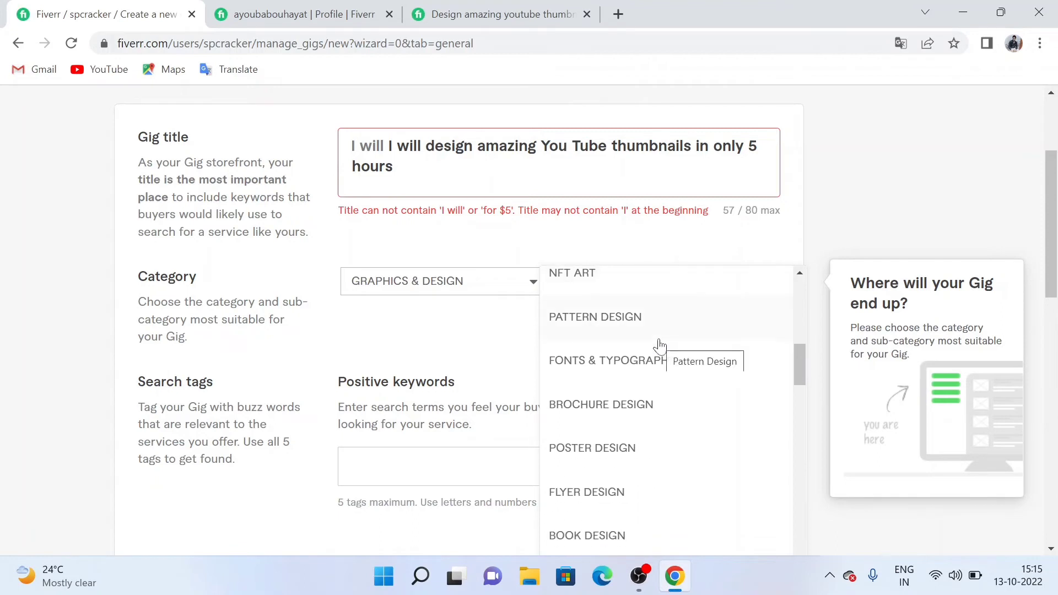
scroll(660, 346, "down", 2)
scroll(660, 347, "down", 2)
scroll(660, 347, "down", 6)
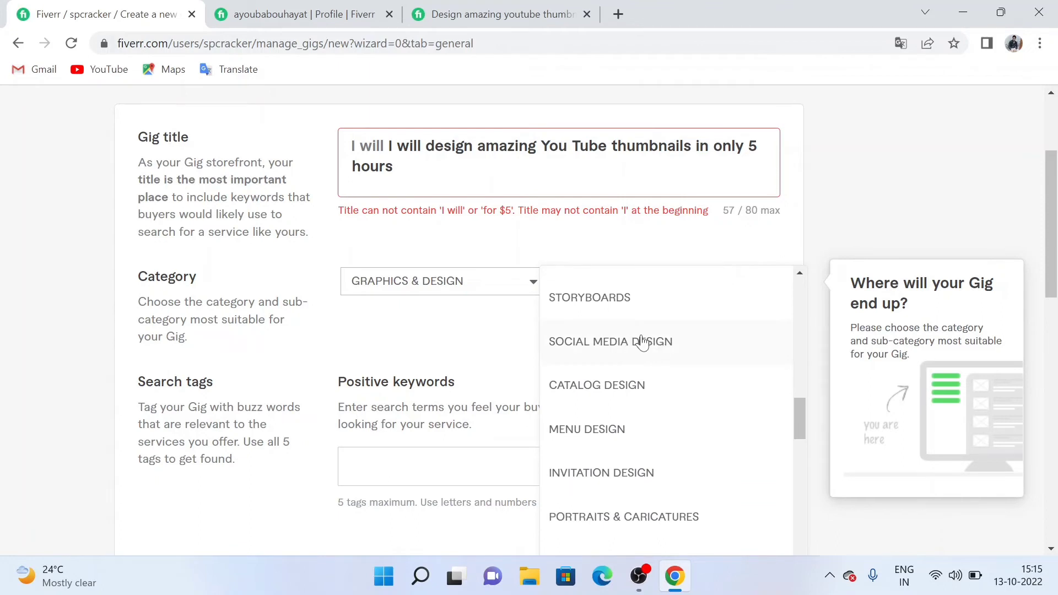
left_click(640, 343)
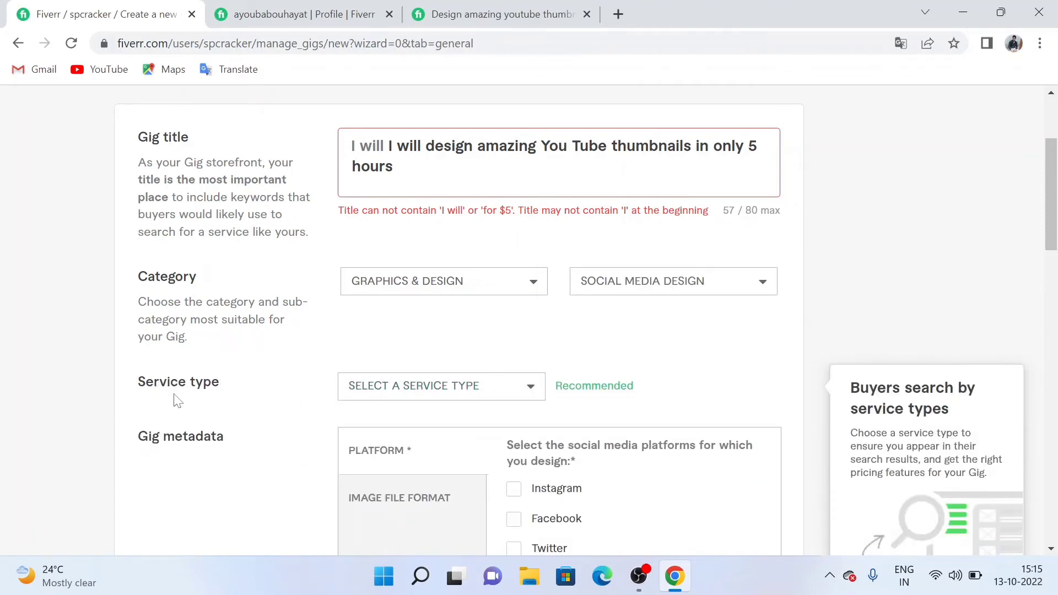
- Set the Gig's service type to Thumbnails Design
left_click(527, 388)
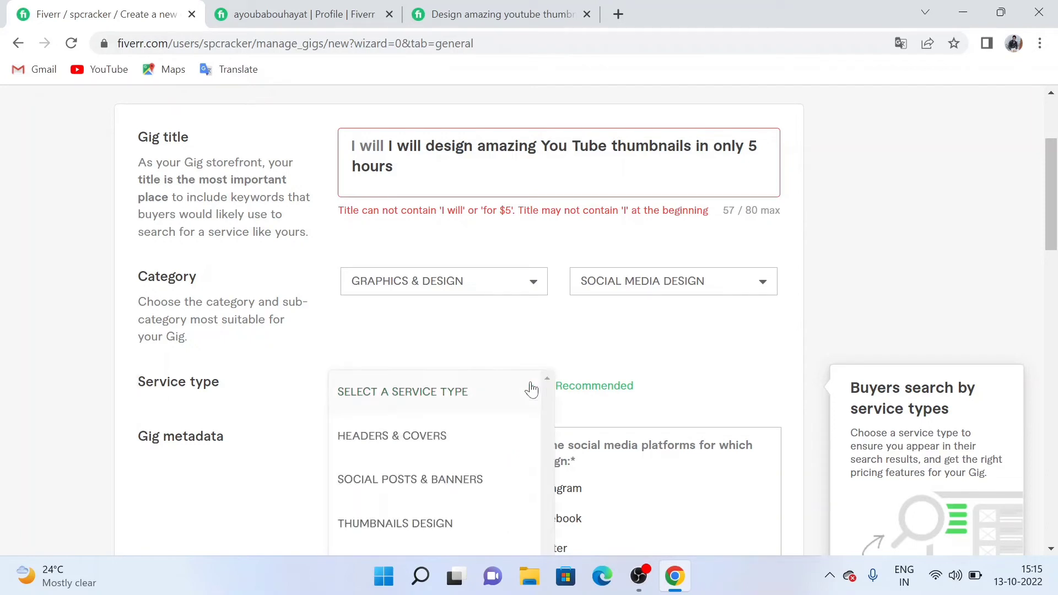
scroll(528, 388, "down", 1)
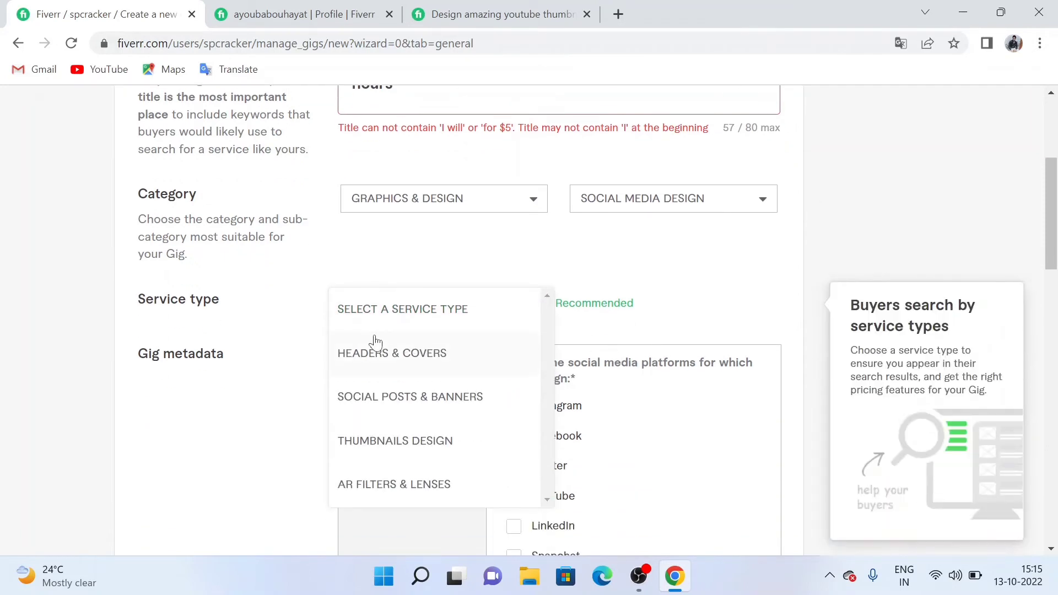
left_click(389, 452)
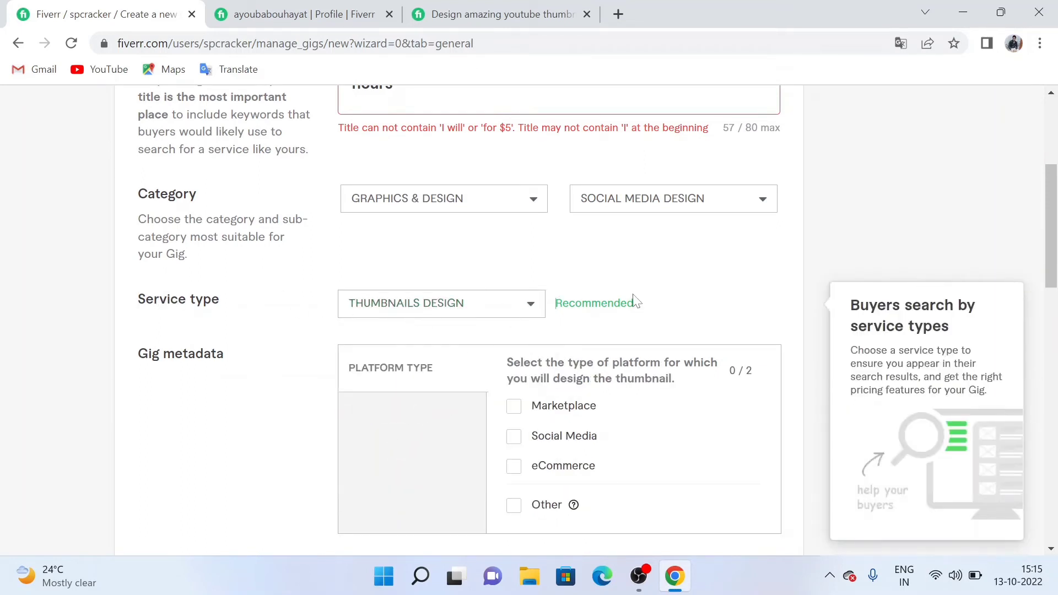
- Select Marketplace and Social Media as the platform types in the Gig metadata
scroll(658, 294, "down", 2)
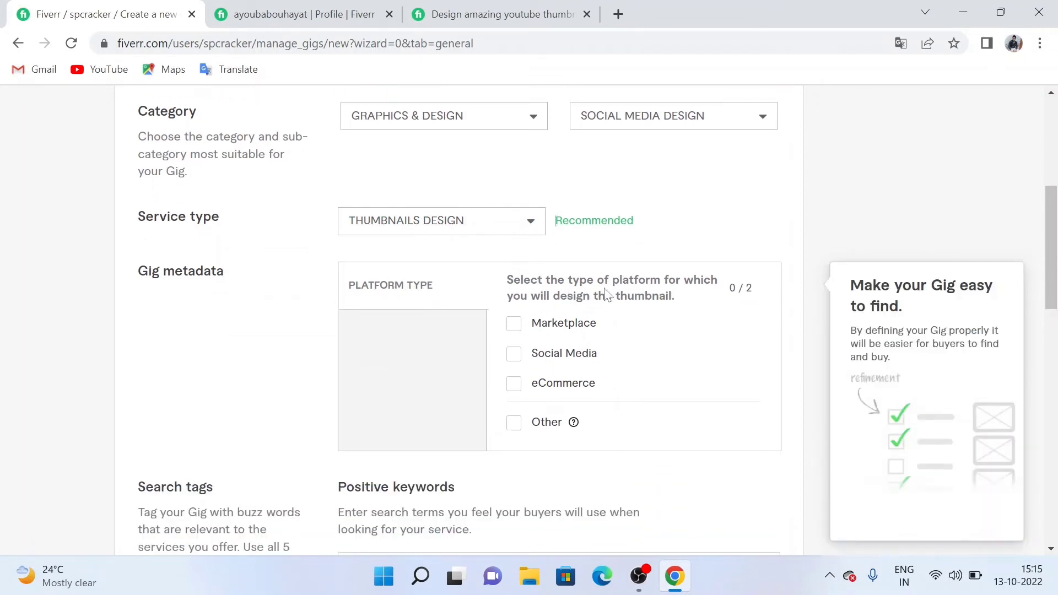
left_click(520, 326)
double_click(514, 355)
left_click(514, 357)
left_click(514, 355)
left_click(514, 355)
left_click(514, 356)
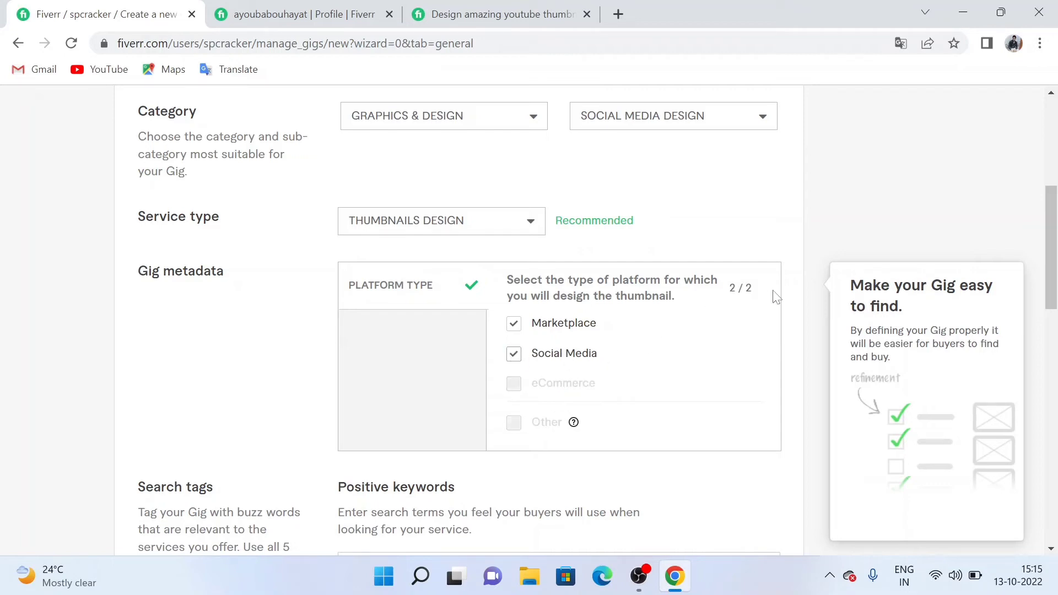
- Examine the example seller's YouTube thumbnail Gig page, including its description, seller information and order details, as a reference for the search tags
scroll(307, 439, "down", 3)
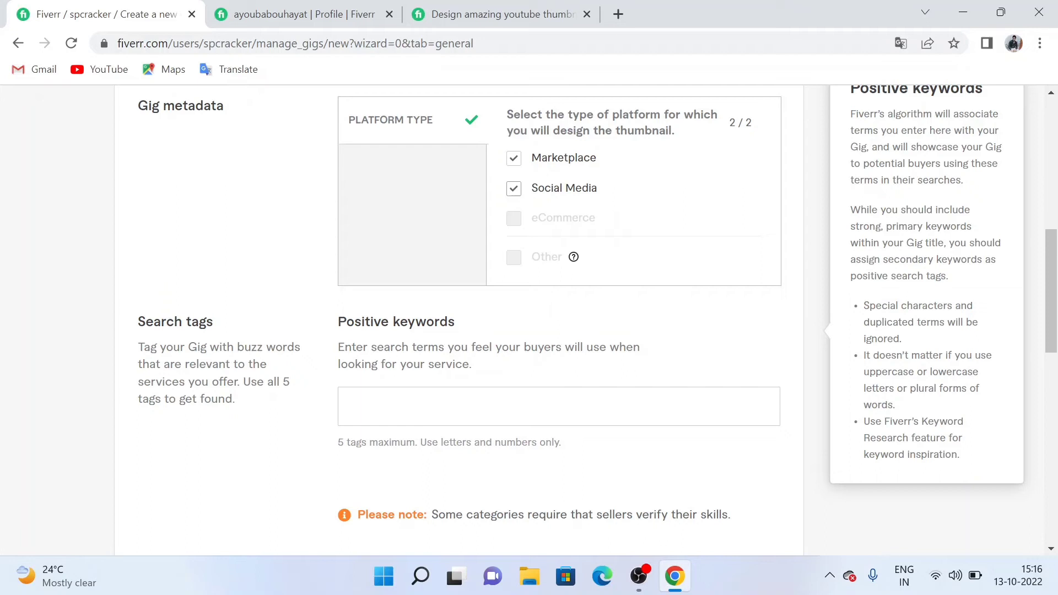
left_click(465, 10)
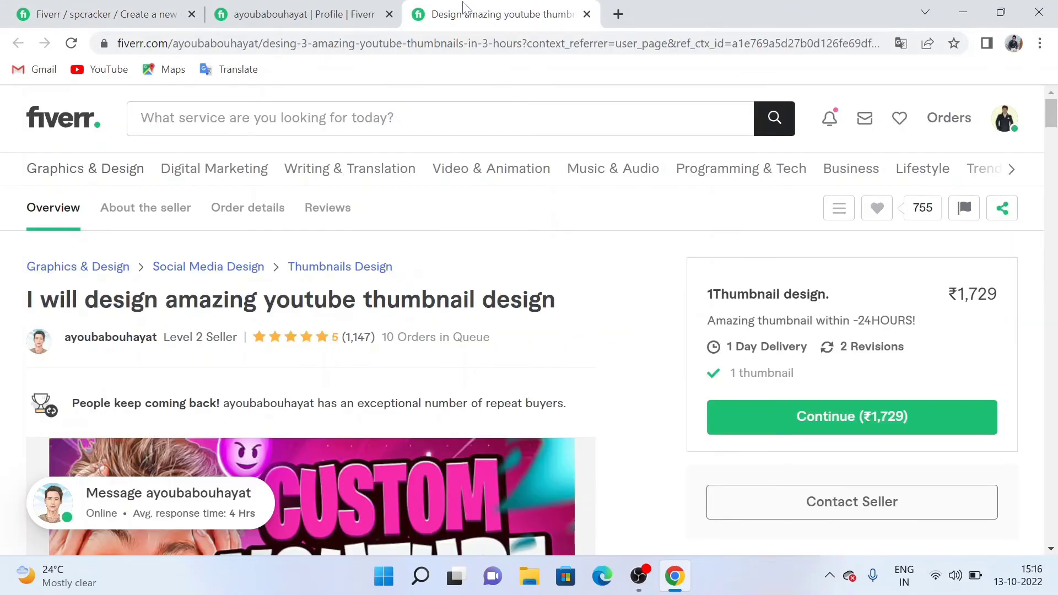
scroll(330, 253, "down", 3)
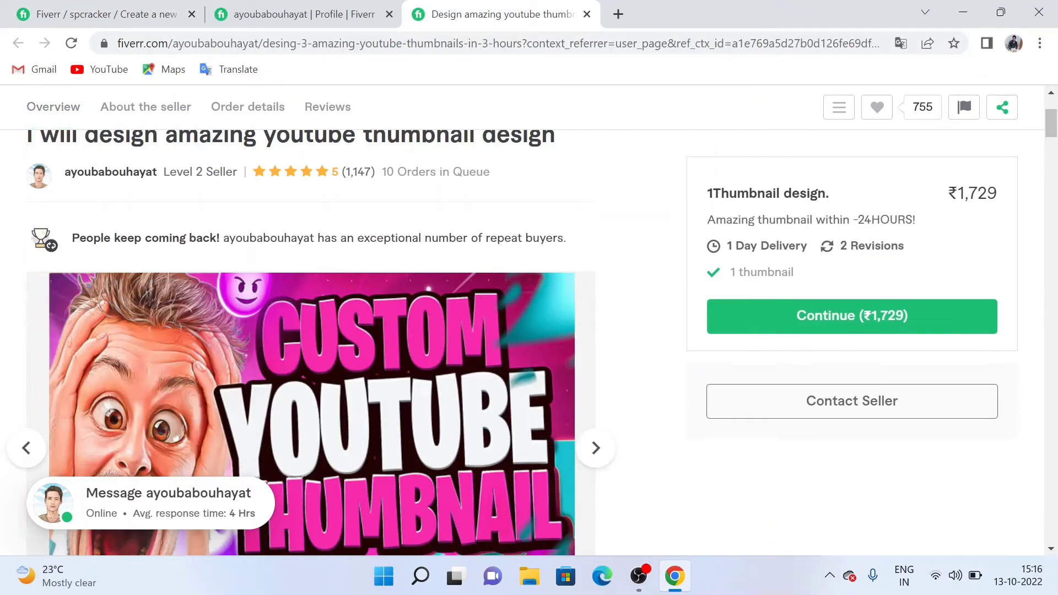
scroll(675, 213, "down", 10)
scroll(672, 218, "up", 1)
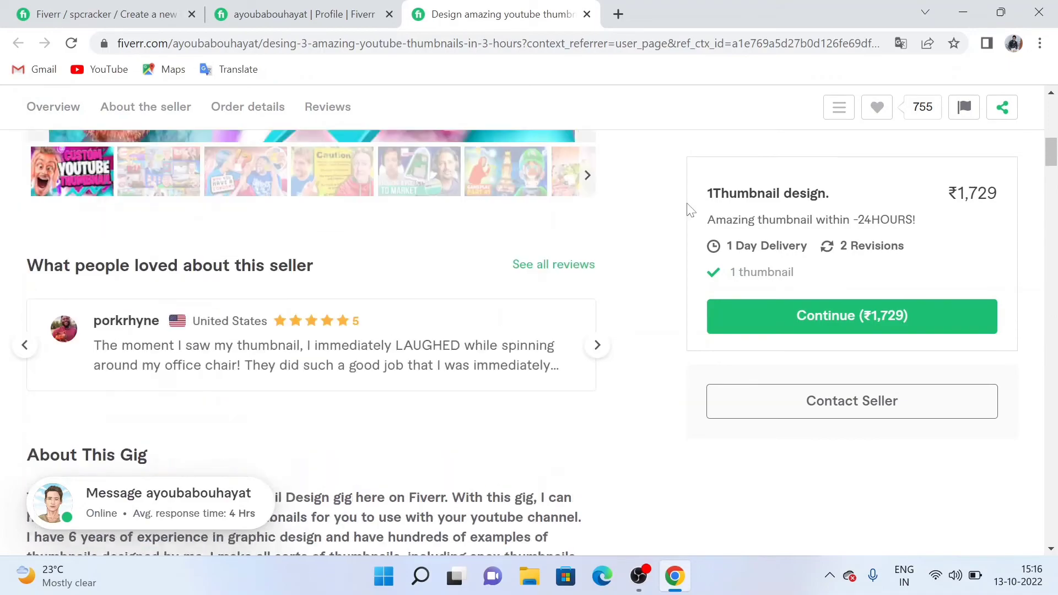
scroll(691, 210, "up", 6)
scroll(619, 248, "up", 4)
scroll(585, 244, "down", 9)
scroll(583, 242, "down", 15)
scroll(581, 240, "up", 3)
scroll(576, 231, "up", 20)
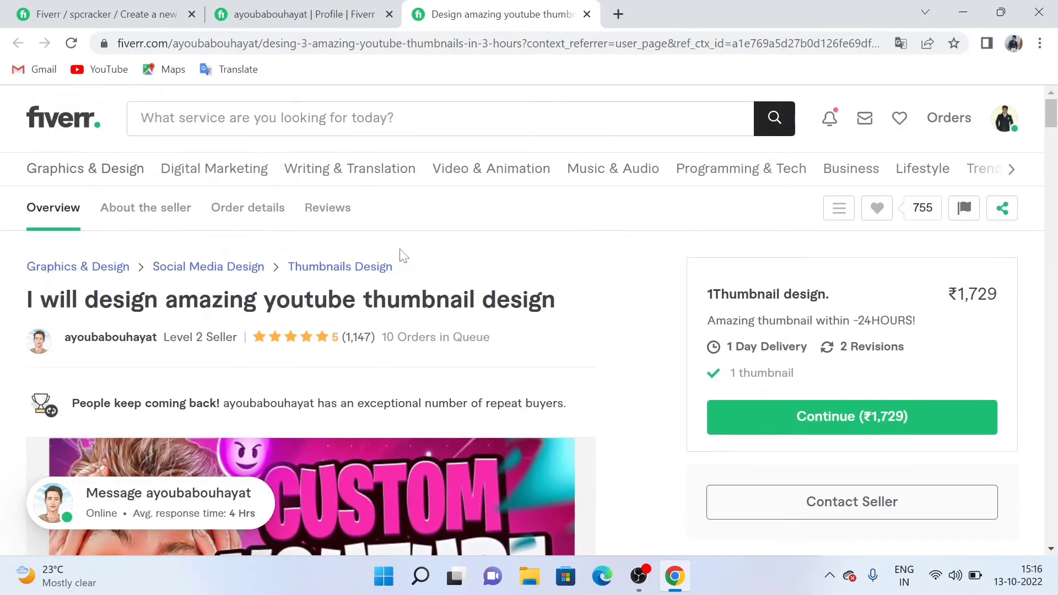
scroll(503, 275, "down", 10)
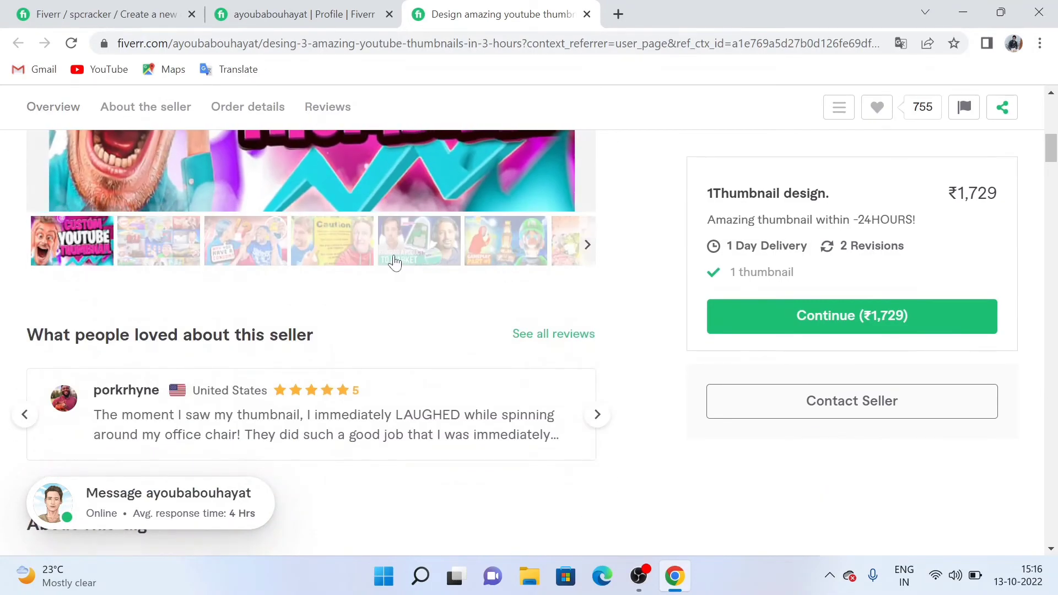
scroll(447, 244, "down", 6)
scroll(447, 269, "up", 4)
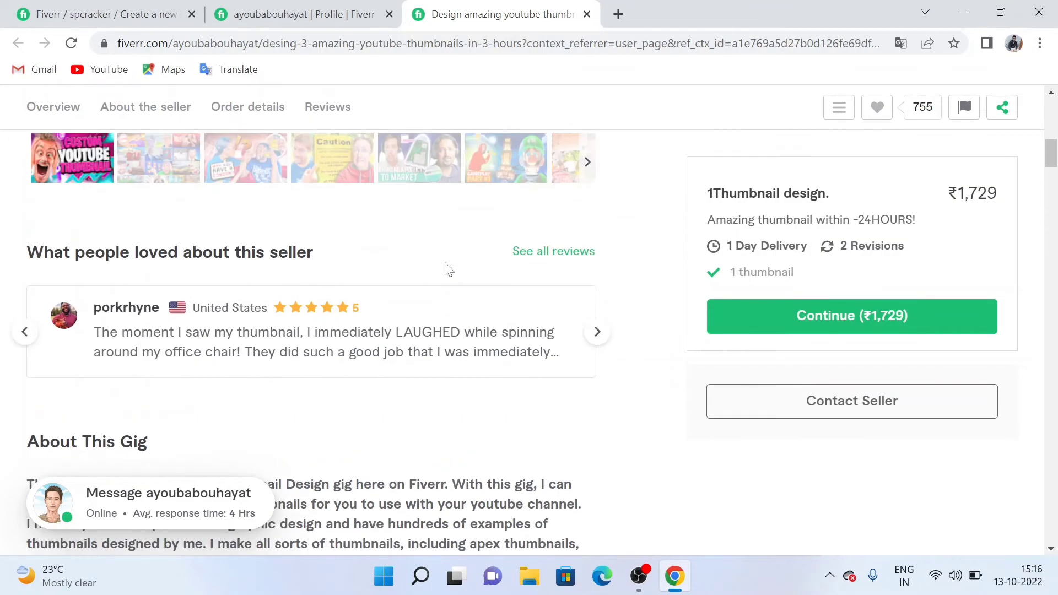
scroll(447, 269, "down", 10)
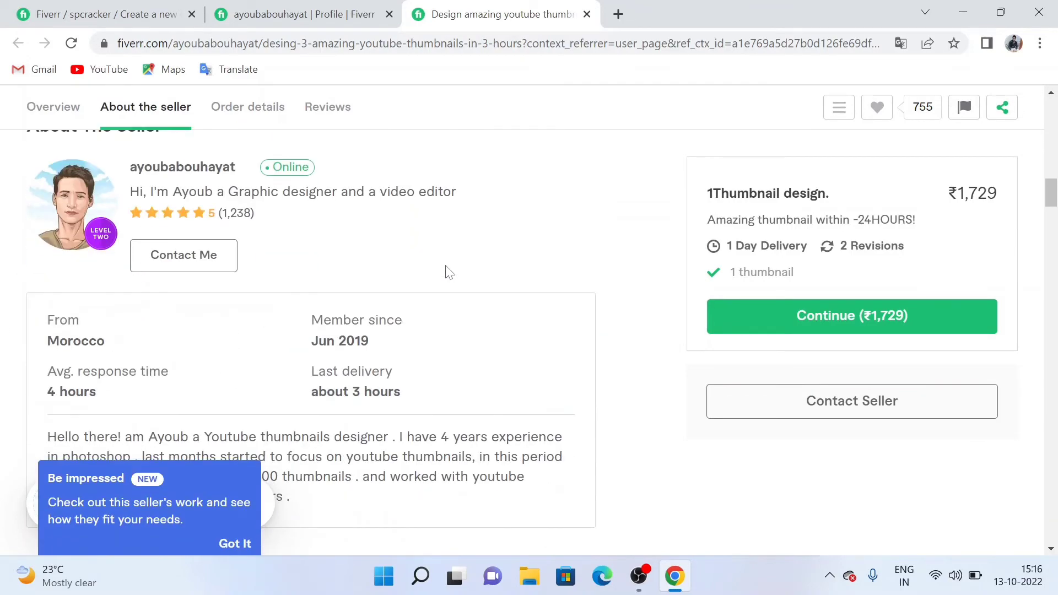
scroll(449, 273, "down", 14)
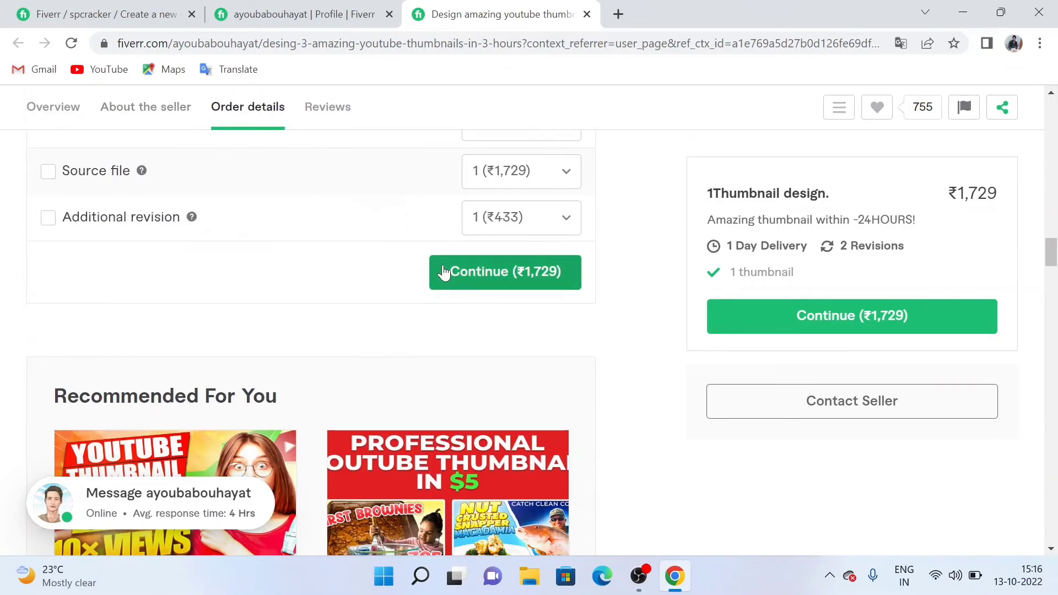
scroll(446, 269, "up", 8)
scroll(446, 265, "down", 2)
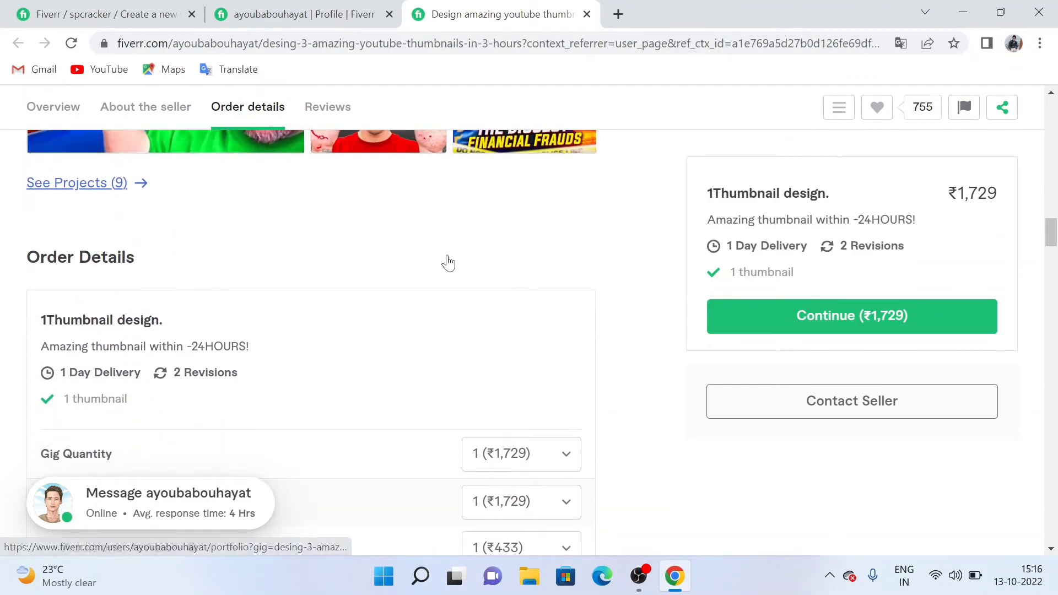
scroll(443, 265, "down", 12)
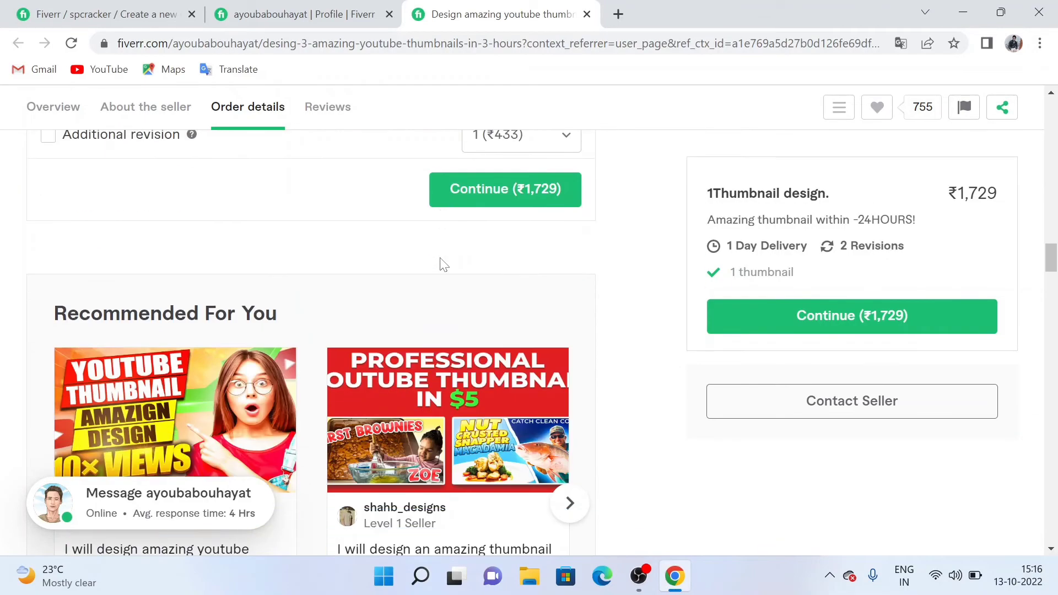
- Examine the competing YouTube thumbnail gig's reviews, order details, seller information and description
scroll(439, 267, "down", 15)
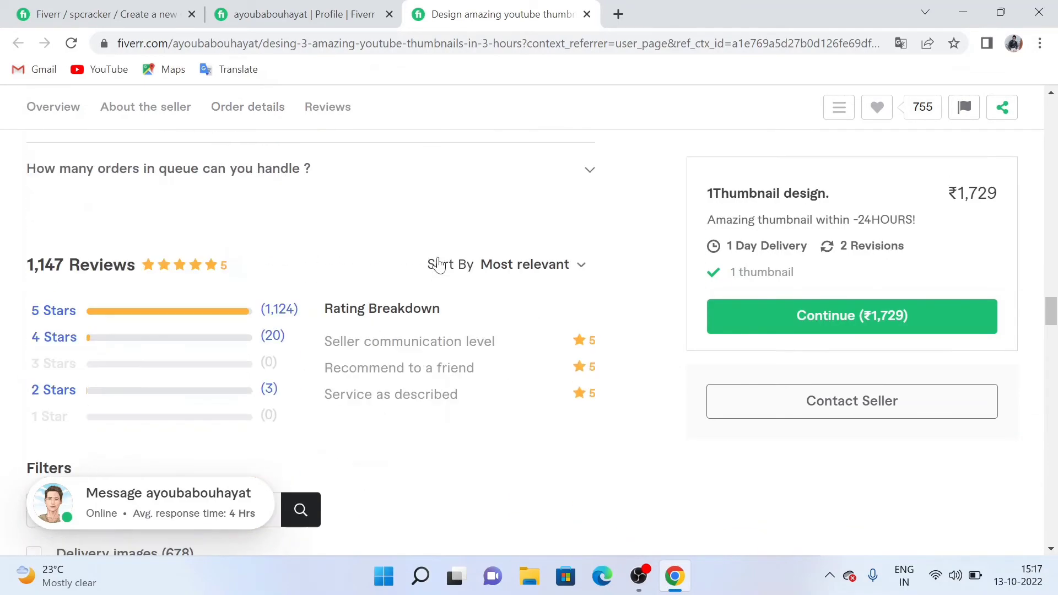
scroll(438, 266, "down", 8)
scroll(447, 253, "up", 12)
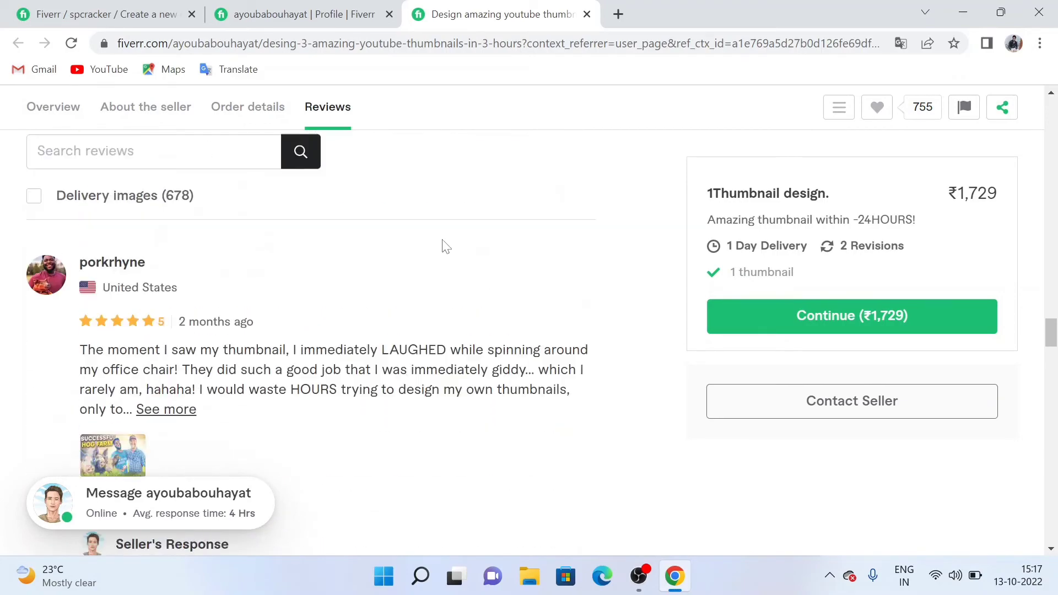
scroll(455, 237, "up", 15)
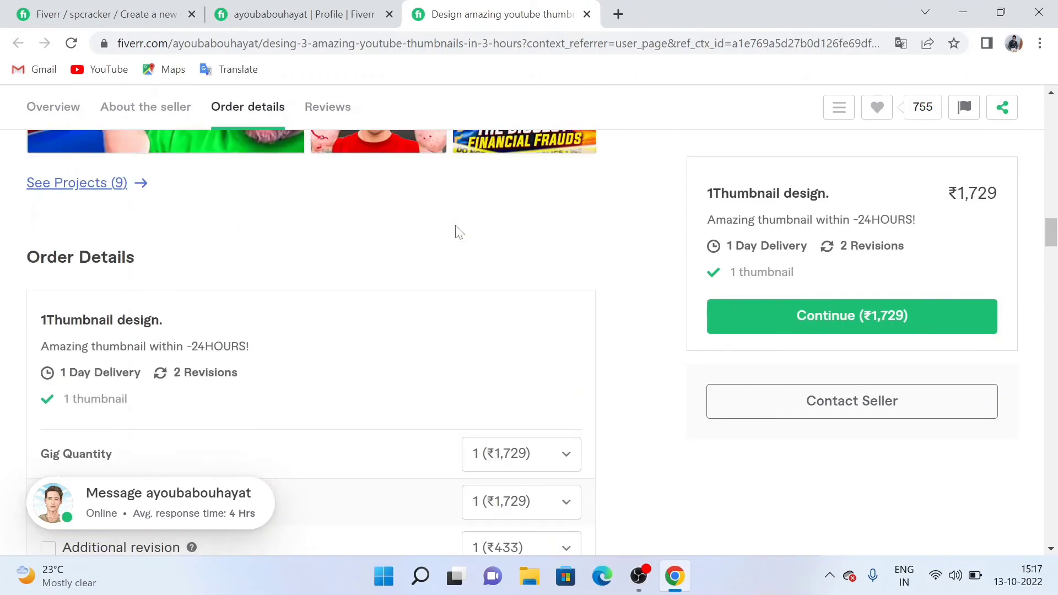
scroll(455, 224, "up", 5)
scroll(456, 229, "down", 2)
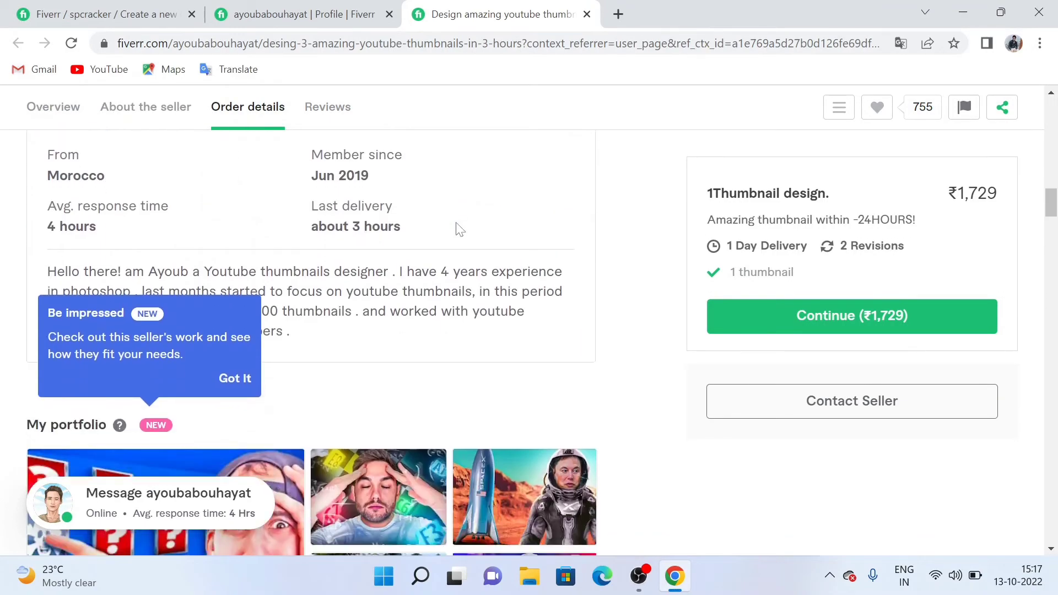
scroll(457, 229, "up", 10)
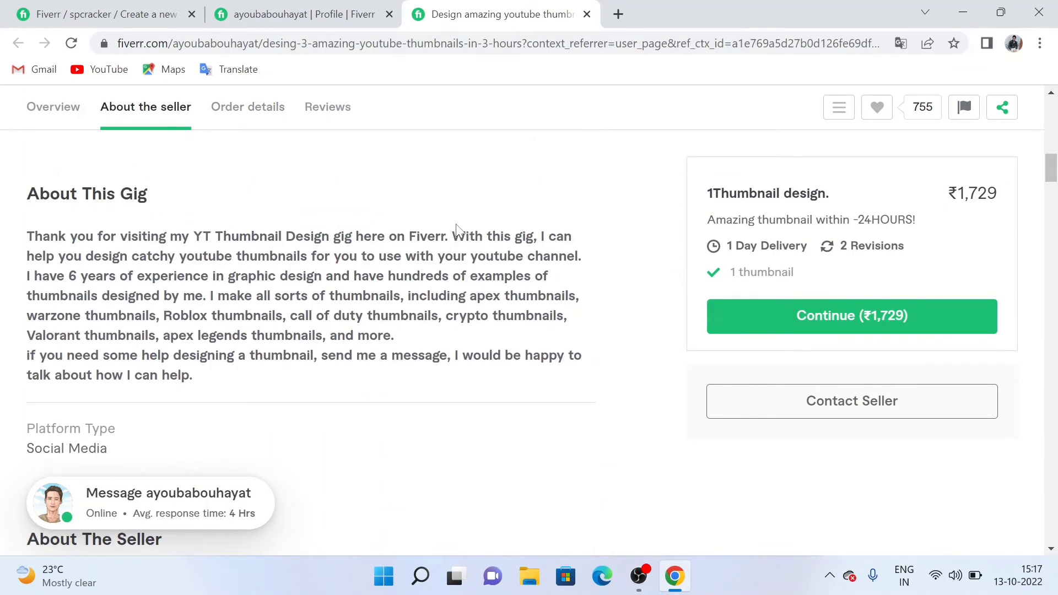
scroll(456, 227, "up", 8)
scroll(455, 226, "up", 5)
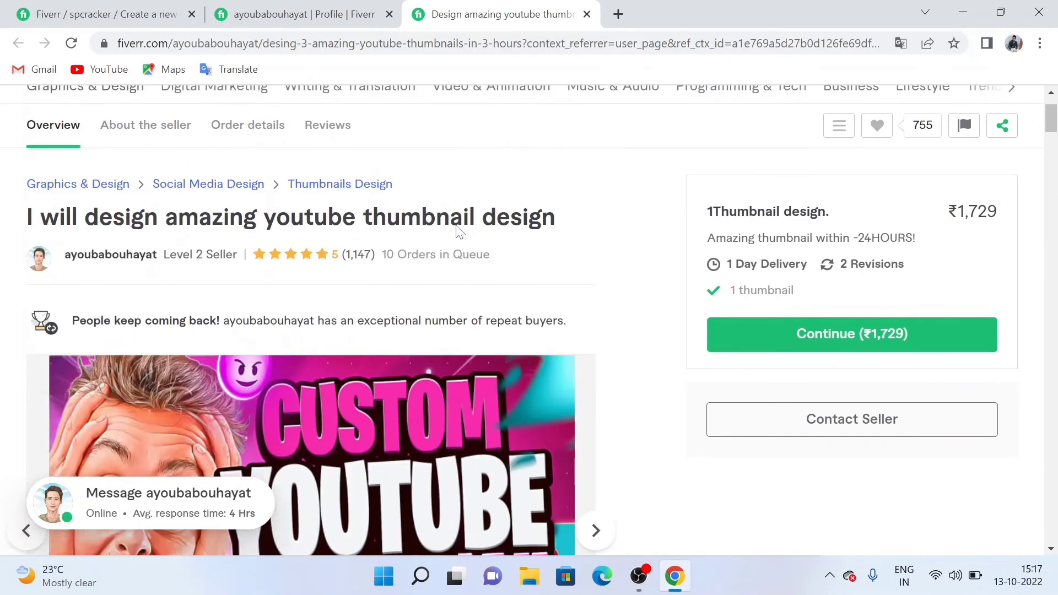
scroll(320, 254, "down", 1)
scroll(320, 255, "up", 1)
scroll(320, 255, "down", 1)
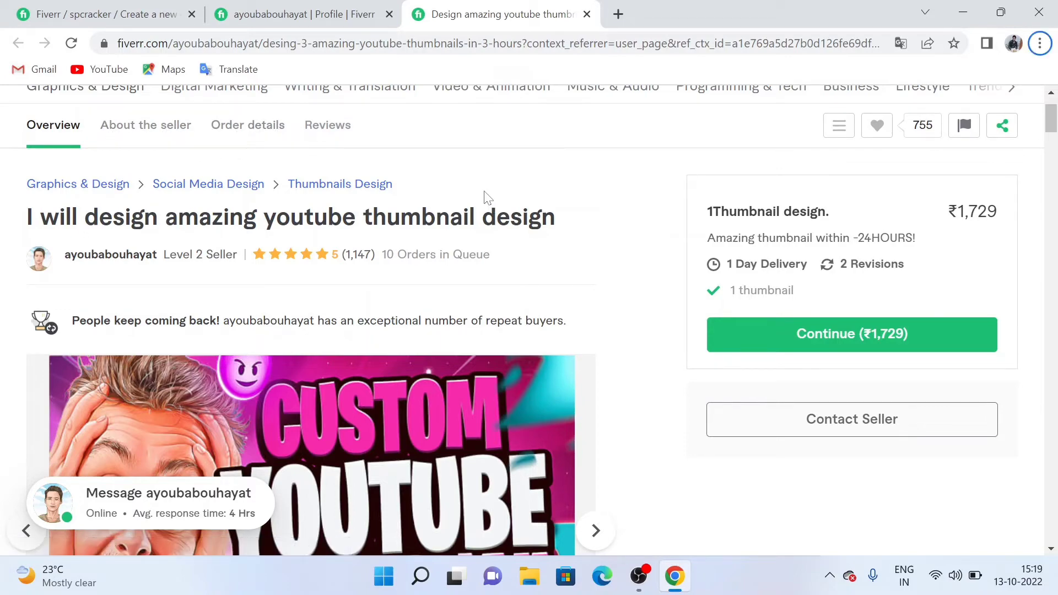
- Check the related tags on the competing YouTube thumbnail gig's page
scroll(484, 200, "down", 10)
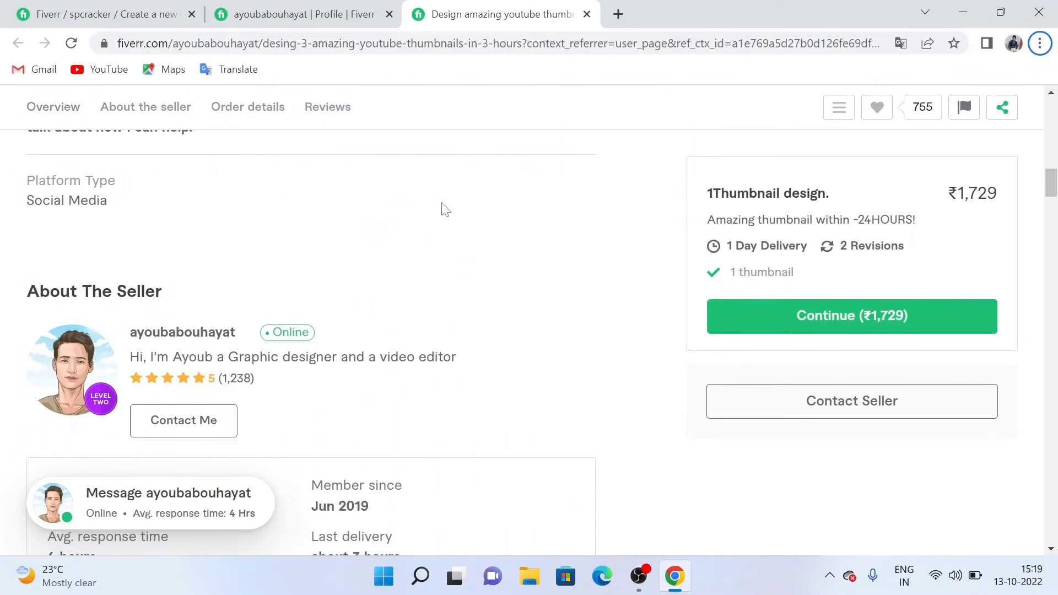
scroll(445, 209, "down", 20)
scroll(440, 208, "down", 20)
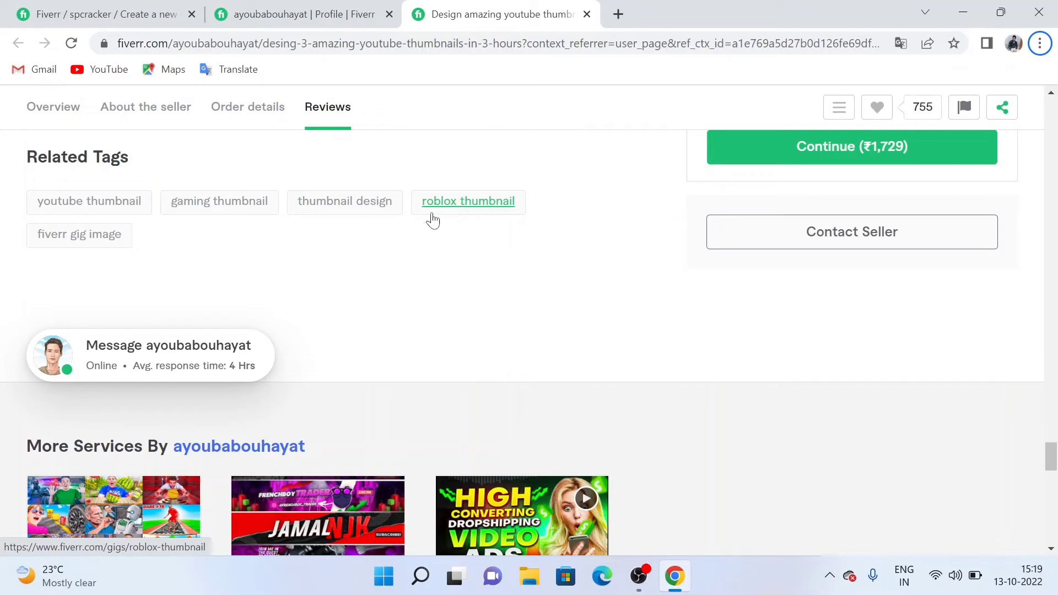
right_click(210, 200)
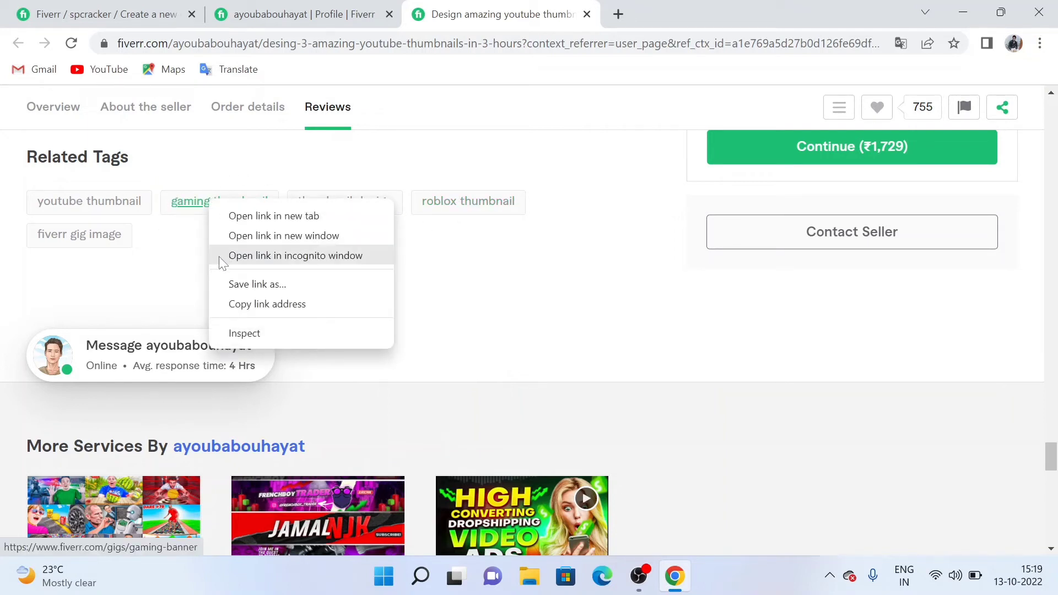
left_click(163, 278)
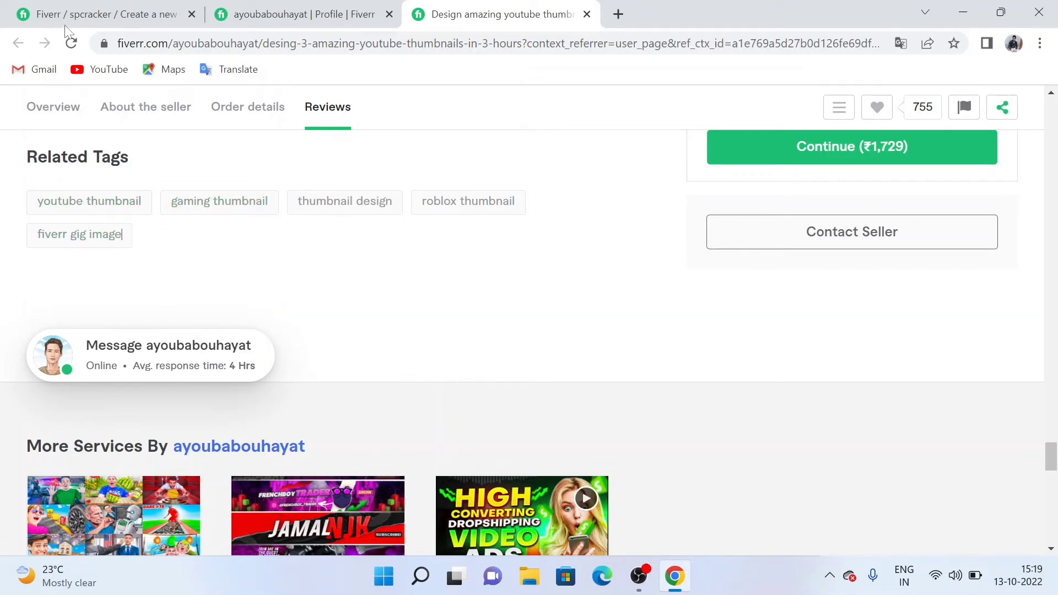
- Return to the new gig form and add the suggested "thumbnail" as the first positive keyword
left_click(123, 15)
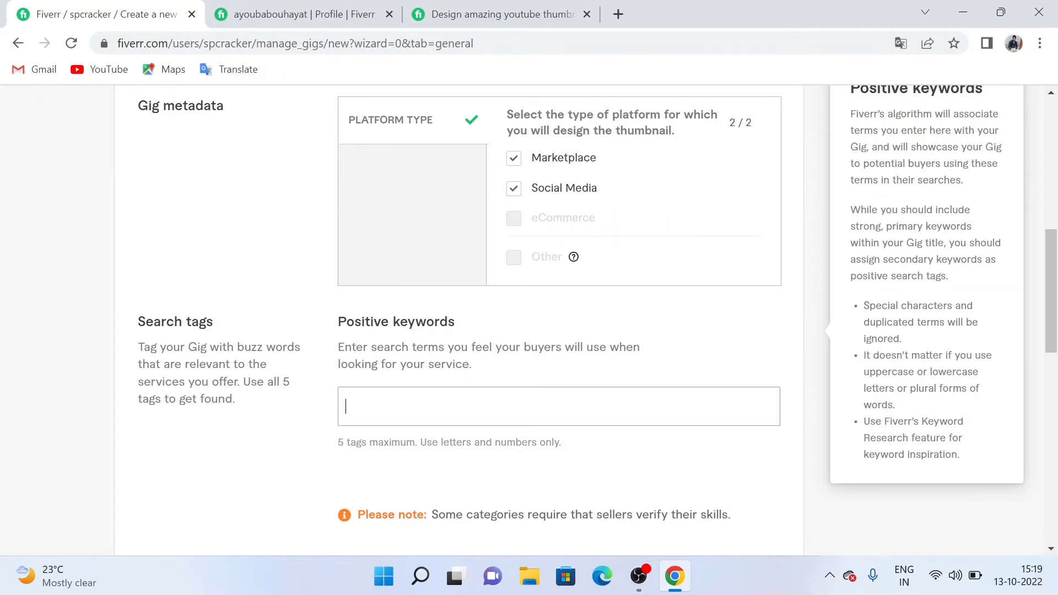
type("thu")
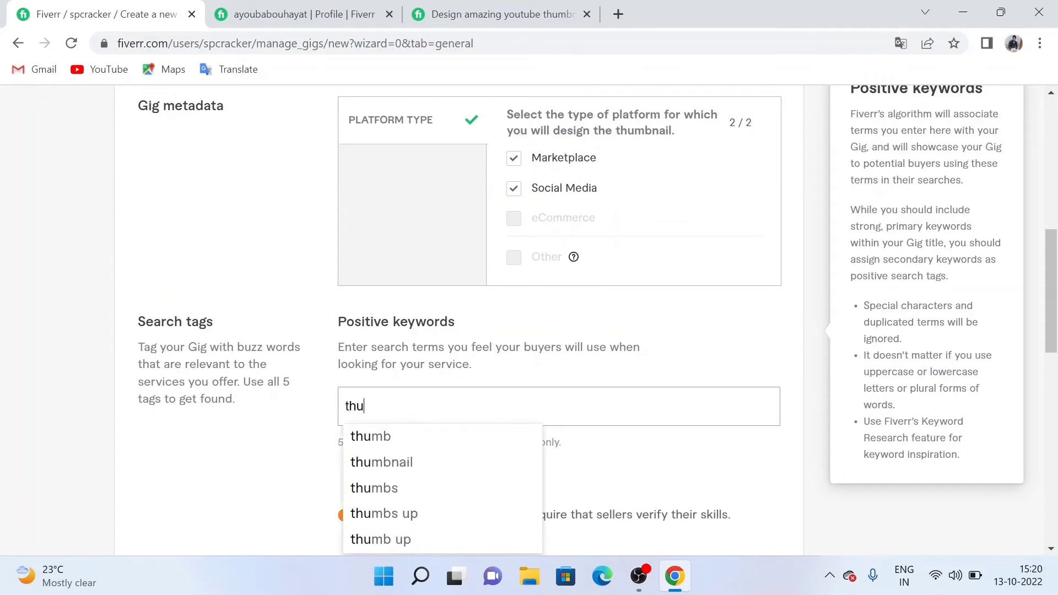
left_click(413, 465)
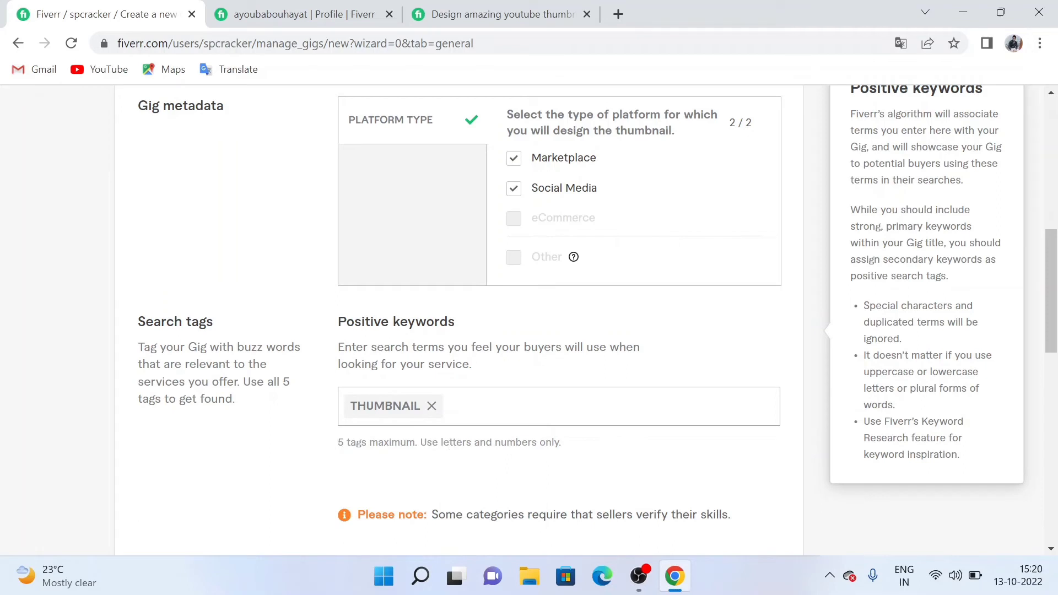
- Add "custom thumbnail" as a positive keyword in the gig's search tags
type("cu")
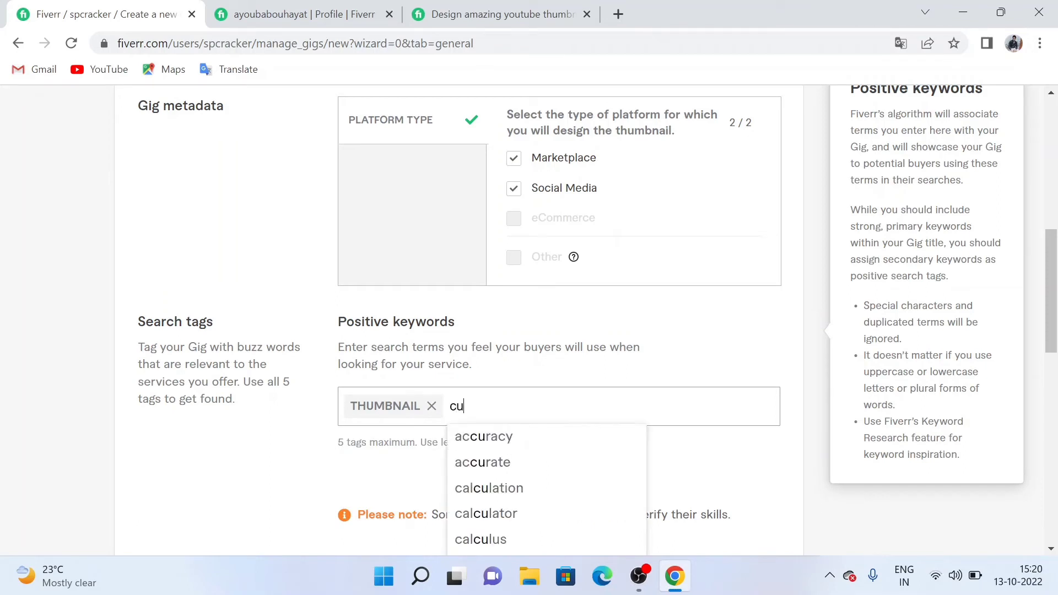
type("st")
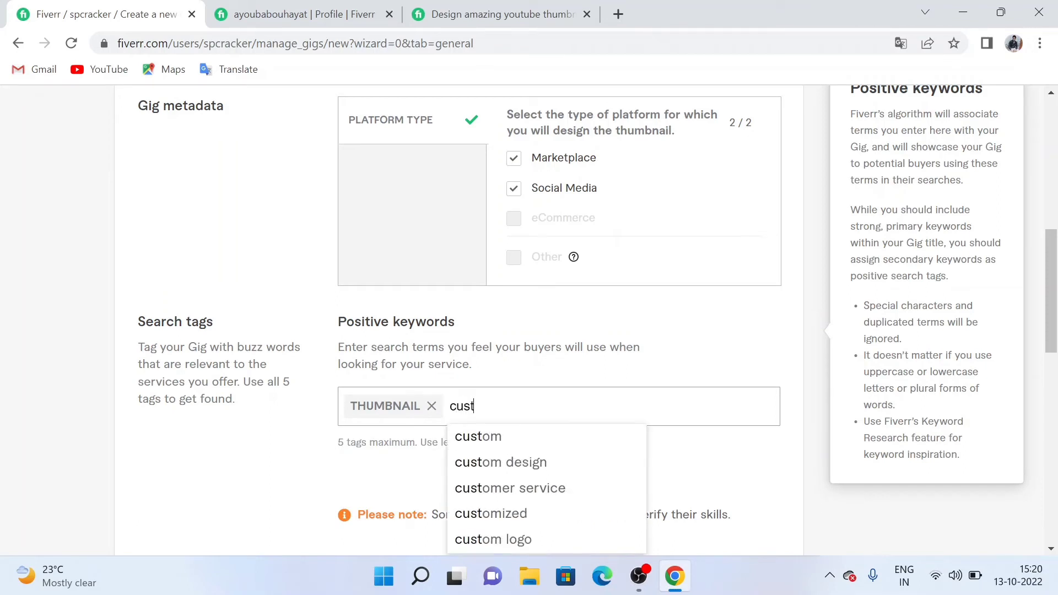
type("om ")
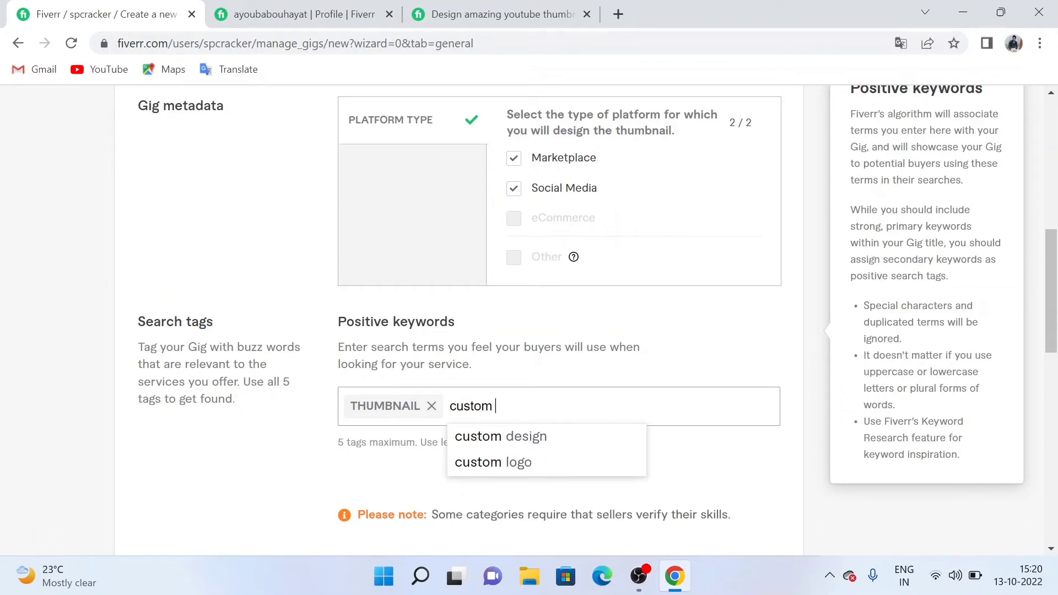
type("th")
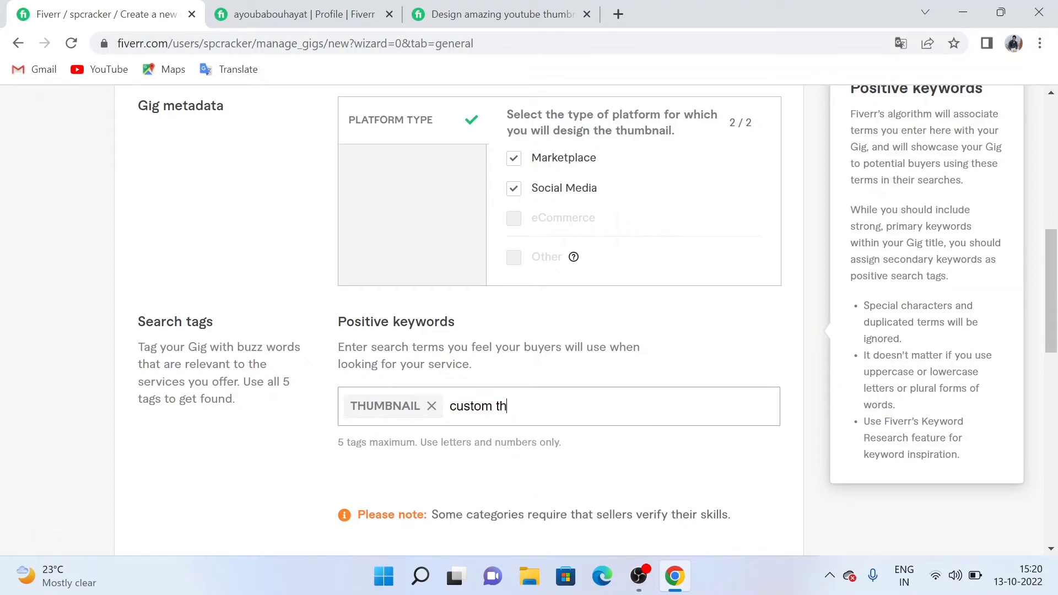
type("umbnail")
key("Return")
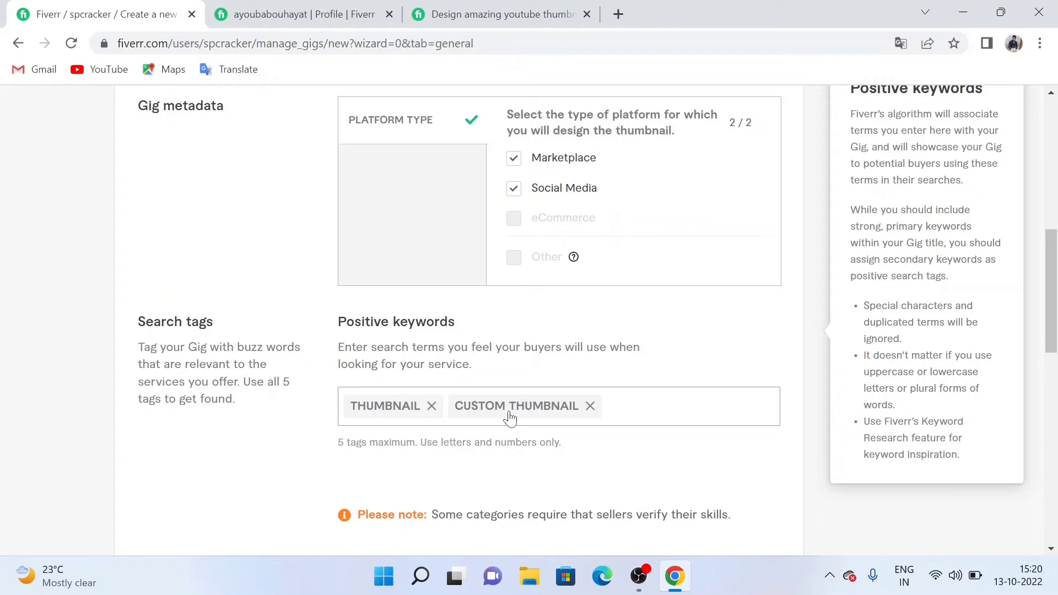
- Add "you tube thumbnail" as a positive keyword in the gig's search tags
type("you tu")
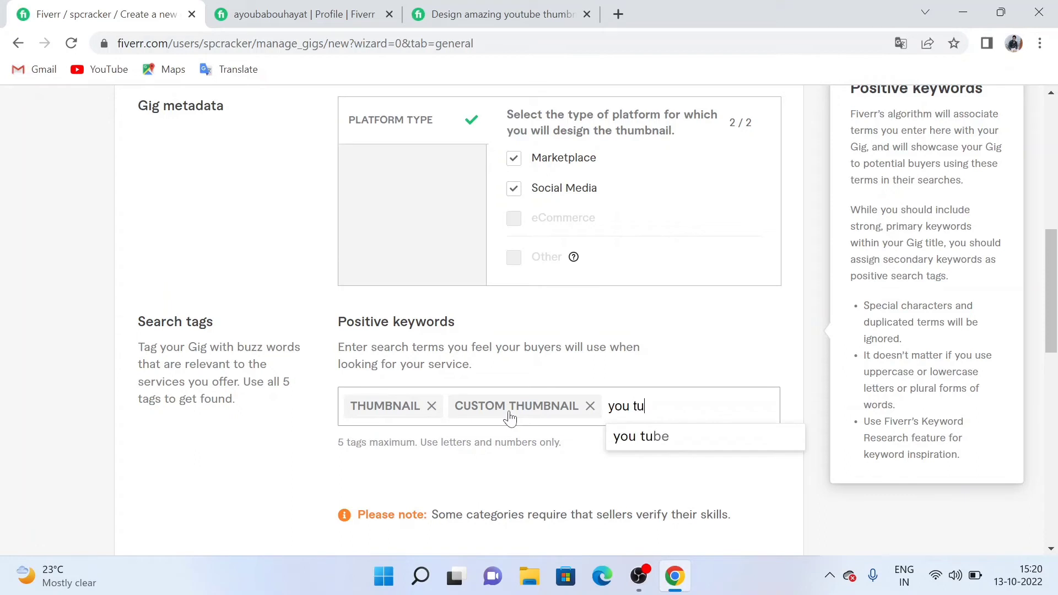
type("be thu")
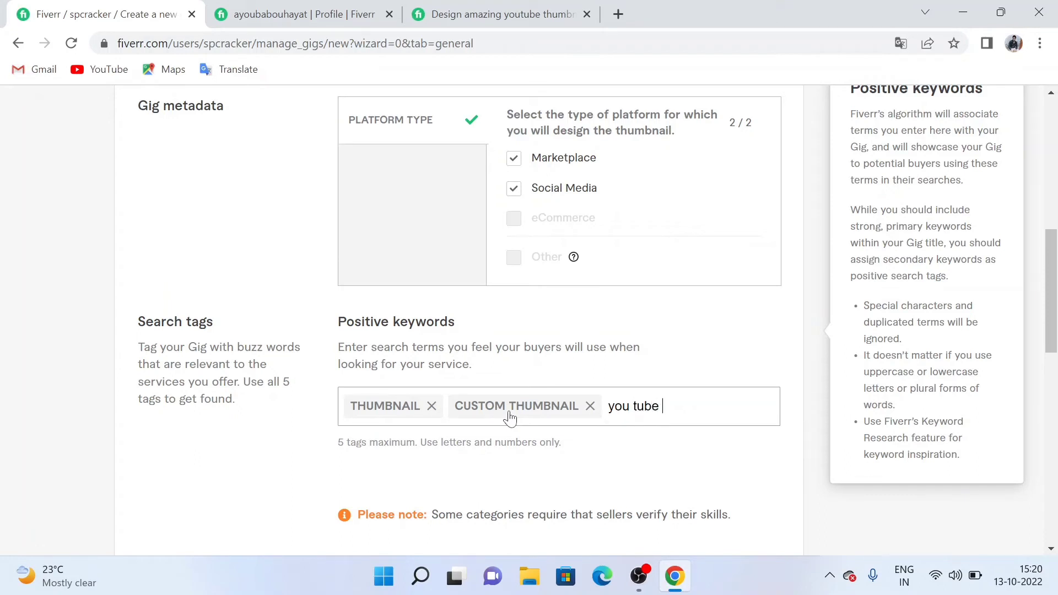
type("mbnail")
key("Return")
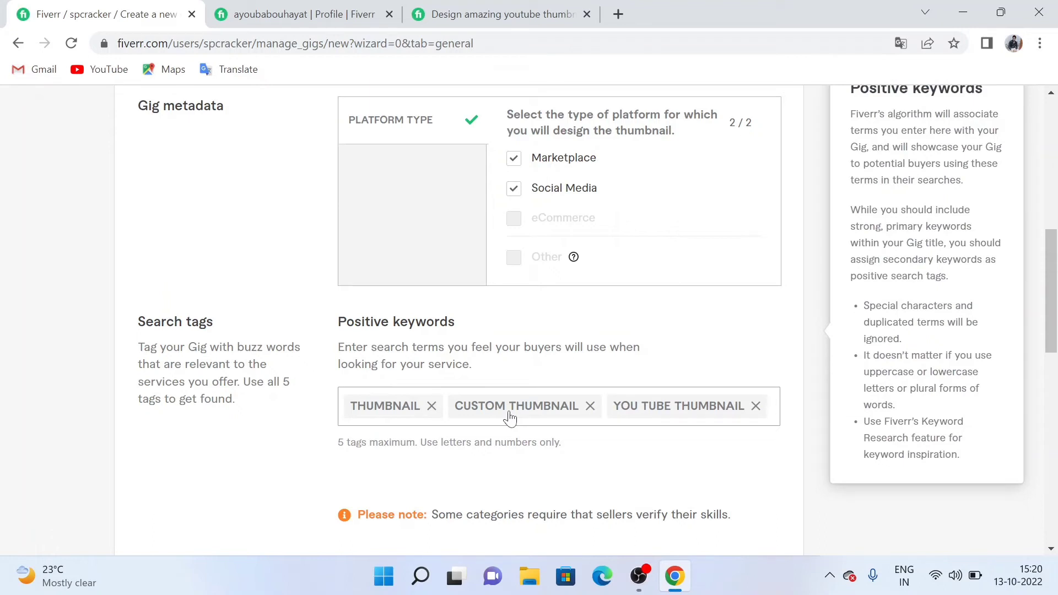
- Add "facebook thumbnail" as a positive keyword in the gig's search tags
type("face")
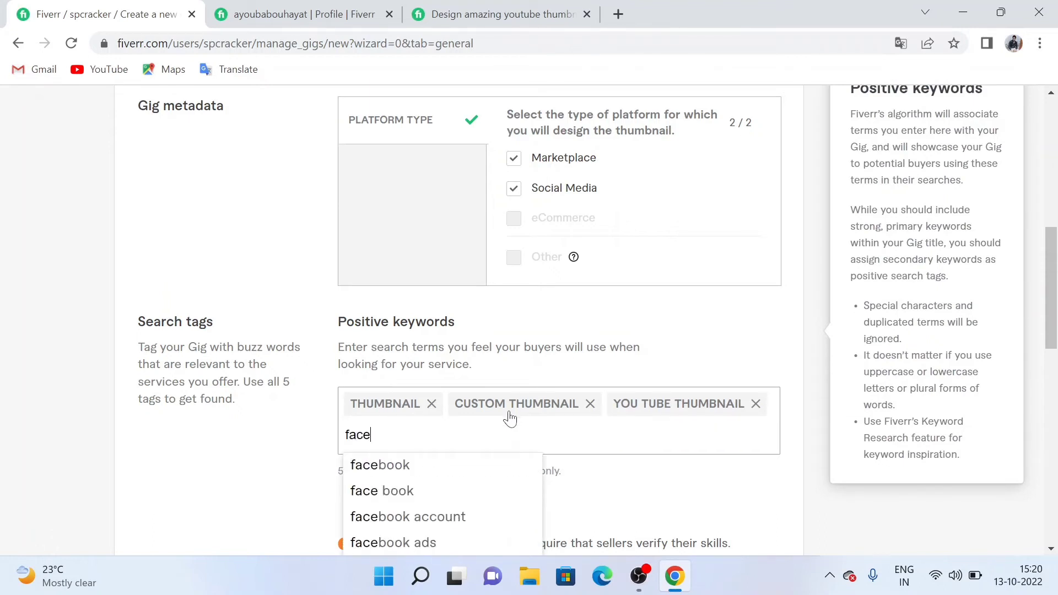
type("book ")
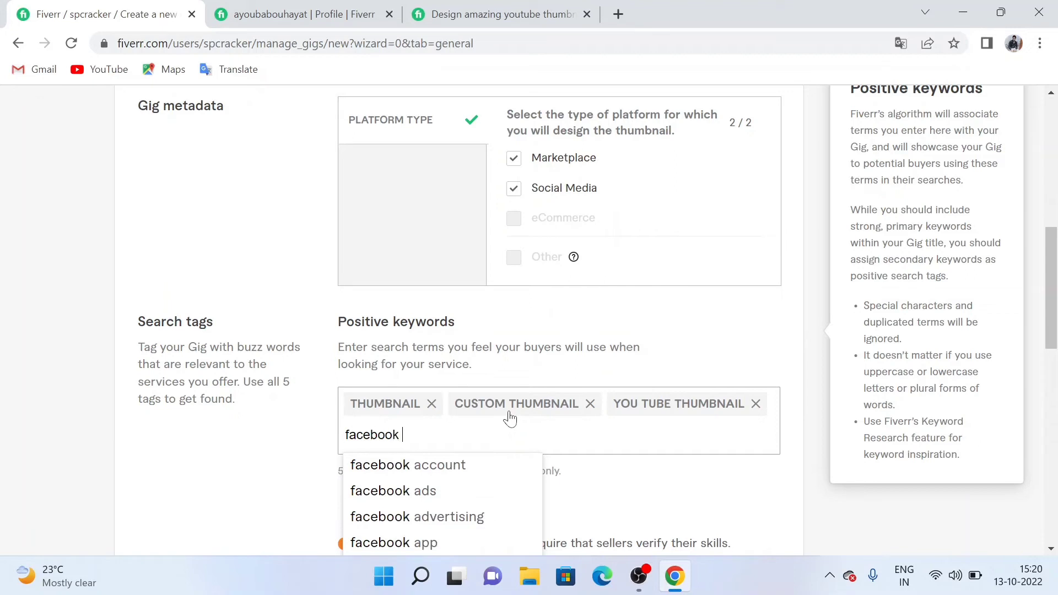
type("thum")
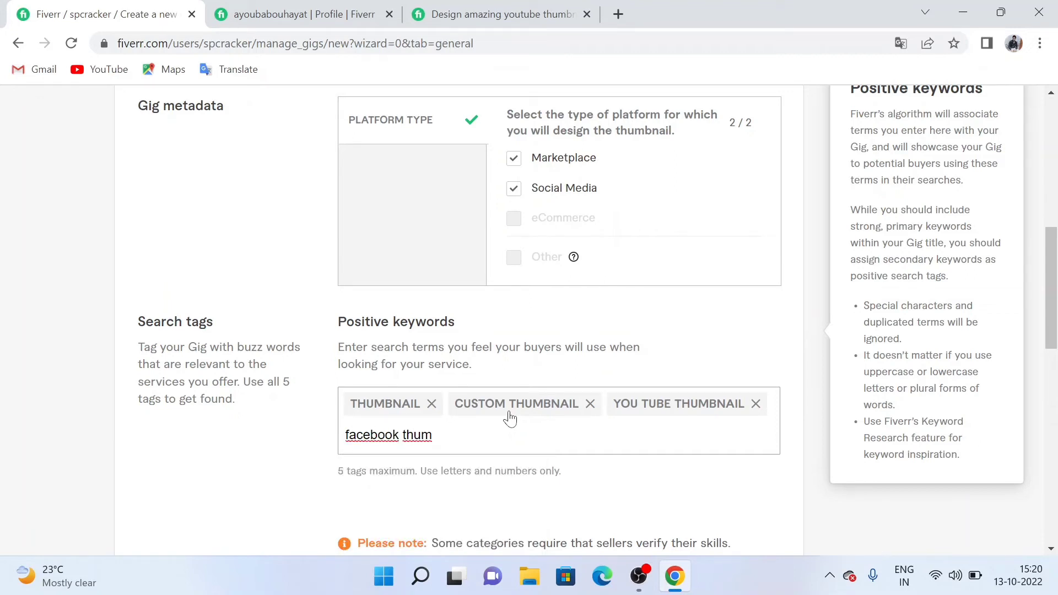
type("bnail")
key("Return")
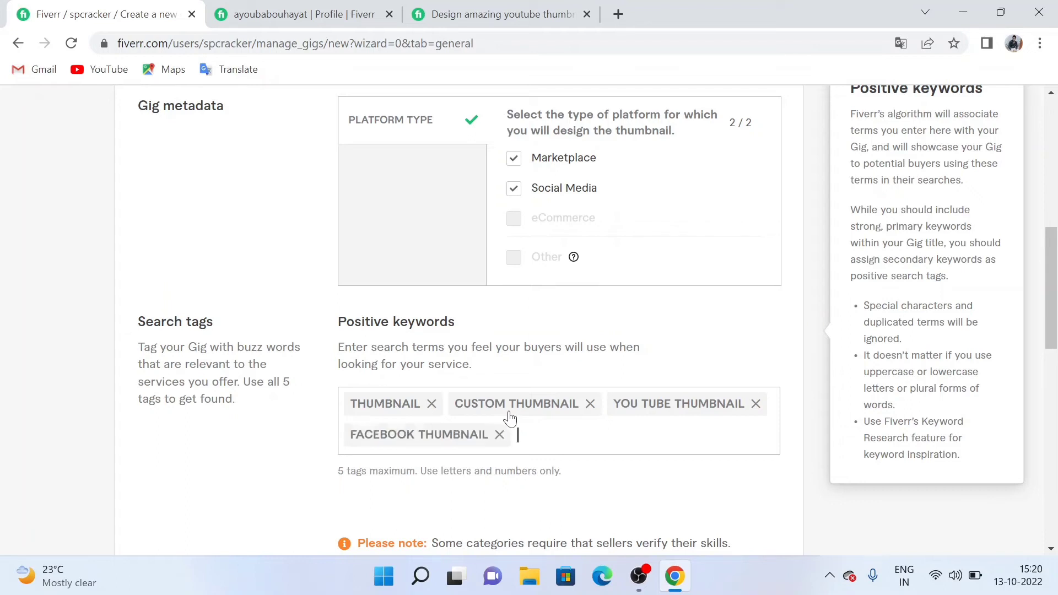
type("ga")
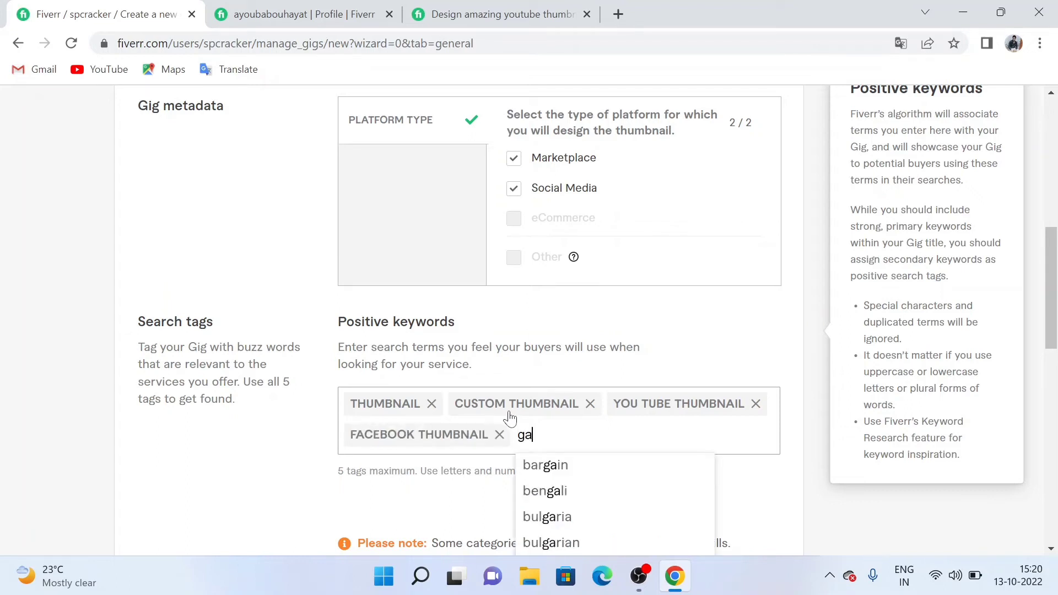
type("ming")
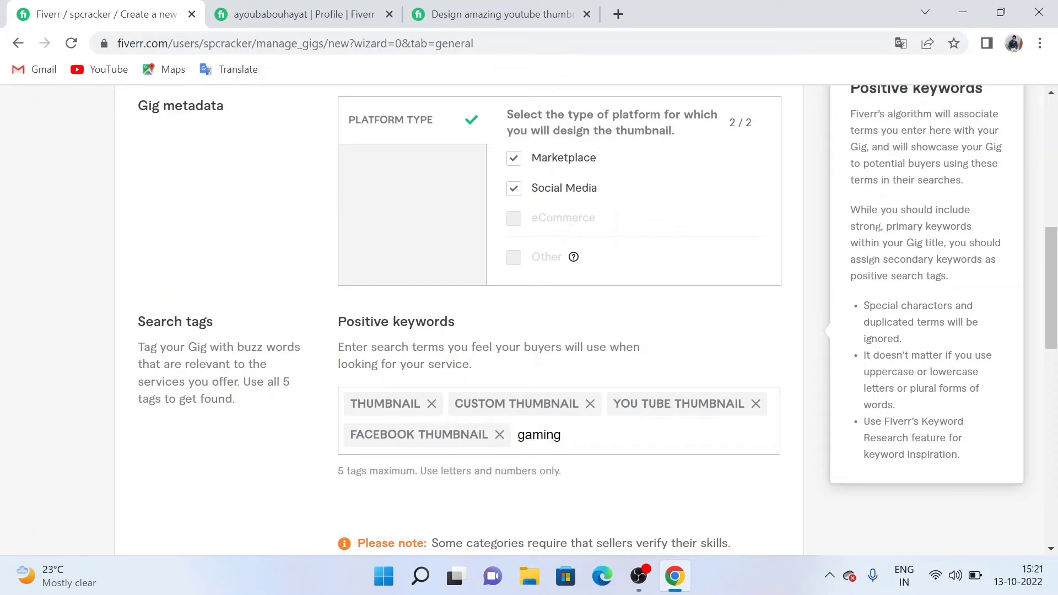
key("BackSpace")
key("BackSpace")
key("BackSpace")
key("BackSpace")
key("BackSpace")
key("BackSpace")
key("BackSpace")
- Remove the duplicated "I will" from the start of the gig title
scroll(337, 342, "down", 3)
scroll(566, 343, "up", 15)
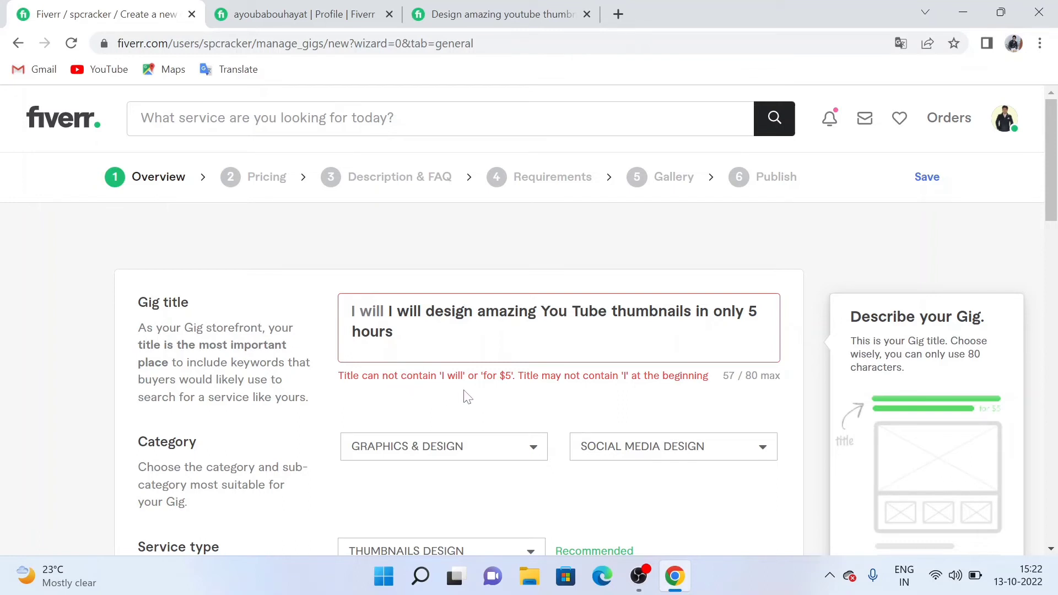
left_click(421, 312)
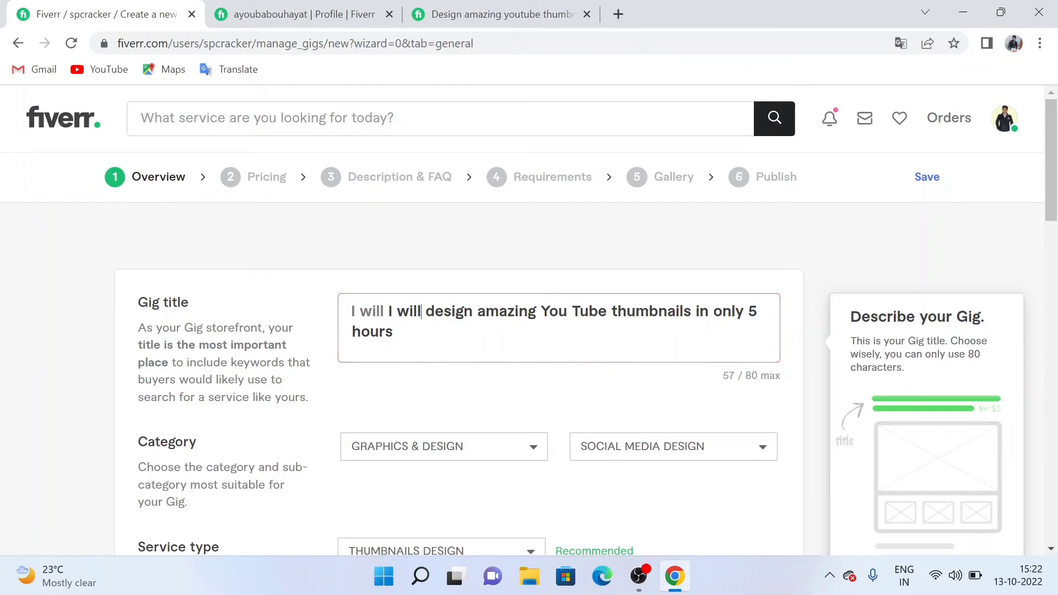
key("BackSpace")
key("BackSpace")
key("BackSpace")
key("BackSpace")
key("BackSpace")
key("BackSpace")
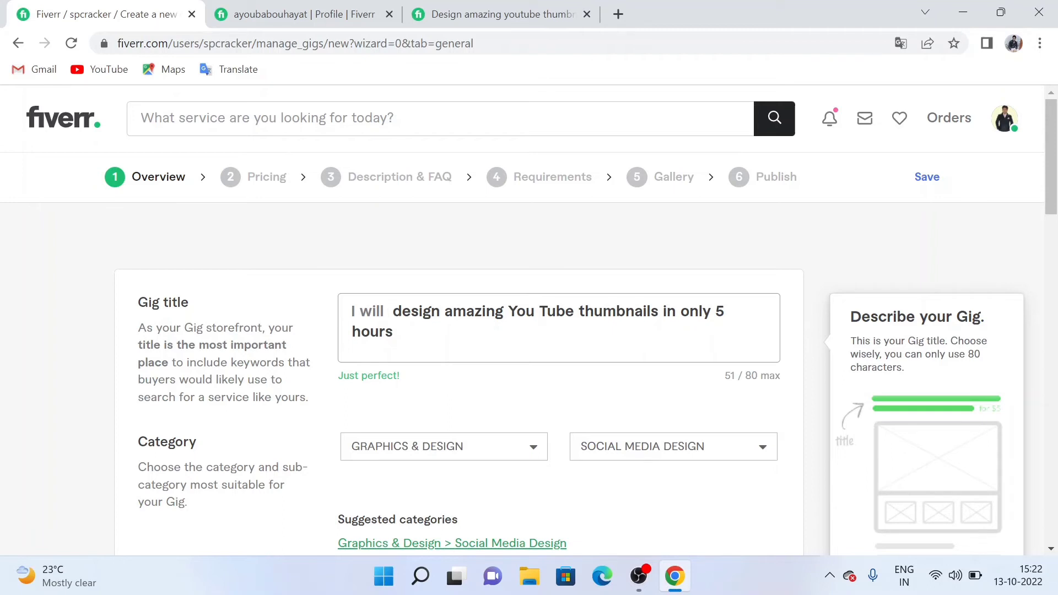
- Capitalise "Thumbnails" and "Design" in the gig title
key("BackSpace")
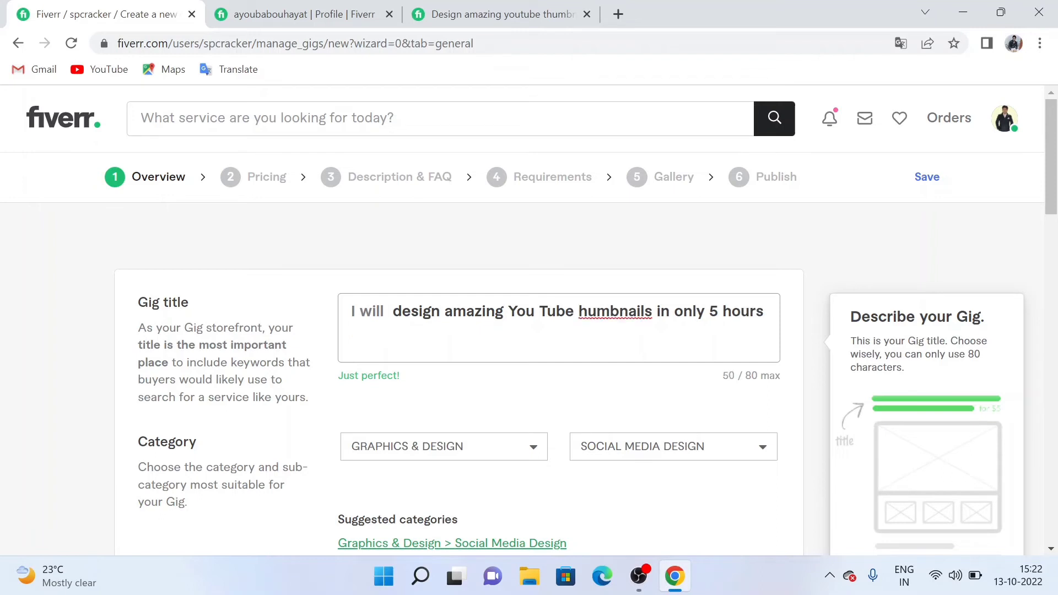
type("T")
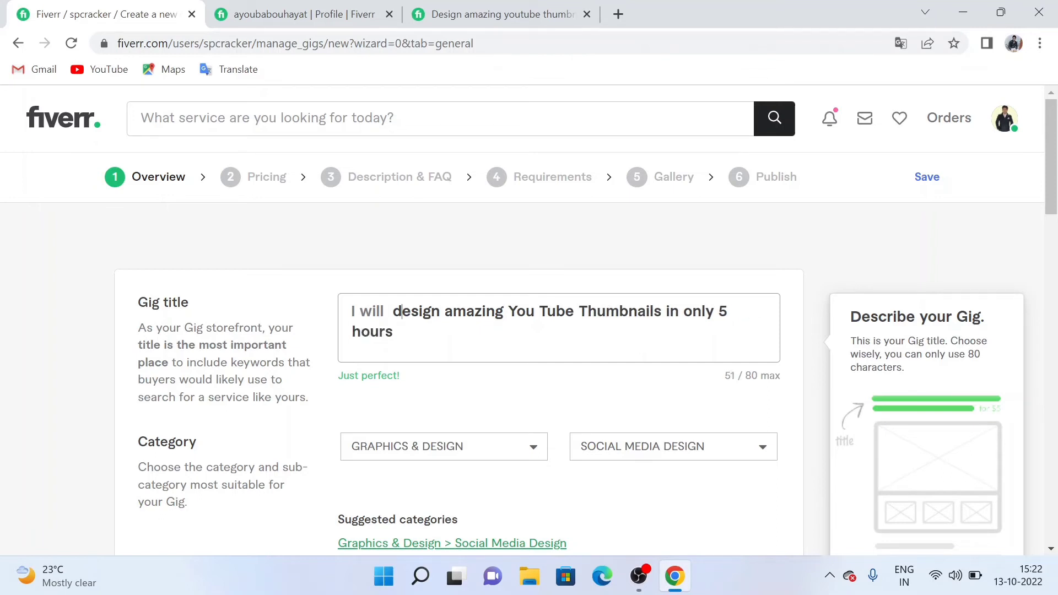
key("BackSpace")
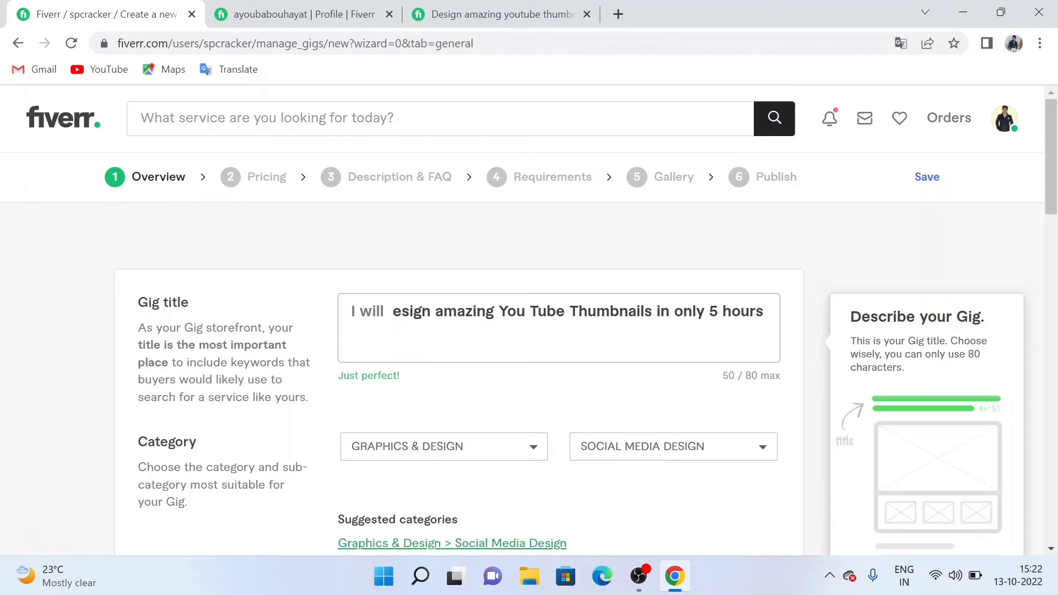
type("D")
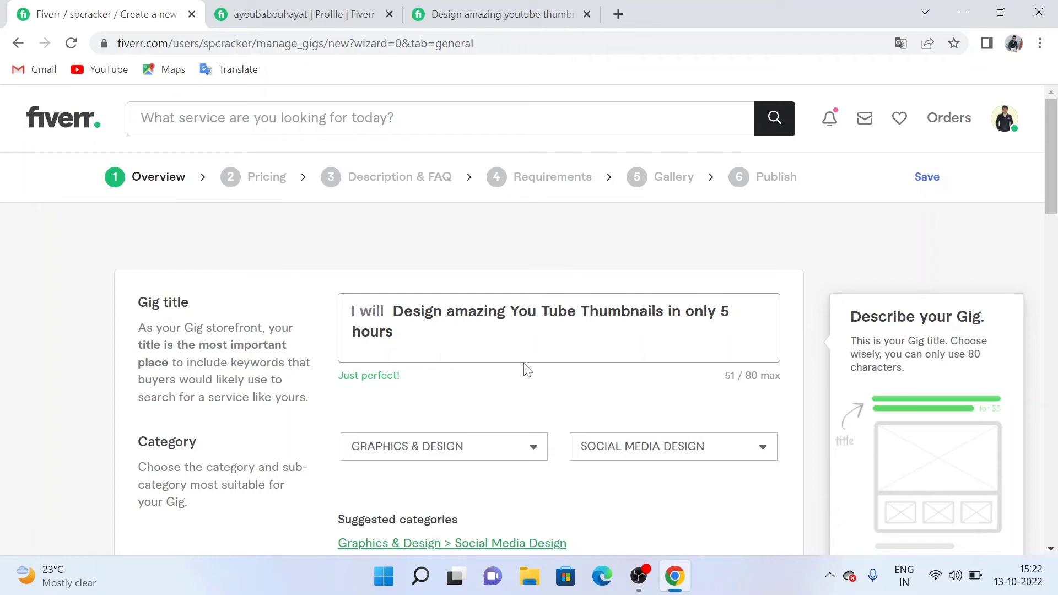
- Save the gig overview, continue to the pricing stage and dismiss the stock media tip
scroll(518, 373, "down", 5)
scroll(518, 373, "down", 2)
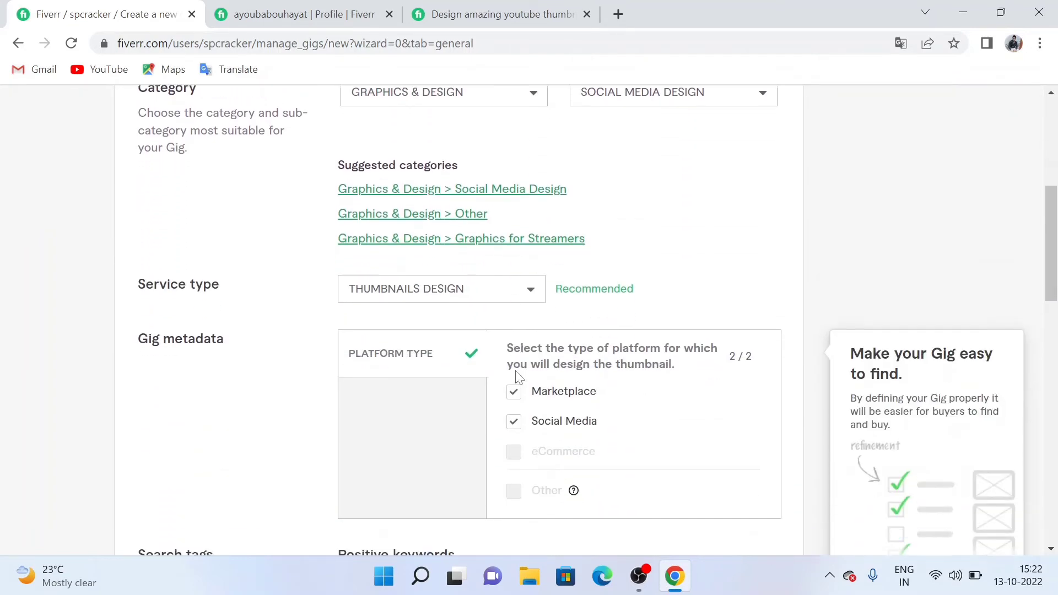
scroll(766, 340, "down", 13)
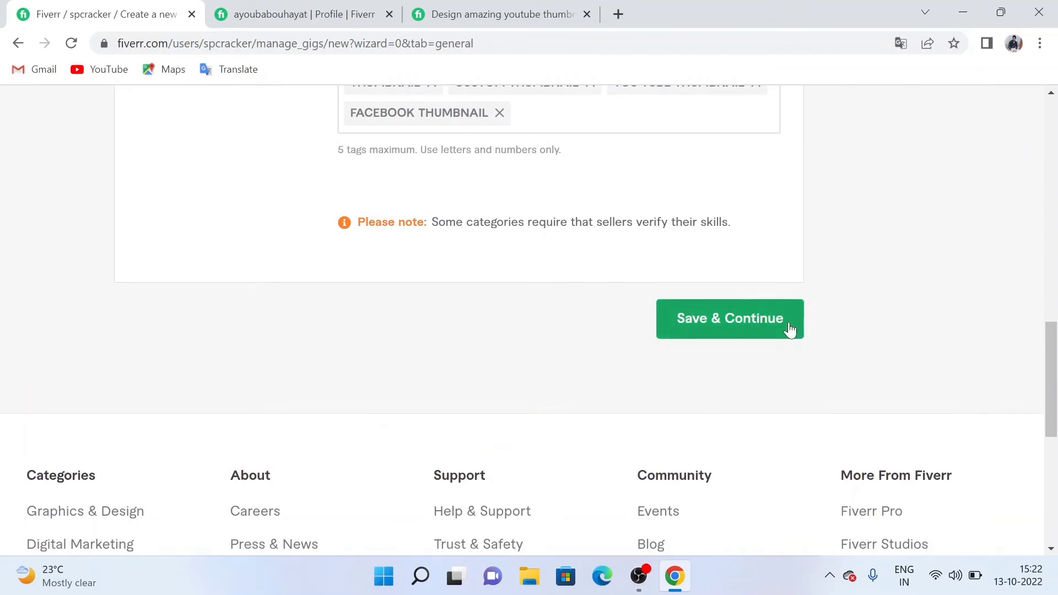
left_click(789, 327)
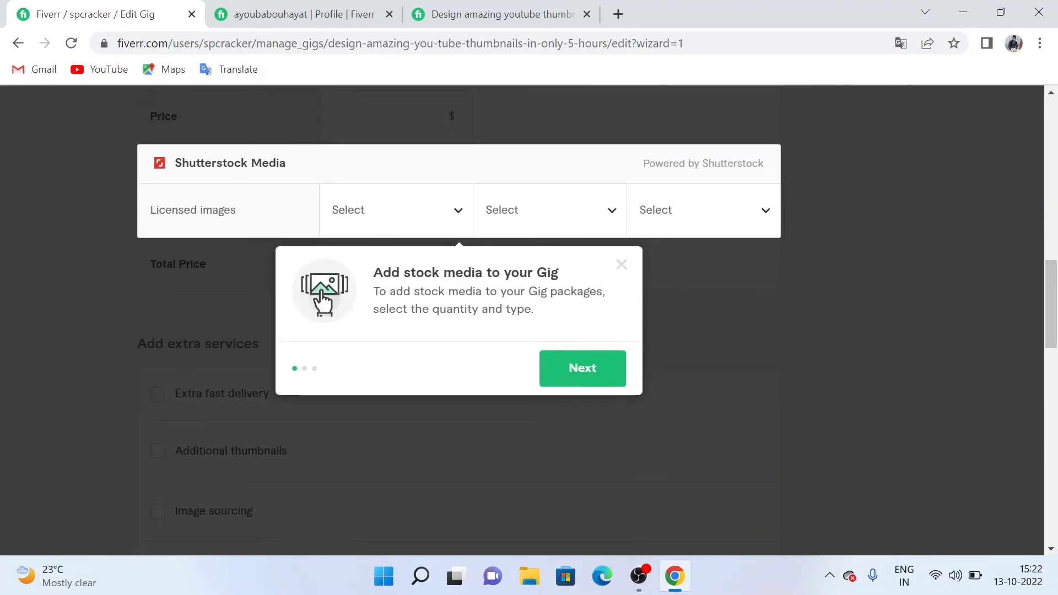
left_click(621, 265)
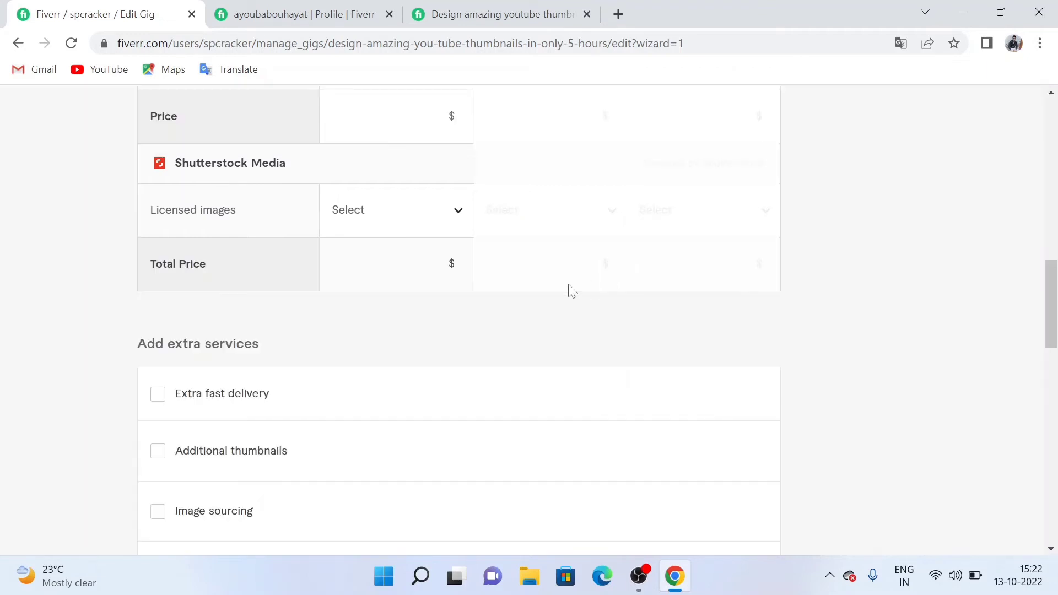
- Enable the Basic, Standard and Premium packages in the gig's scope and pricing
scroll(553, 245, "up", 9)
scroll(551, 249, "up", 3)
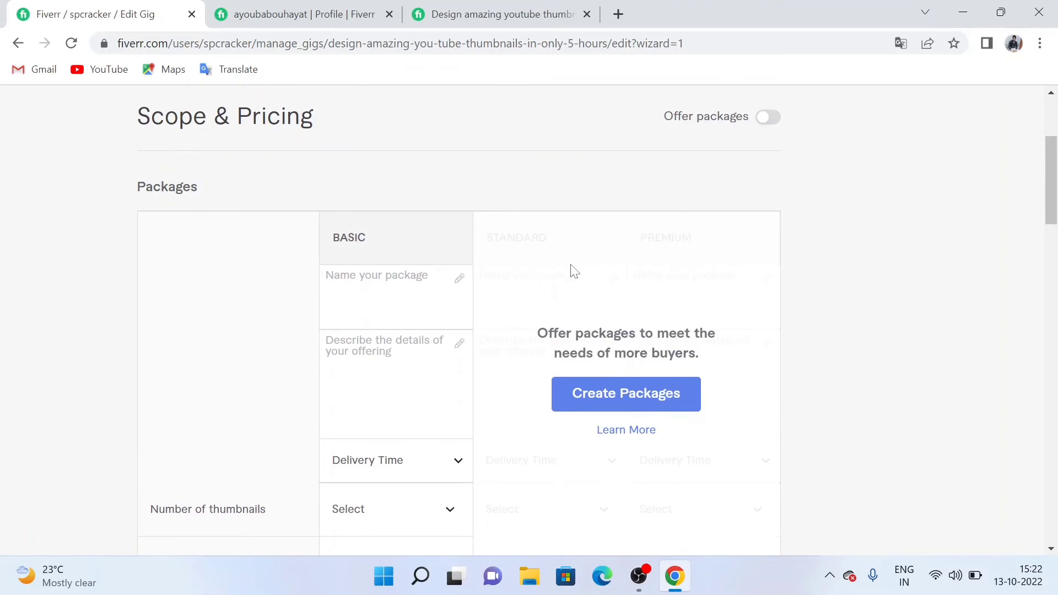
scroll(576, 278, "down", 1)
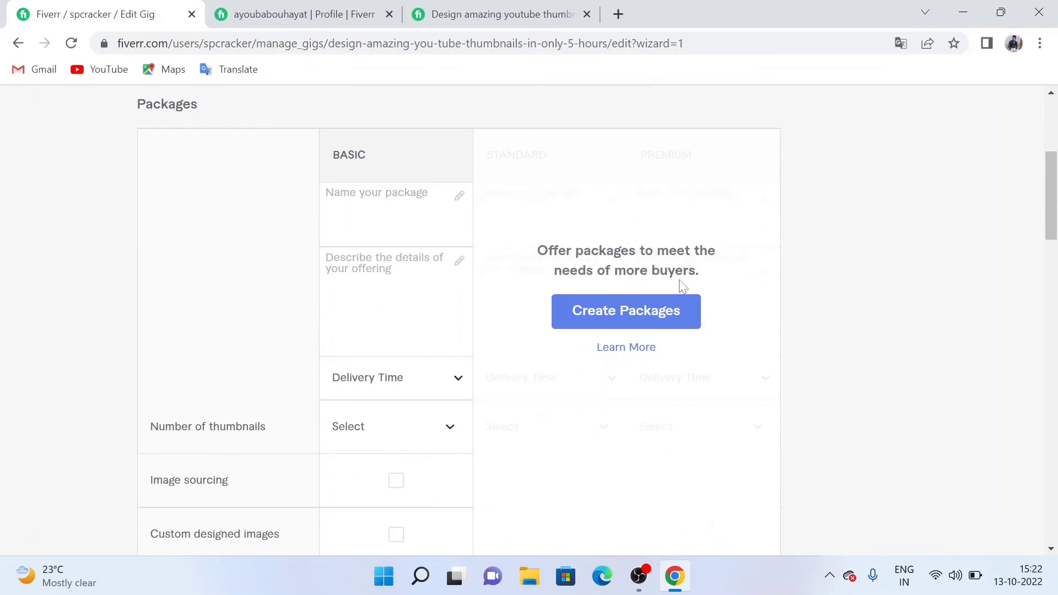
left_click(664, 314)
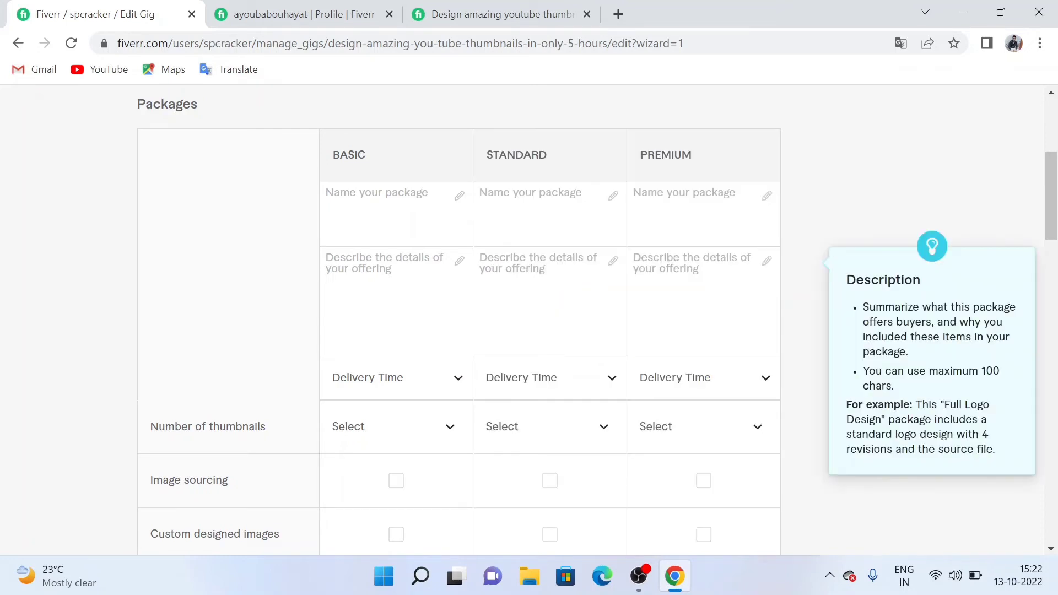
left_click(755, 188)
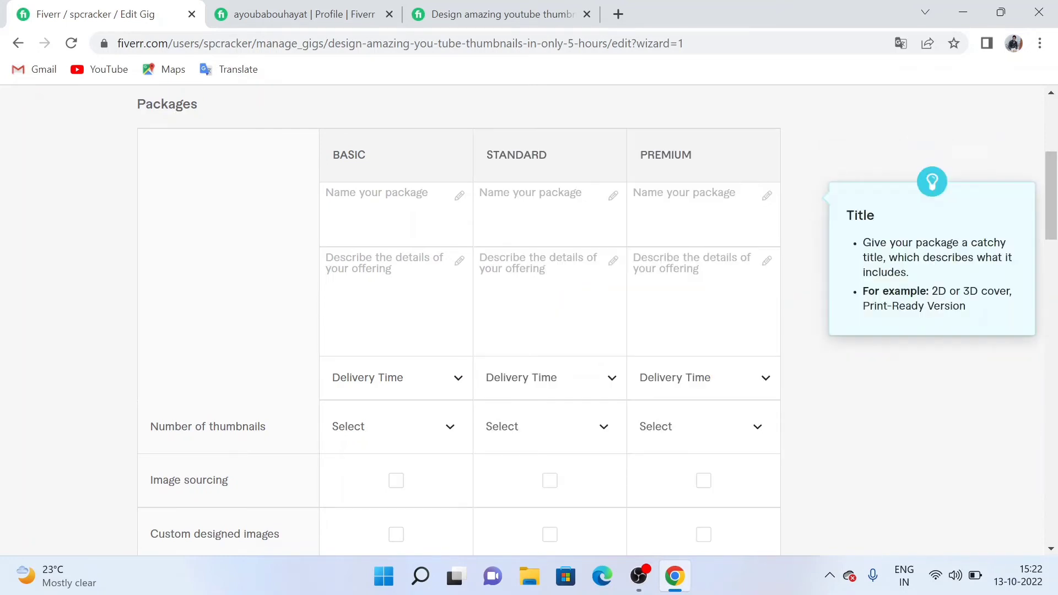
- Turn off the multi-package offer for the gig
scroll(739, 182, "up", 4)
scroll(732, 208, "down", 3)
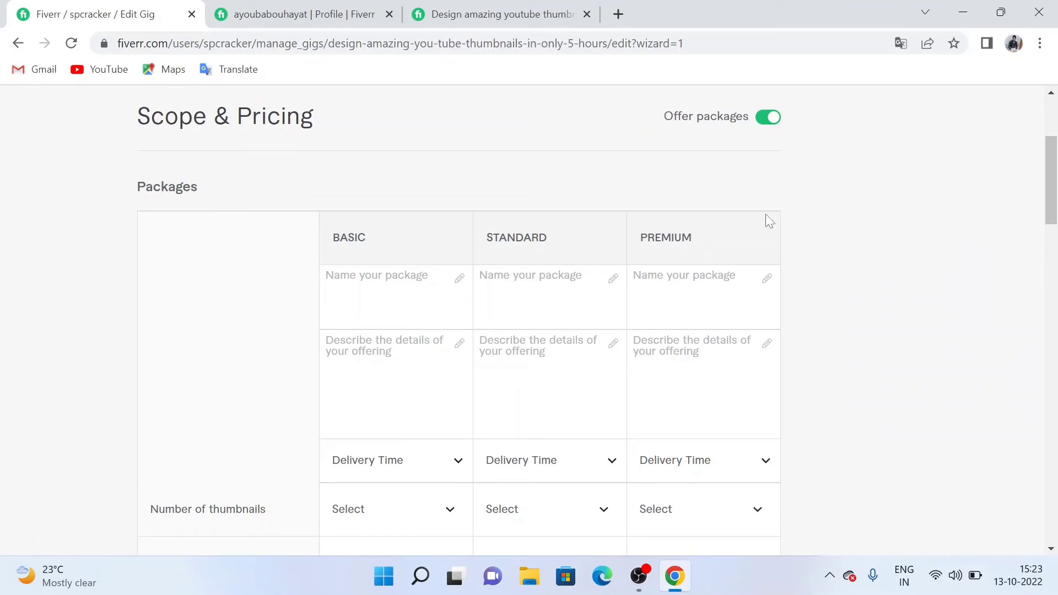
scroll(765, 219, "up", 4)
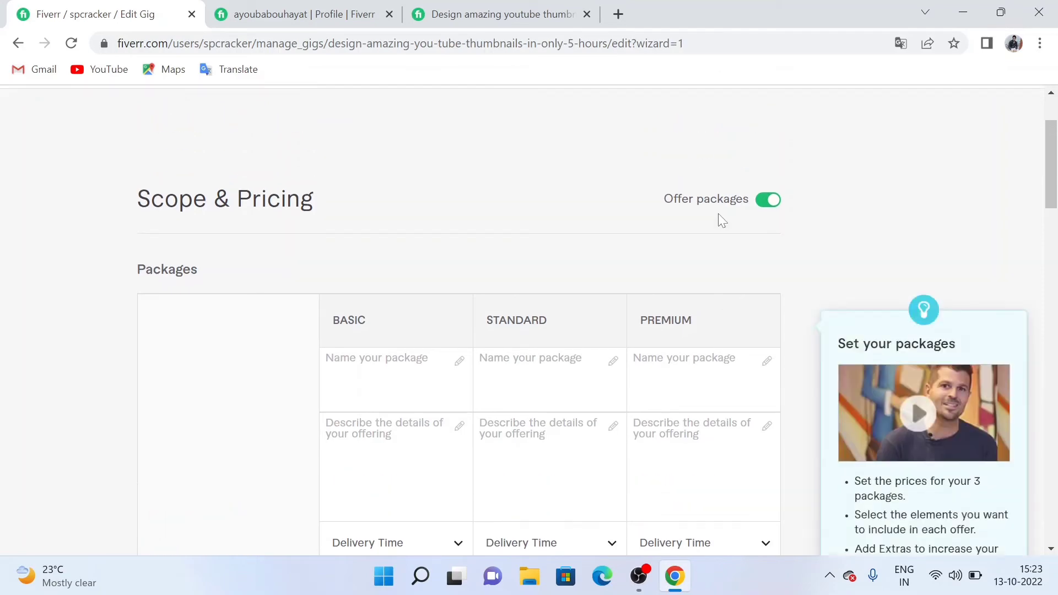
scroll(470, 235, "down", 6)
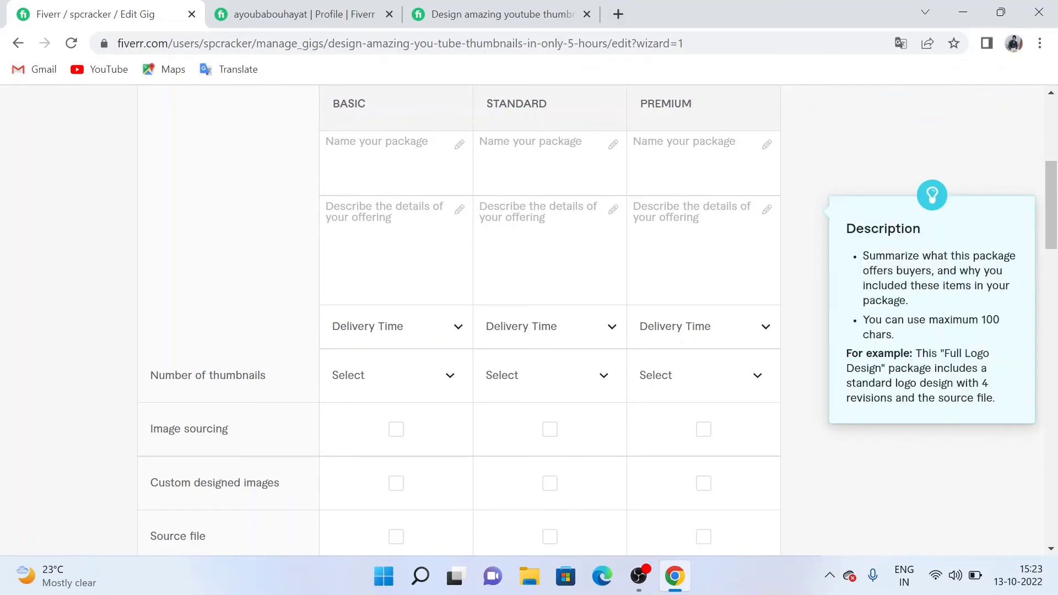
scroll(715, 208, "up", 5)
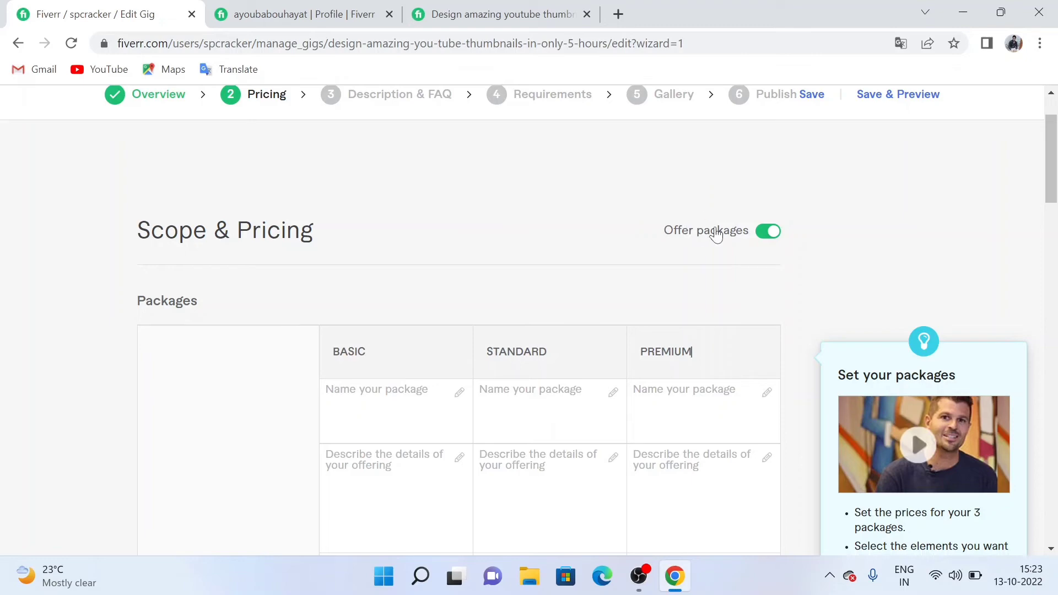
left_click(769, 232)
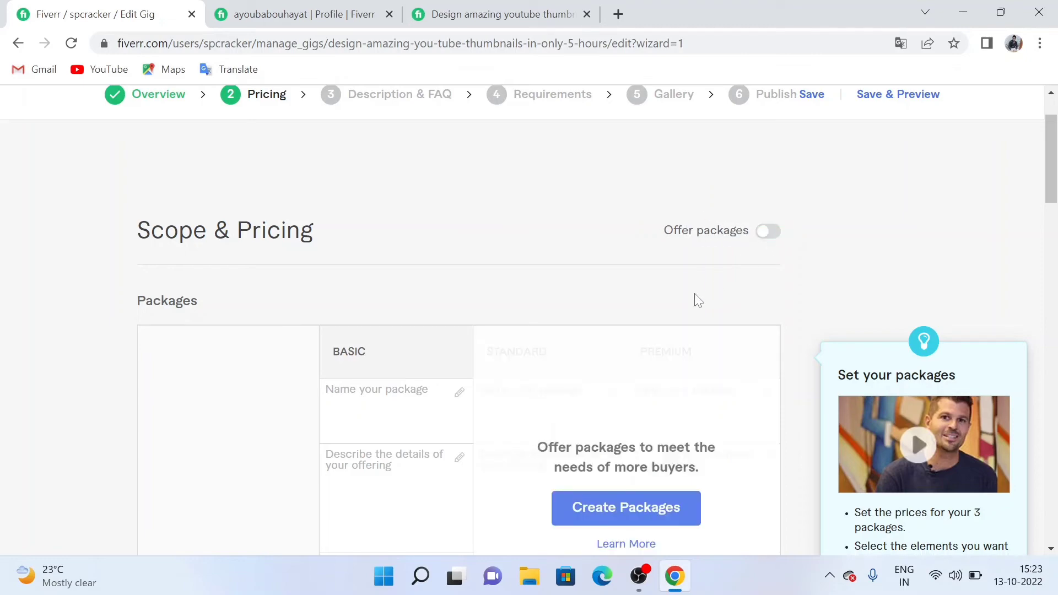
- Name the Basic package "PROFESSIONAL"
scroll(656, 437, "up", 1)
scroll(518, 414, "down", 5)
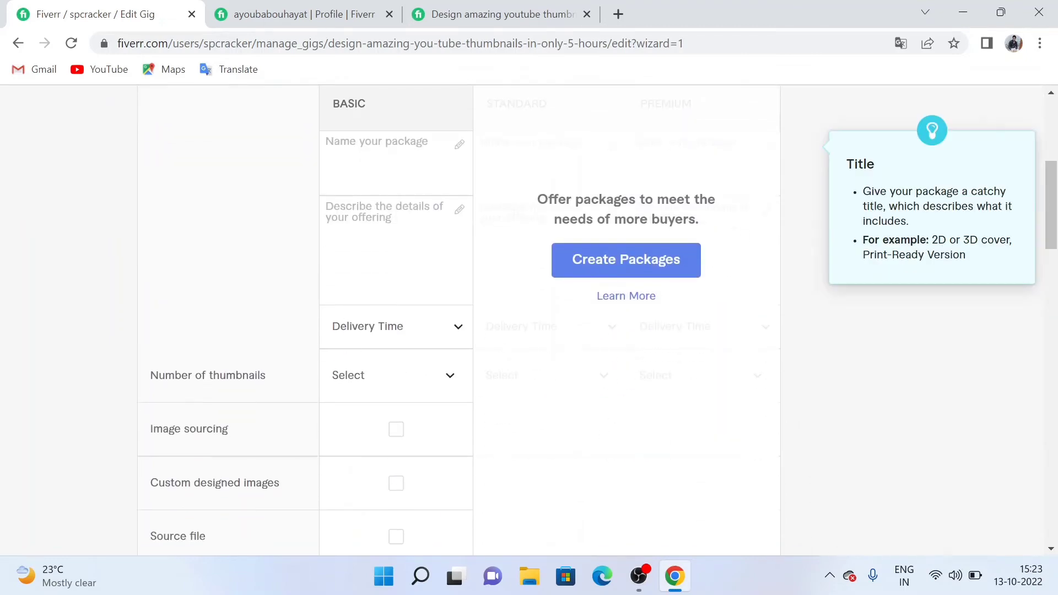
mouse_move(396, 248)
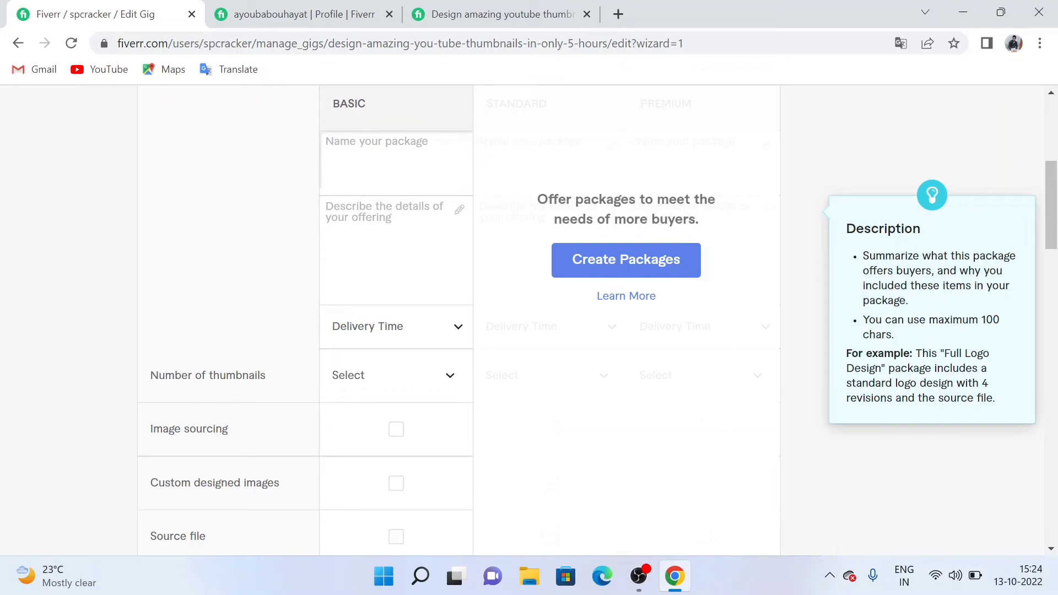
left_click(374, 151)
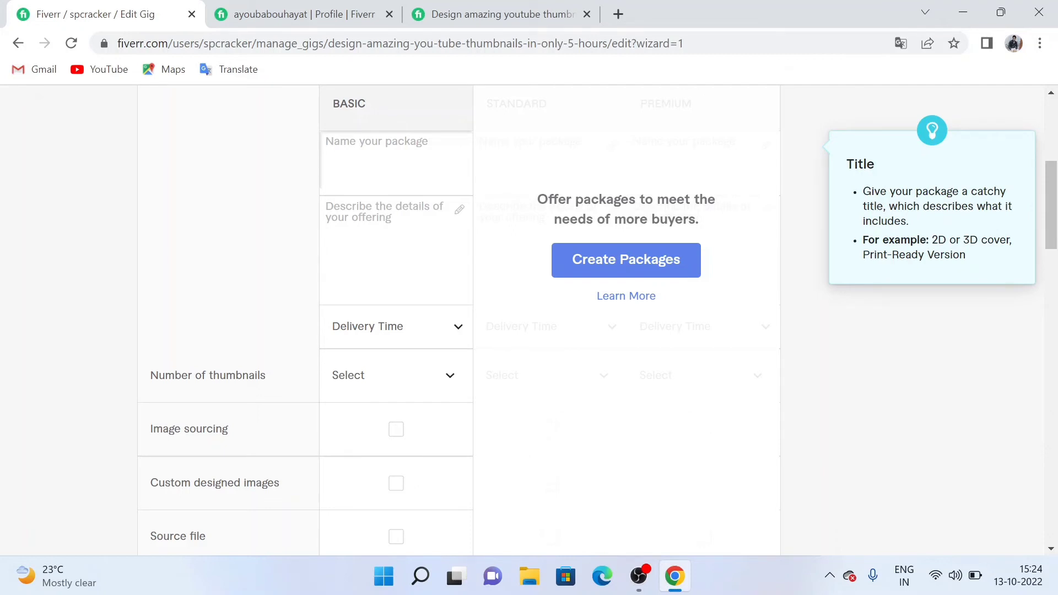
type("PROFESSIO")
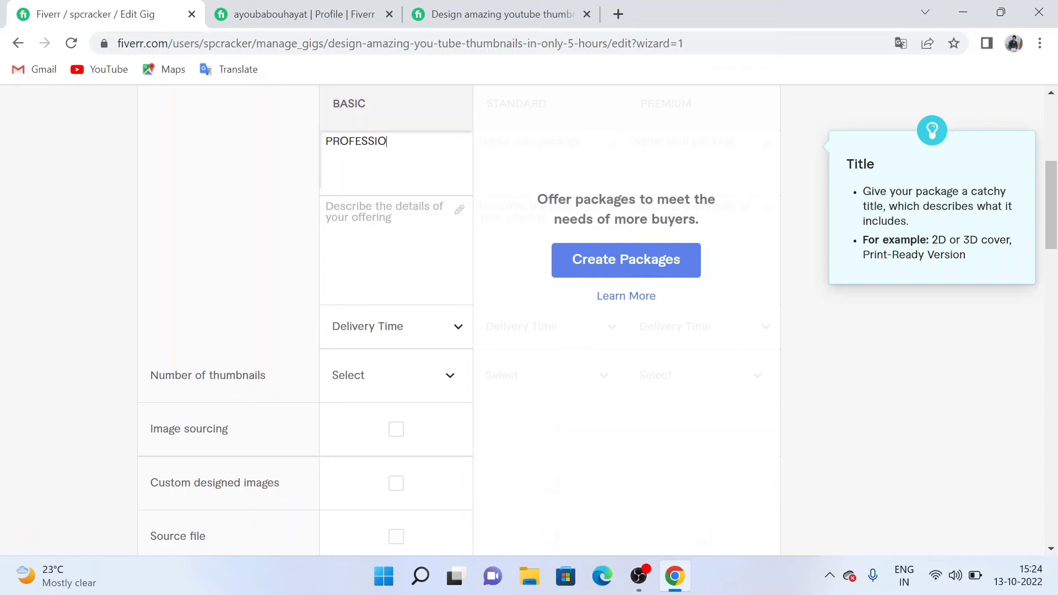
type("NAL:")
key("BackSpace")
- Describe the Basic package's offering as "I will Create 5 Thumbnails with HD Quality"
left_click(326, 206)
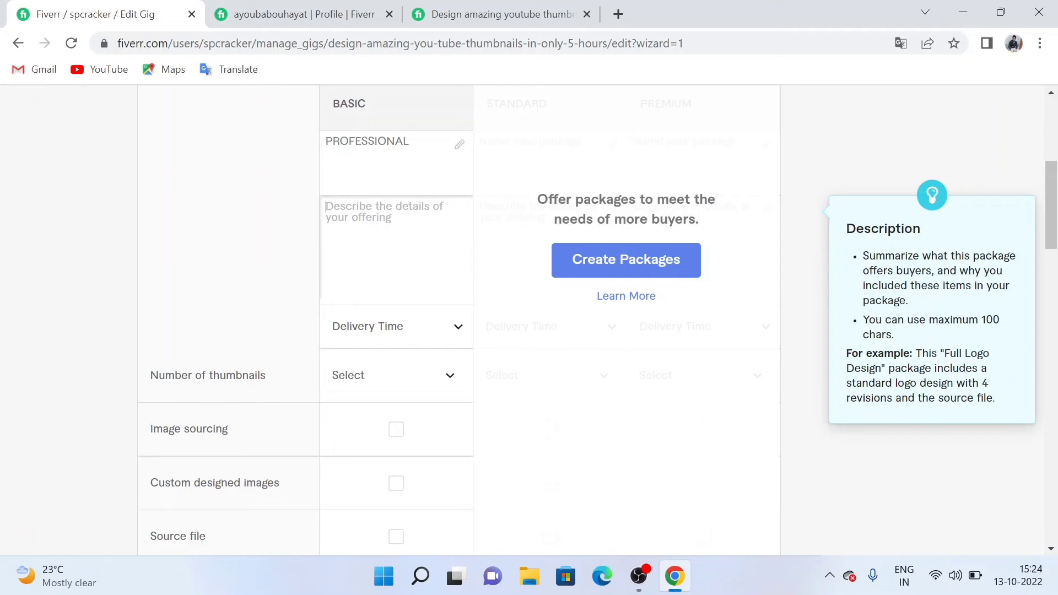
type("I will")
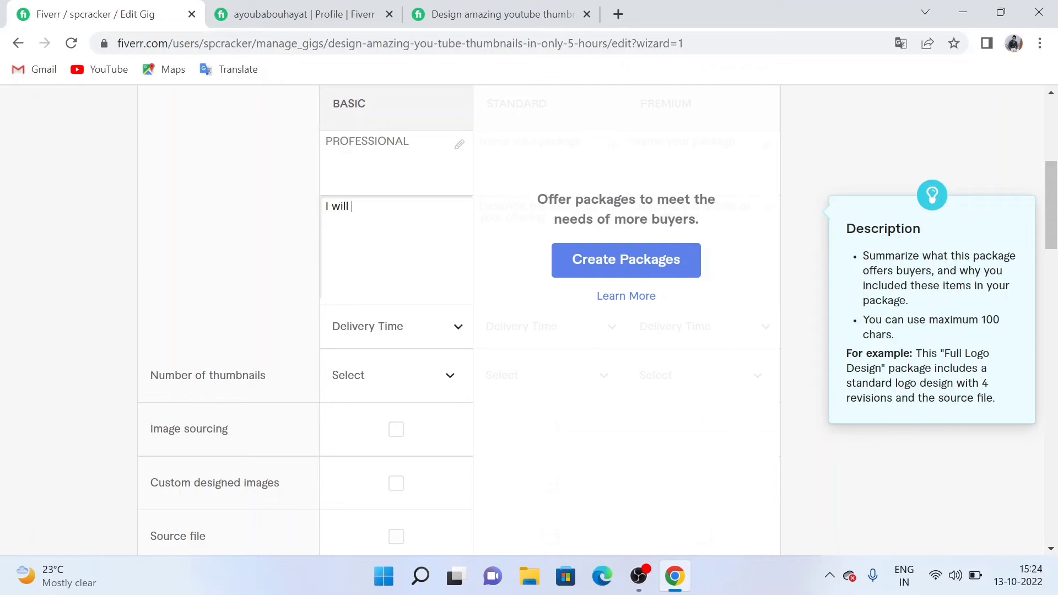
type(" Create %")
key("BackSpace")
type("5 Thu")
type("bnails")
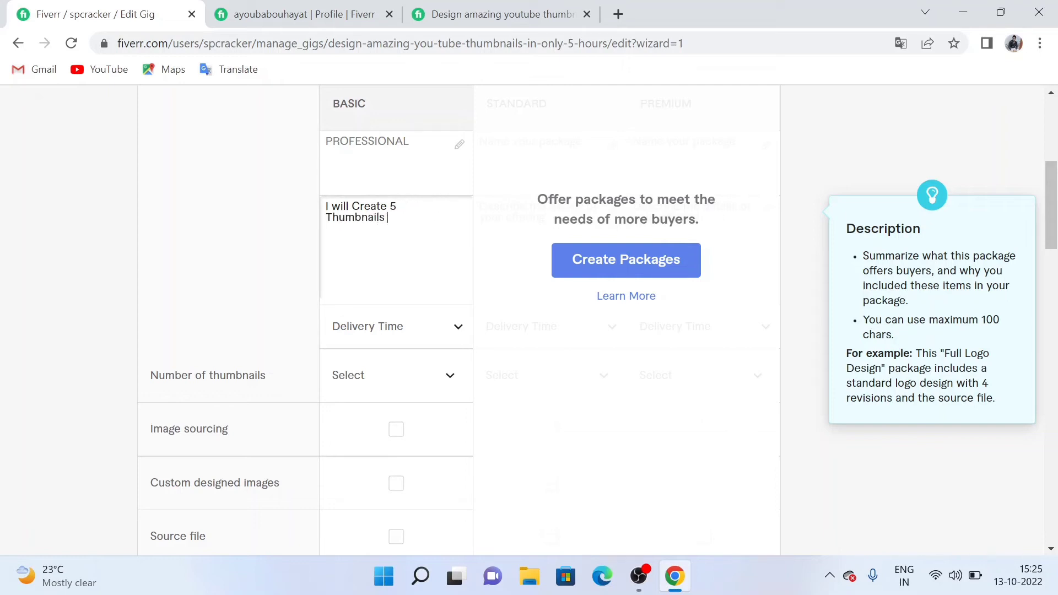
type(" with HD Quality")
- Examine the reference YouTube thumbnail gig's reviews, seller details and package offer, and return to the gig being edited
left_click(532, 17)
scroll(490, 132, "down", 5)
scroll(489, 130, "up", 4)
scroll(492, 133, "down", 2)
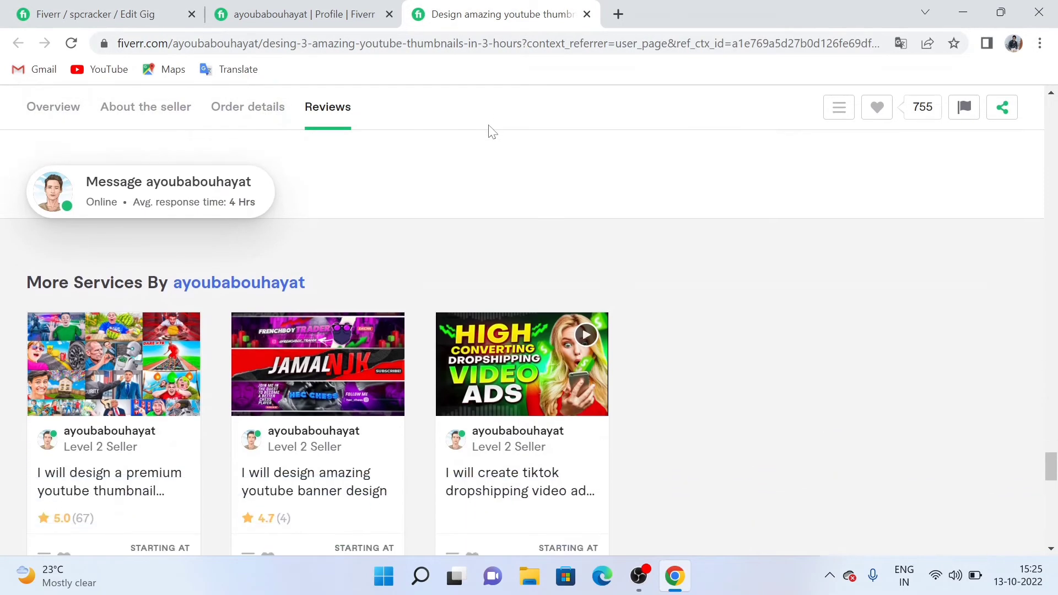
scroll(492, 133, "up", 10)
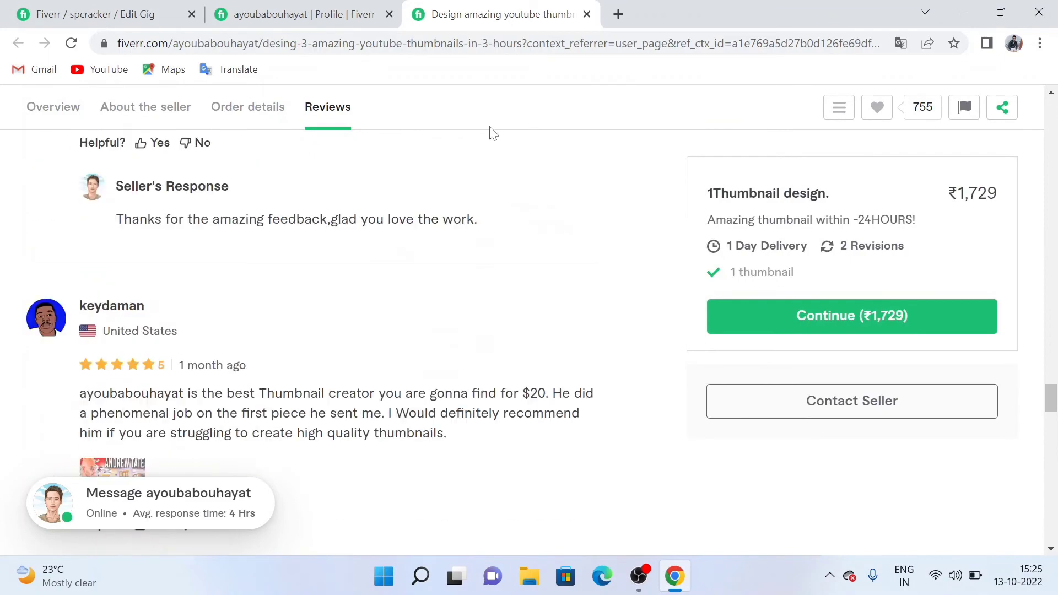
scroll(492, 133, "up", 5)
scroll(492, 132, "up", 15)
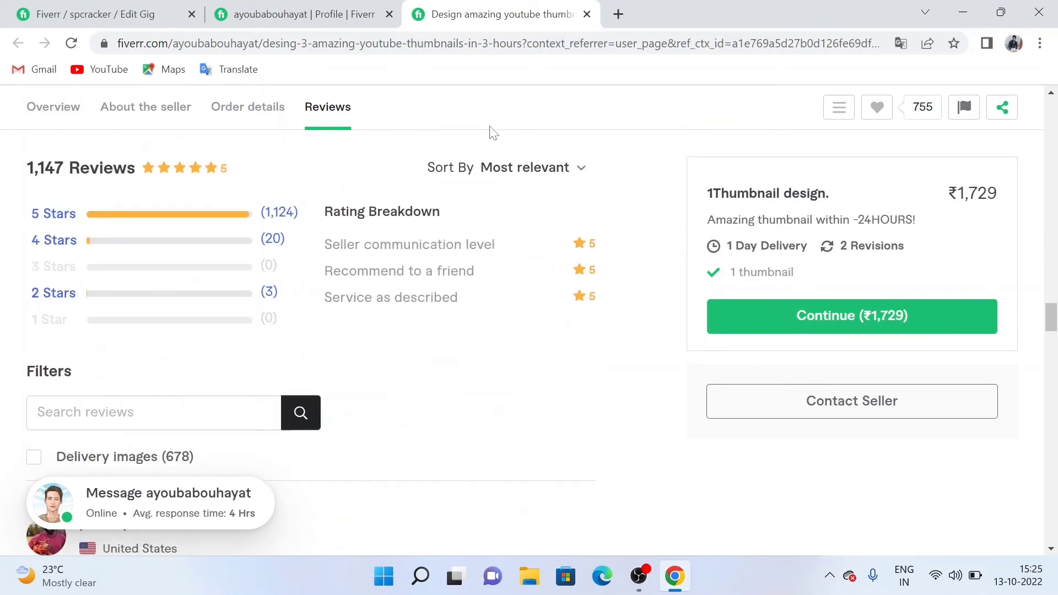
scroll(492, 132, "up", 15)
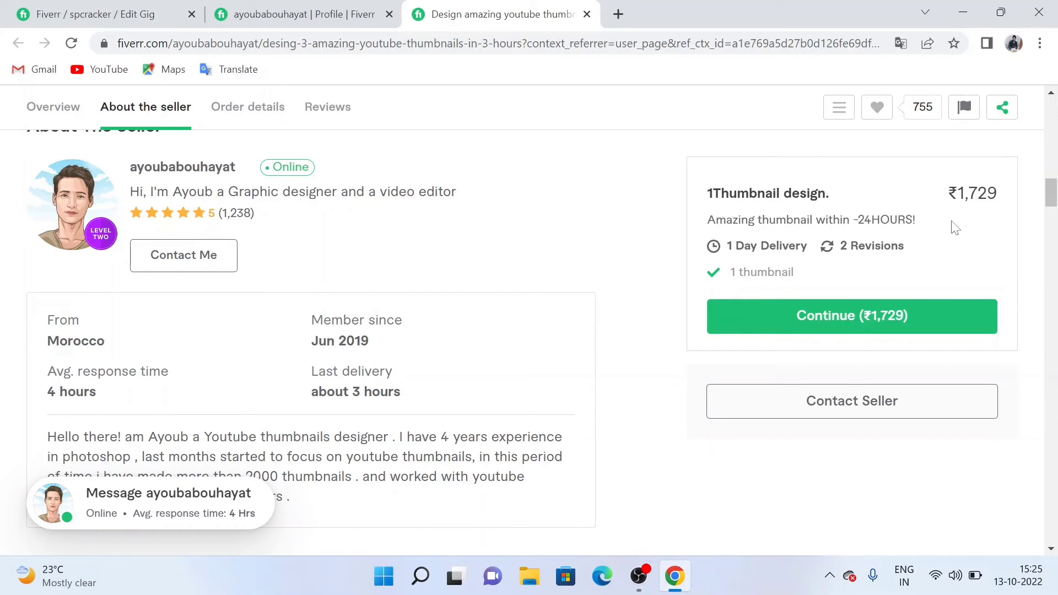
scroll(590, 168, "up", 1)
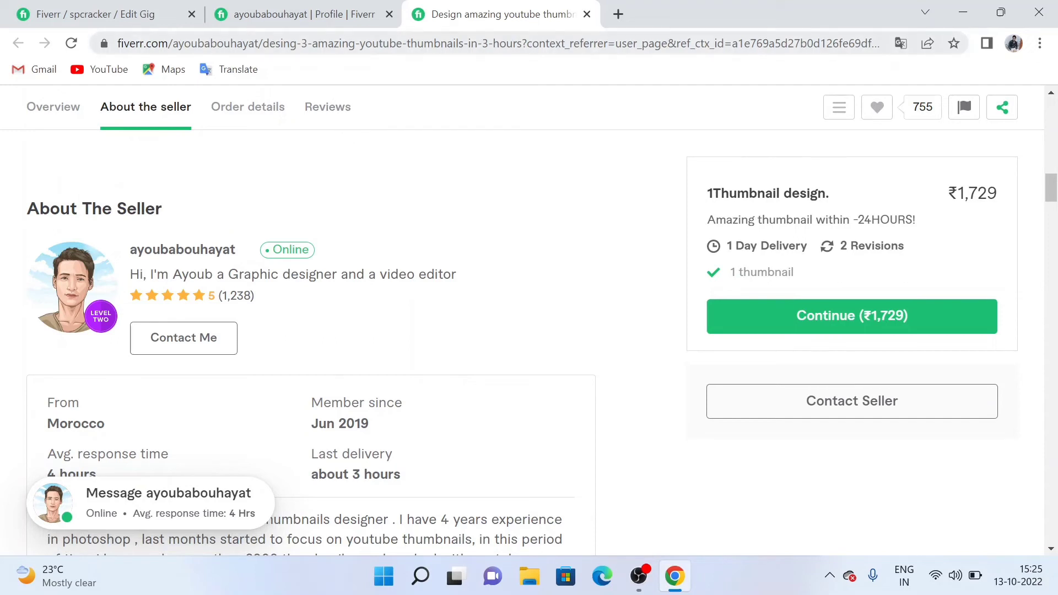
left_click(154, 24)
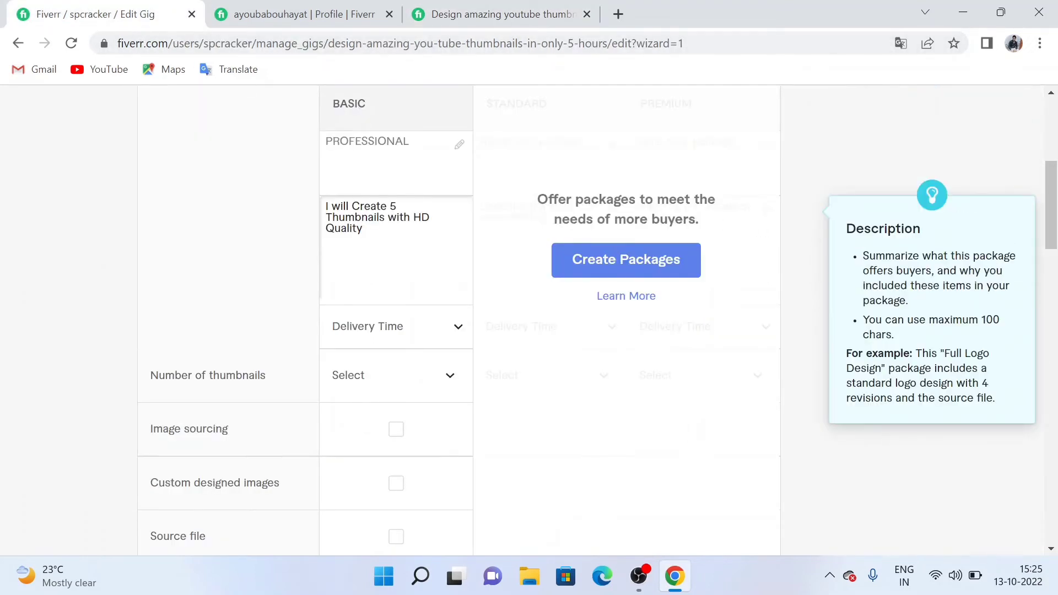
scroll(449, 236, "down", 1)
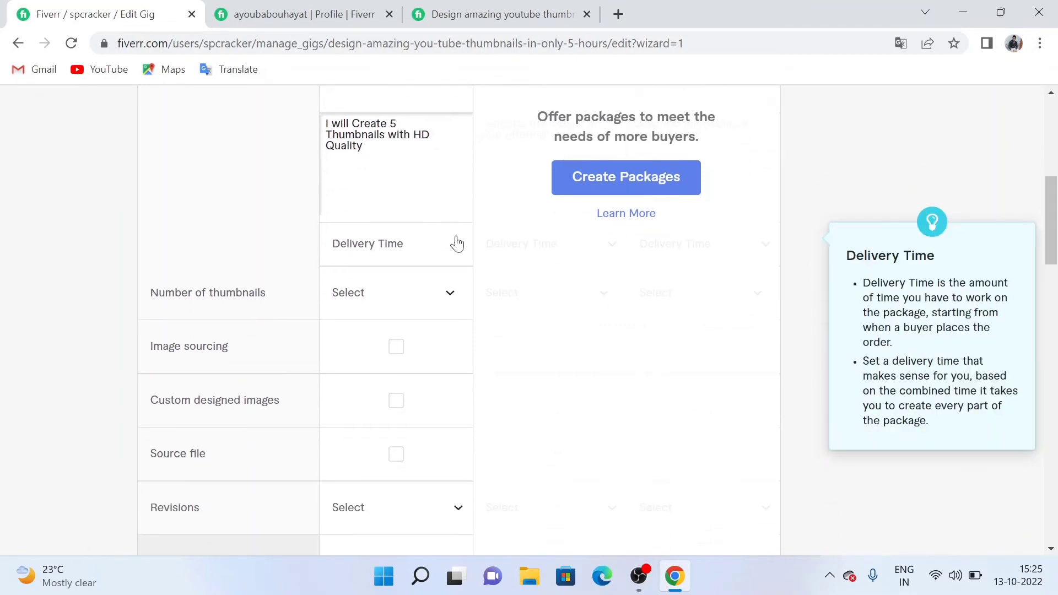
left_click(456, 249)
scroll(437, 283, "down", 4)
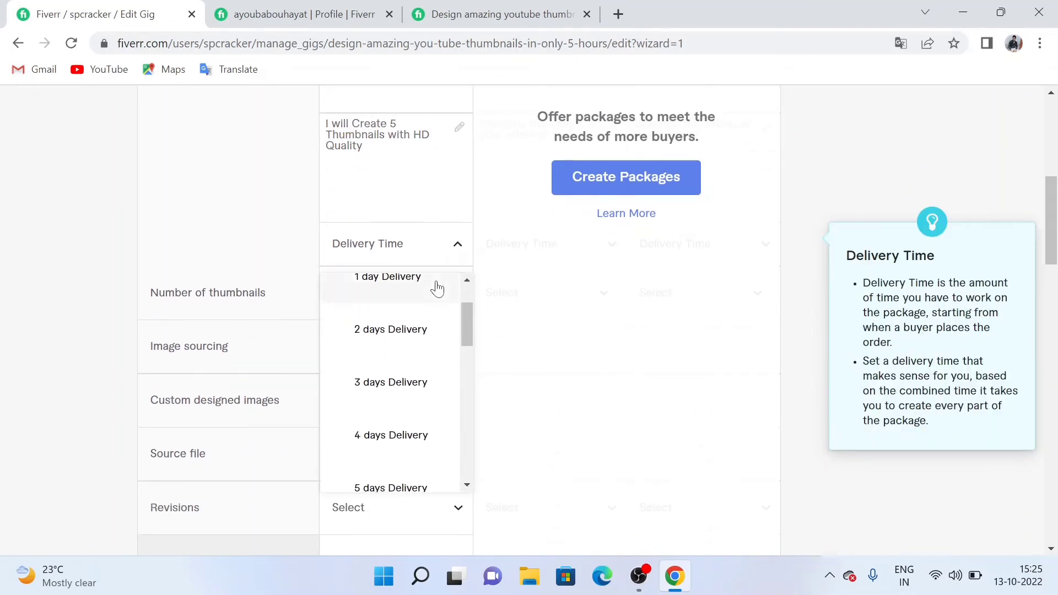
scroll(435, 283, "down", 4)
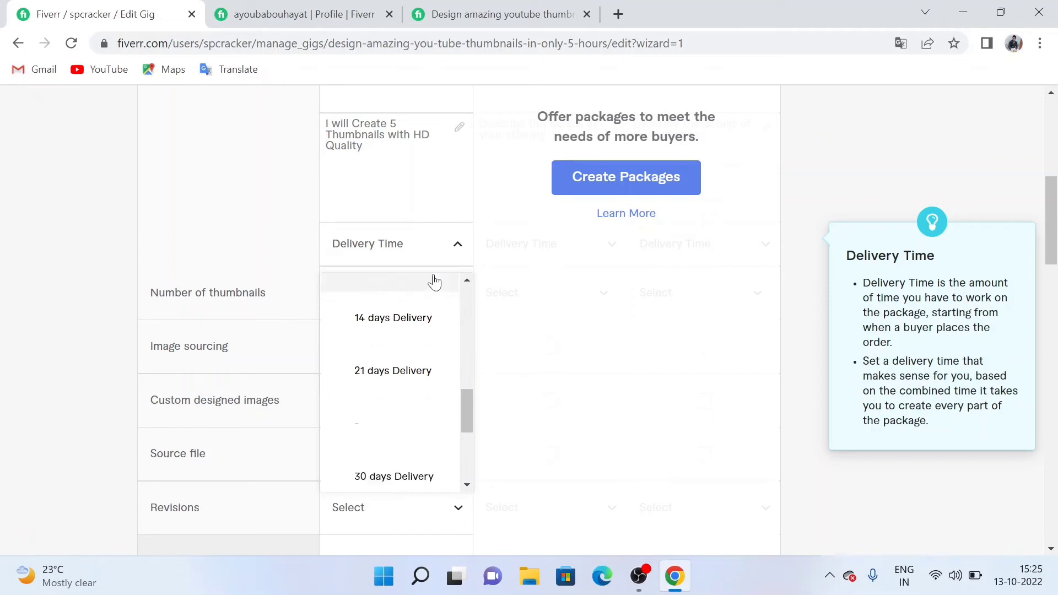
scroll(433, 278, "down", 2)
scroll(413, 237, "down", 2)
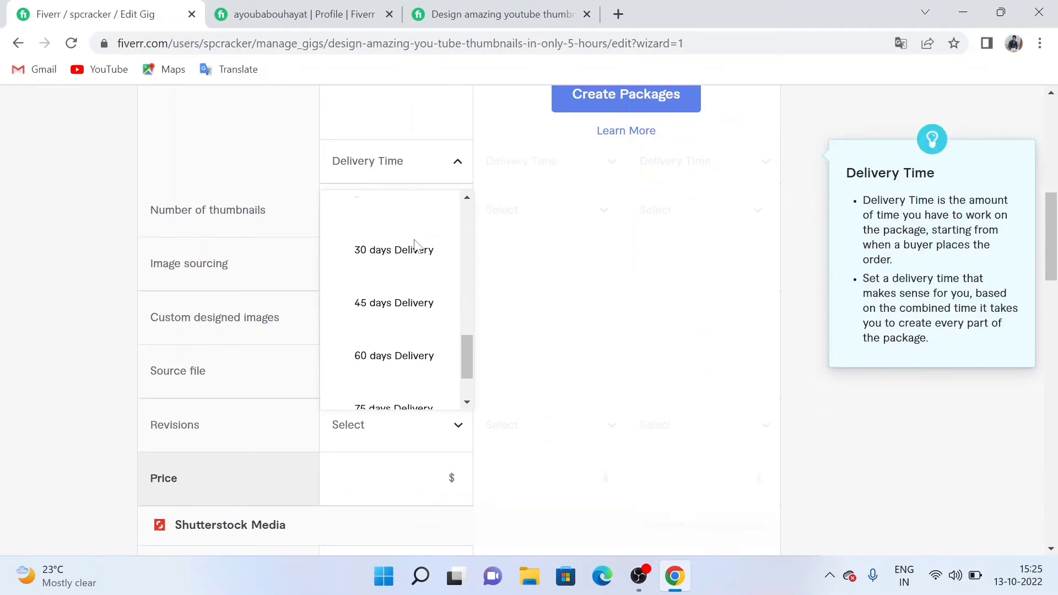
scroll(414, 243, "up", 10)
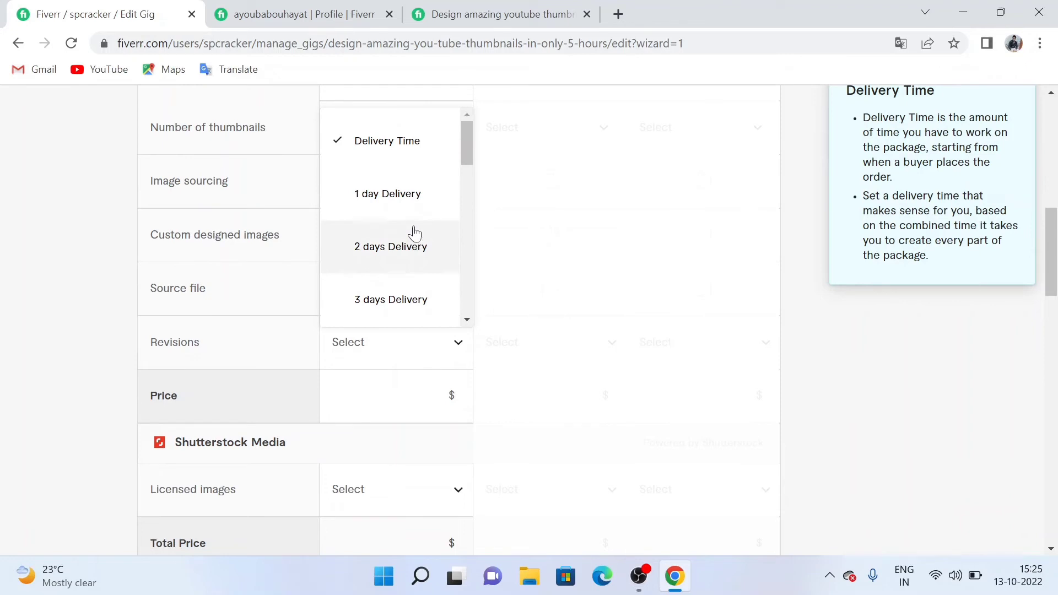
left_click(410, 142)
left_click(413, 145)
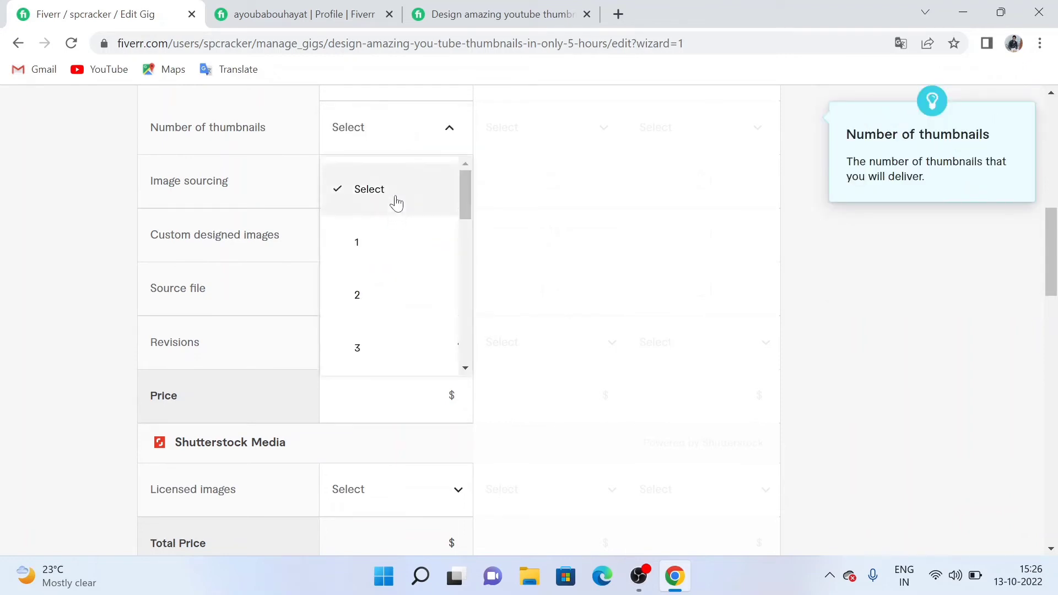
left_click(443, 132)
left_click(443, 132)
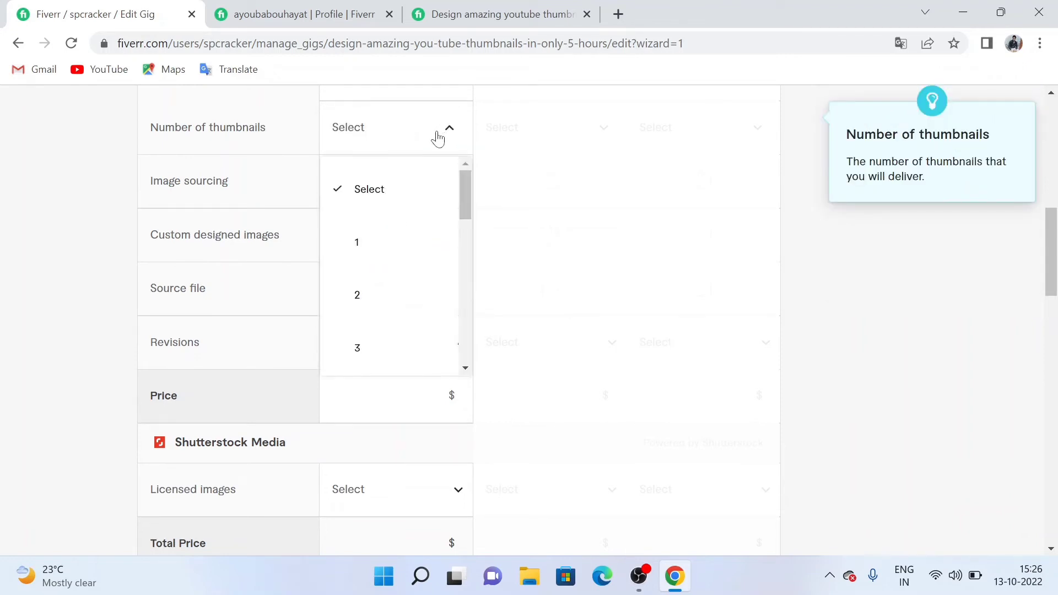
- Set the Basic package's delivery time to 1 day
scroll(474, 165, "up", 1)
scroll(477, 168, "up", 1)
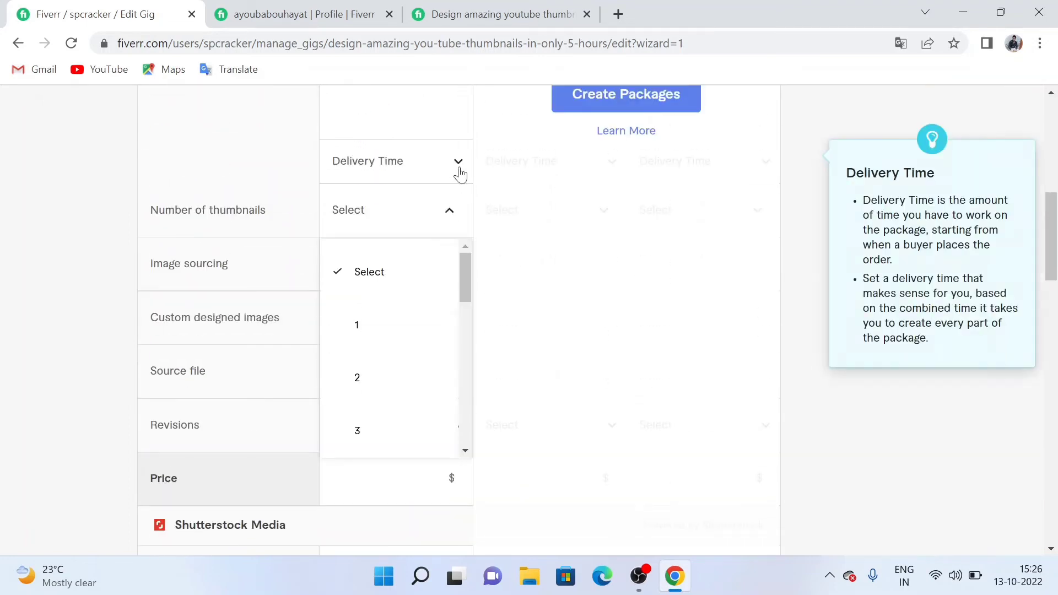
left_click(447, 165)
left_click(403, 269)
scroll(484, 184, "up", 6)
scroll(477, 207, "down", 6)
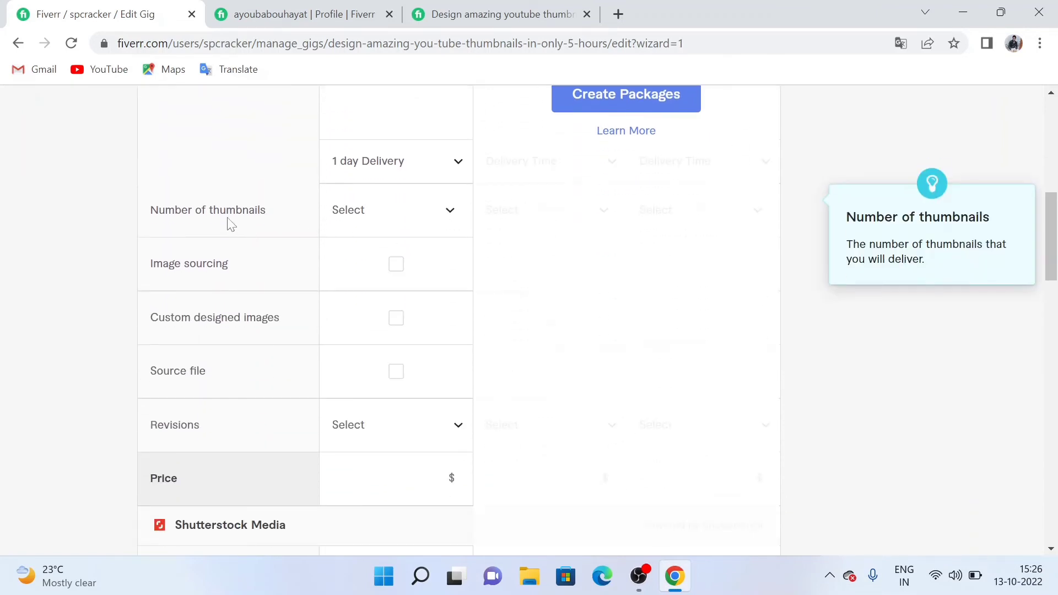
- Set the Basic package's number of thumbnails to 5
left_click(424, 223)
scroll(414, 251, "down", 5)
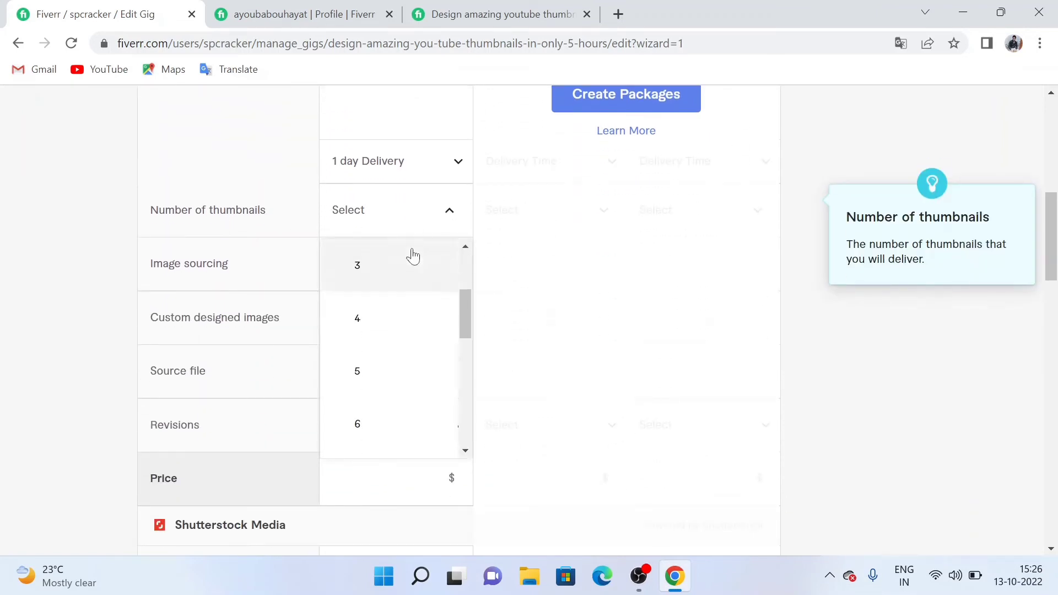
left_click(395, 267)
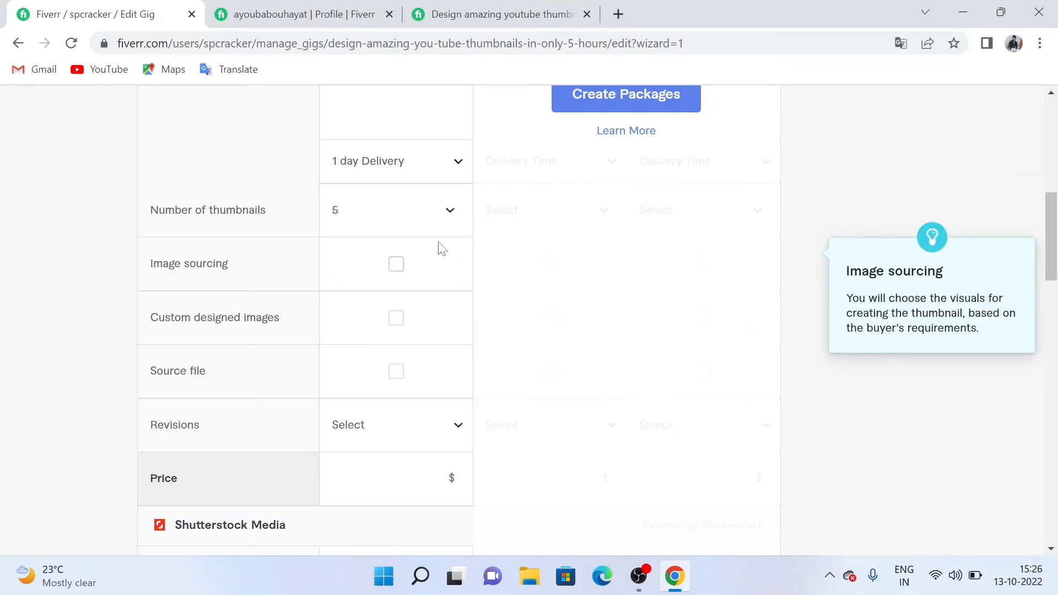
- Include image sourcing, custom designed images and the source file in the Basic package
scroll(439, 232, "down", 3)
scroll(441, 230, "up", 1)
scroll(439, 231, "up", 8)
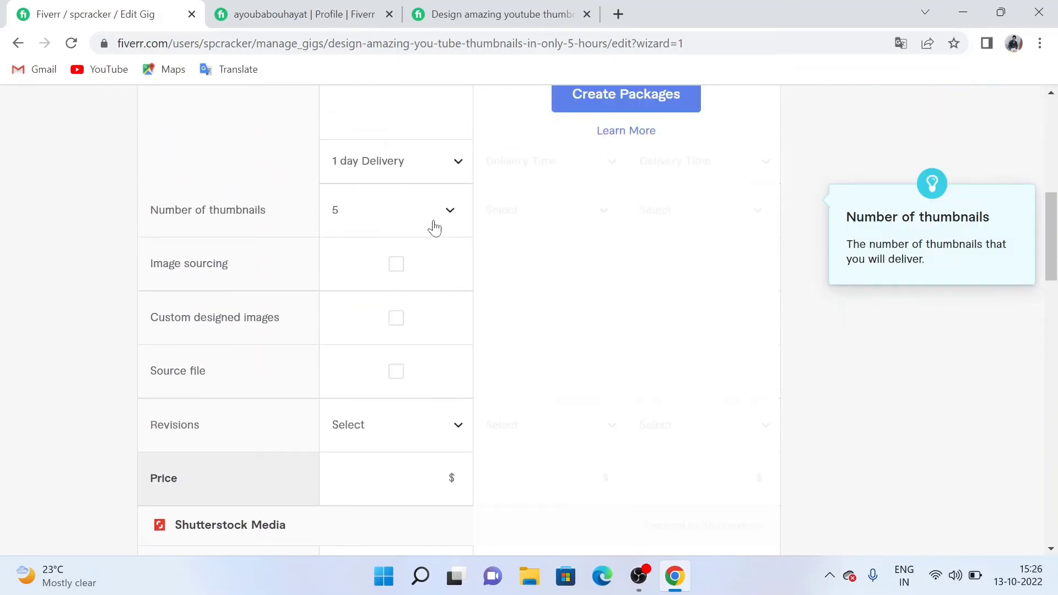
scroll(431, 234, "down", 6)
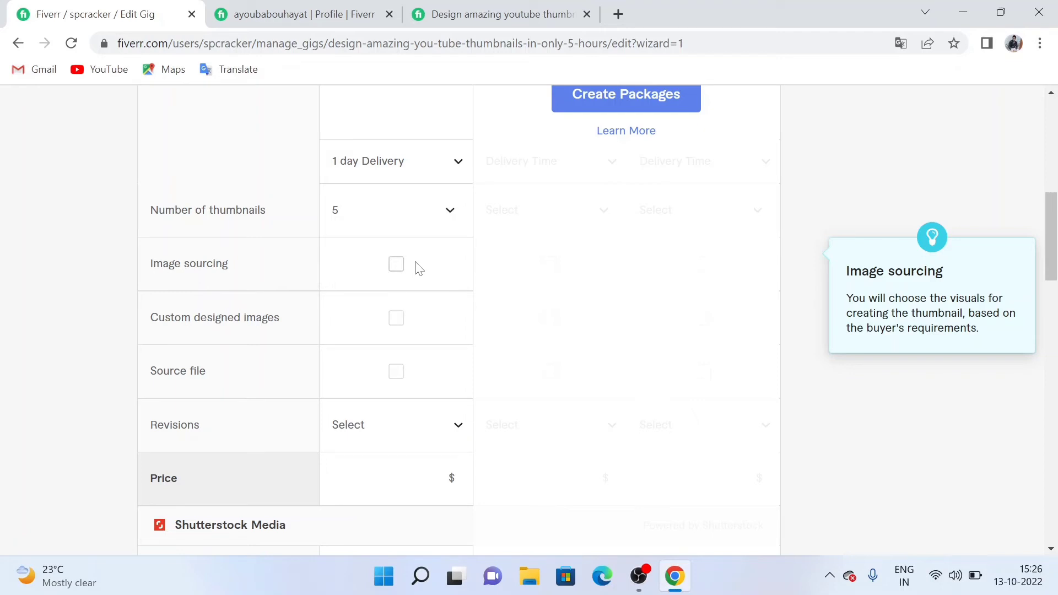
left_click(395, 269)
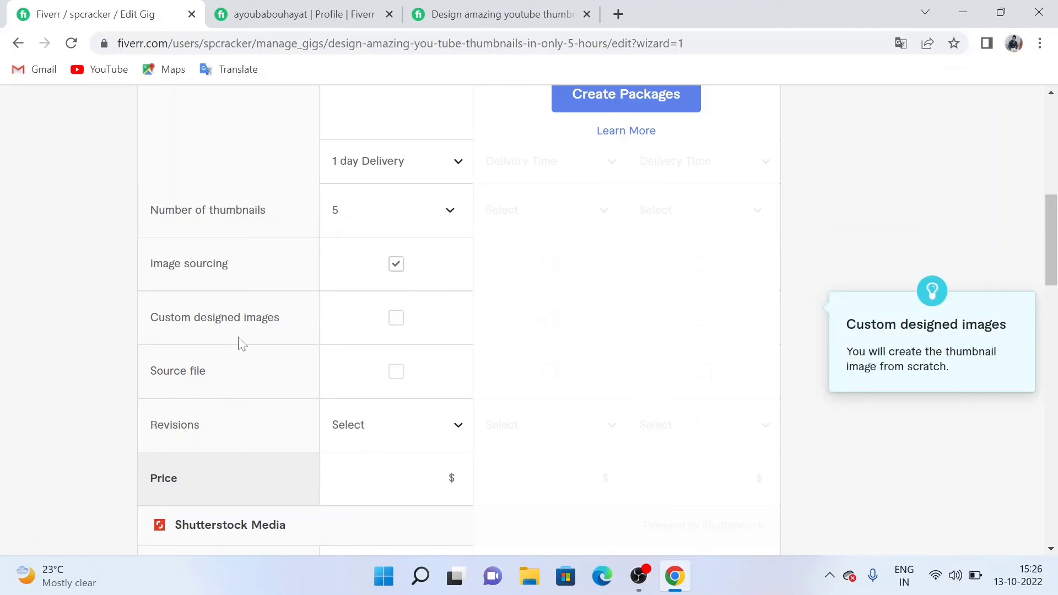
left_click(397, 320)
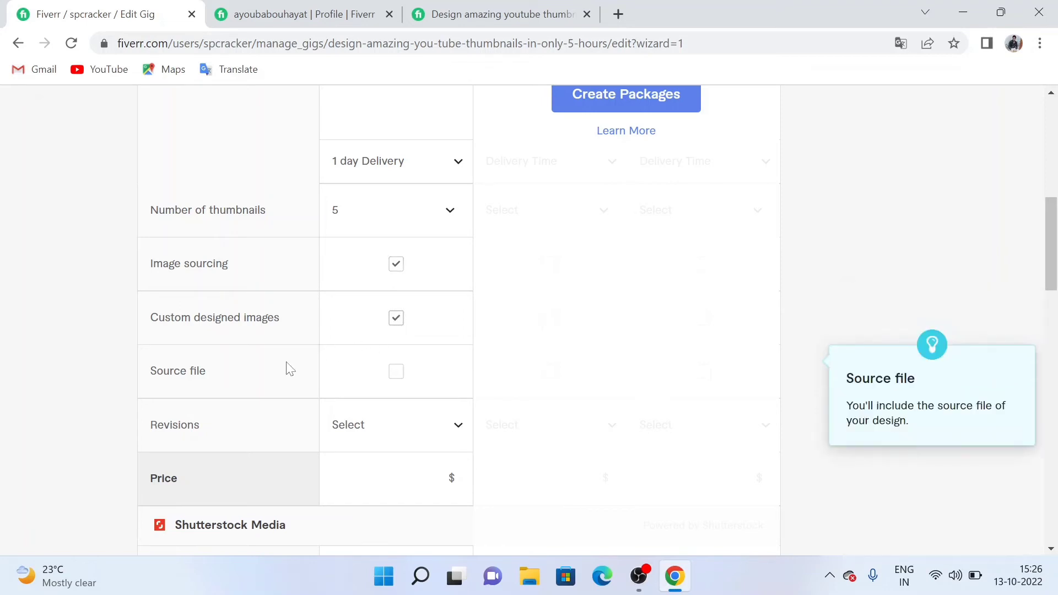
left_click(398, 373)
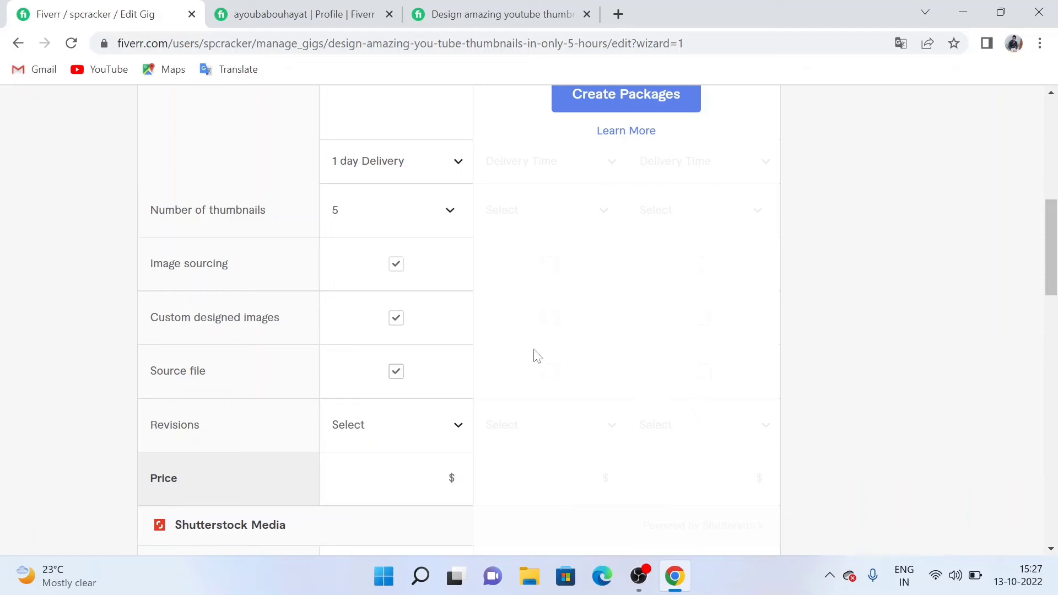
- Set the Basic package's revisions to UNLIMITED
scroll(376, 433, "down", 1)
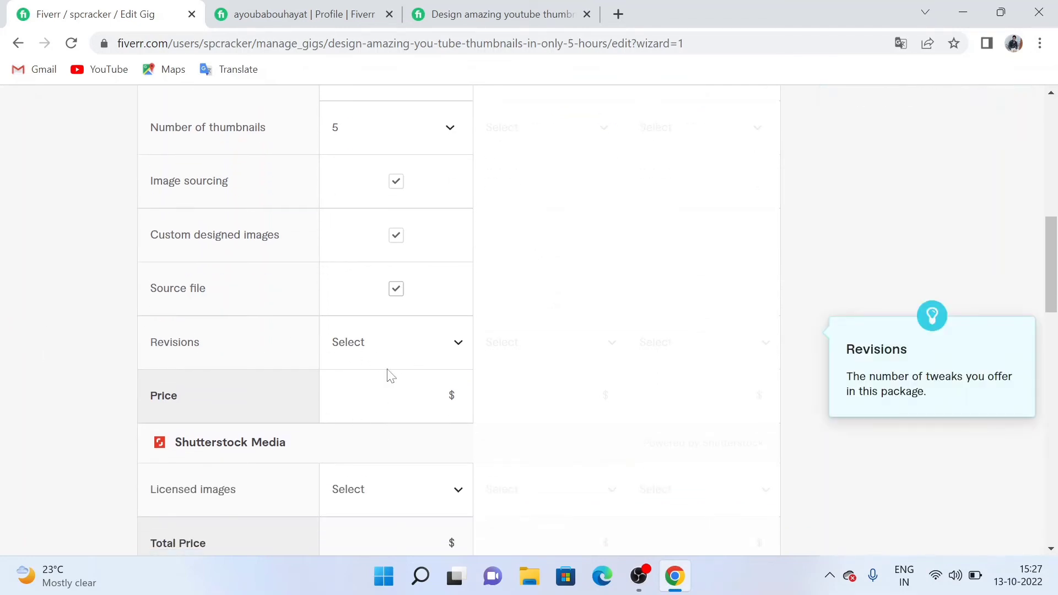
left_click(428, 348)
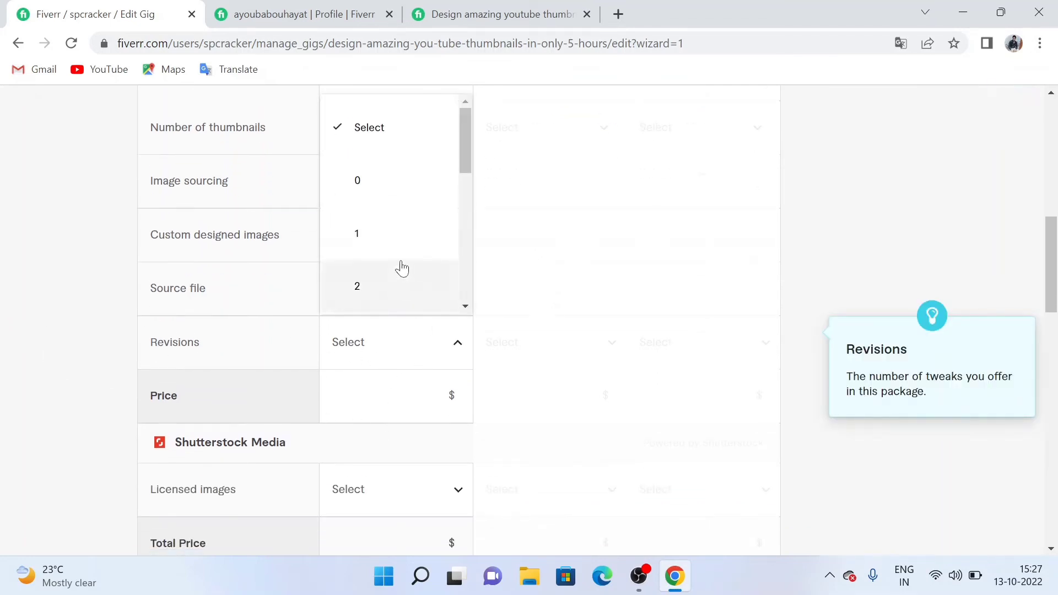
scroll(357, 265, "down", 6)
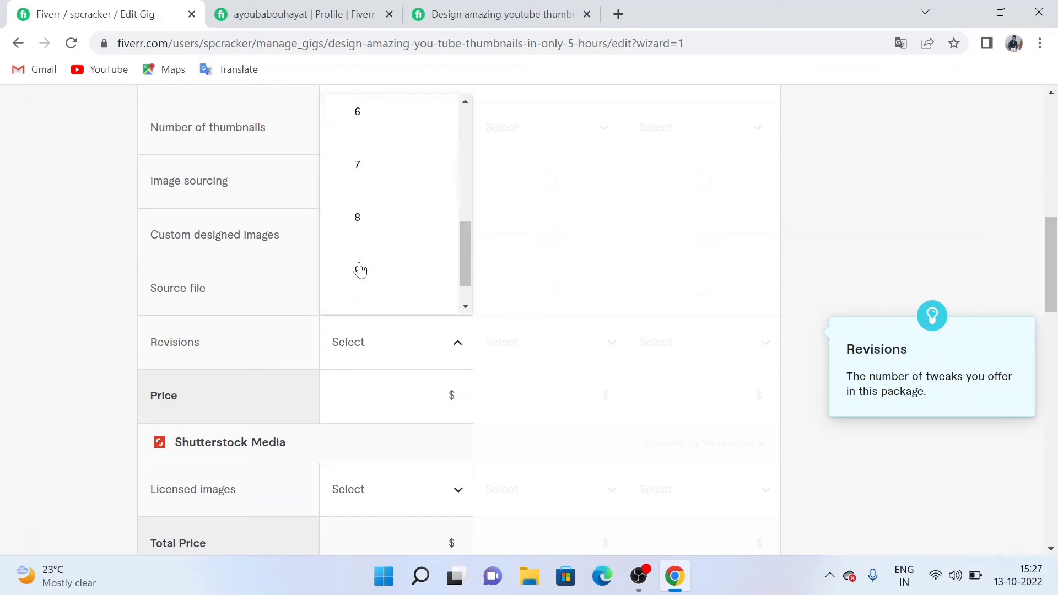
scroll(361, 270, "down", 1)
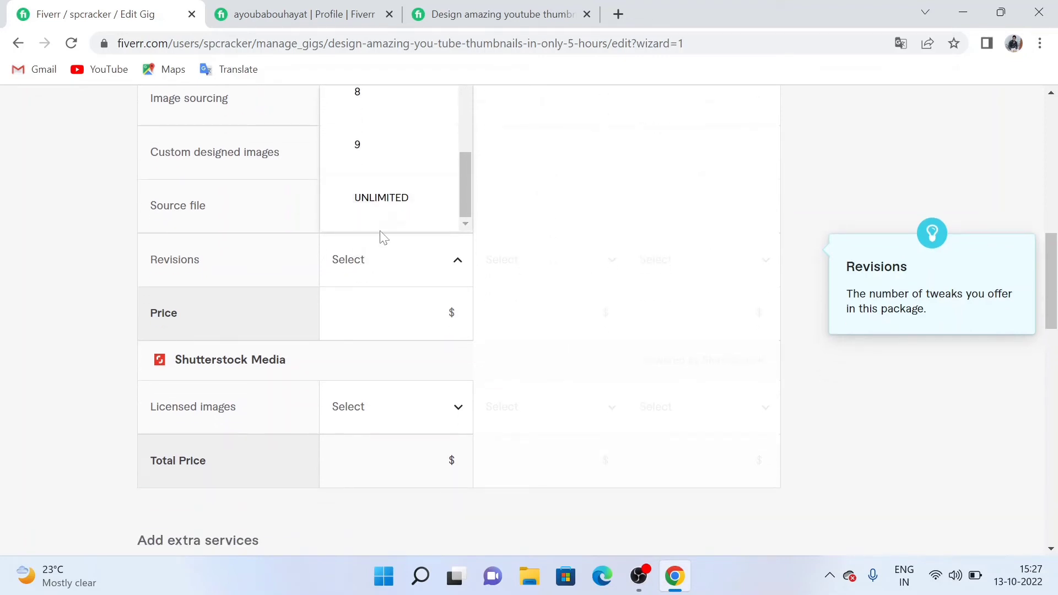
left_click(388, 203)
- Set the Basic package's price to $5
scroll(380, 273, "down", 3)
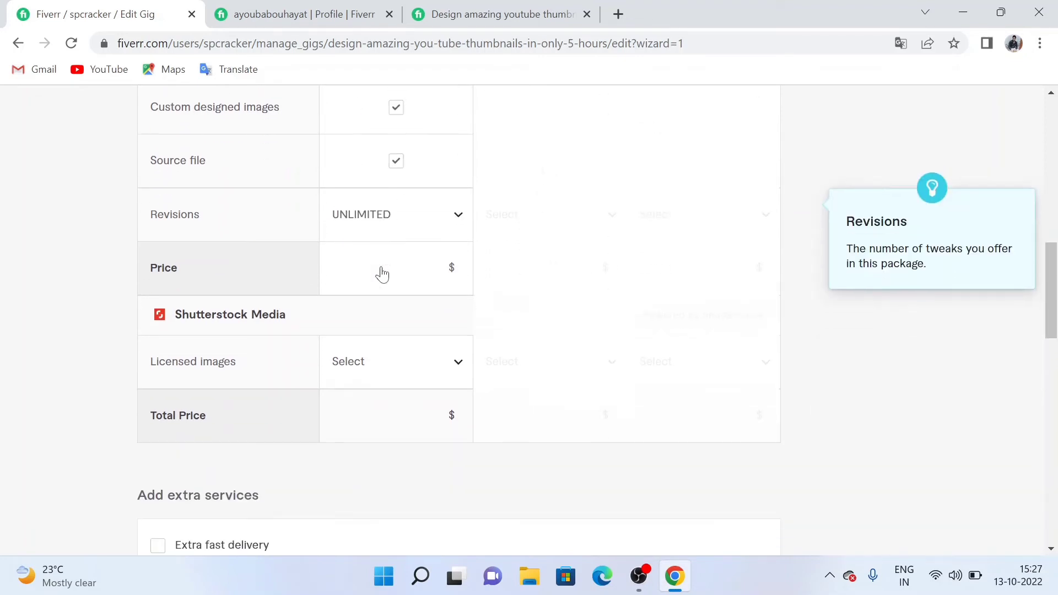
scroll(380, 270, "up", 1)
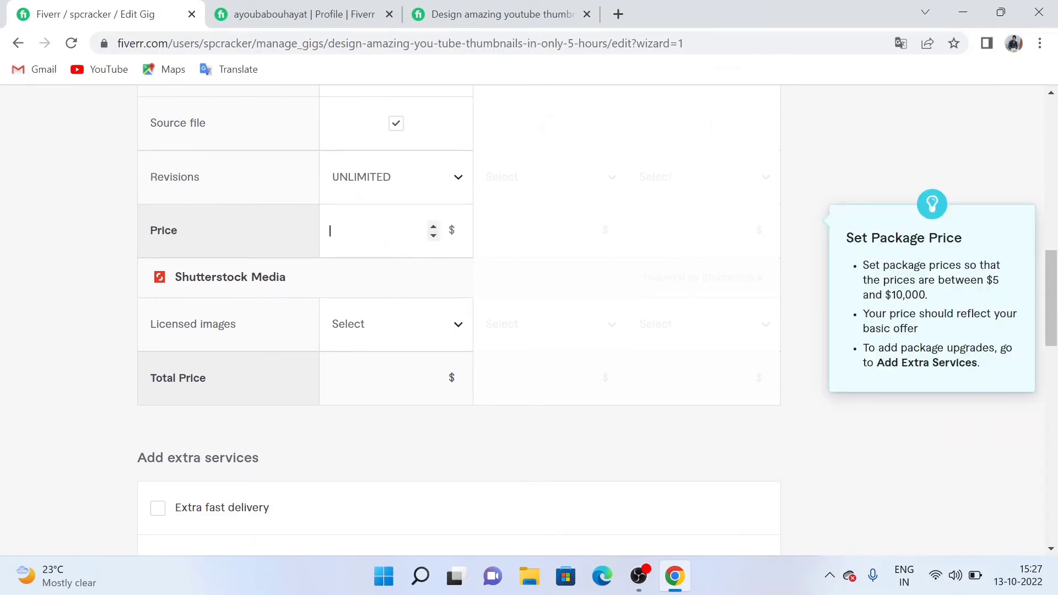
type("5")
key("ctrl+a")
type("10")
left_click(433, 236)
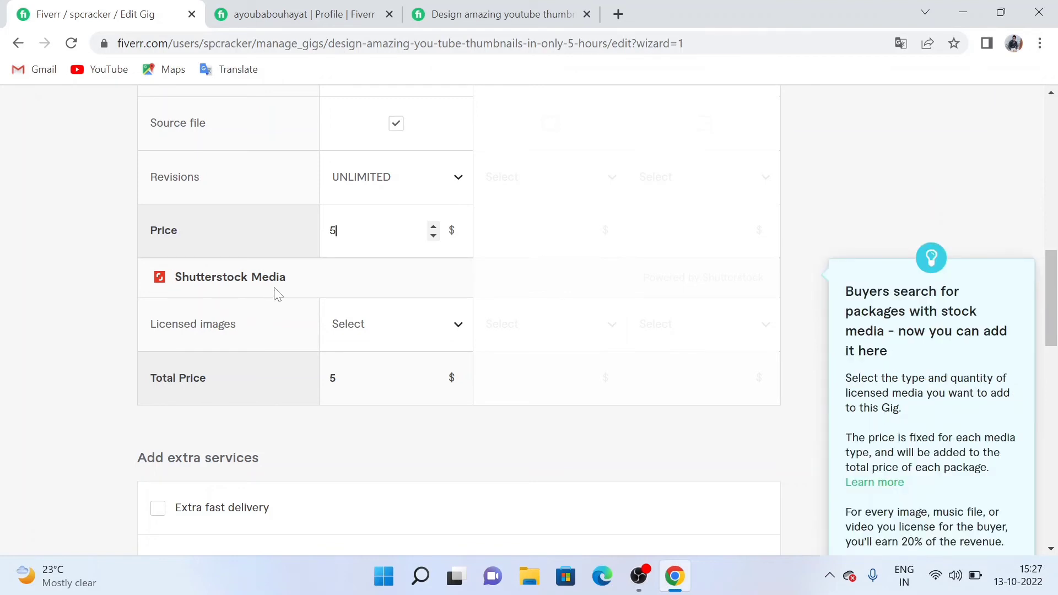
- Review the quantities and prices of Shutterstock licensed images offered for the Basic package, without choosing one
scroll(308, 282, "down", 2)
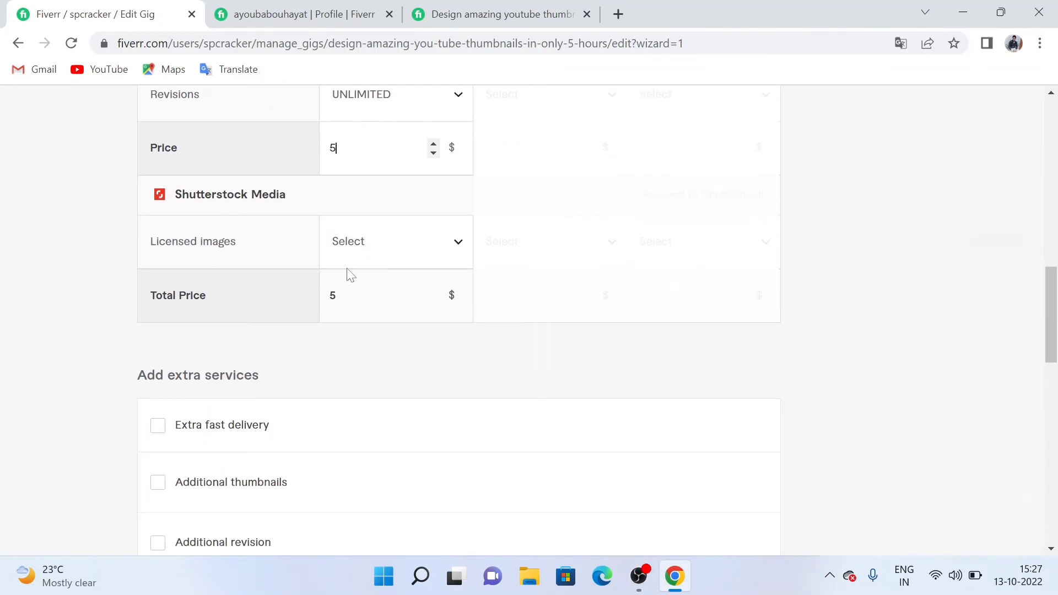
left_click(459, 241)
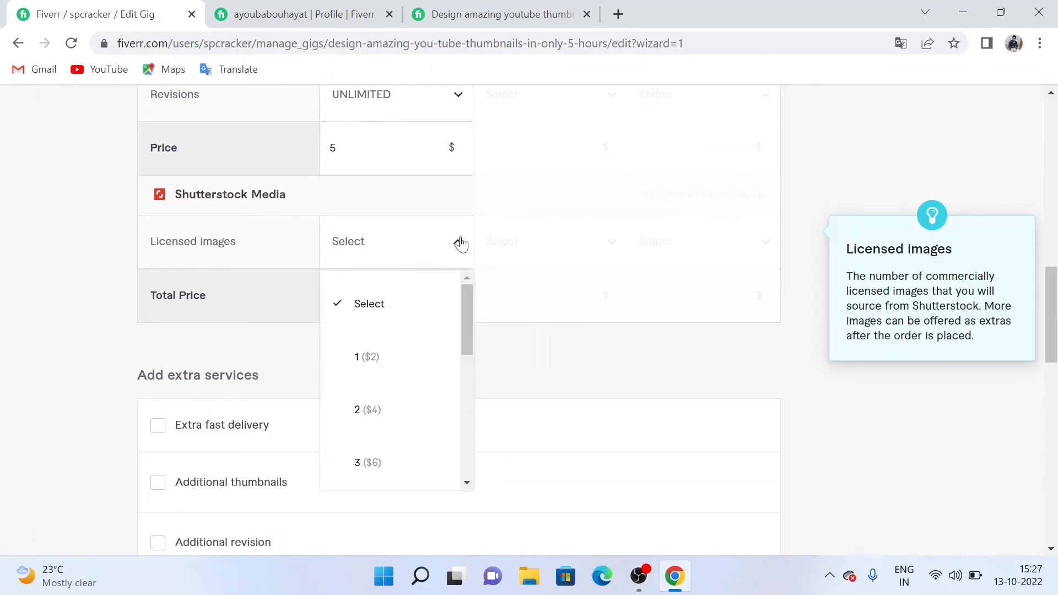
scroll(438, 310, "down", 3)
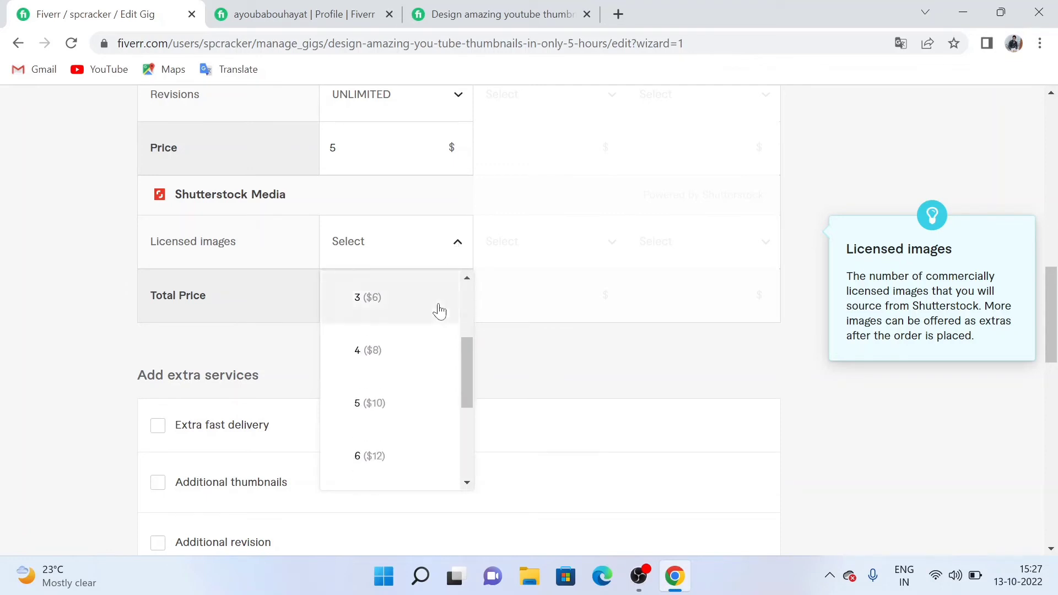
scroll(439, 311, "up", 3)
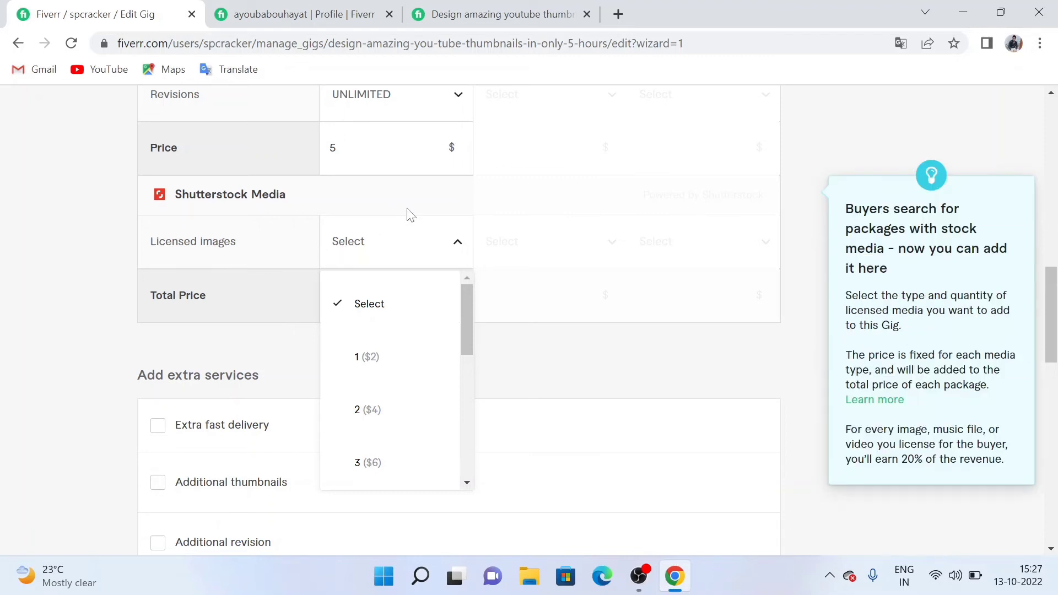
left_click(455, 242)
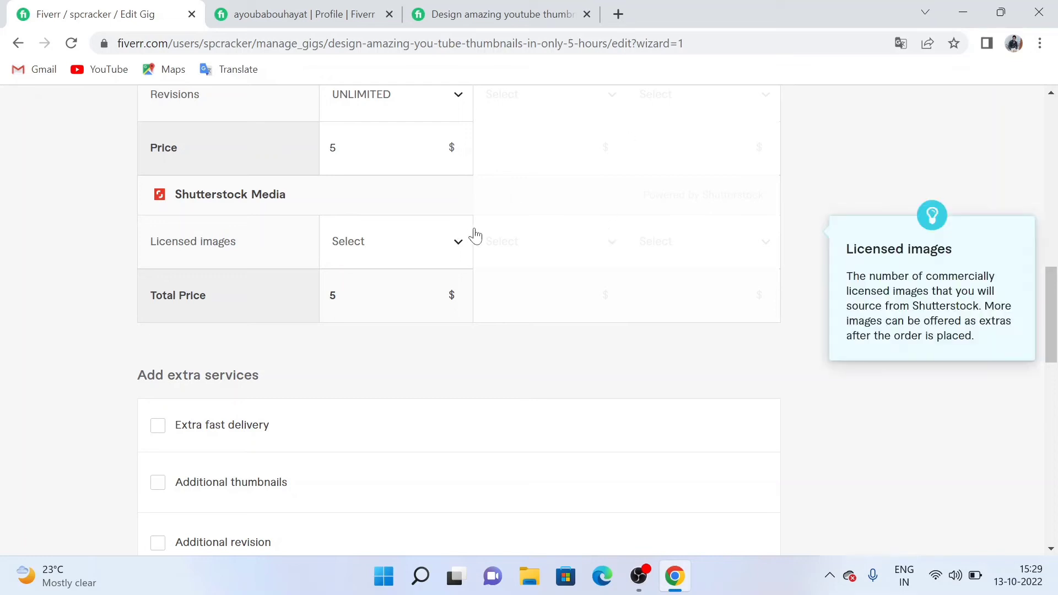
scroll(490, 225, "down", 6)
scroll(512, 225, "up", 6)
scroll(514, 228, "down", 5)
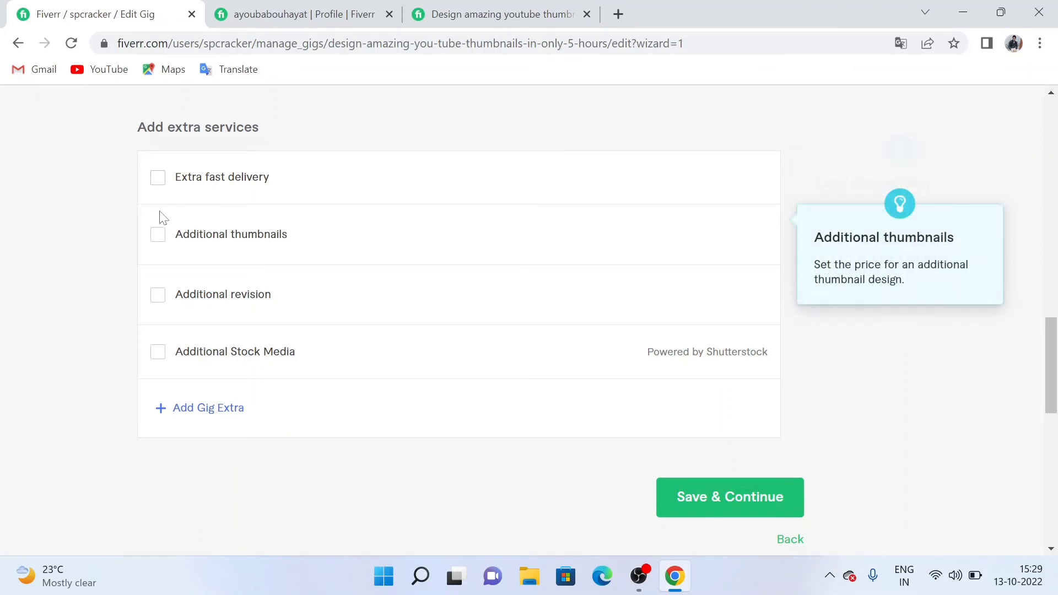
left_click(158, 177)
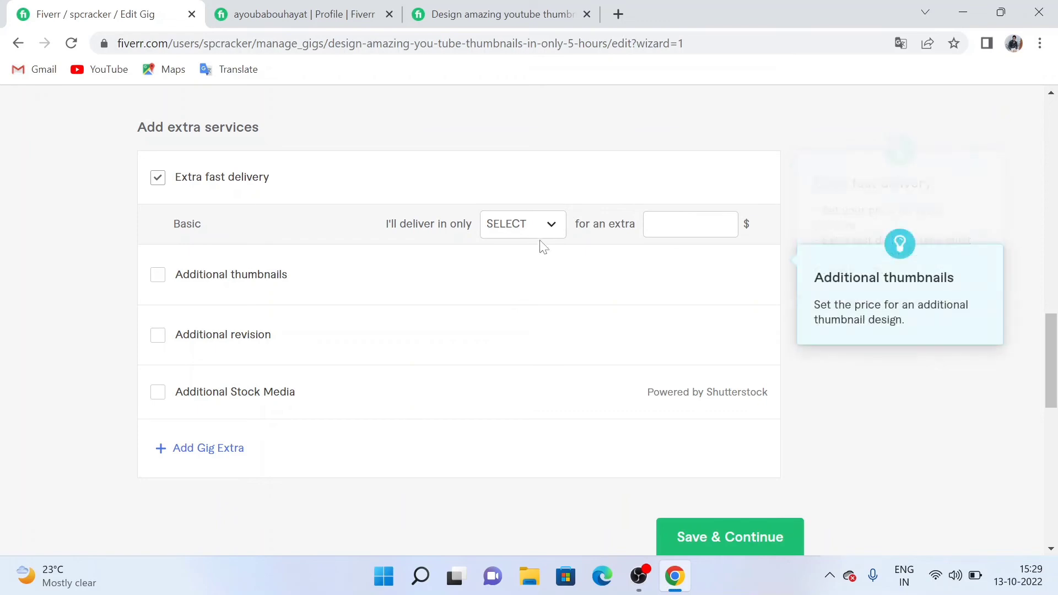
left_click(549, 224)
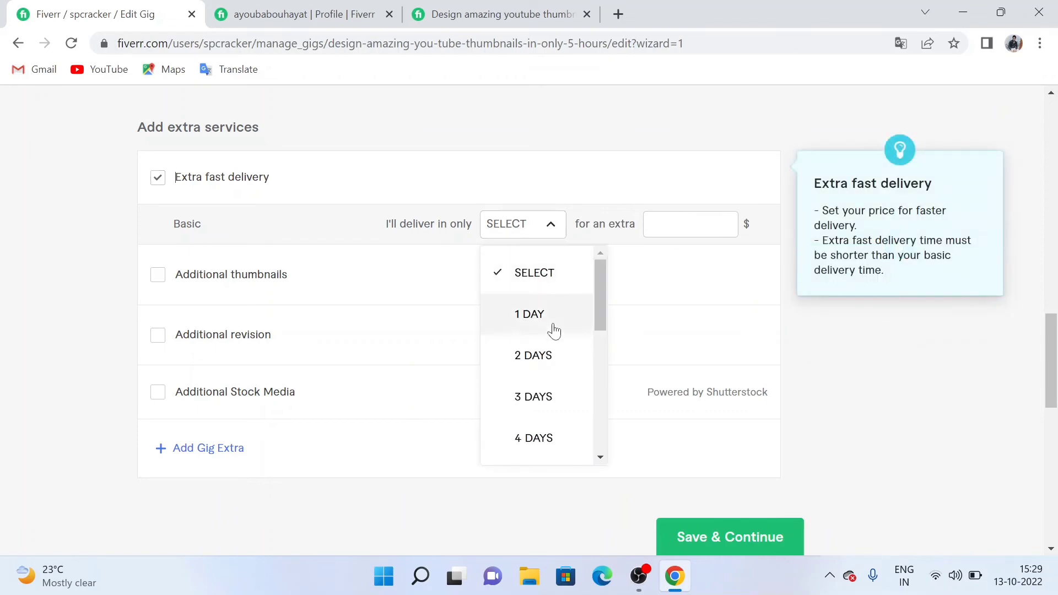
scroll(547, 315, "down", 7)
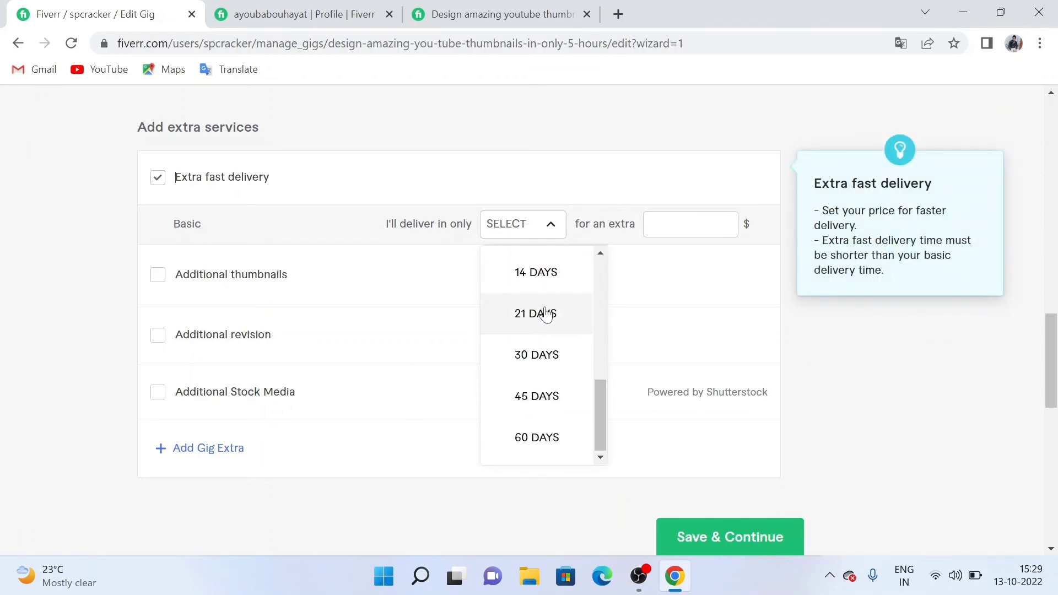
scroll(543, 309, "up", 12)
scroll(541, 305, "down", 9)
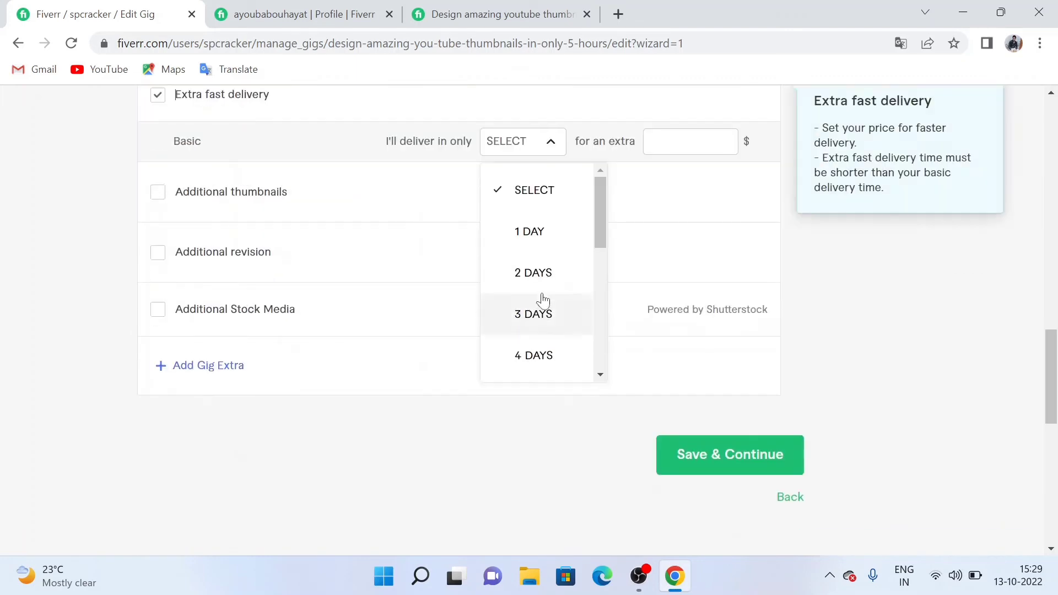
left_click(551, 144)
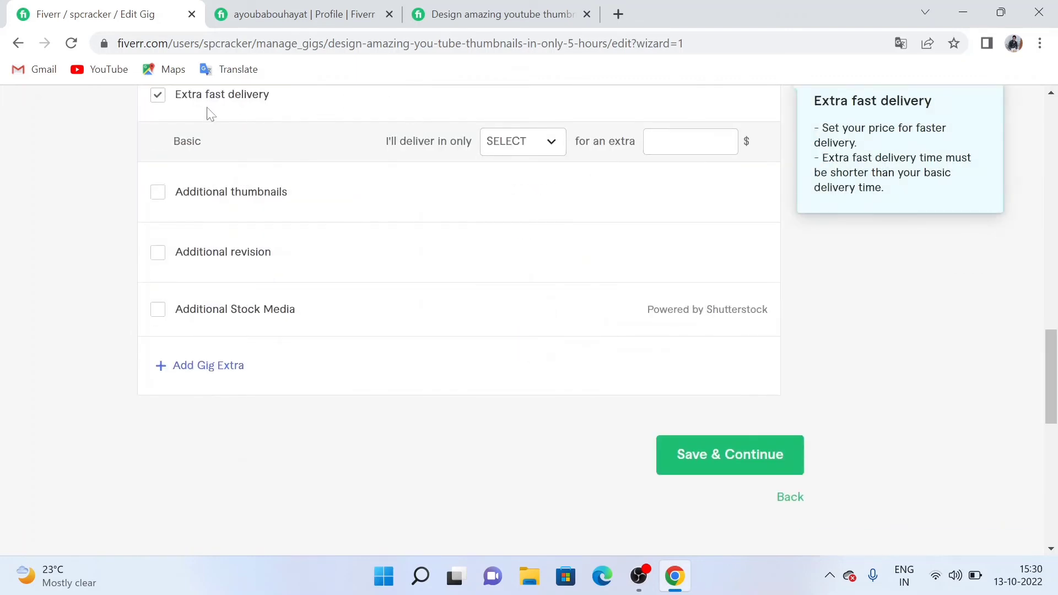
left_click(159, 96)
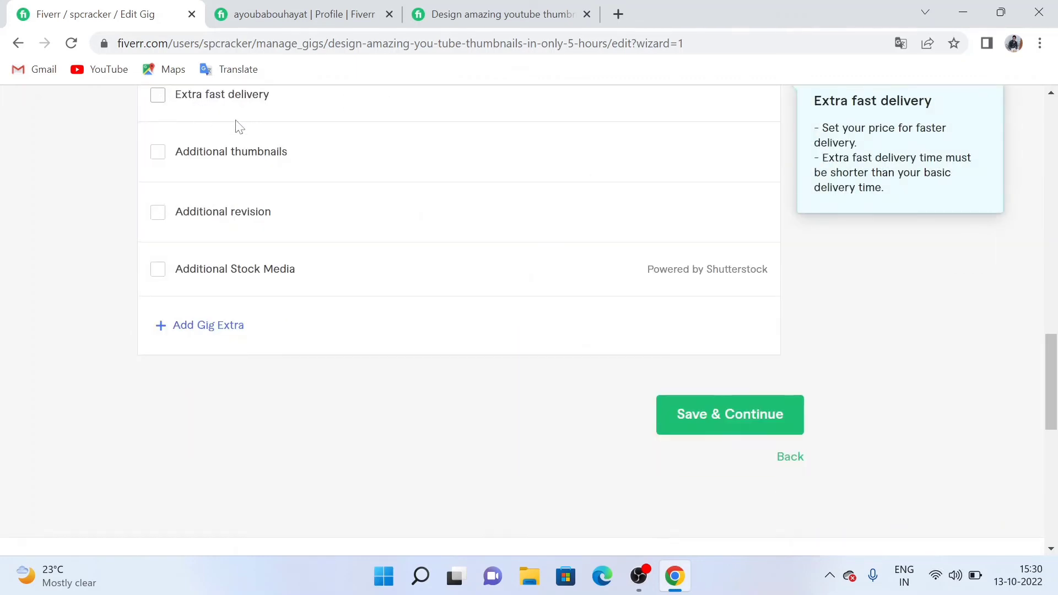
- Examine the extra services for additional thumbnails, additional revision and additional stock media
mouse_move(207, 169)
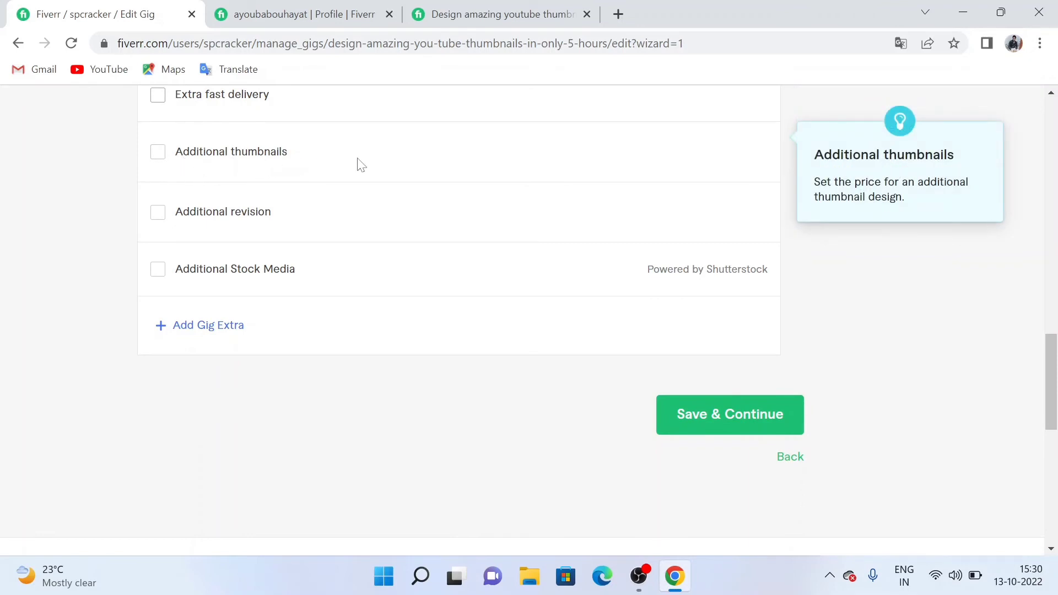
mouse_move(220, 225)
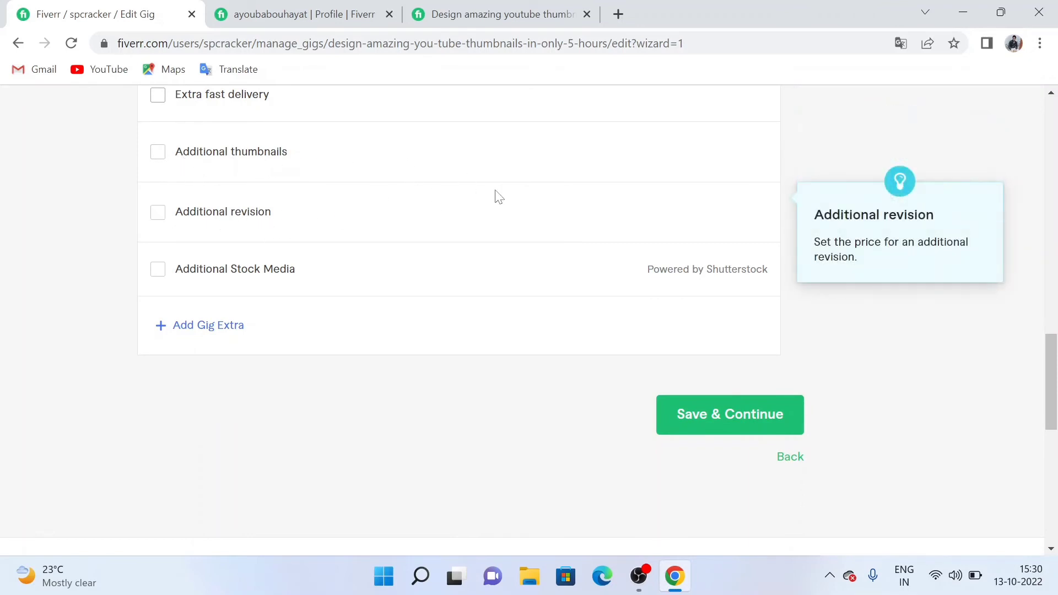
mouse_move(352, 262)
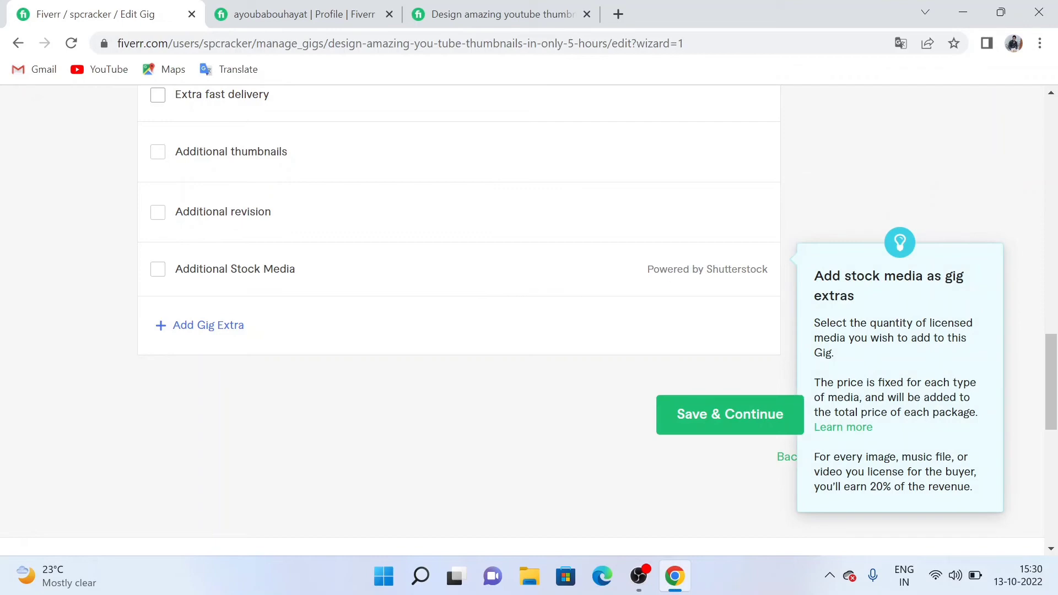
scroll(683, 207, "up", 3)
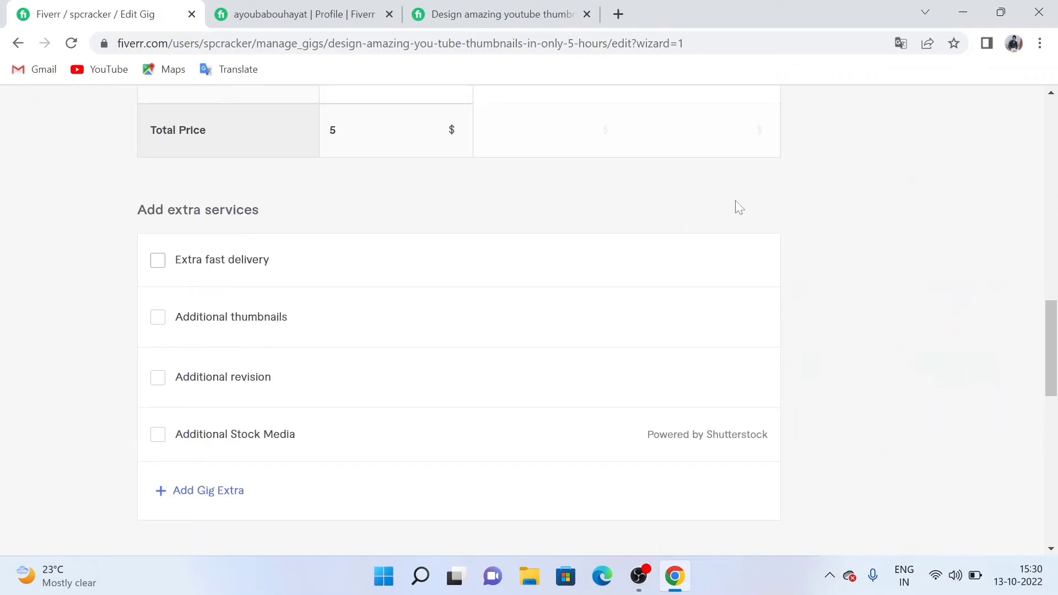
scroll(723, 212, "down", 3)
scroll(738, 207, "up", 3)
scroll(736, 209, "down", 2)
scroll(722, 207, "up", 2)
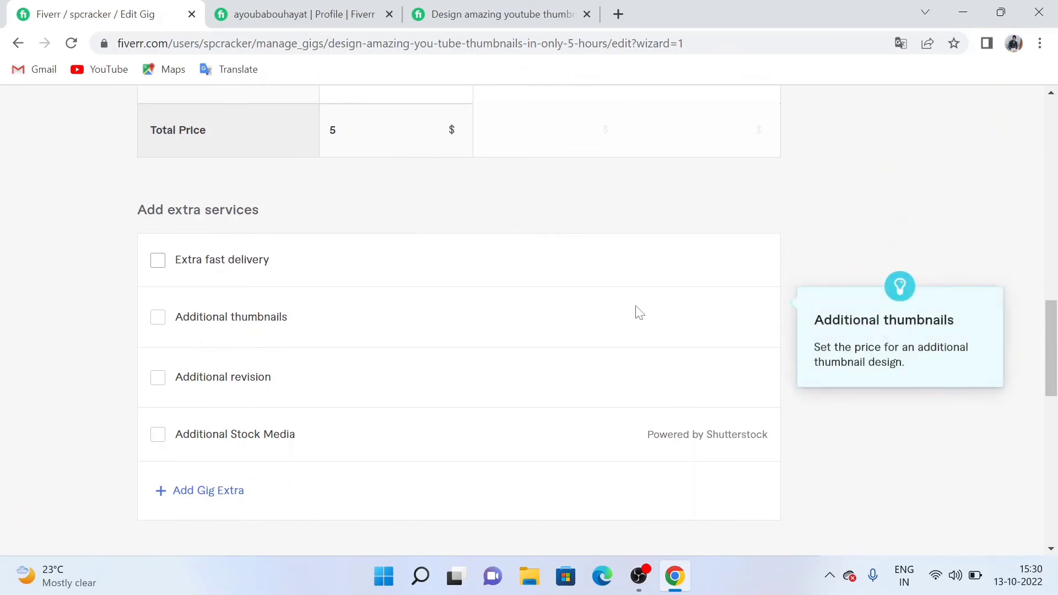
- Save the gig's pricing without extra services and continue to the Description & FAQ stage
scroll(634, 306, "down", 4)
left_click(707, 331)
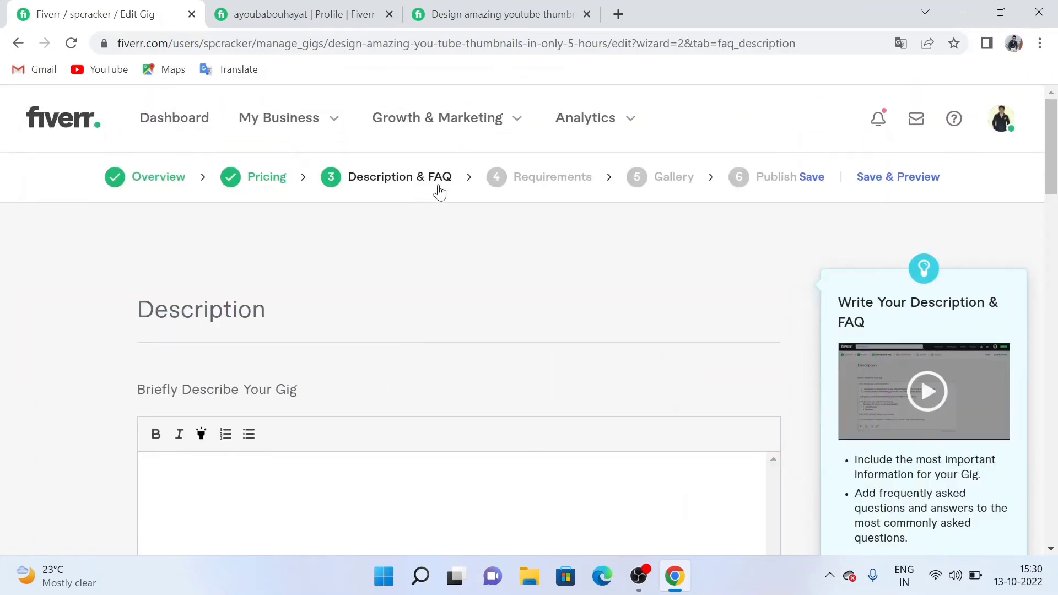
- Look over the gig description section, its character limit and the milestone workflow below it
scroll(437, 191, "down", 6)
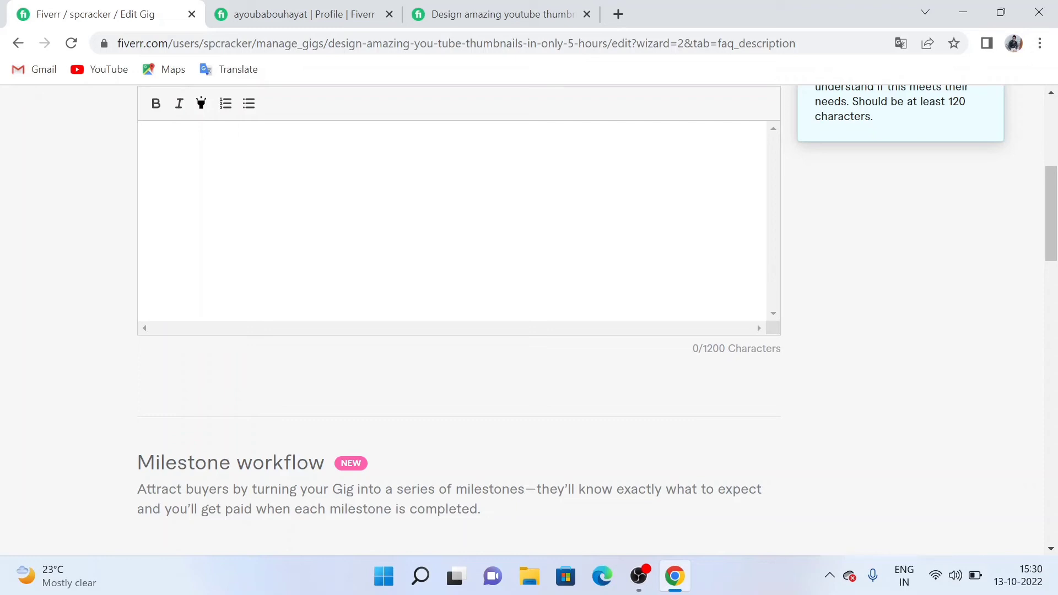
scroll(413, 106, "up", 2)
left_click_drag(137, 144, 302, 142)
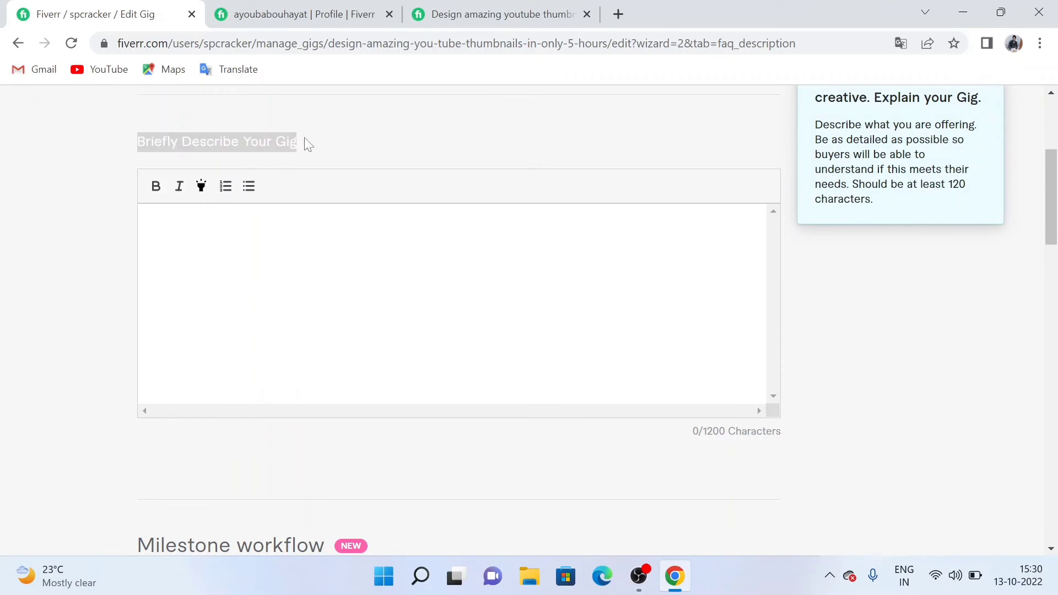
left_click(313, 142)
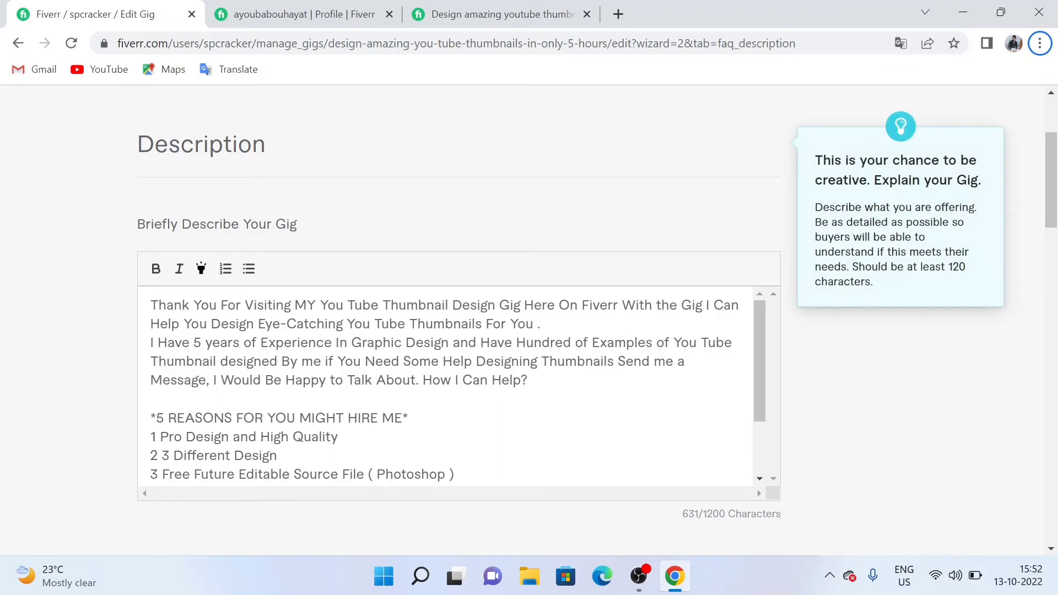
- Review the gig description and save the Description & FAQ stage without any FAQ, continuing to Requirements
scroll(446, 385, "down", 3)
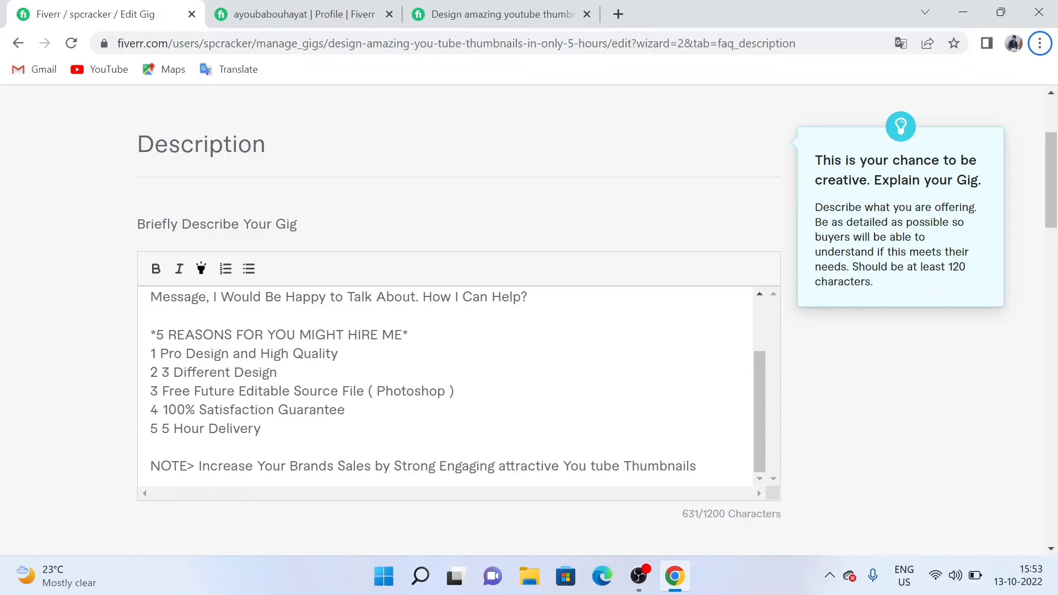
scroll(639, 438, "down", 3)
scroll(636, 438, "up", 3)
scroll(406, 181, "down", 14)
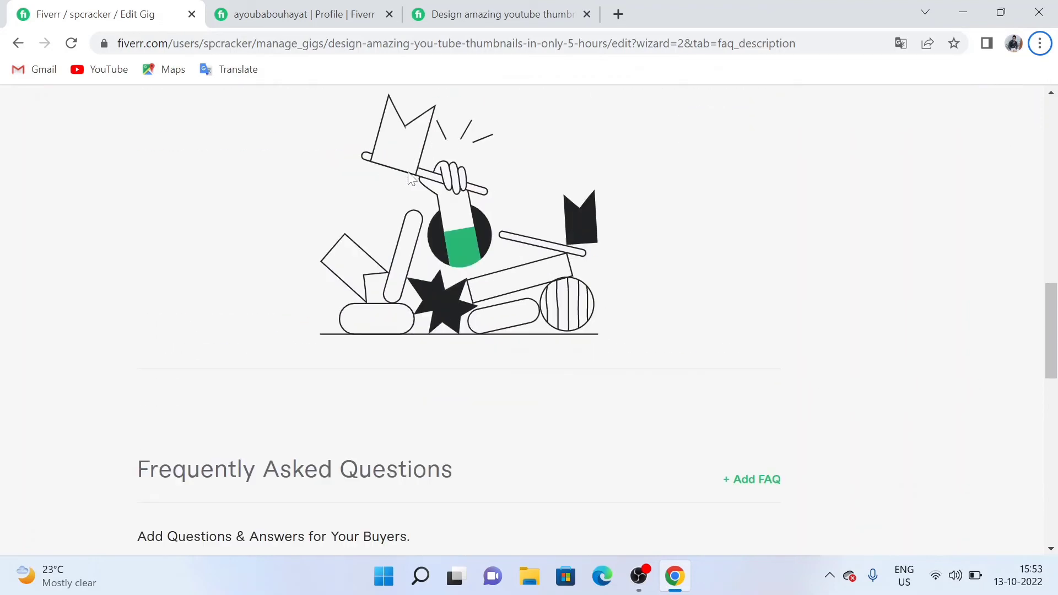
scroll(410, 180, "down", 9)
scroll(409, 172, "up", 6)
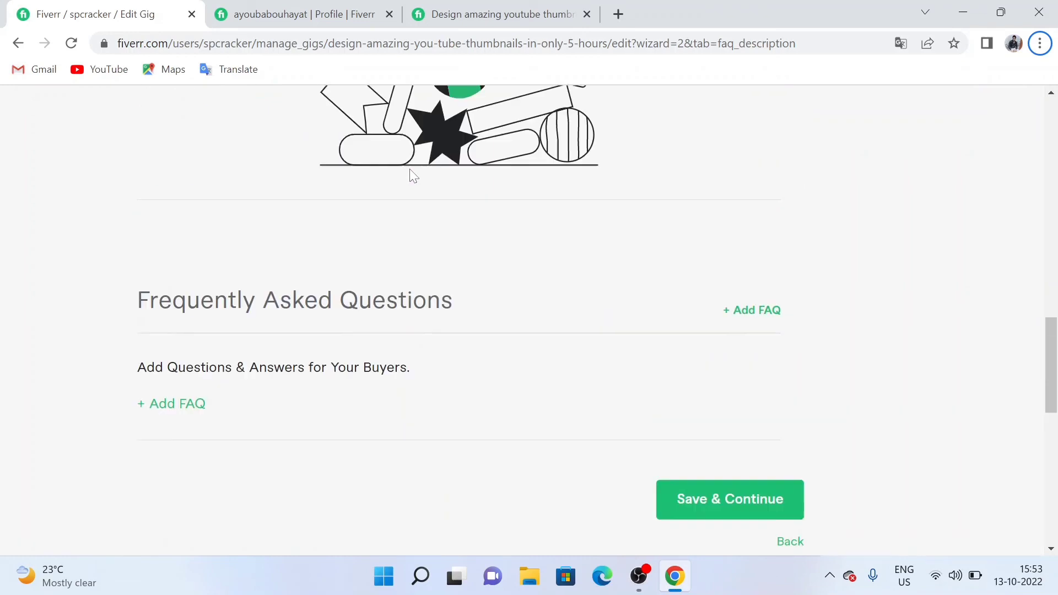
left_click(762, 509)
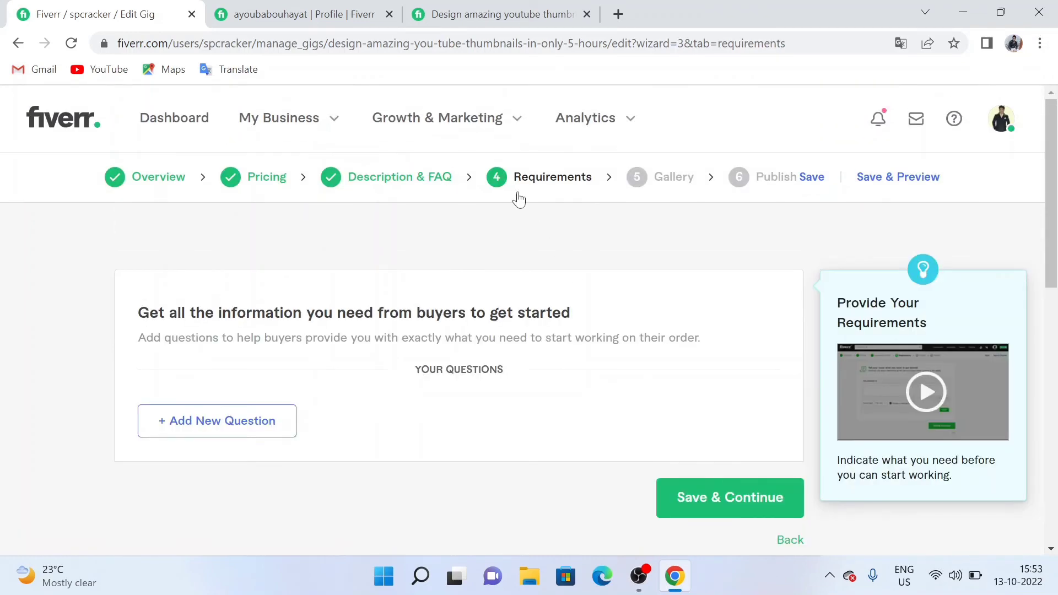
- Start a new required question for buyers with the opening line "After ordering Please Provide >"
scroll(523, 202, "down", 5)
scroll(385, 237, "up", 2)
left_click(205, 267)
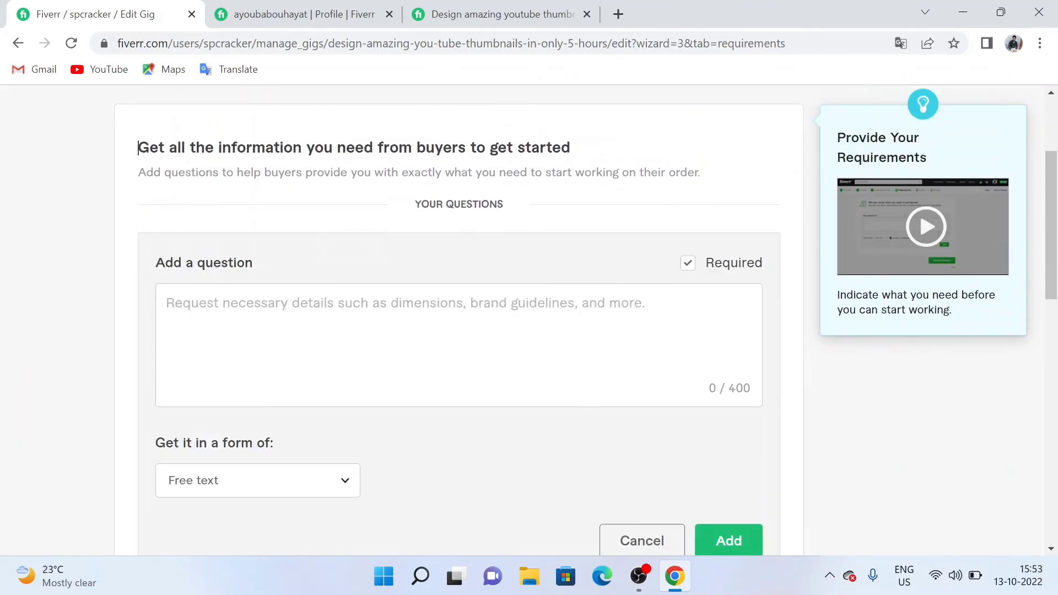
left_click(167, 303)
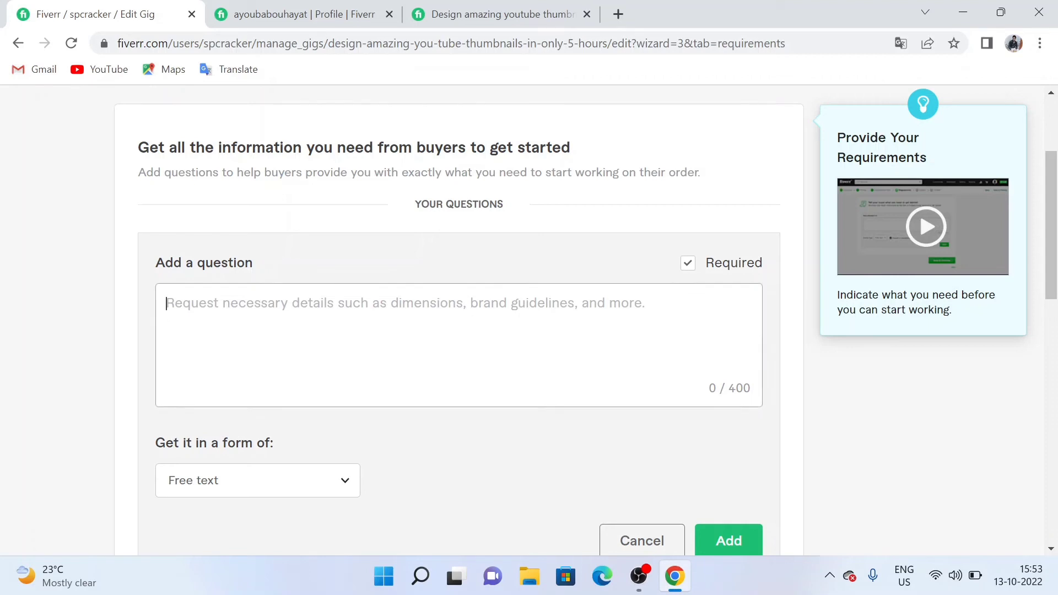
type("Afterc ")
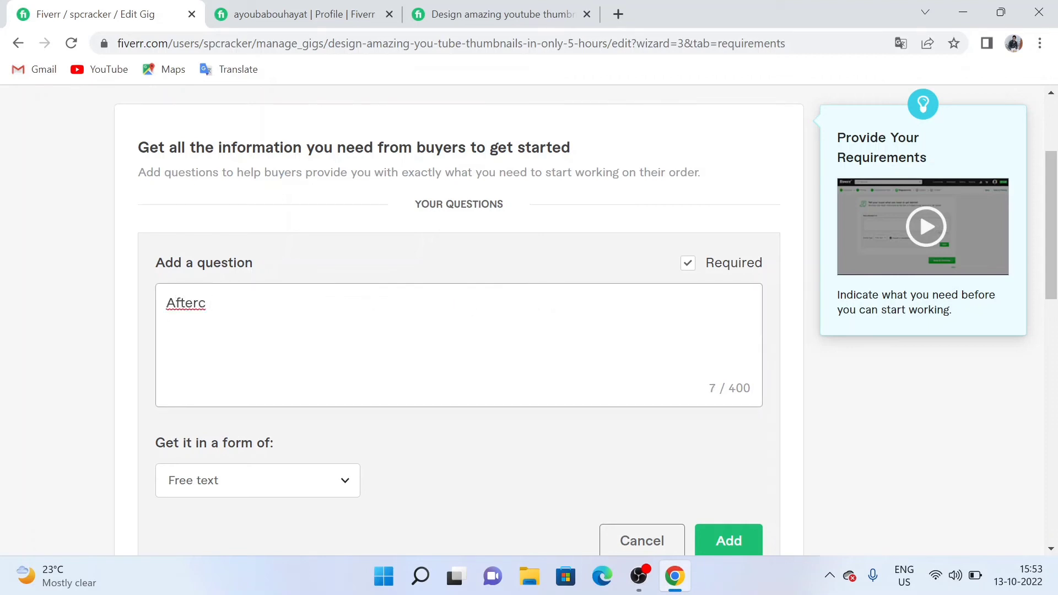
type("P")
key("BackSpace")
key("BackSpace")
key("BackSpace")
type("orderin")
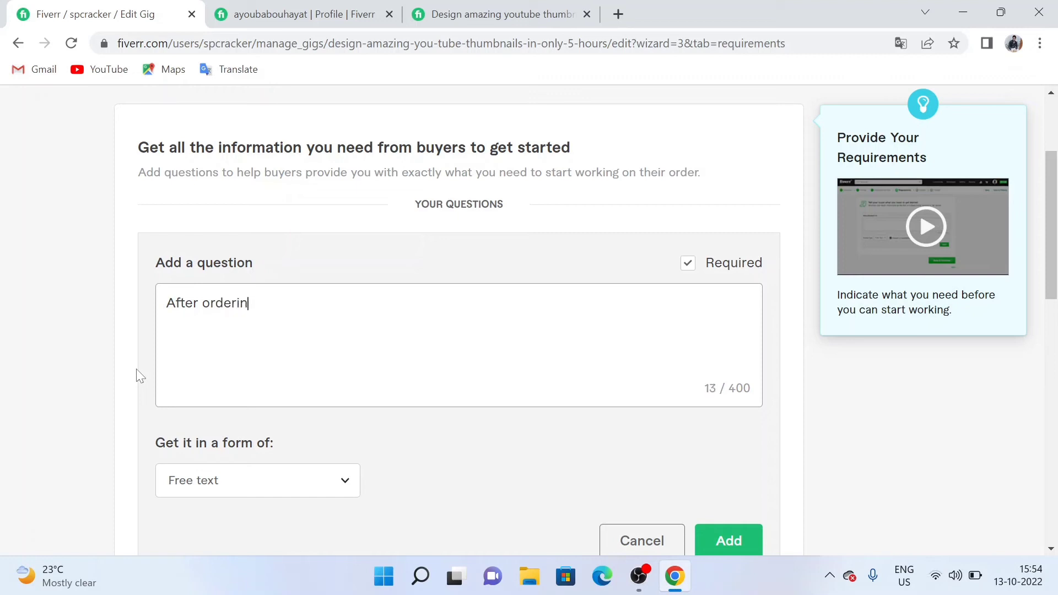
type("g Please Prov")
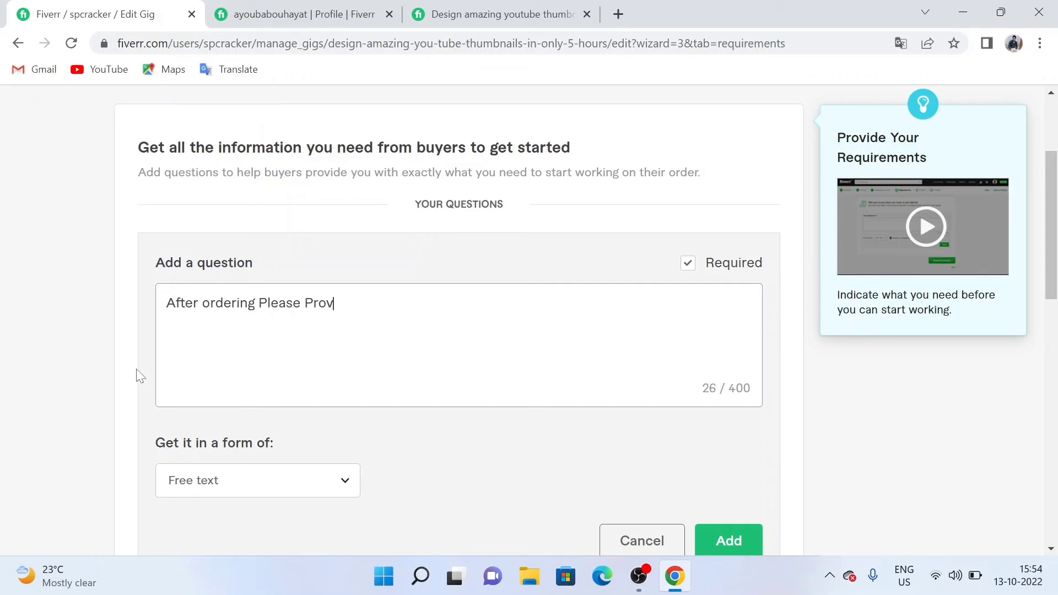
type("ide >")
key("Return")
- Add the line "A quote or text You Wanted to Add" to the buyer question
type("A quote ")
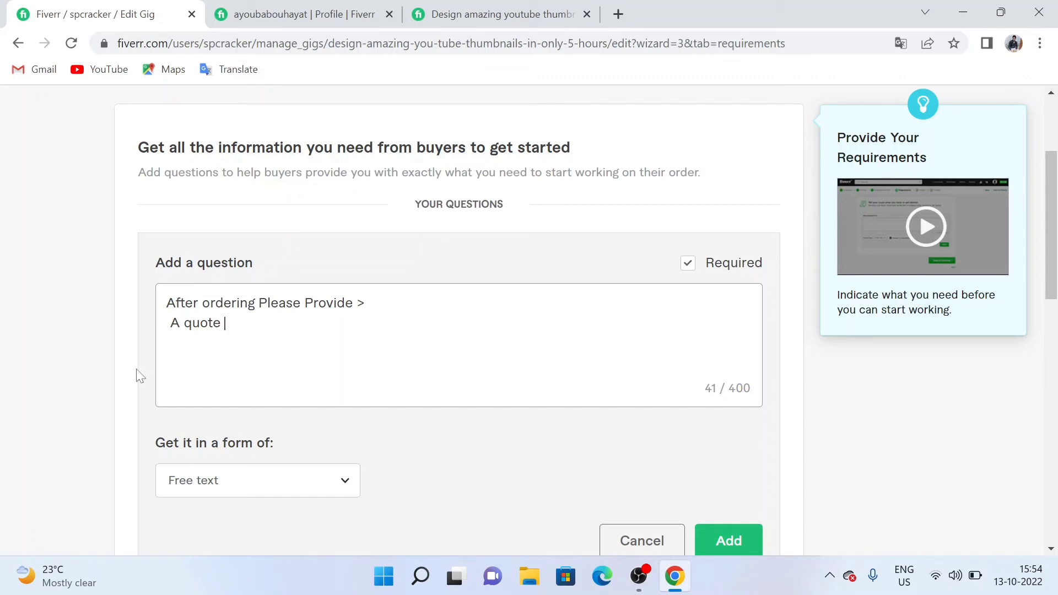
type("or text You")
type("Wanted")
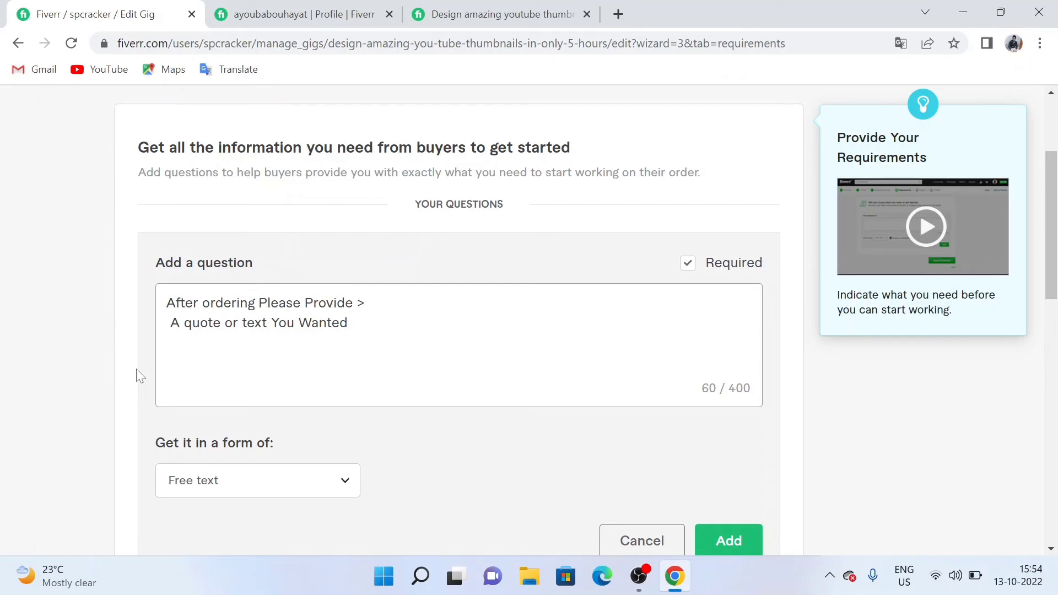
type("to Add")
key("Return")
- Add the lines "Logo or image Asset You Want to Add" and "Color Preferences" to the buyer question
type("Lopgon")
key("BackSpace")
key("BackSpace")
key("BackSpace")
key("BackSpace")
type("go o")
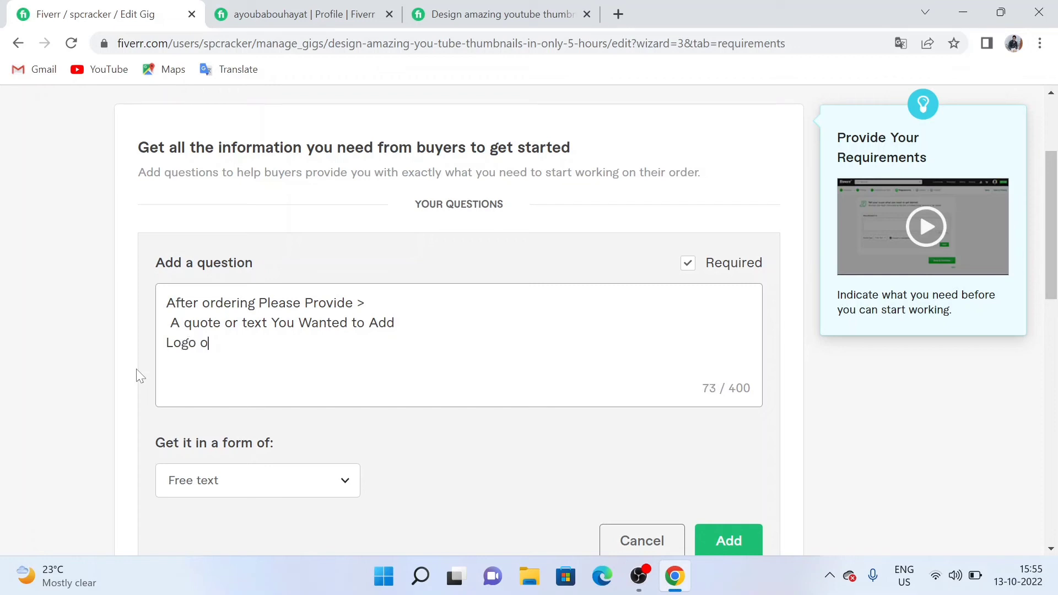
type("r image Assre")
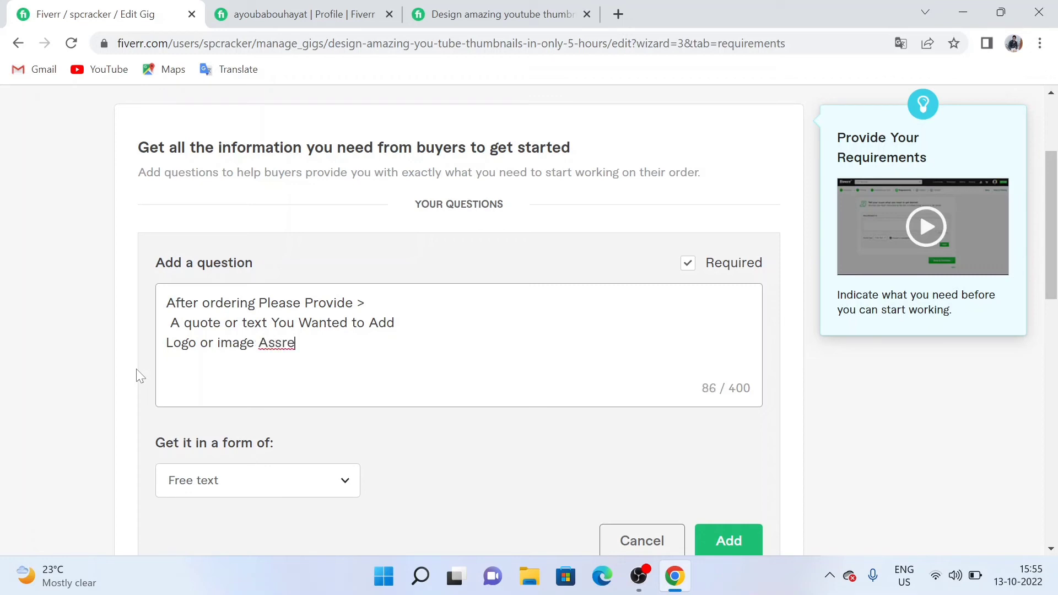
key("BackSpace")
key("BackSpace")
type("et You Want ")
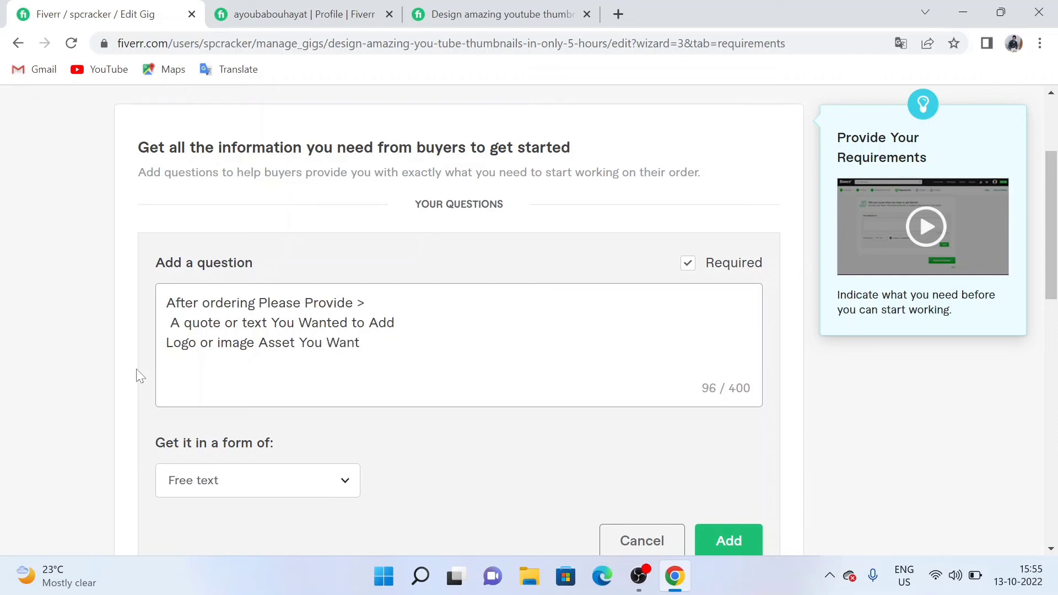
type("to Add")
key("Return")
type("Color Pre")
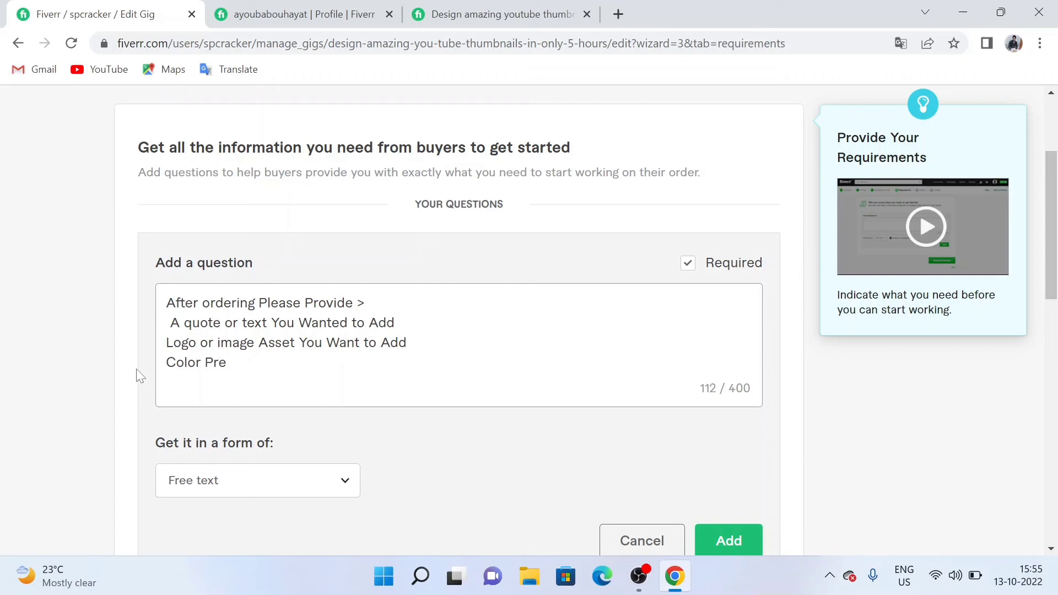
type("ferences")
- Set the question's answer form to Attachment and add the question to the requirements
scroll(584, 510, "down", 1)
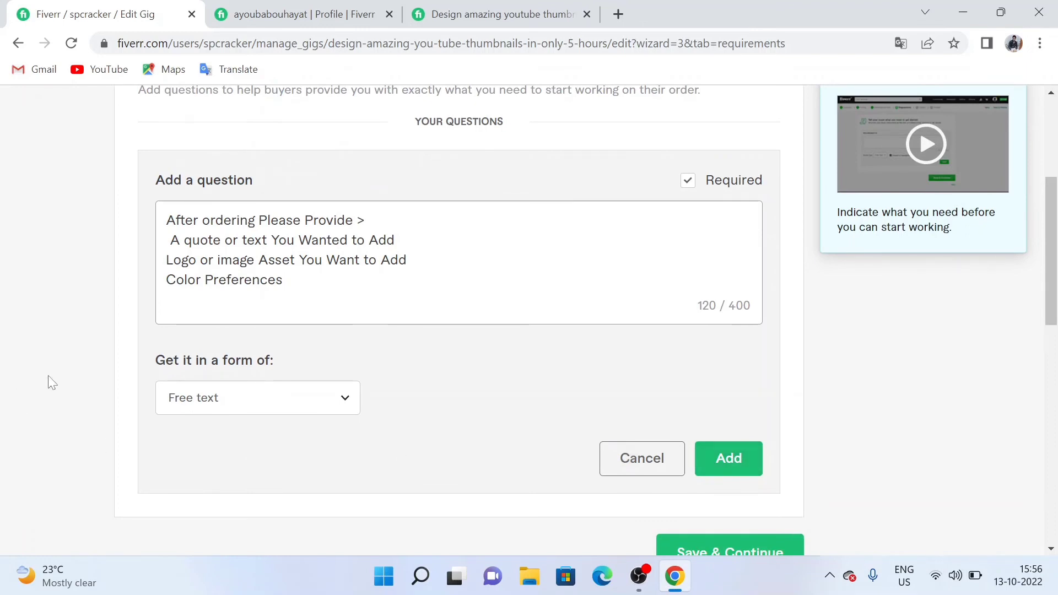
left_click(334, 400)
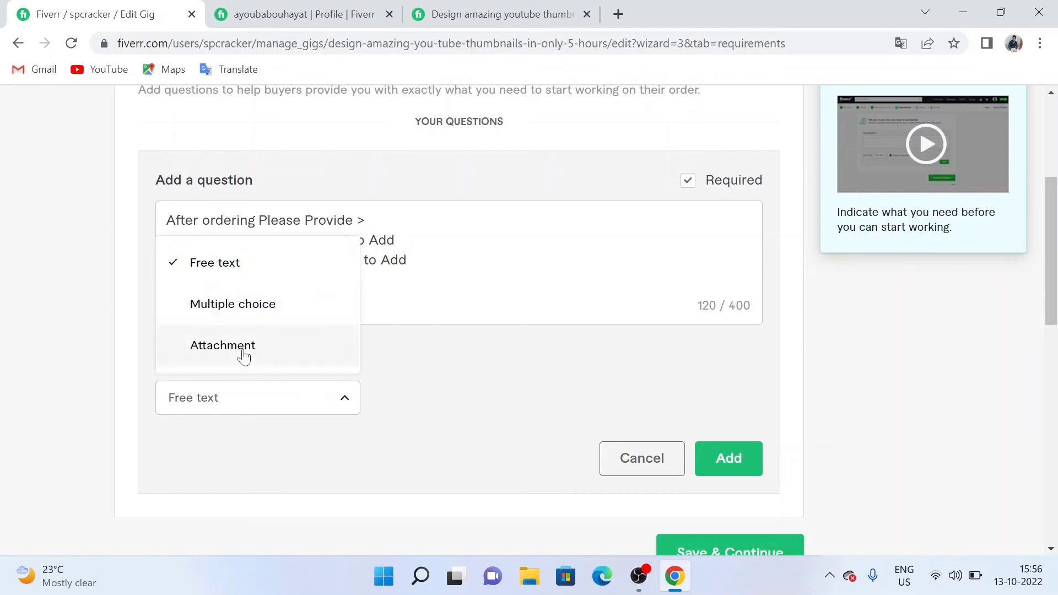
left_click(267, 347)
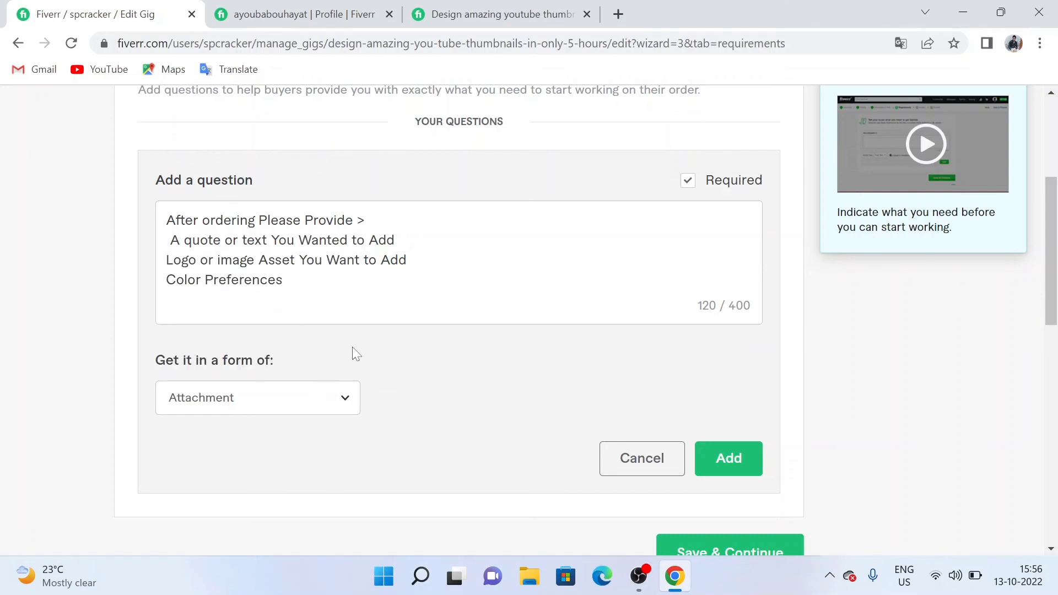
scroll(773, 455, "down", 3)
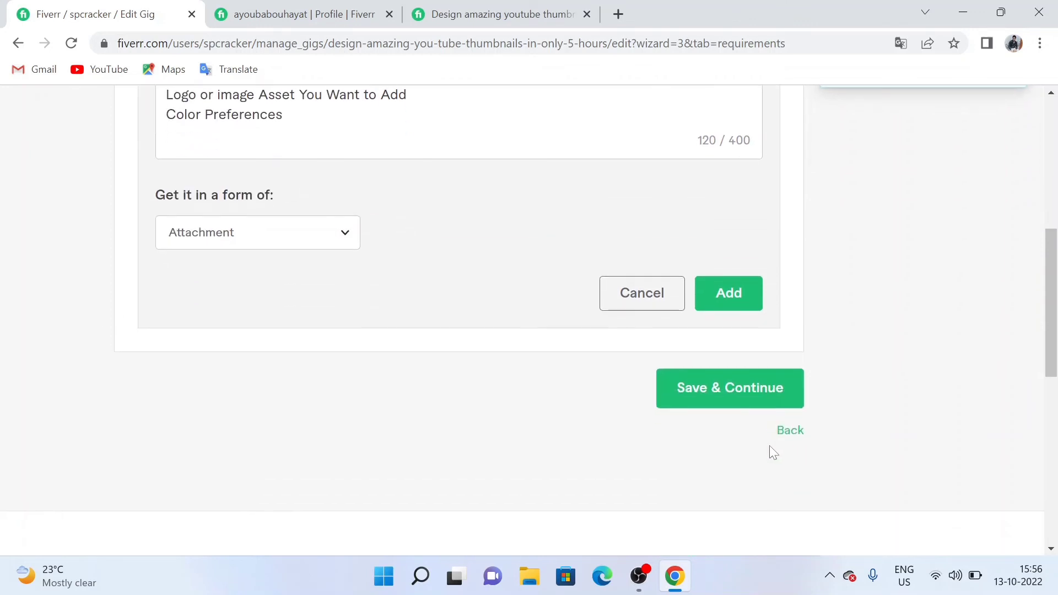
left_click(732, 302)
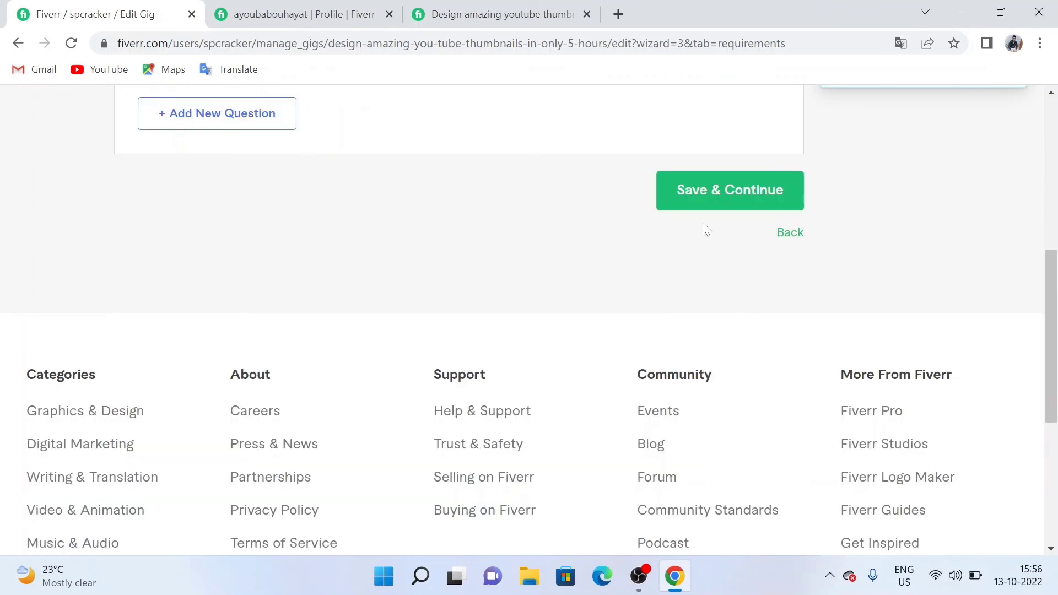
- Check the added question, save the requirements to reach the Gallery stage and dismiss the gig image advice
scroll(716, 221, "up", 4)
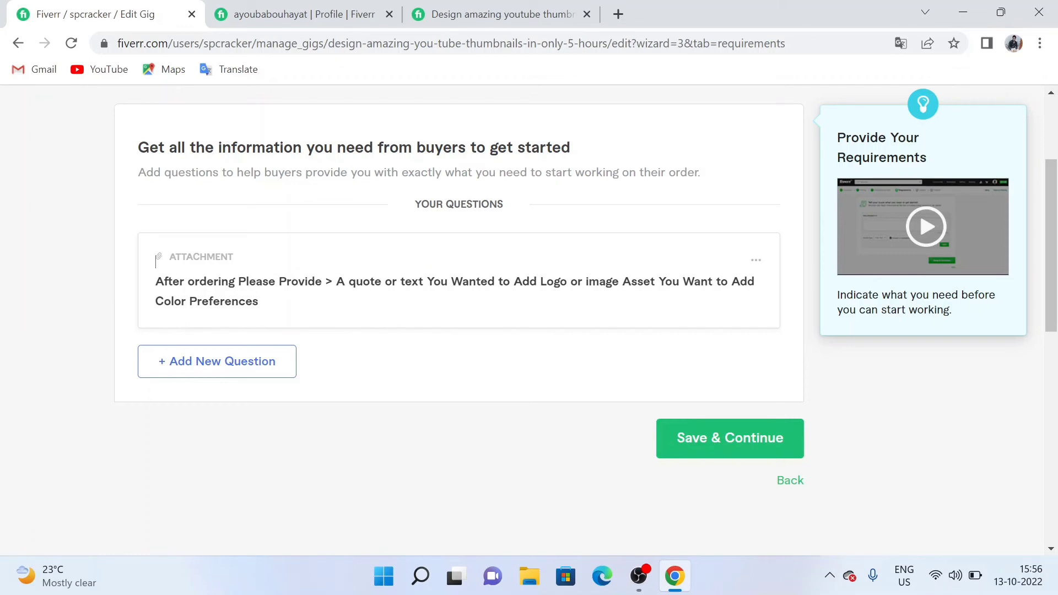
scroll(207, 325, "up", 2)
scroll(214, 325, "down", 2)
left_click(755, 260)
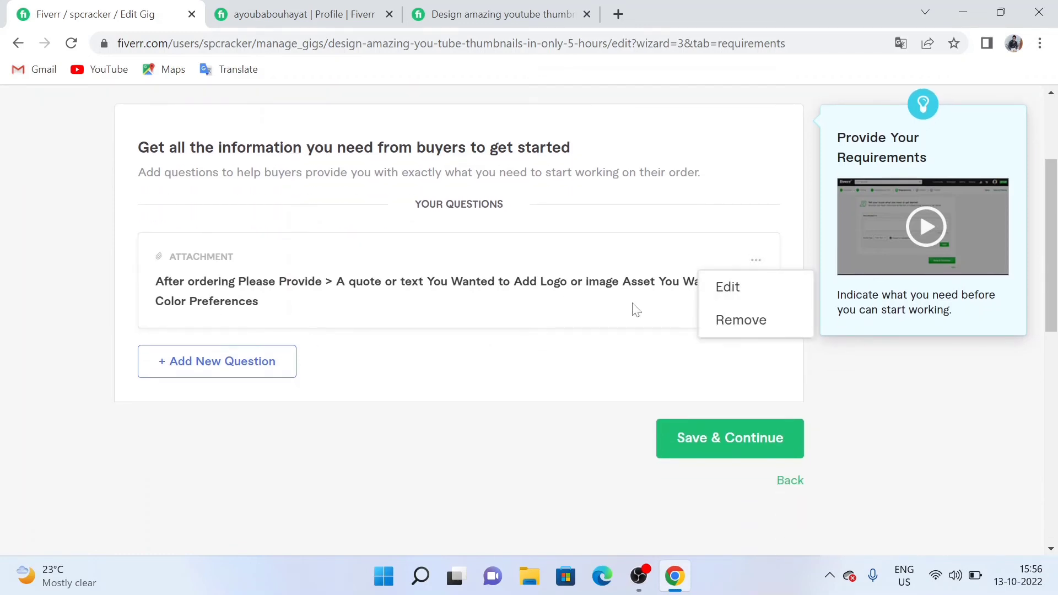
left_click(722, 441)
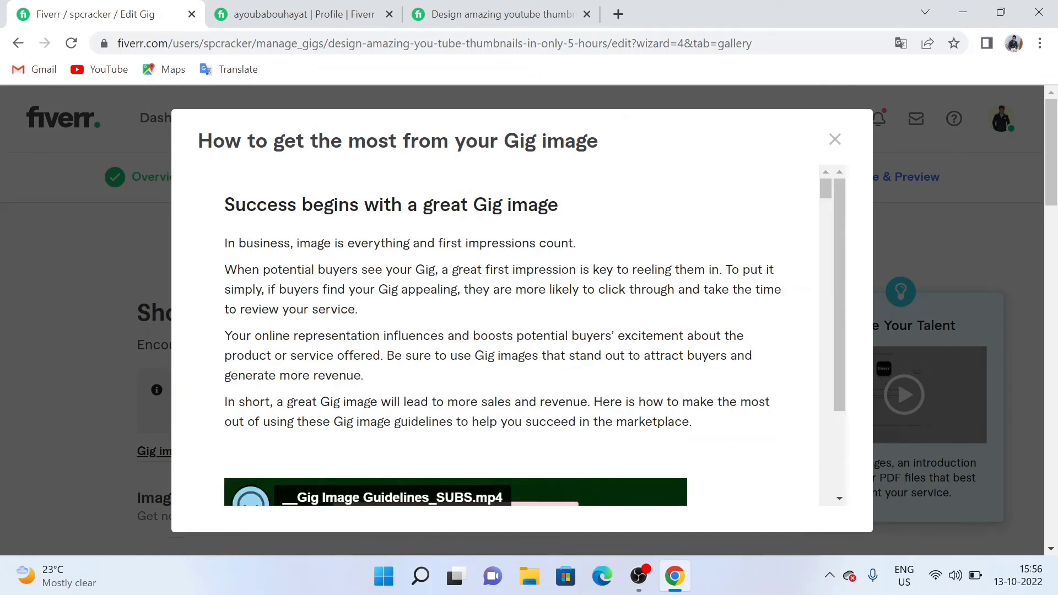
left_click(833, 140)
- Upload the App Development thumbnail 2022-10-14_02-48-42 from the Photoshop folder as the first gig image
scroll(789, 165, "down", 5)
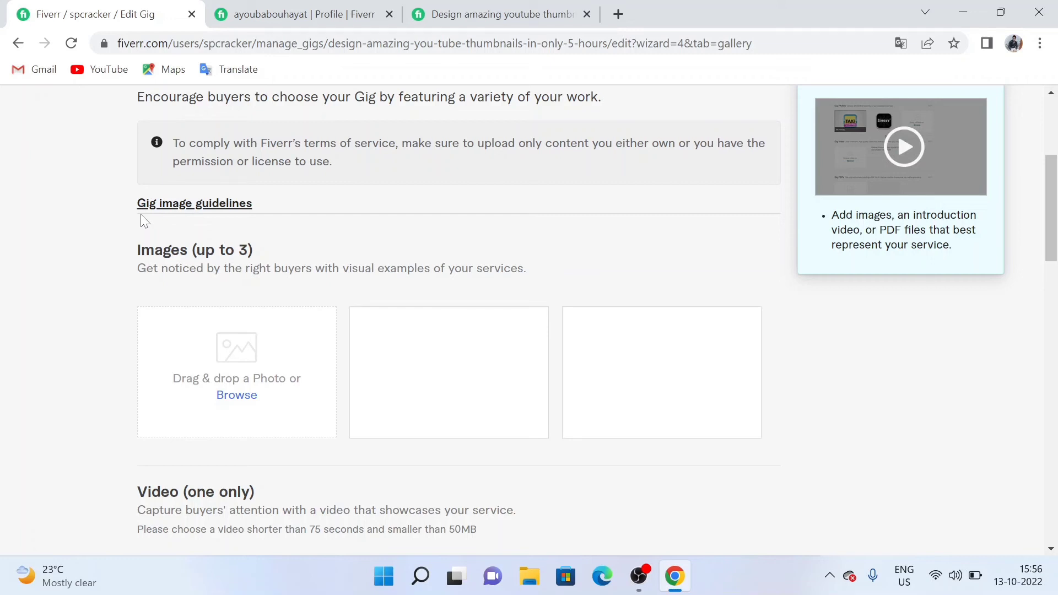
mouse_move(234, 395)
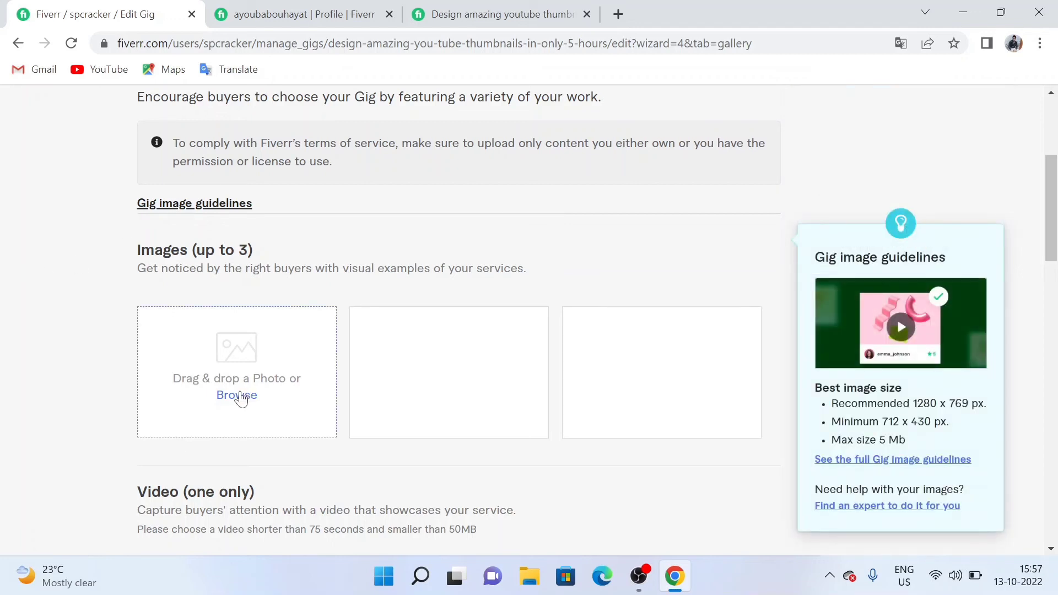
left_click(232, 396)
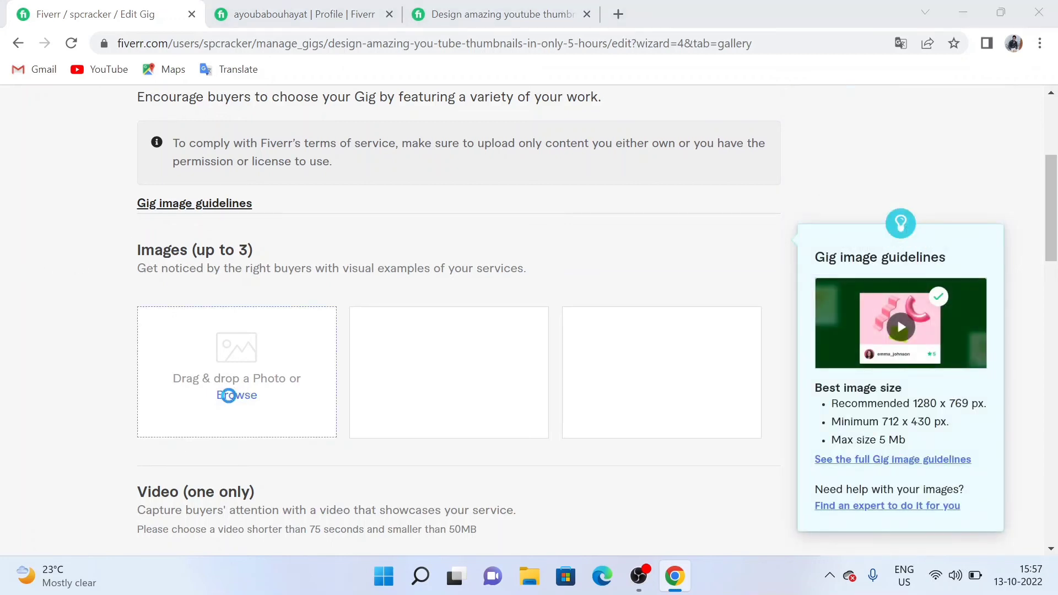
left_click(169, 166)
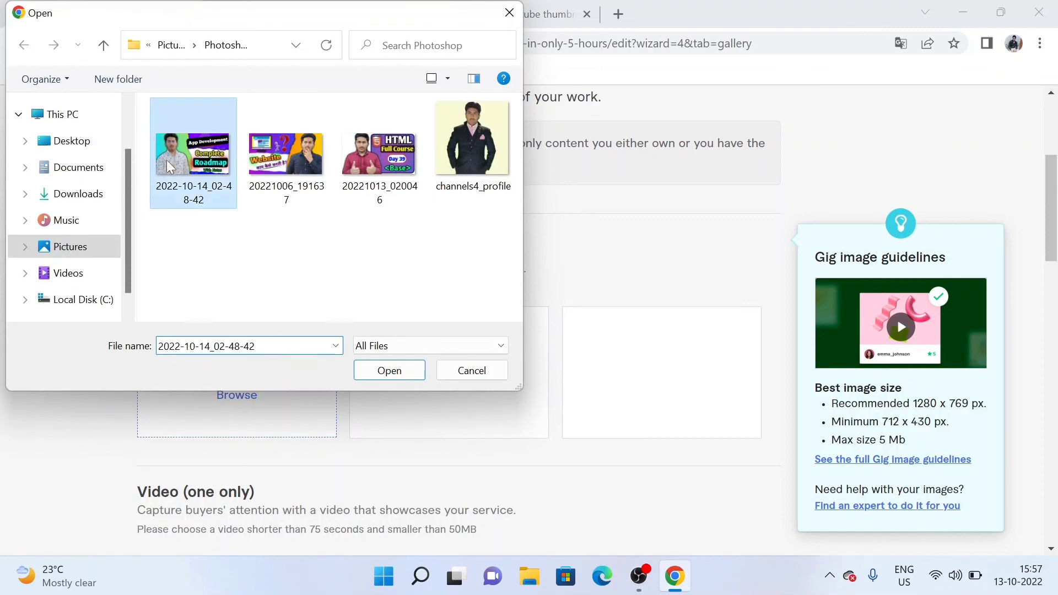
left_click(389, 370)
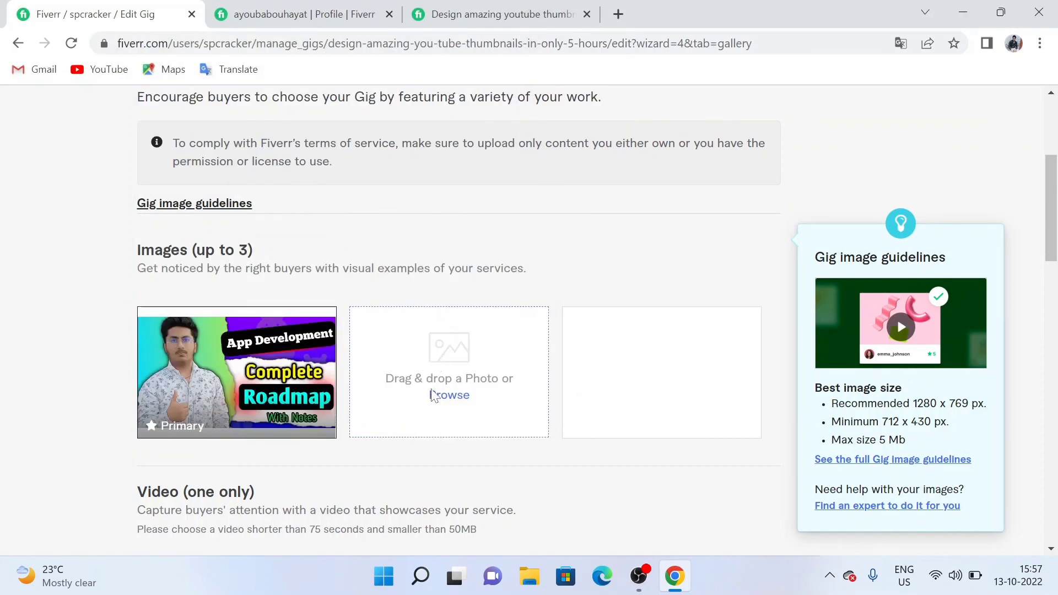
- Upload the Website thumbnail 20221006_191637 as the second gig image
left_click(449, 395)
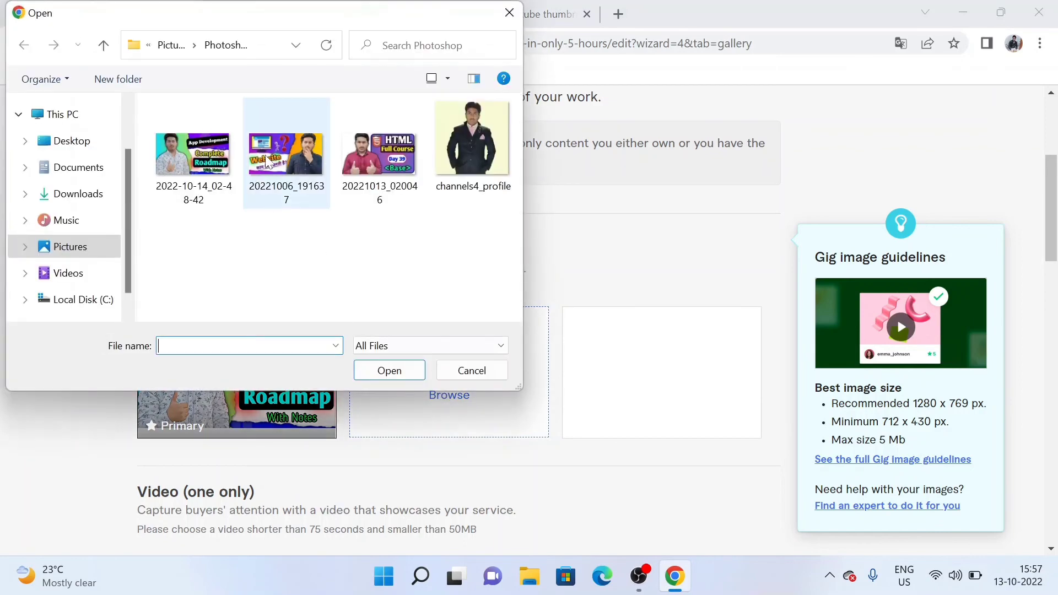
left_click(278, 161)
left_click(390, 371)
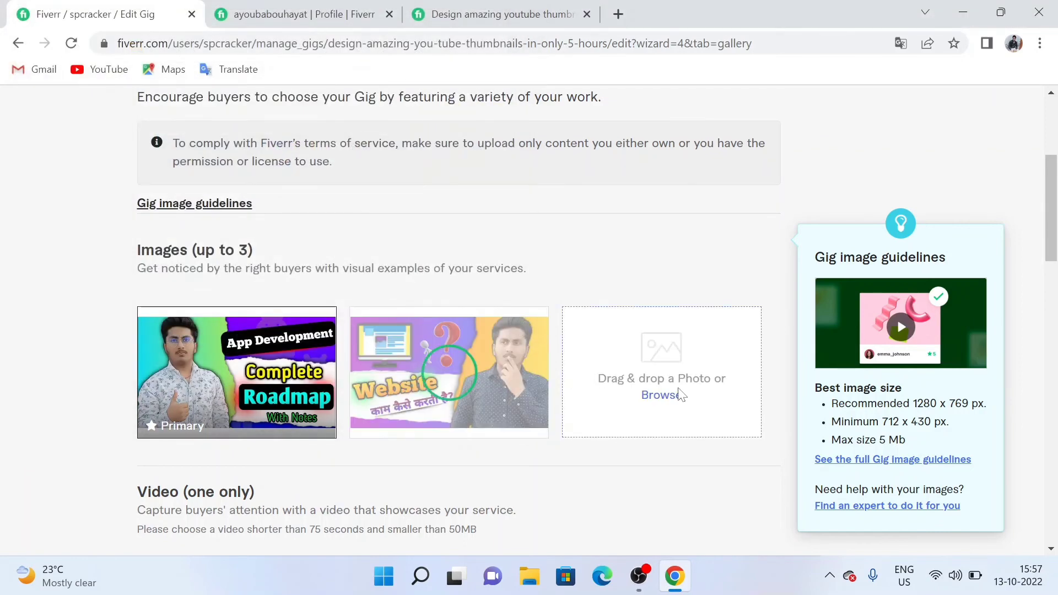
- Upload the HTML Full Course thumbnail 20221013_020046 as the third gig image and check the image gallery
left_click(661, 395)
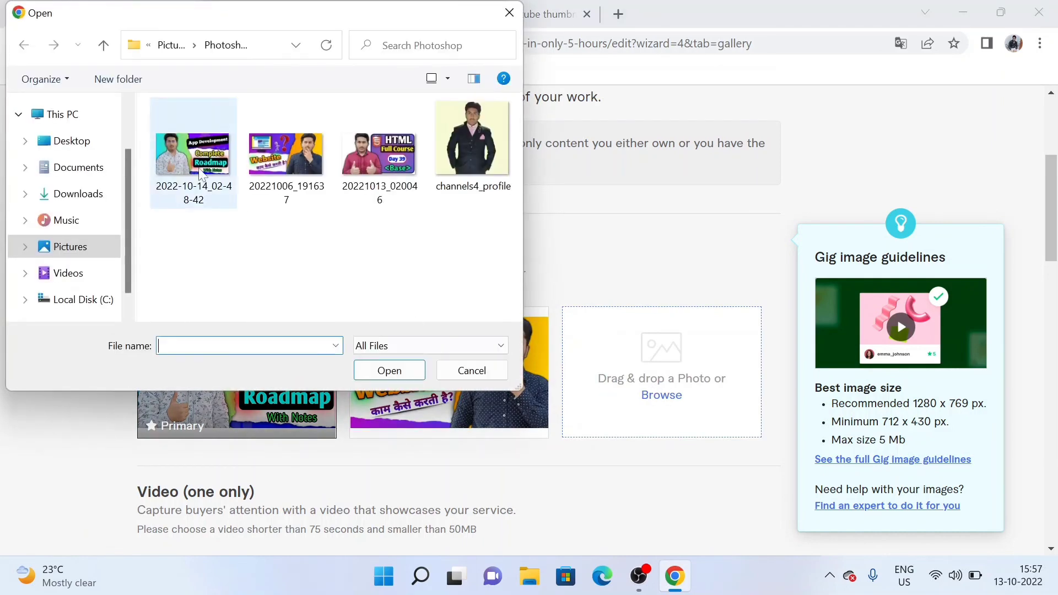
left_click(380, 165)
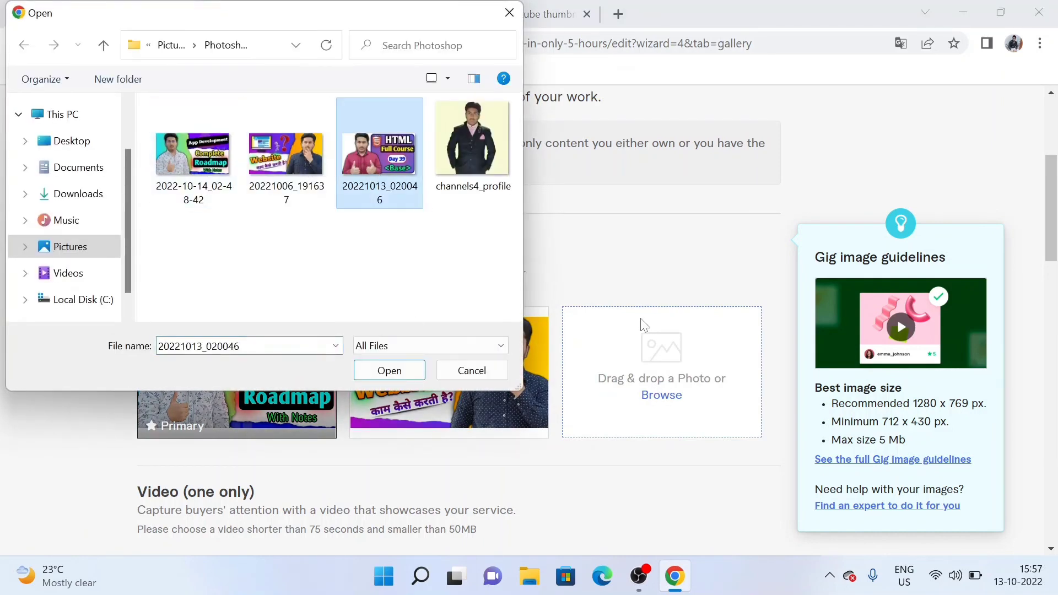
left_click(389, 371)
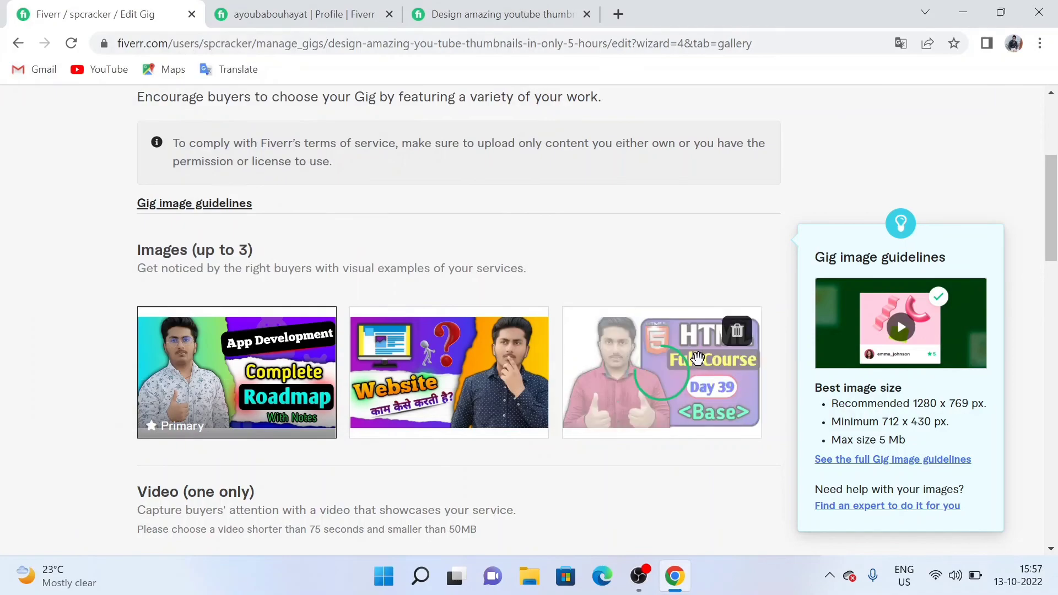
scroll(622, 330, "down", 1)
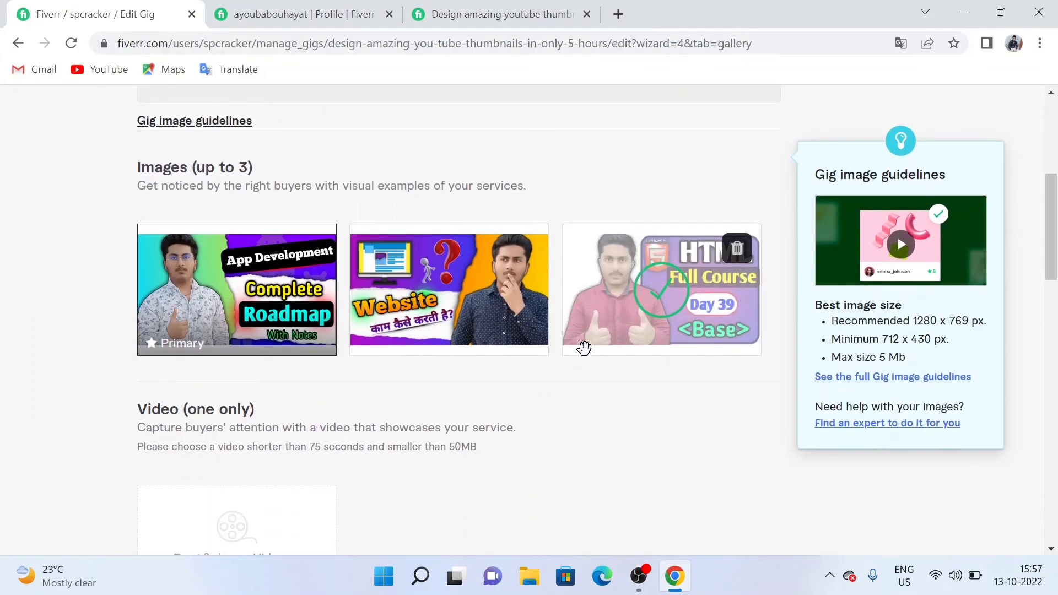
scroll(272, 208, "up", 3)
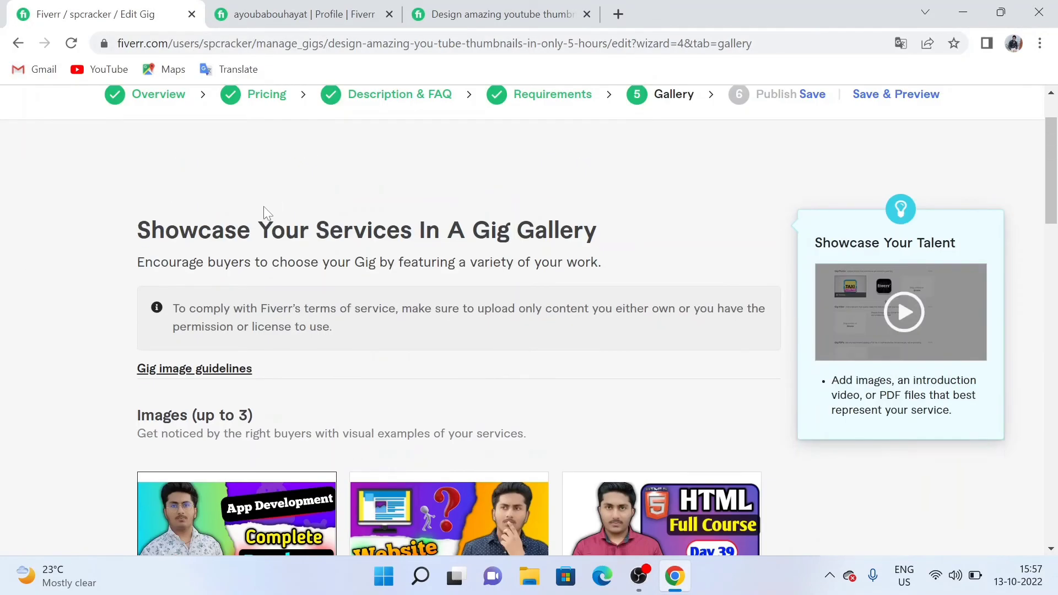
- Review the Gallery stage, examining the three uploaded gig images and the video and PDF document upload sections
scroll(273, 208, "down", 2)
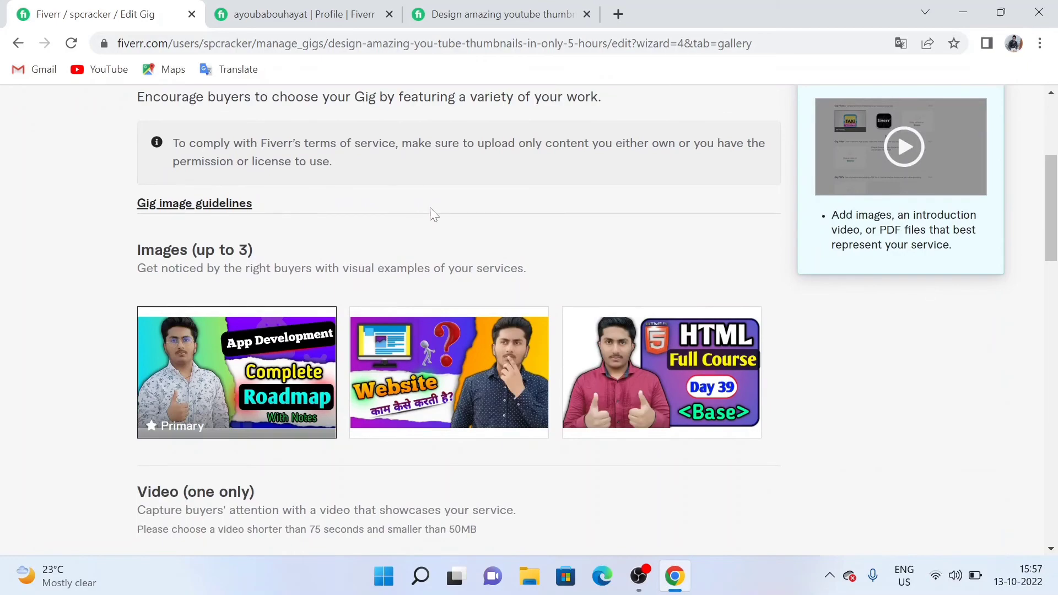
scroll(432, 212, "down", 1)
scroll(435, 215, "up", 2)
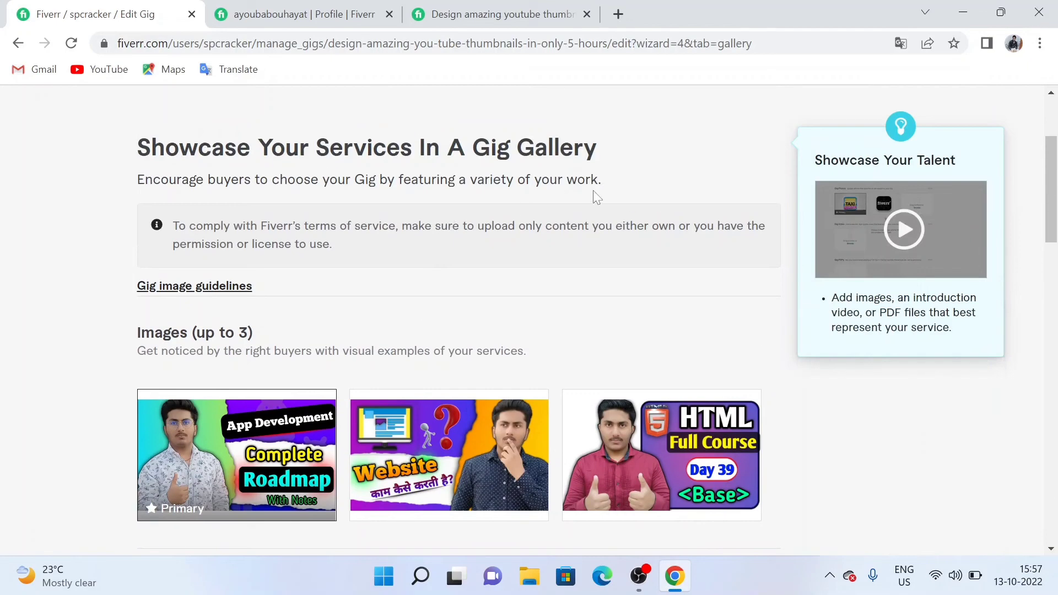
scroll(557, 196, "up", 1)
scroll(558, 195, "down", 1)
scroll(557, 199, "down", 2)
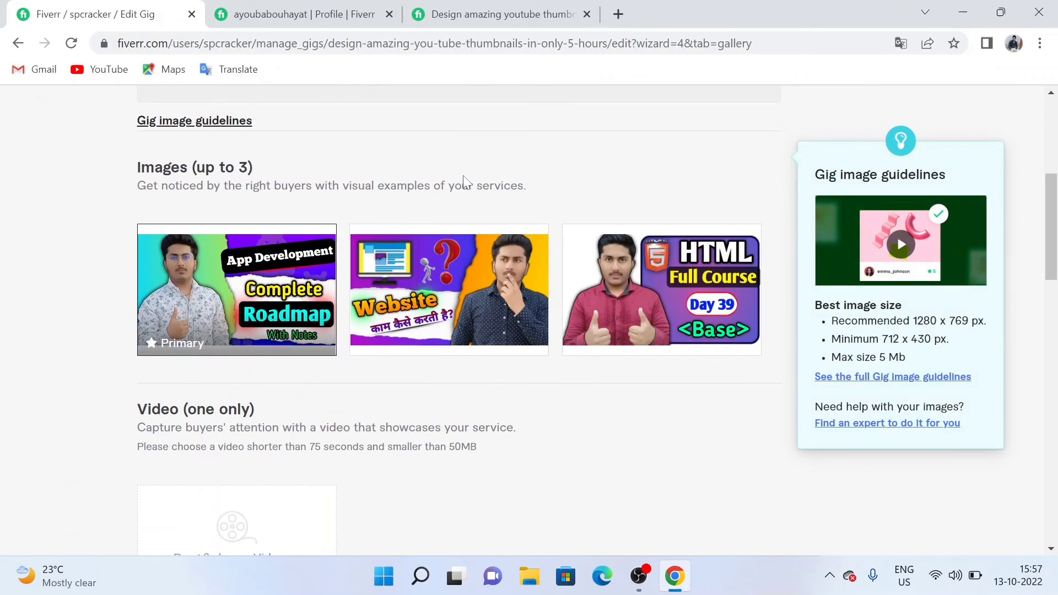
scroll(466, 184, "down", 1)
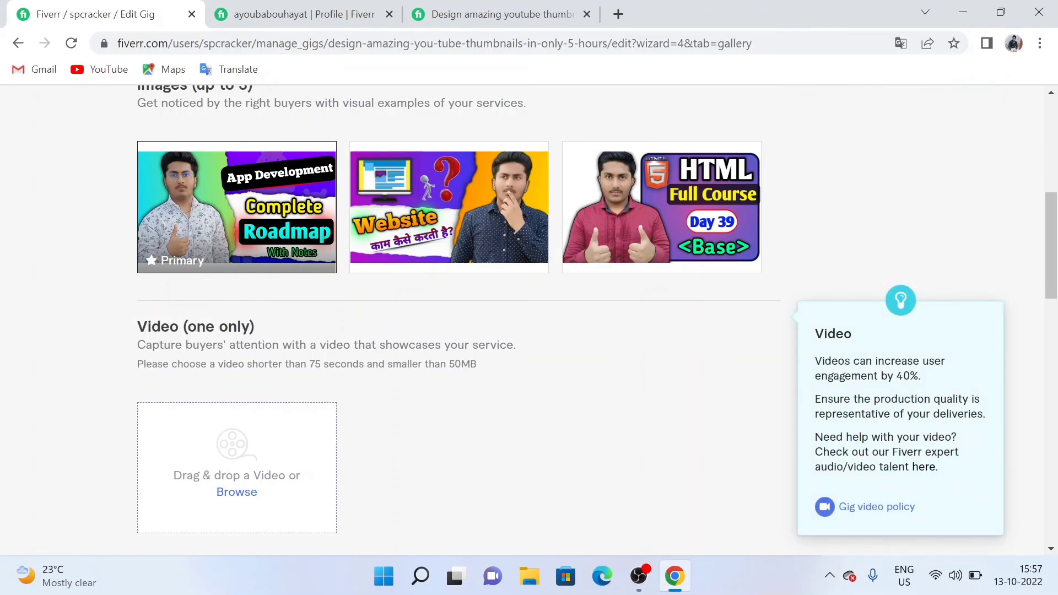
scroll(237, 485, "down", 2)
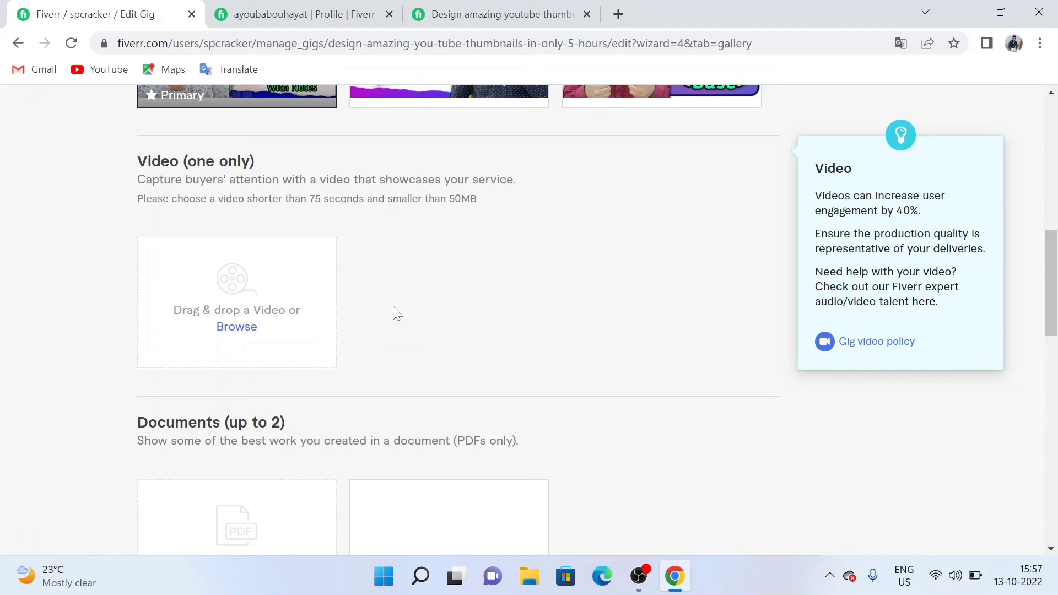
scroll(253, 371, "down", 2)
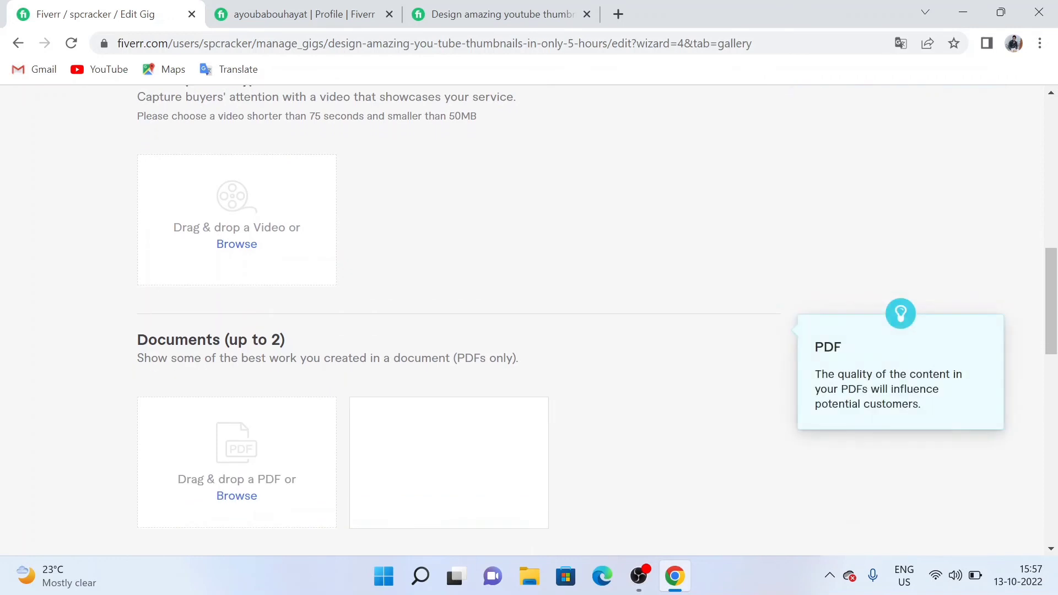
scroll(196, 364, "down", 4)
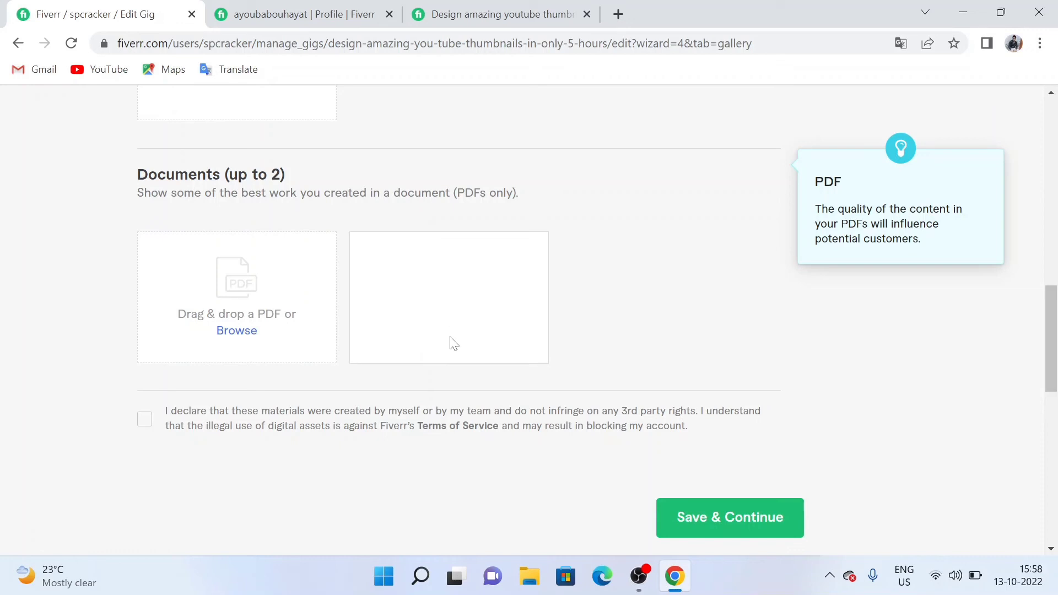
- Accept the declaration that the gallery materials are original, recheck the images, and save to continue to the Publish stage
scroll(398, 347, "down", 3)
scroll(388, 343, "up", 1)
scroll(388, 344, "up", 1)
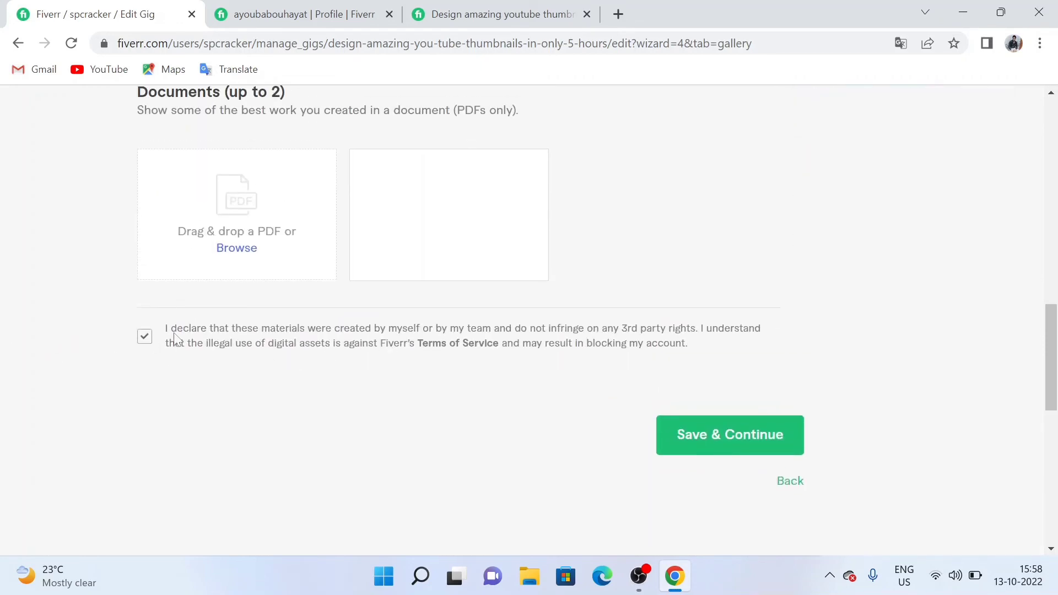
scroll(255, 322, "up", 15)
scroll(255, 333, "down", 4)
scroll(235, 324, "up", 3)
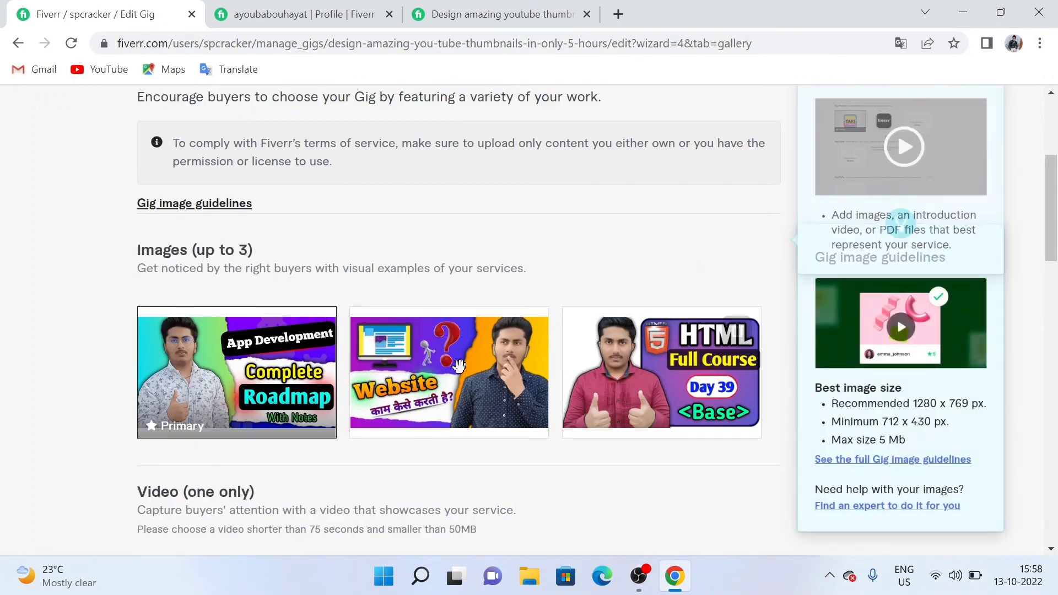
scroll(576, 358, "down", 10)
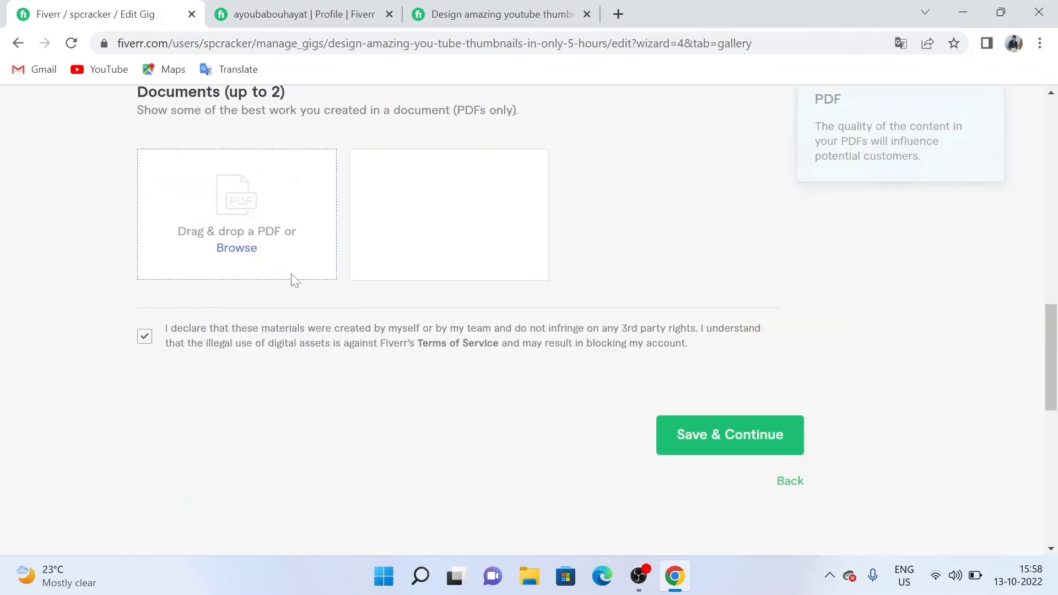
left_click(715, 438)
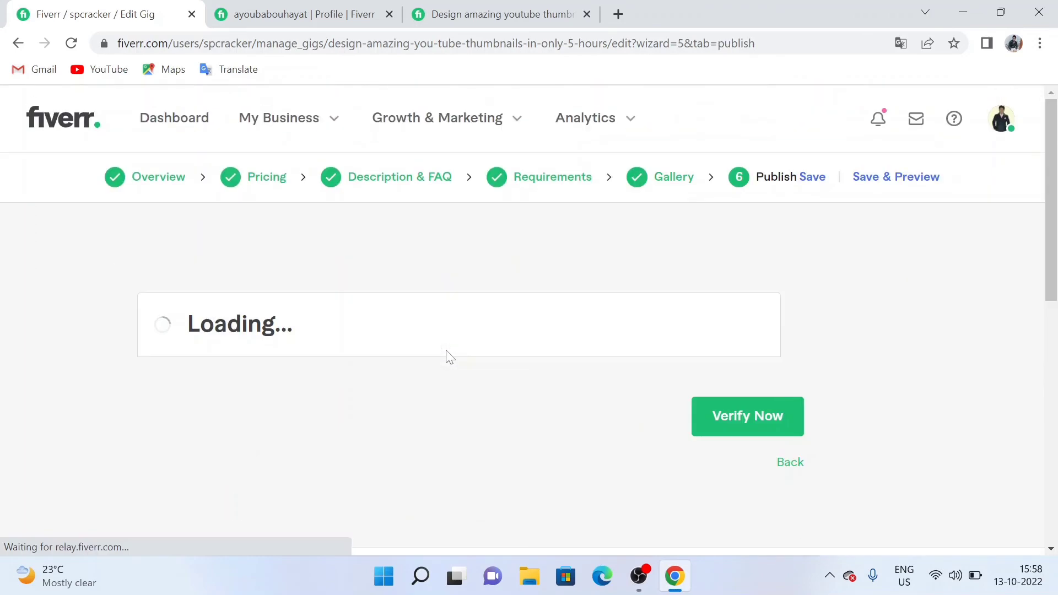
- Answer No to the U.S. person question for Form W-9, save the answer and close the confirmation
scroll(708, 253, "down", 2)
scroll(529, 320, "up", 1)
scroll(529, 319, "down", 1)
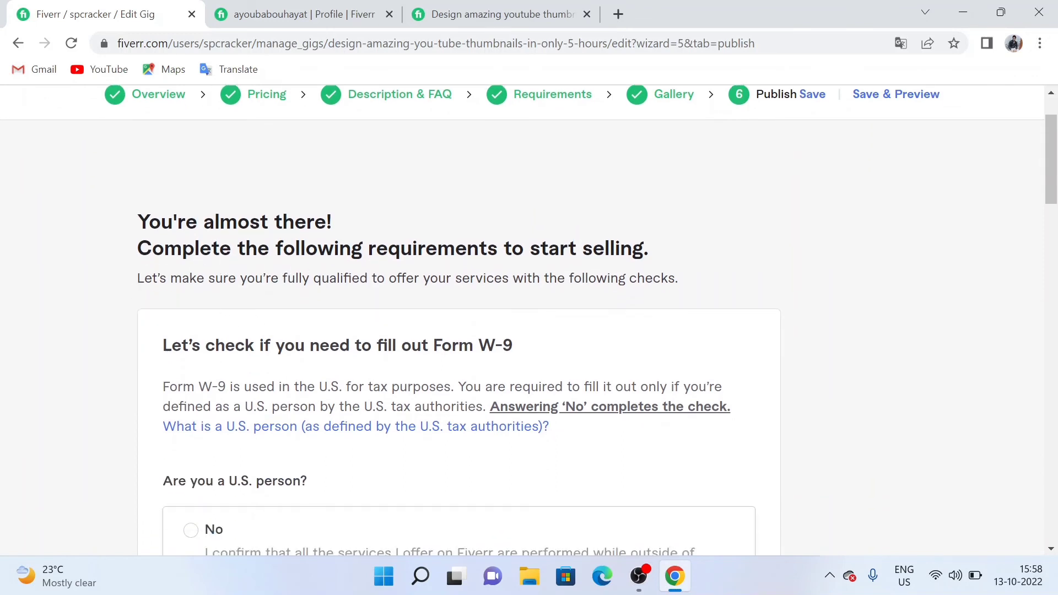
scroll(553, 259, "down", 1)
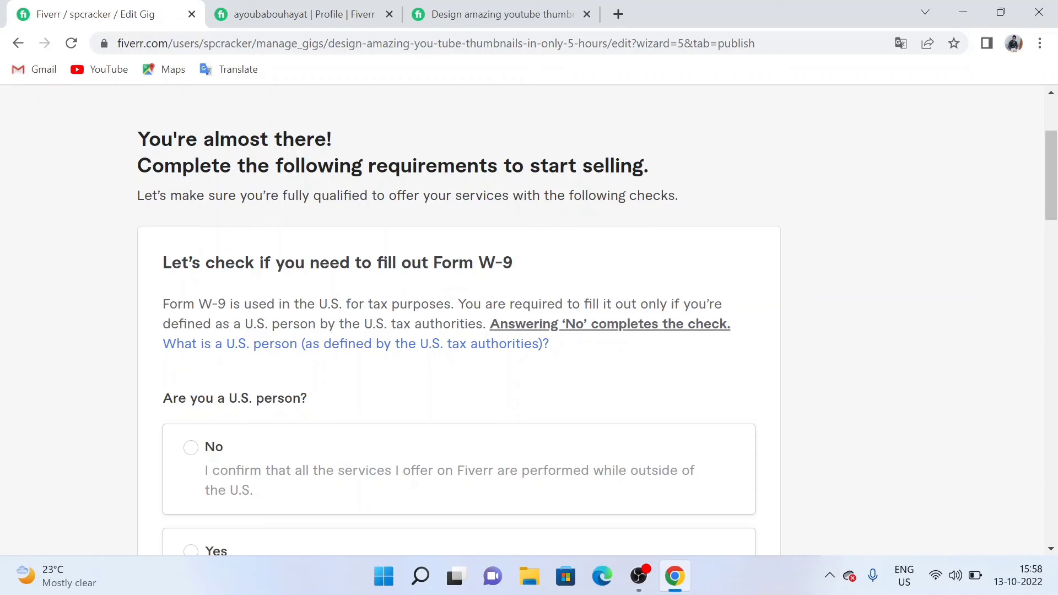
scroll(303, 306, "down", 3)
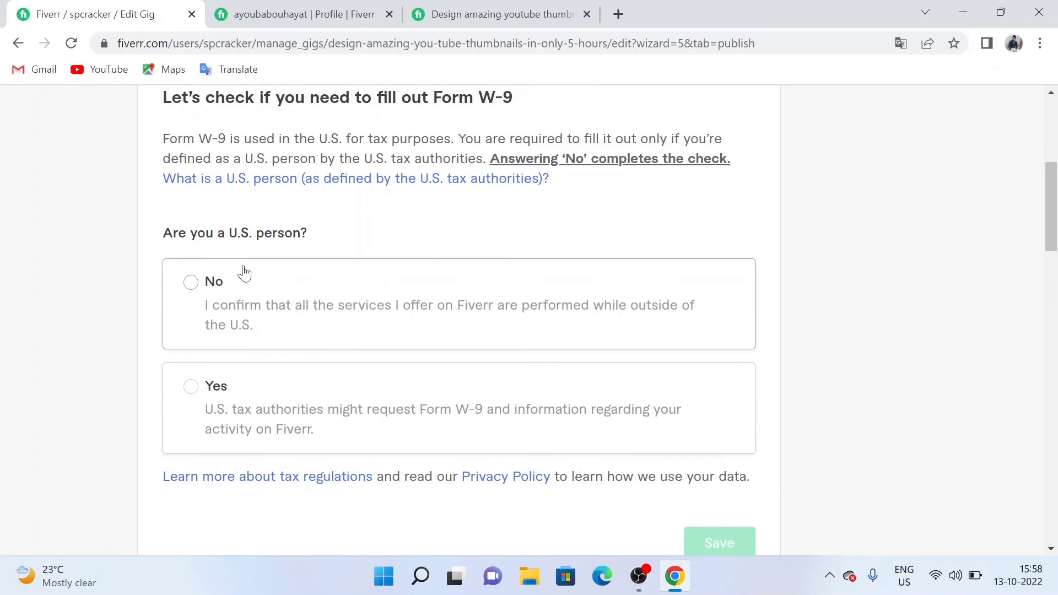
left_click(190, 283)
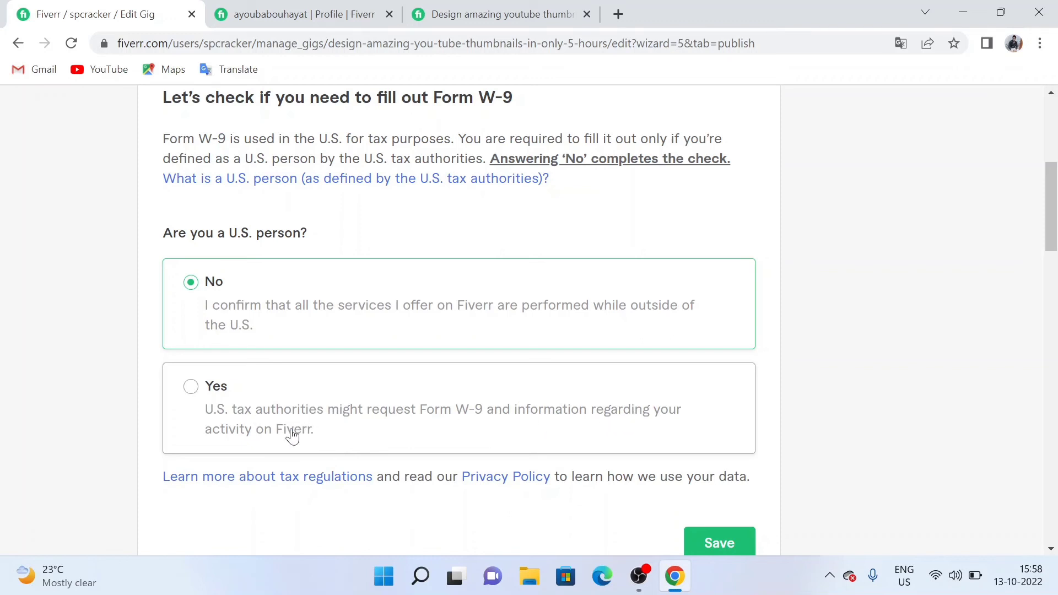
scroll(744, 507, "down", 3)
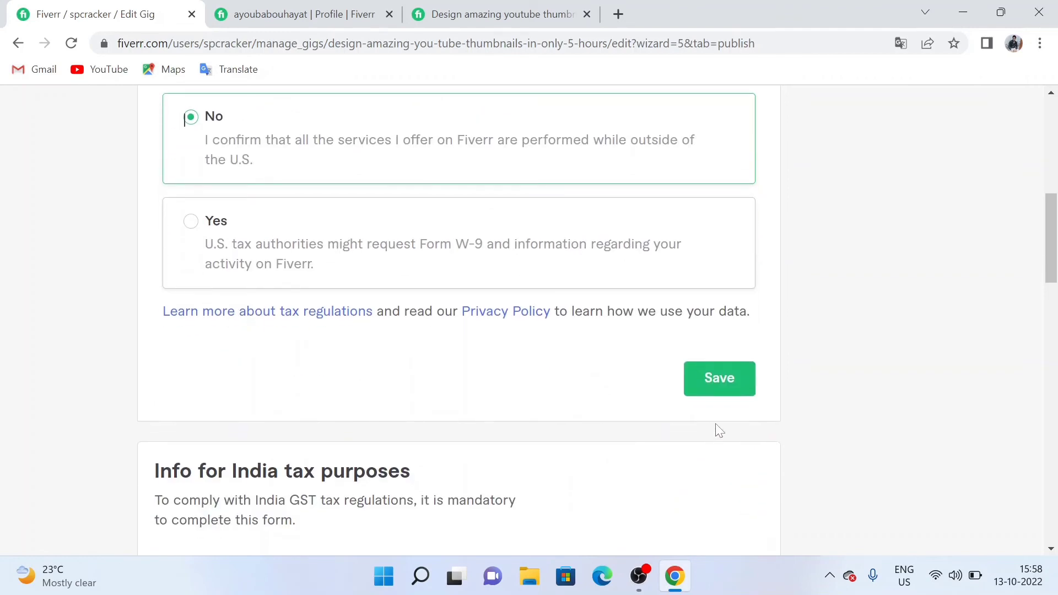
scroll(583, 423, "up", 3)
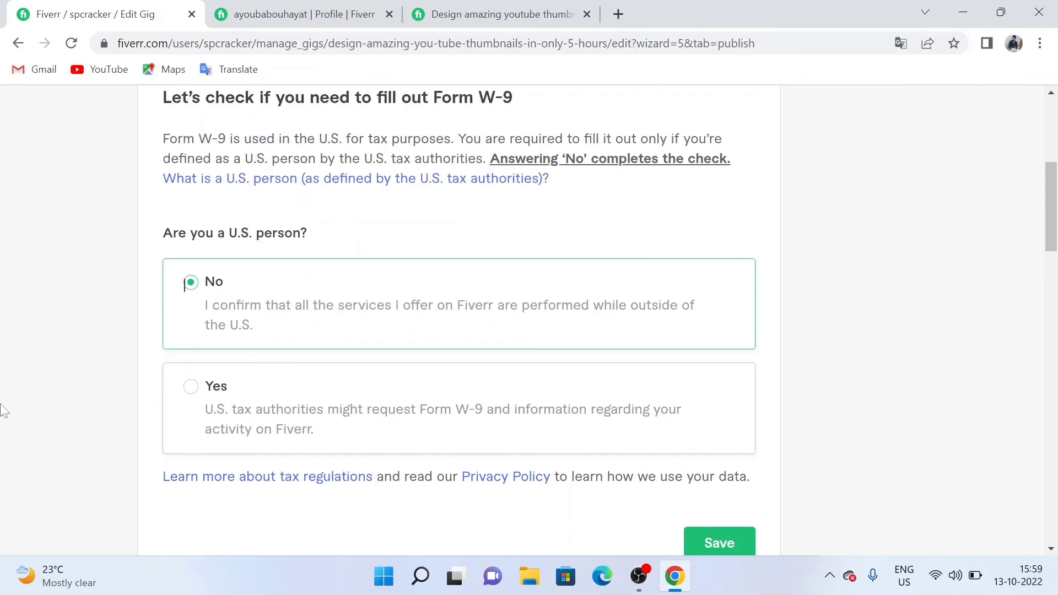
scroll(584, 468, "down", 3)
scroll(261, 389, "up", 3)
scroll(770, 436, "down", 2)
left_click(736, 471)
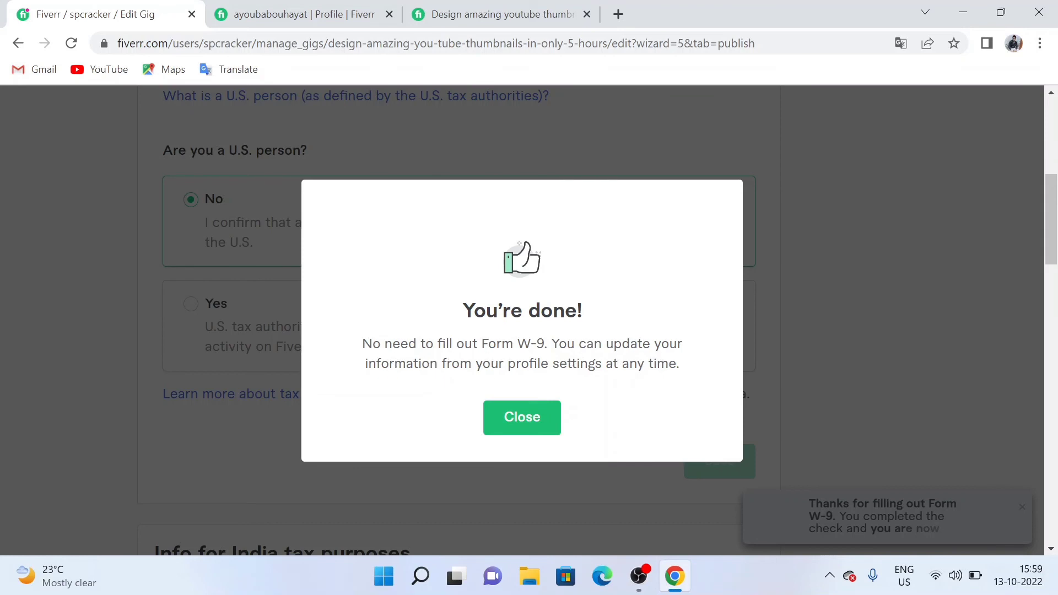
left_click(537, 432)
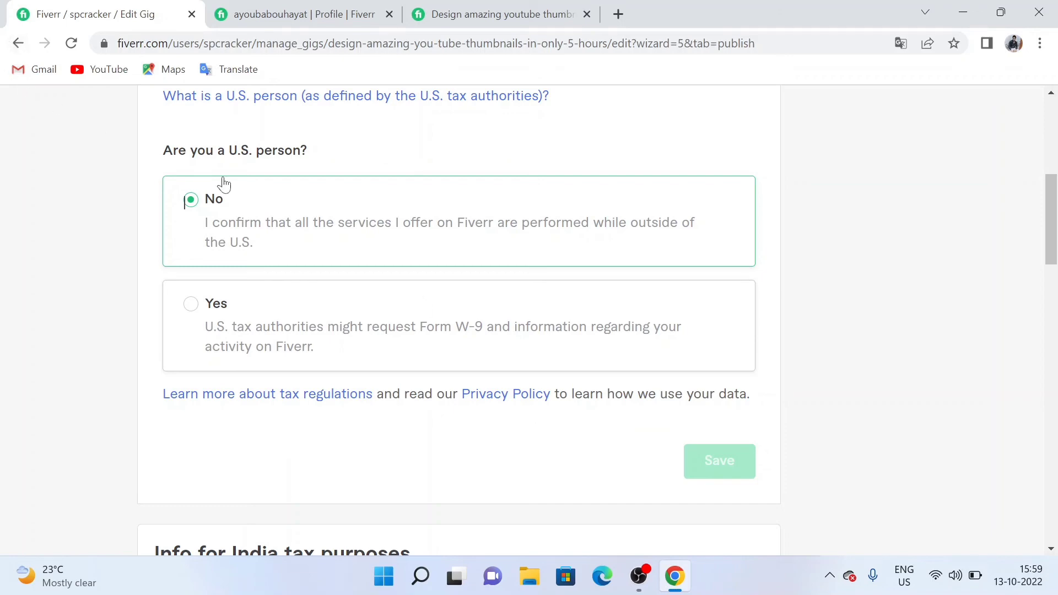
- Save and preview the gig from the Publish stage after the W-9 check
scroll(220, 177, "up", 5)
scroll(234, 182, "up", 3)
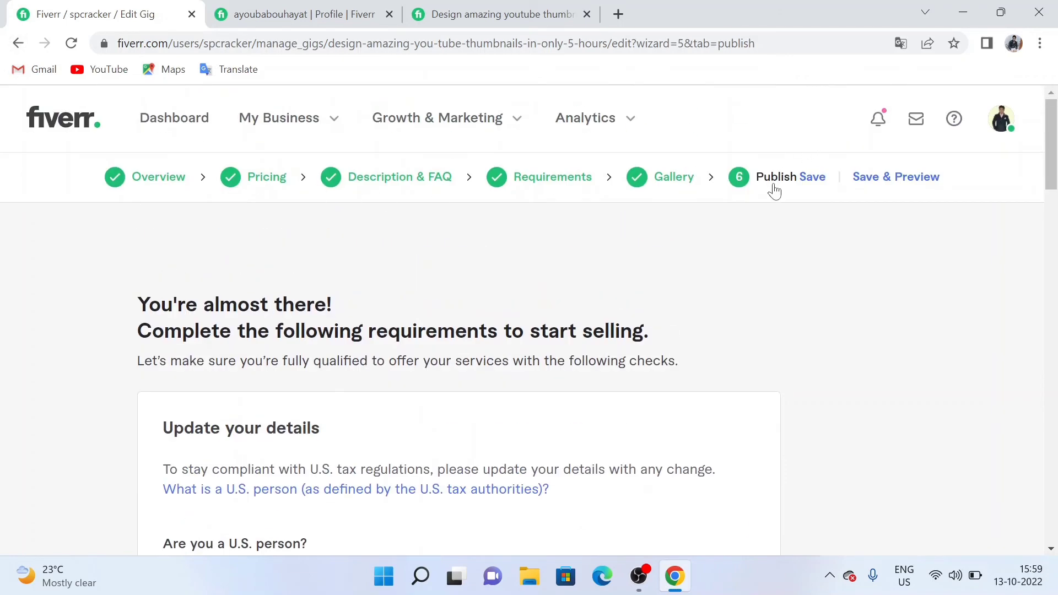
left_click(889, 184)
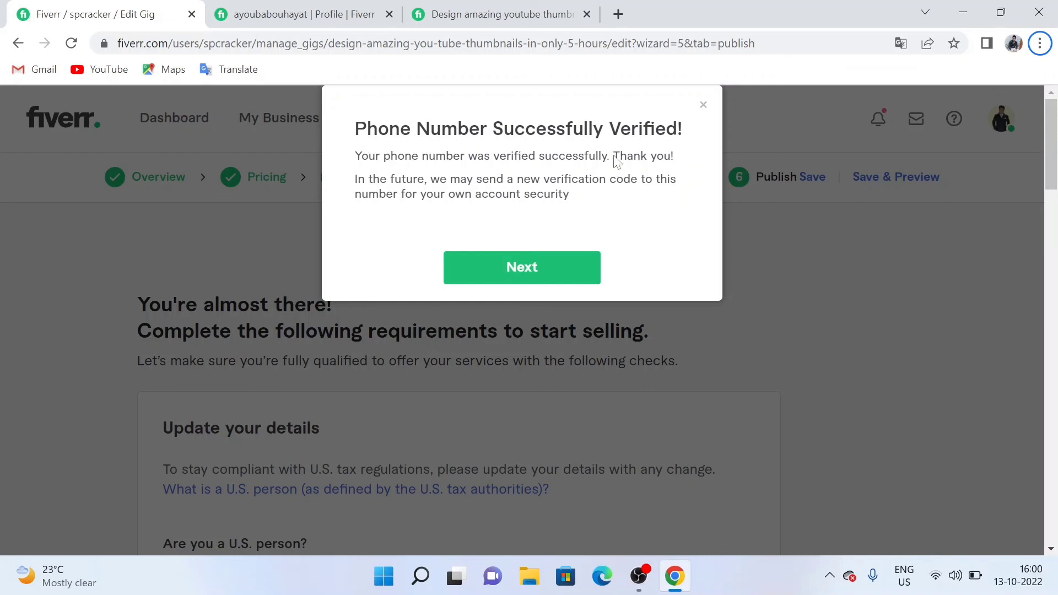
- Continue past phone verification, choose "What was your childhood nickname?" as the security question and leave the dialog
left_click(516, 269)
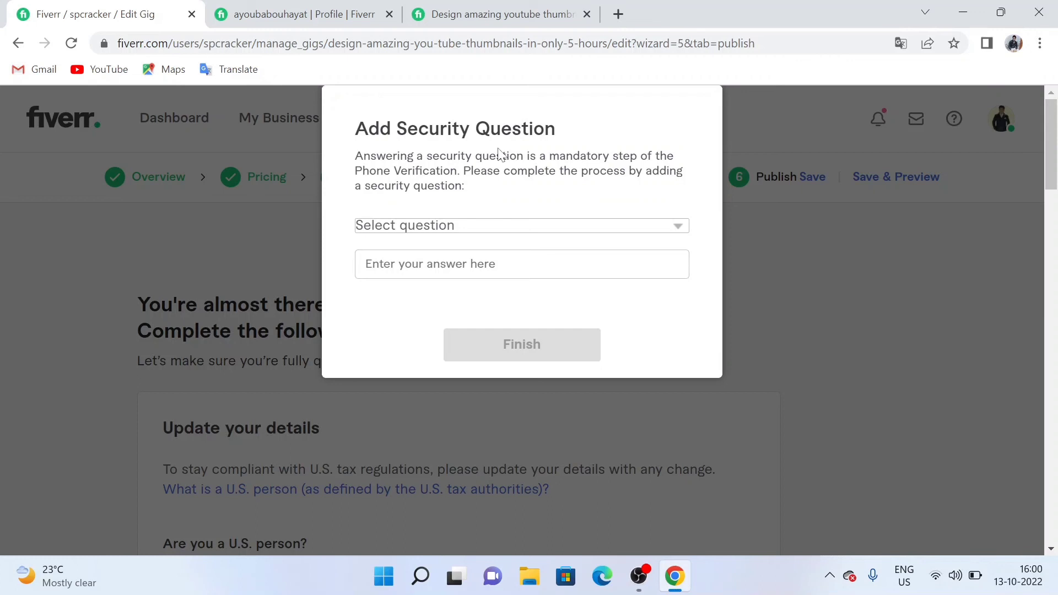
left_click(670, 227)
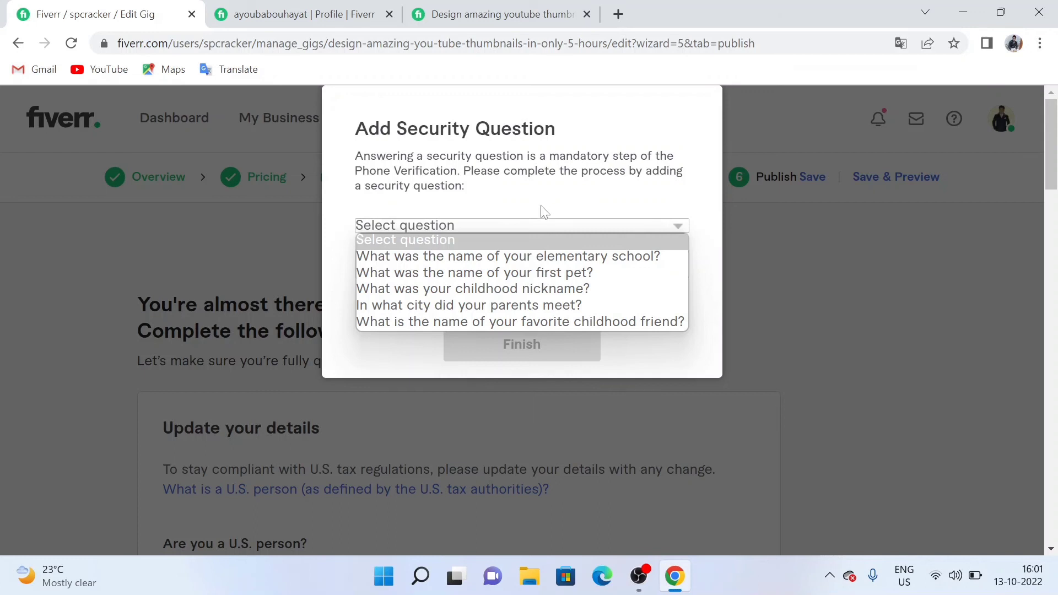
left_click(530, 289)
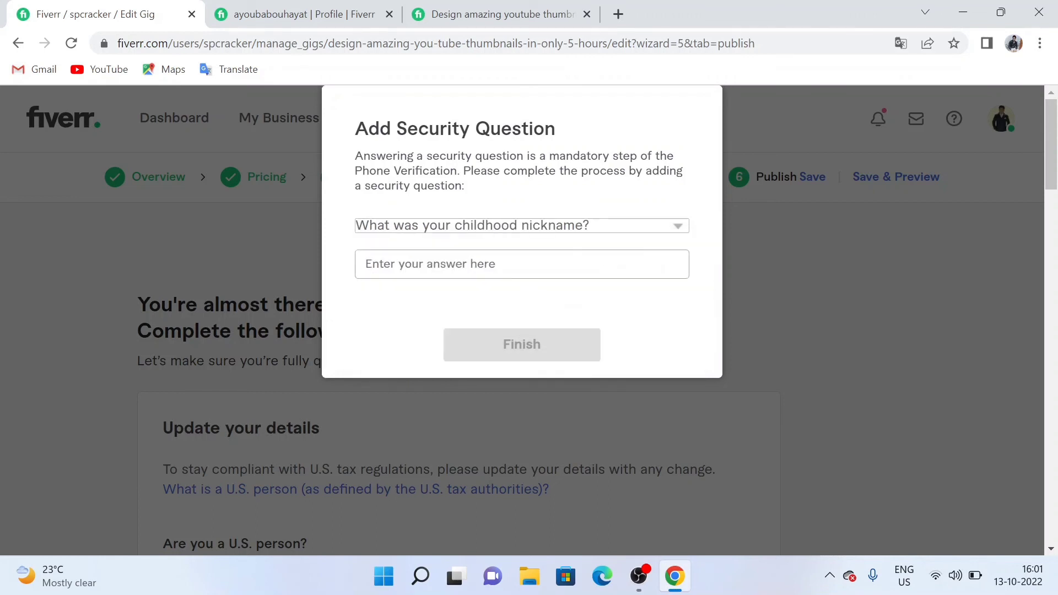
key("Escape")
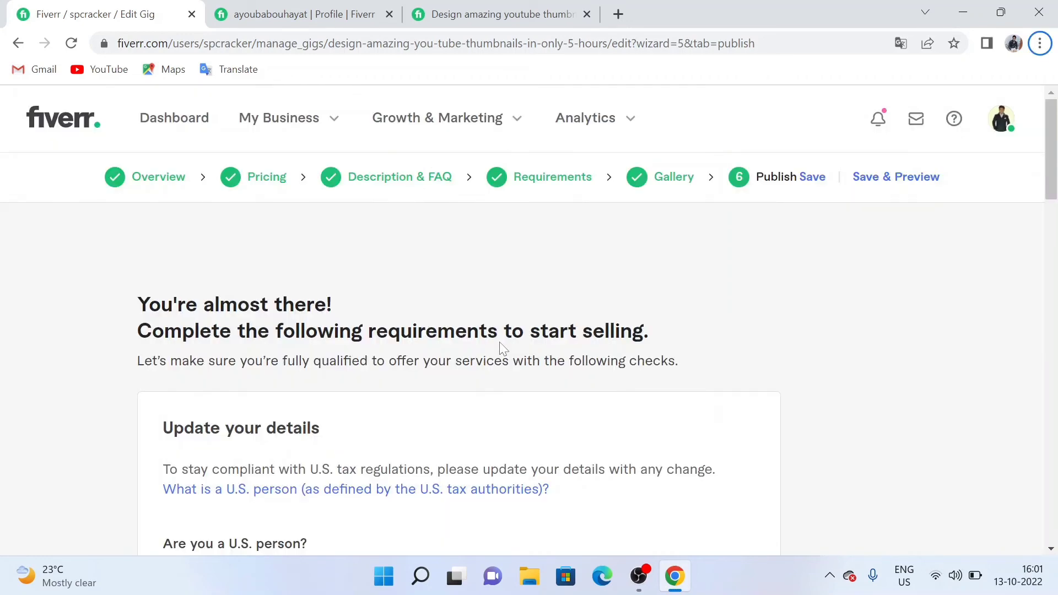
- Glance over the Publish requirements and request the gig's save and preview again
scroll(504, 378, "down", 4)
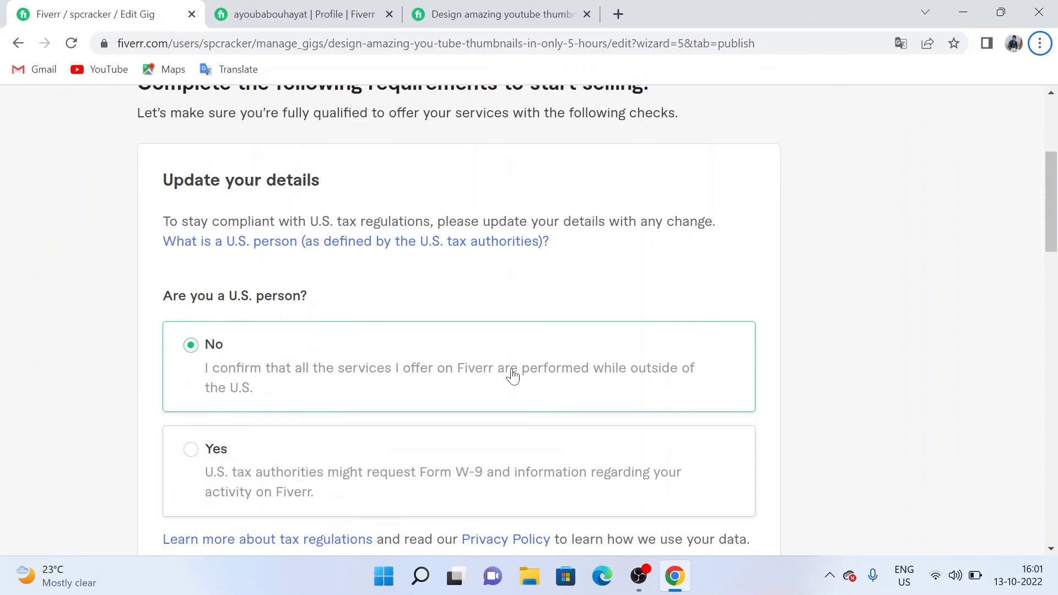
scroll(507, 378, "up", 5)
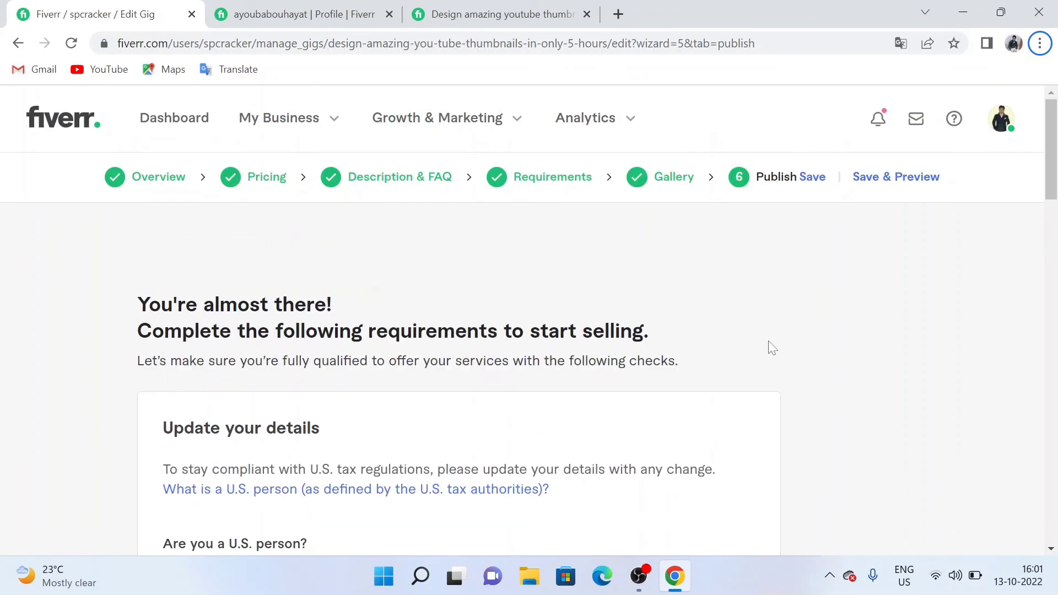
left_click(887, 183)
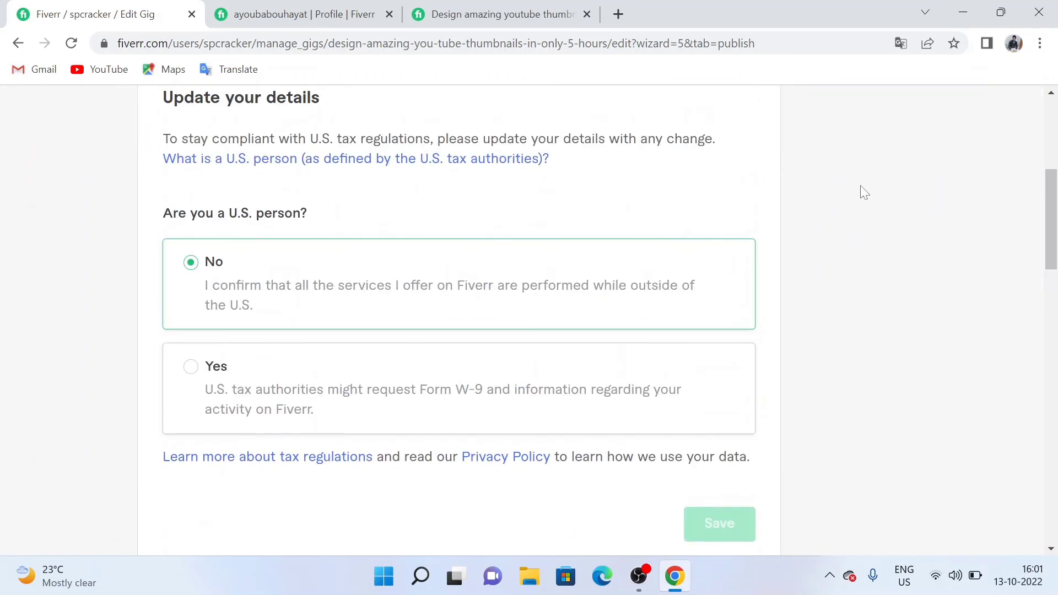
- Enter the seller's full name in the "Info for India tax purposes" form
scroll(865, 198, "down", 5)
scroll(862, 203, "down", 5)
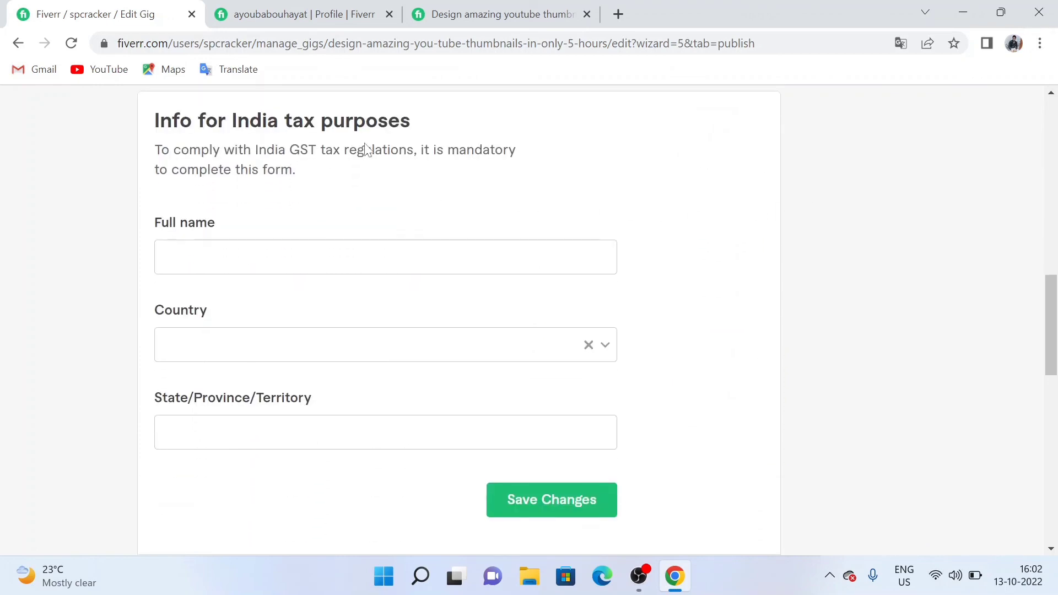
scroll(367, 147, "down", 3)
scroll(423, 154, "up", 4)
scroll(424, 151, "down", 1)
scroll(435, 158, "up", 3)
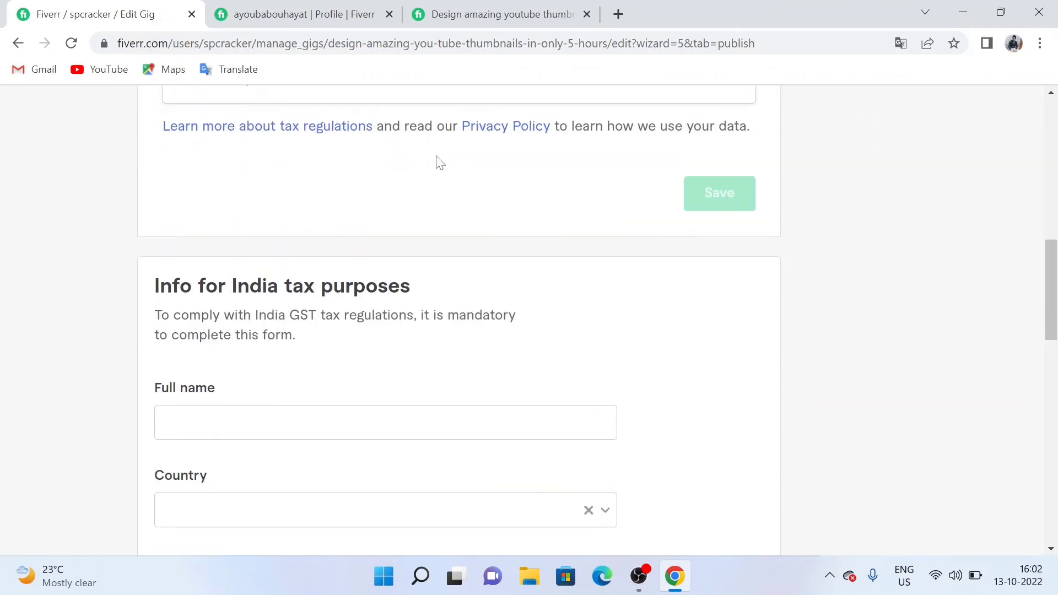
scroll(452, 157, "down", 1)
scroll(413, 208, "down", 1)
left_click(414, 257)
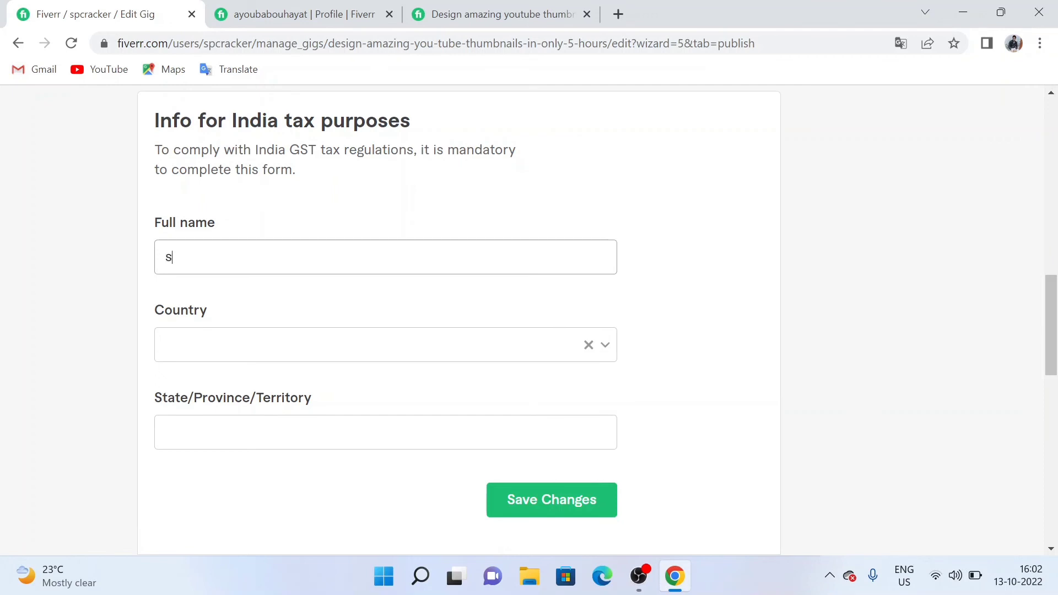
type("shubham pande")
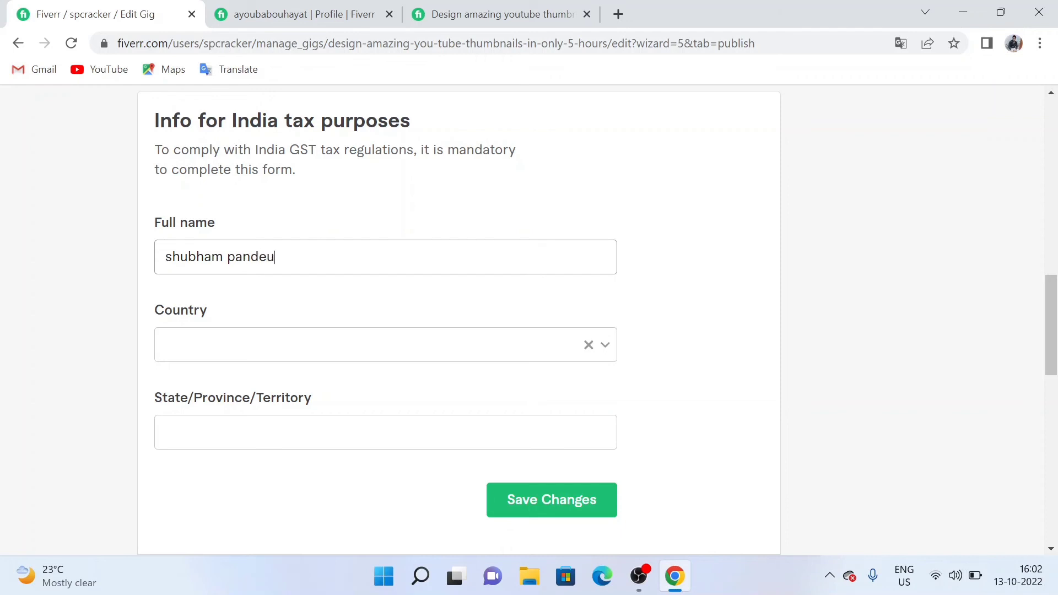
type("u")
key("BackSpace")
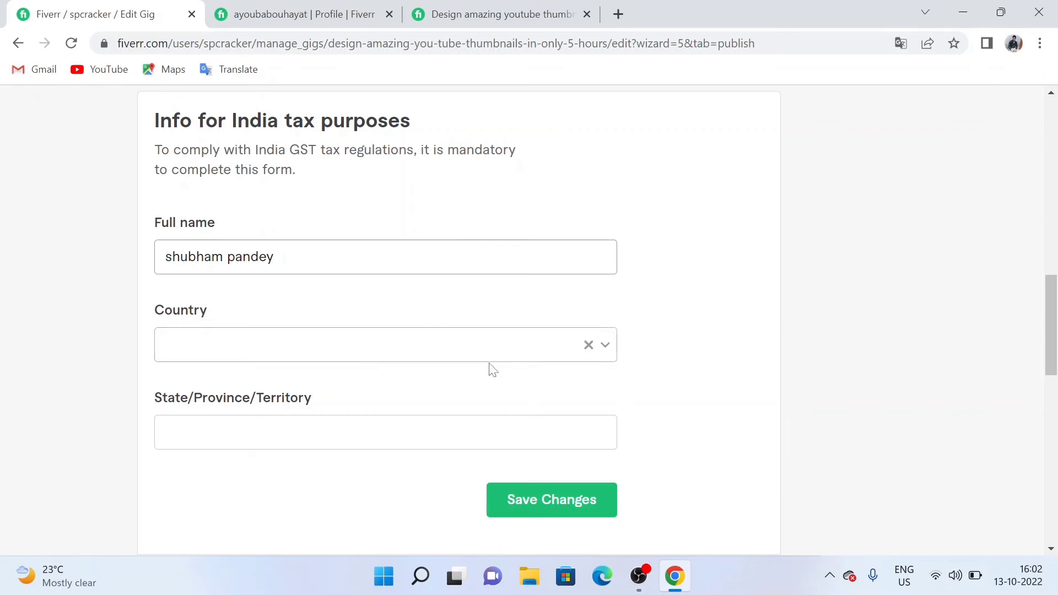
- Choose India as the country in the "Info for India tax purposes" form
left_click(607, 348)
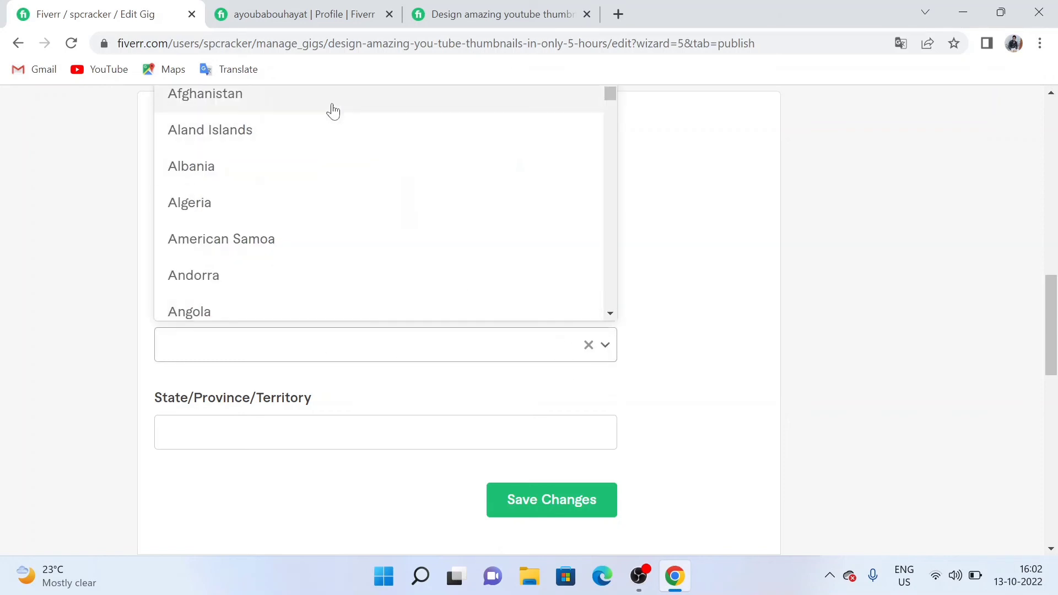
scroll(330, 180, "down", 5)
scroll(329, 175, "down", 20)
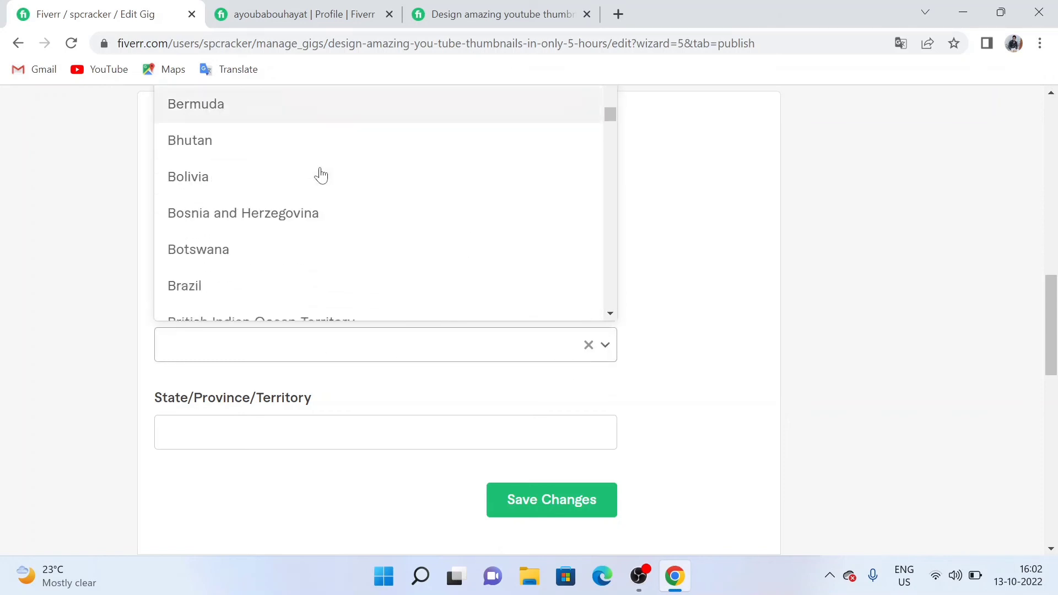
scroll(309, 167, "down", 20)
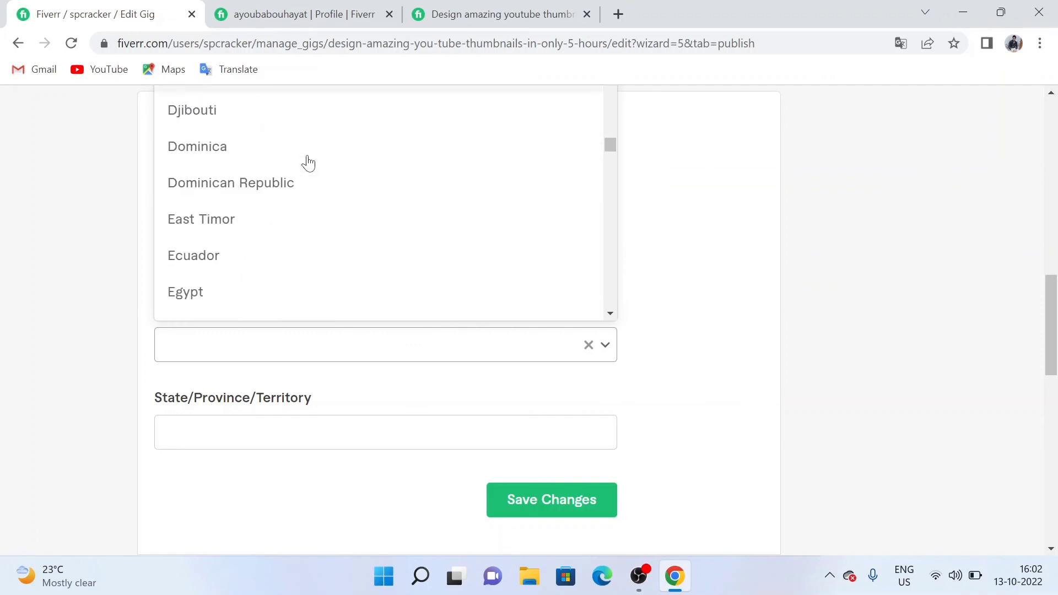
scroll(306, 164, "up", 16)
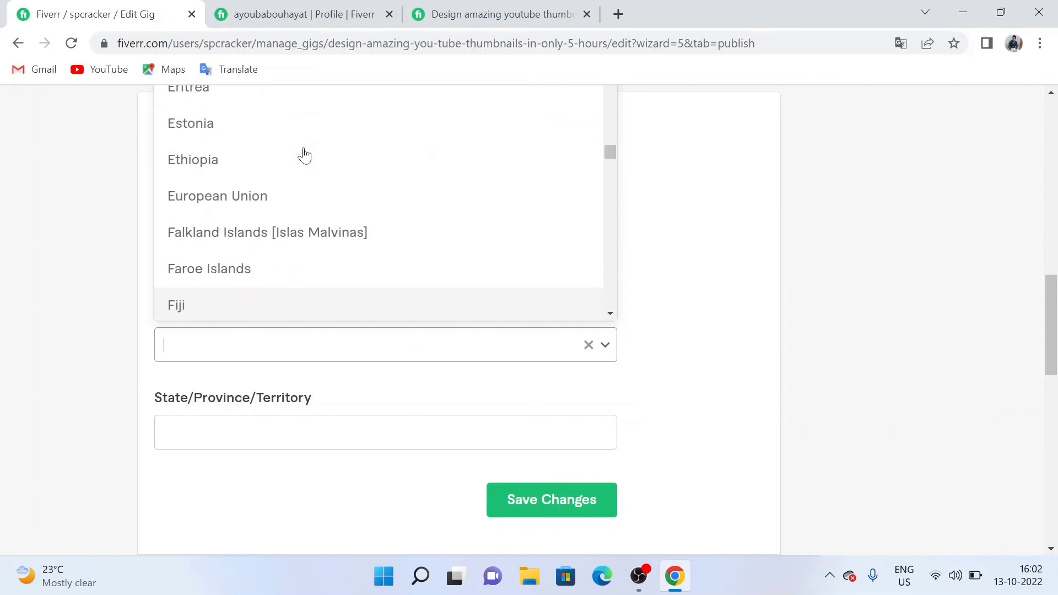
scroll(307, 160, "down", 20)
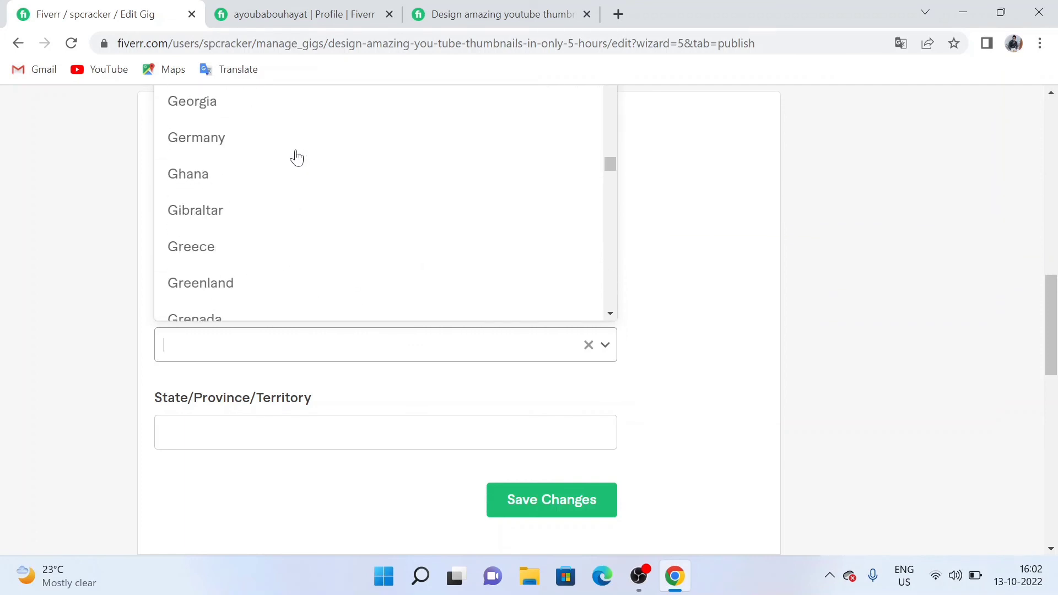
scroll(293, 159, "up", 3)
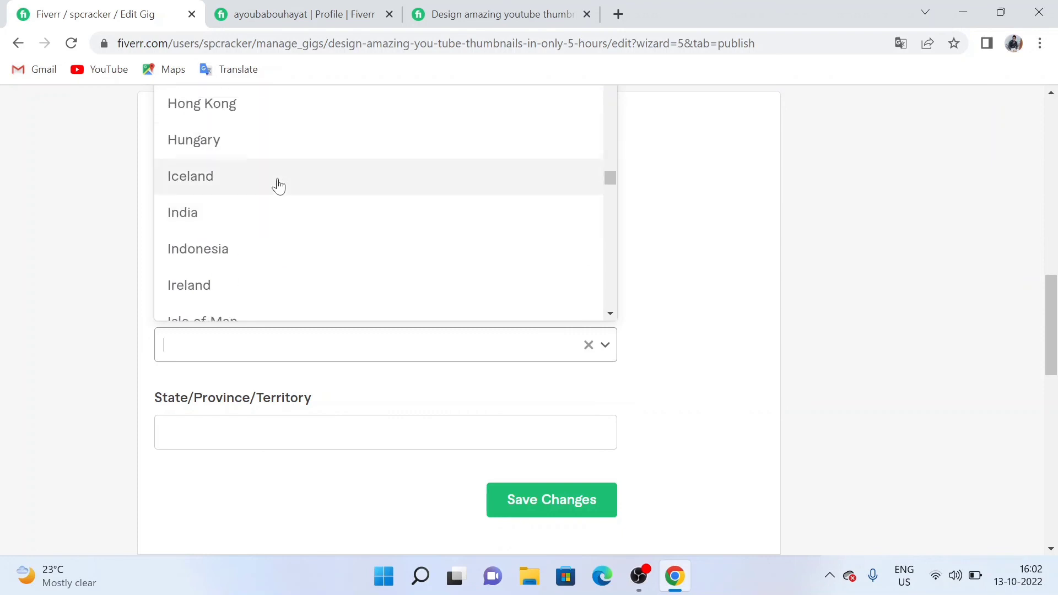
left_click(264, 212)
- Set the mandatory State/Union territory of the India tax form to Uttar Pradesh
scroll(276, 237, "down", 4)
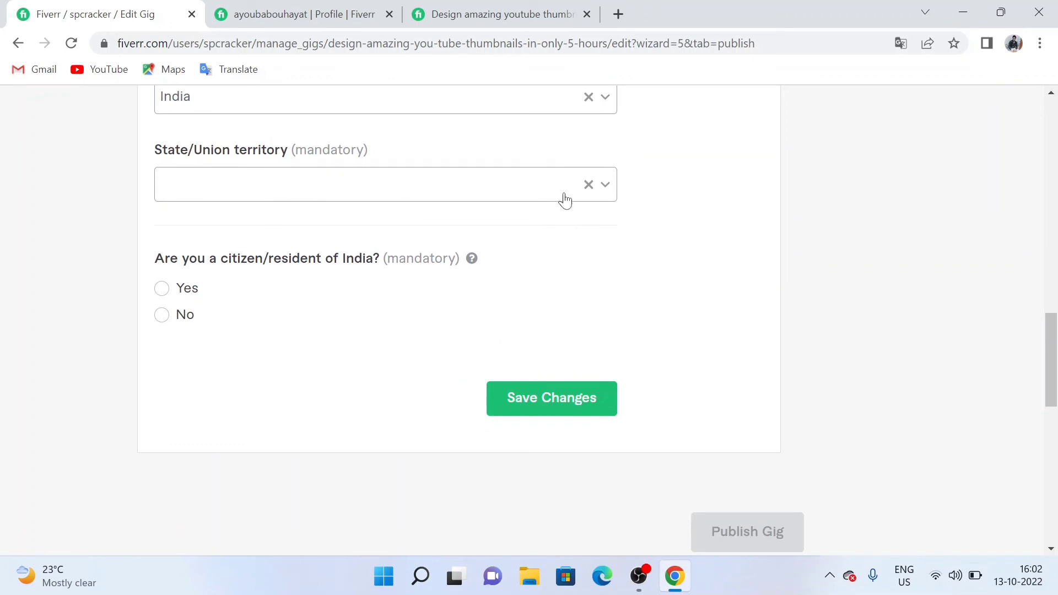
left_click(608, 193)
scroll(540, 231, "down", 10)
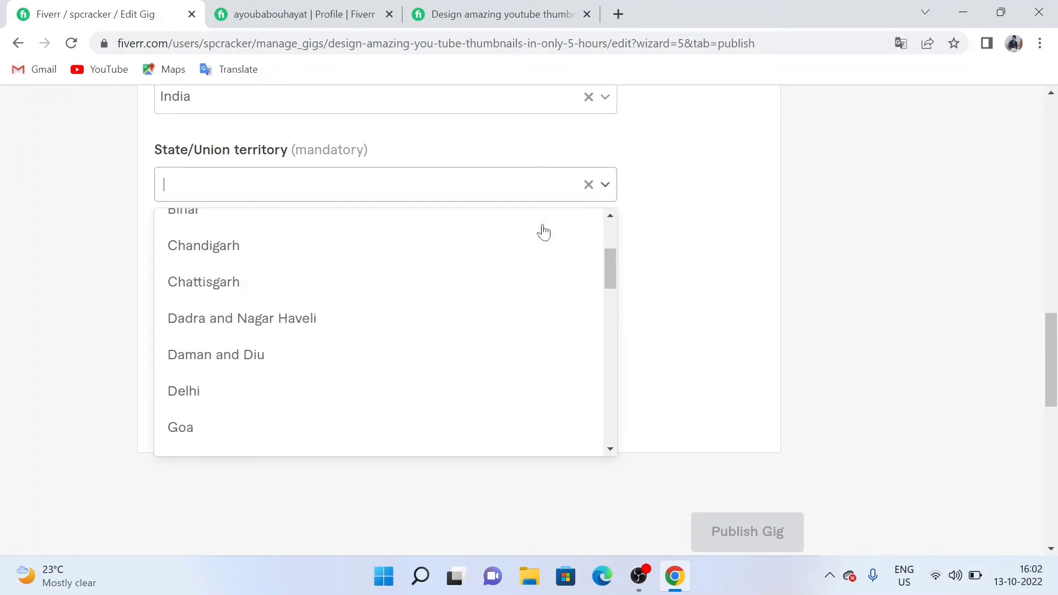
scroll(534, 230, "down", 9)
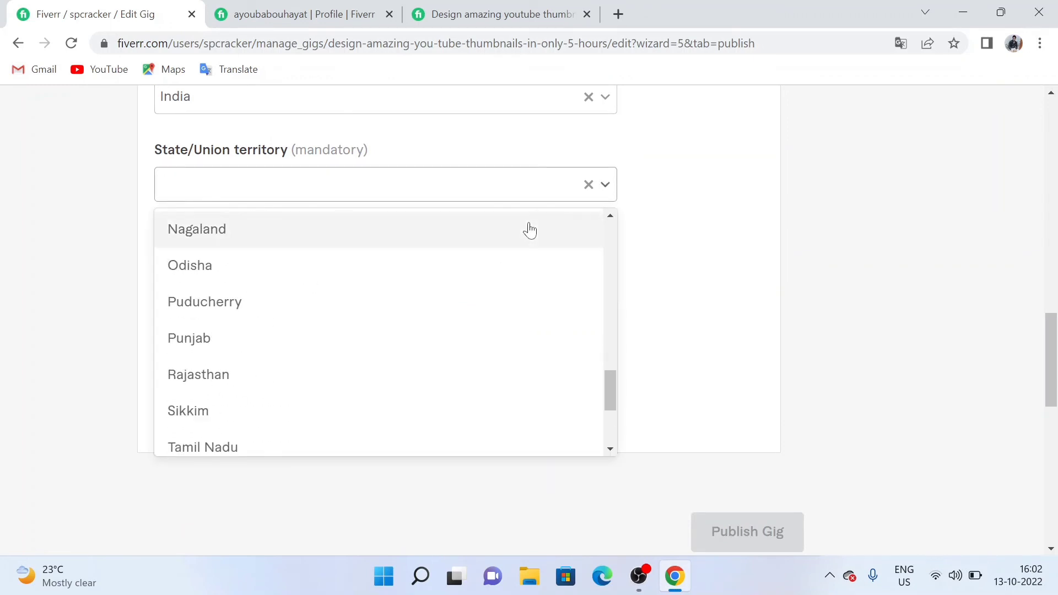
left_click(298, 391)
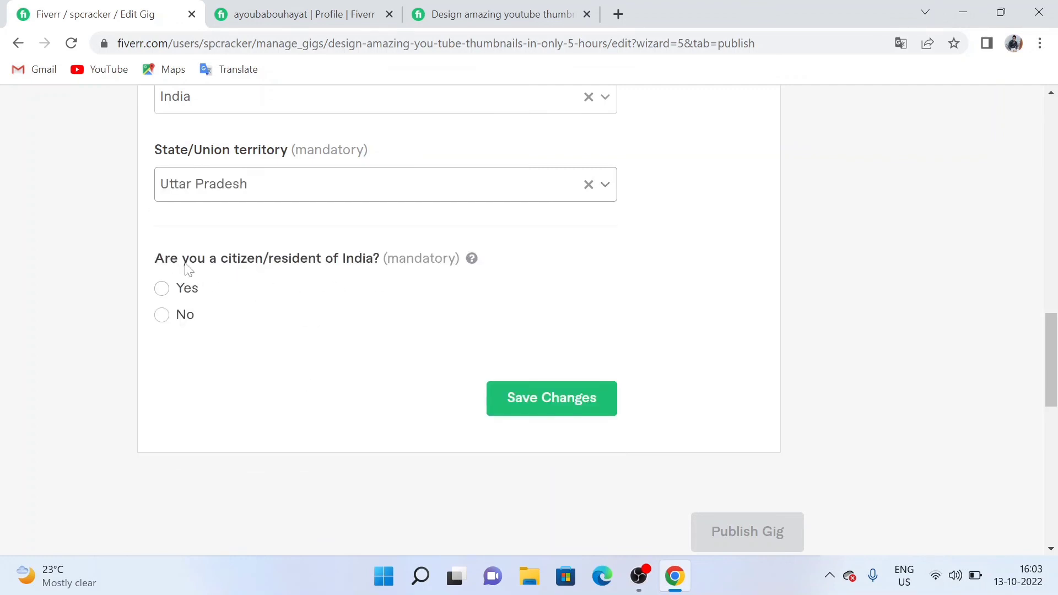
- Answer Yes to India citizenship/residency and No to India GST registration, choose the Taxable TCS category and save the tax form
left_click(162, 289)
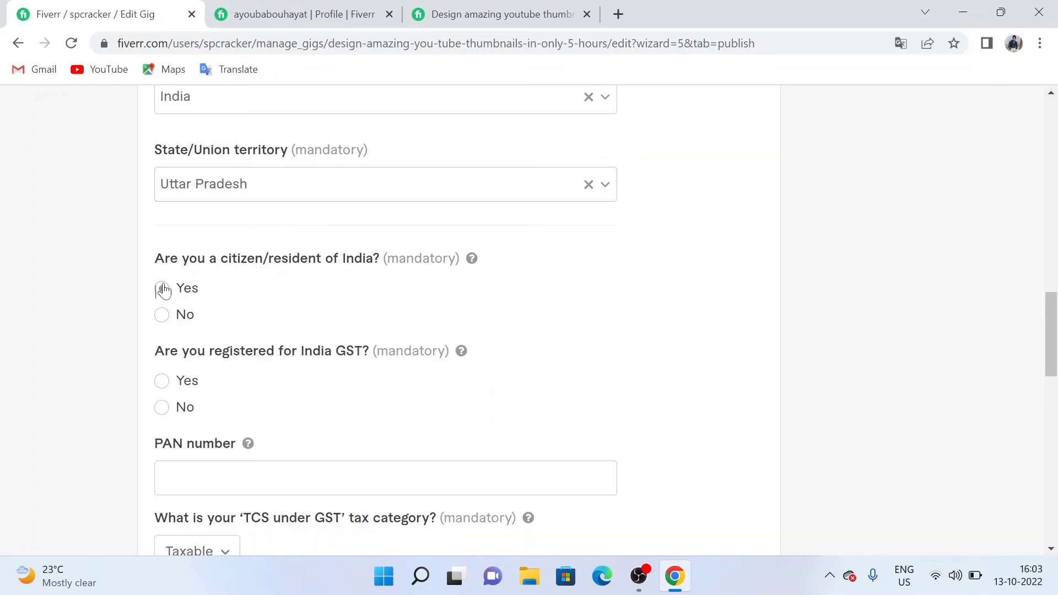
scroll(258, 308, "down", 2)
scroll(258, 308, "down", 1)
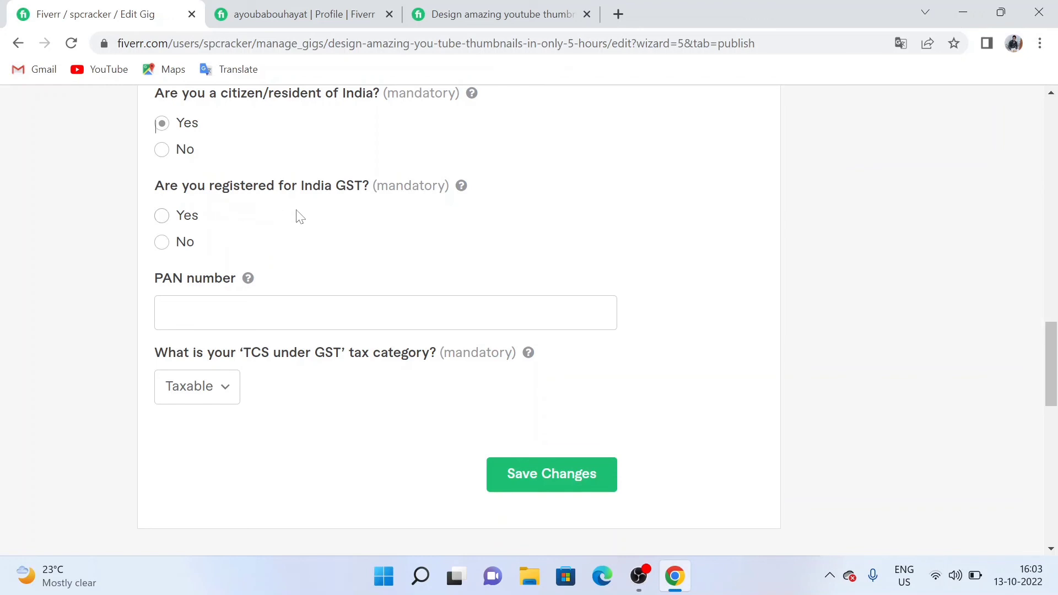
left_click(162, 243)
left_click(226, 389)
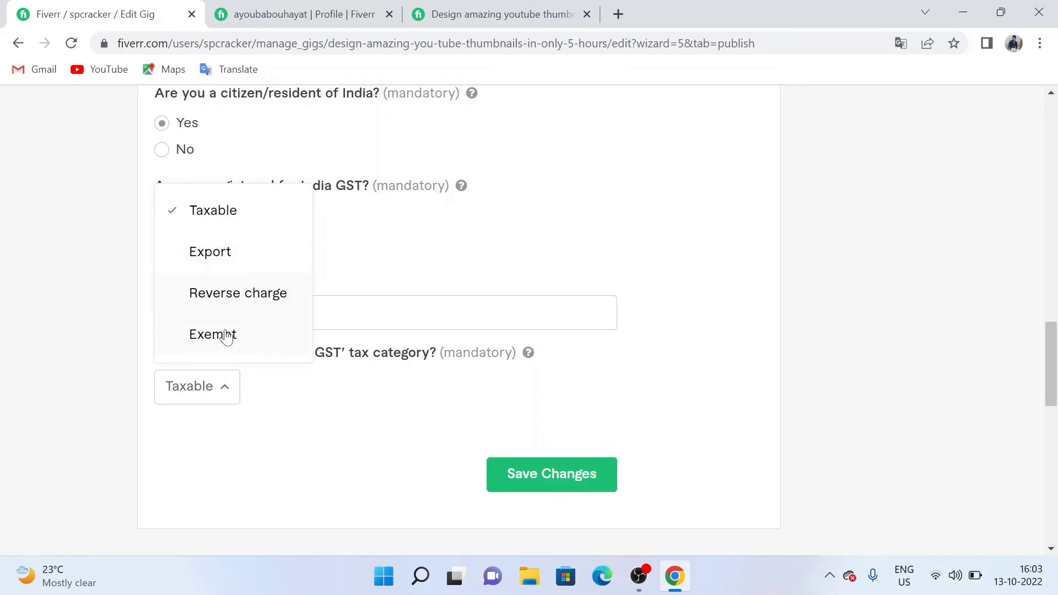
left_click(236, 211)
left_click(526, 478)
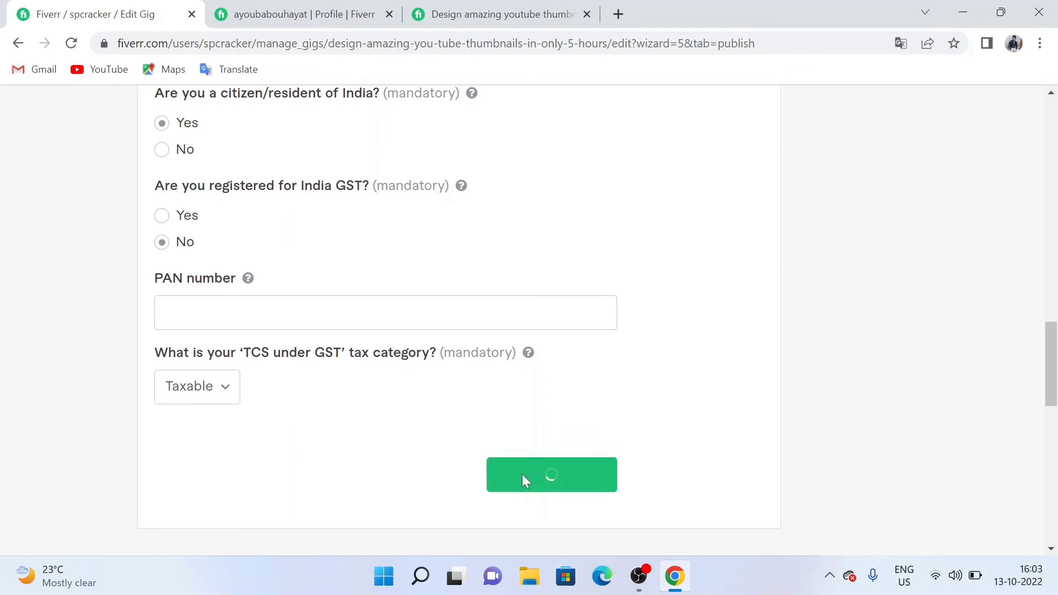
- Save the gig from the Publish stage and look over the resulting page
scroll(353, 276, "up", 15)
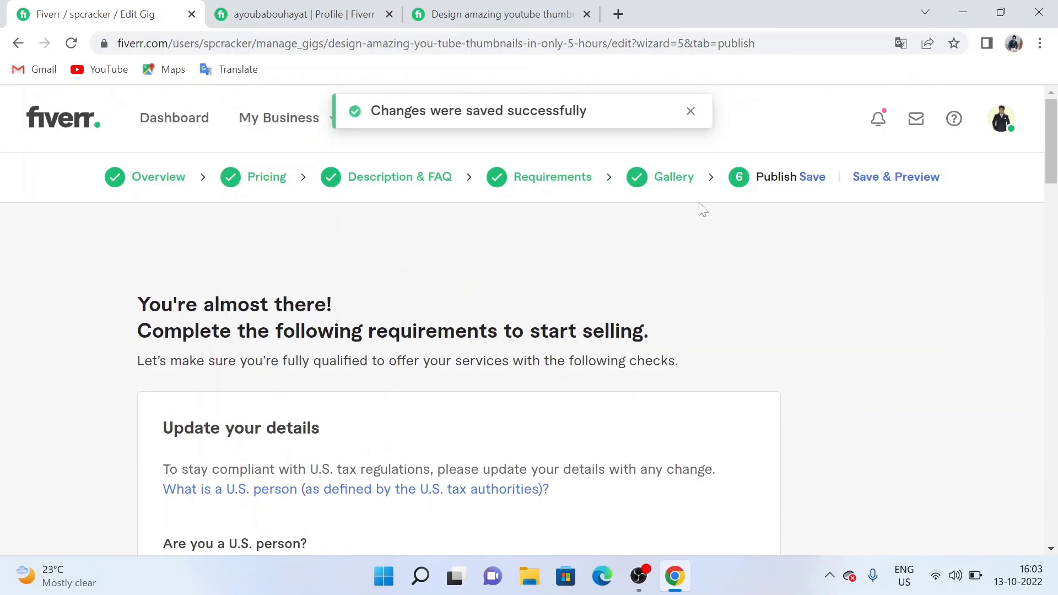
left_click(821, 180)
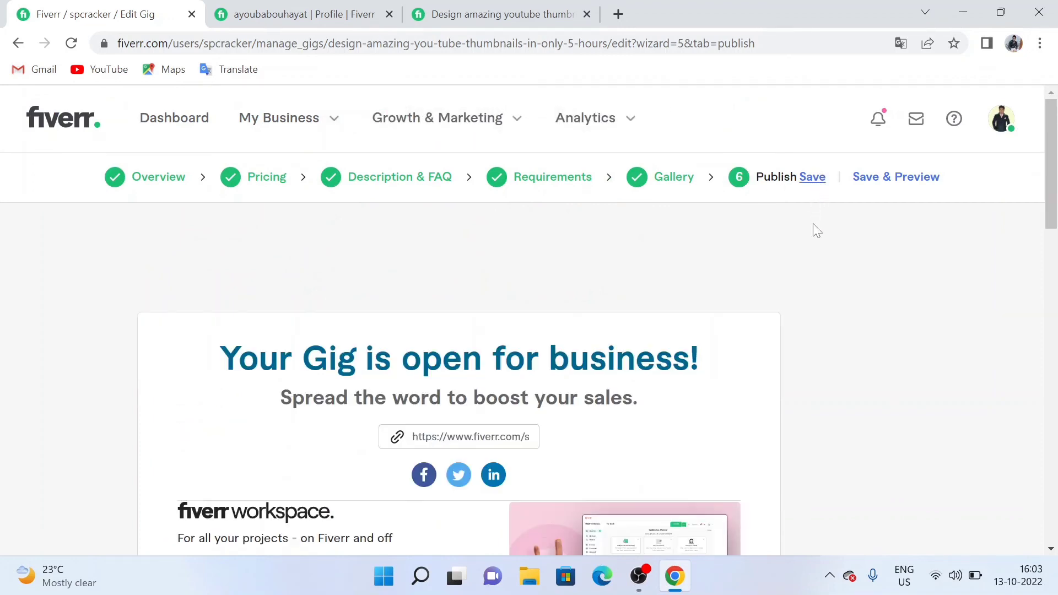
scroll(701, 300, "down", 1)
scroll(600, 272, "up", 1)
scroll(551, 264, "down", 4)
scroll(526, 261, "up", 1)
scroll(526, 262, "down", 5)
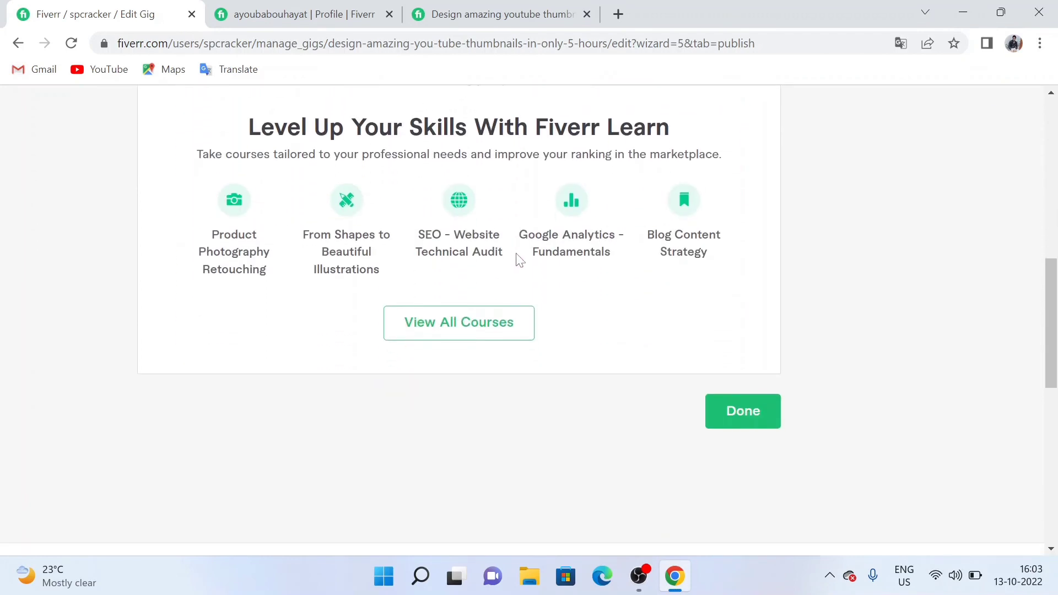
scroll(519, 261, "down", 1)
scroll(517, 256, "up", 9)
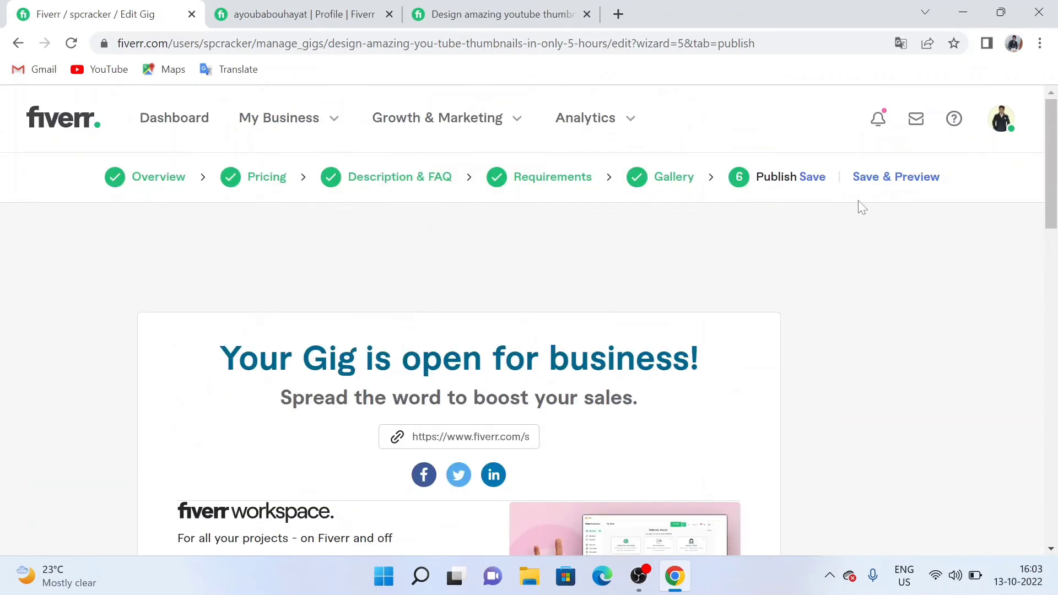
- Save and preview the gig, looking over its title, main image and Professional package
left_click(894, 177)
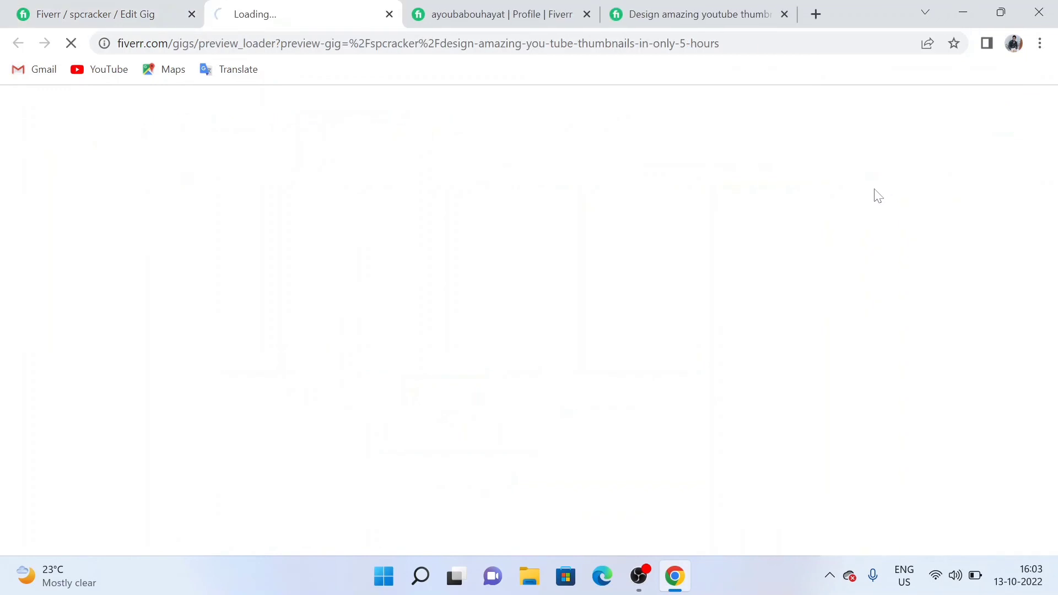
scroll(165, 215, "down", 1)
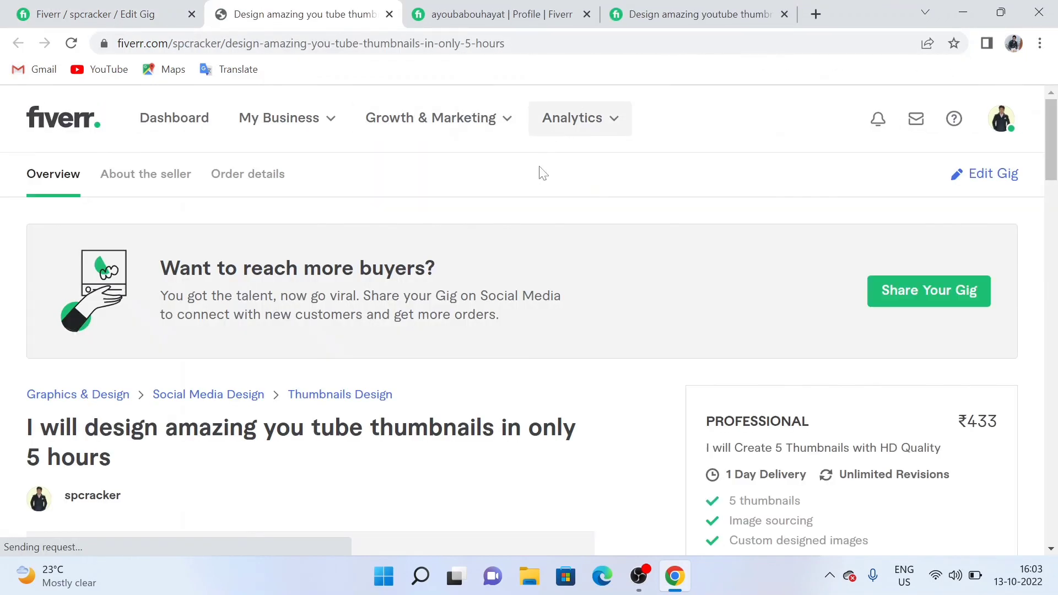
scroll(539, 165, "down", 4)
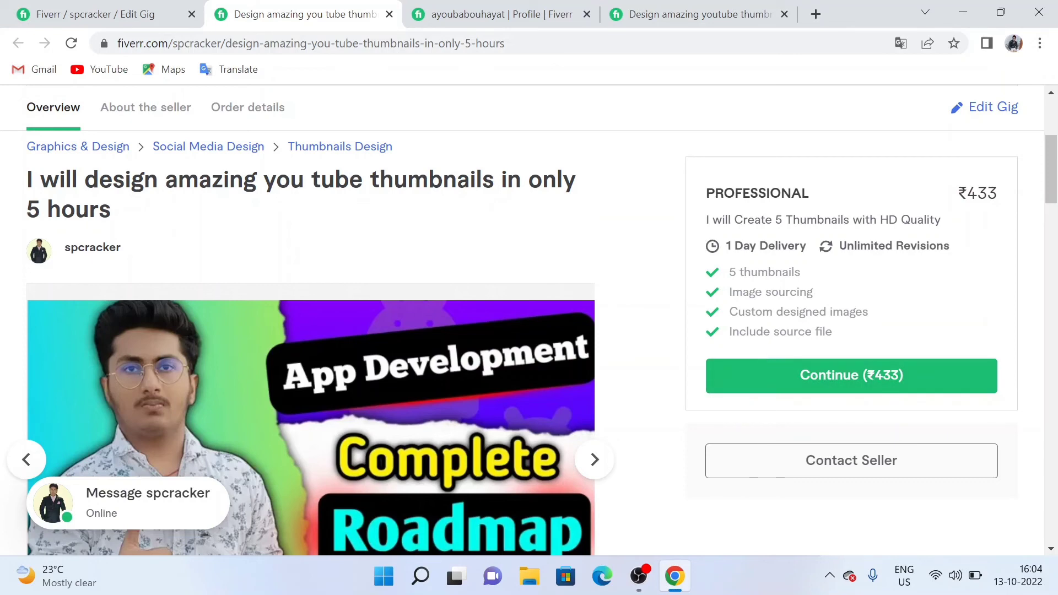
scroll(817, 352, "down", 1)
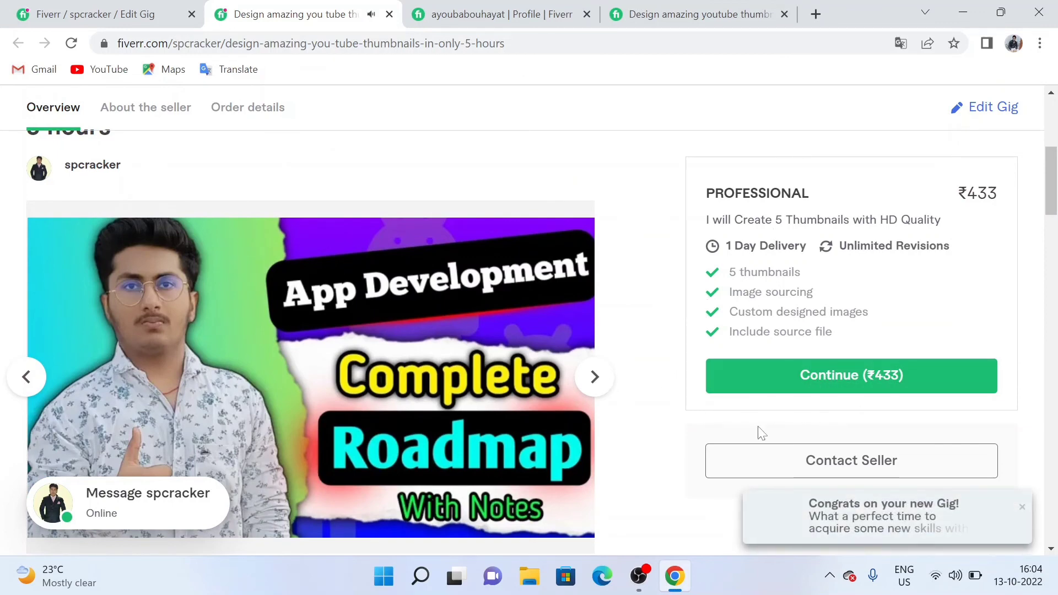
scroll(785, 435, "down", 1)
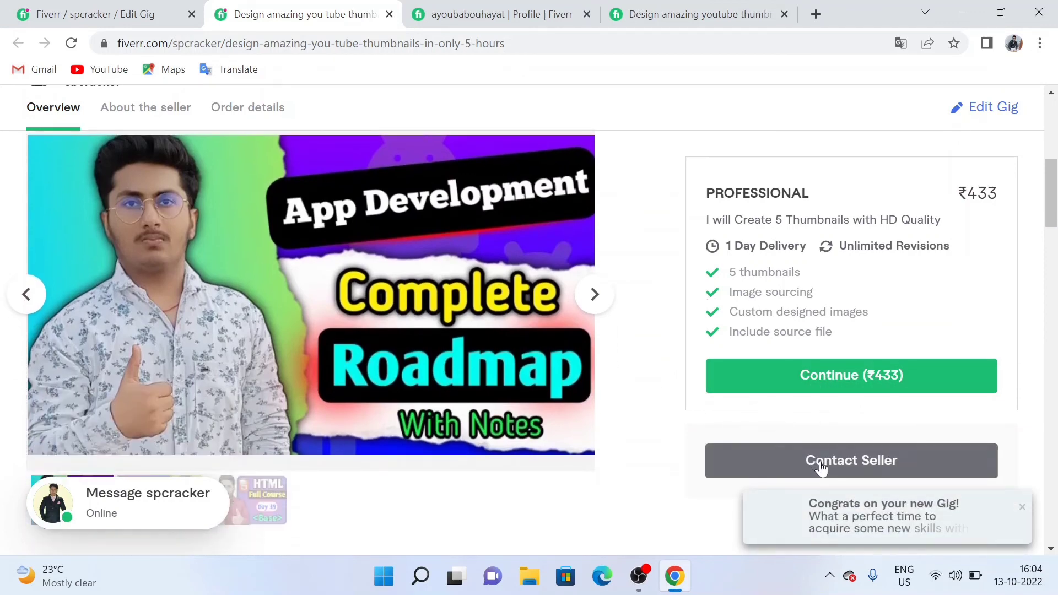
- Check the message dialog for contacting the seller, close it and review the top of the gig page
left_click(821, 465)
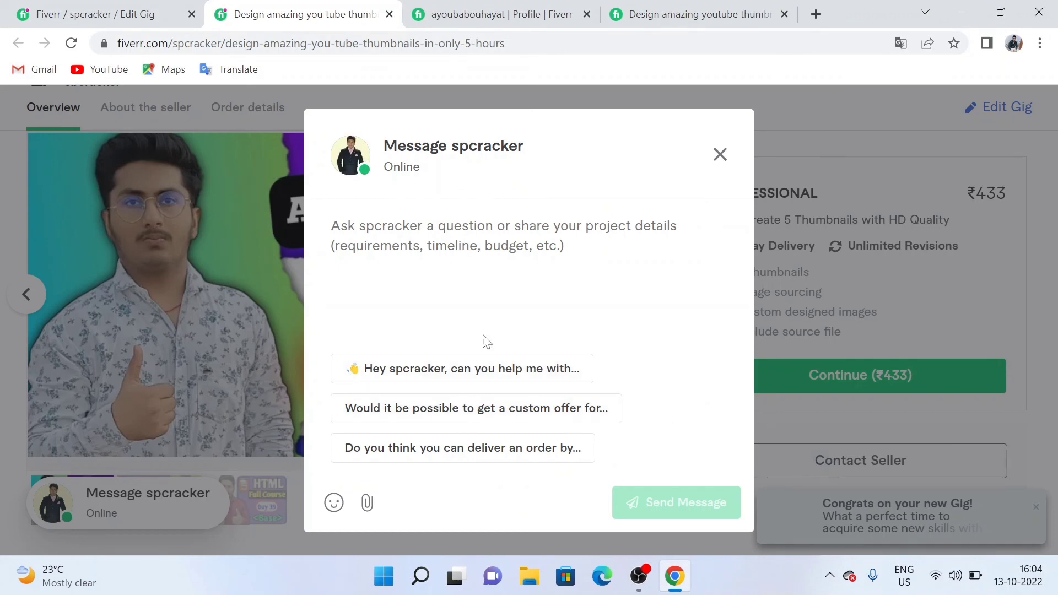
left_click(719, 154)
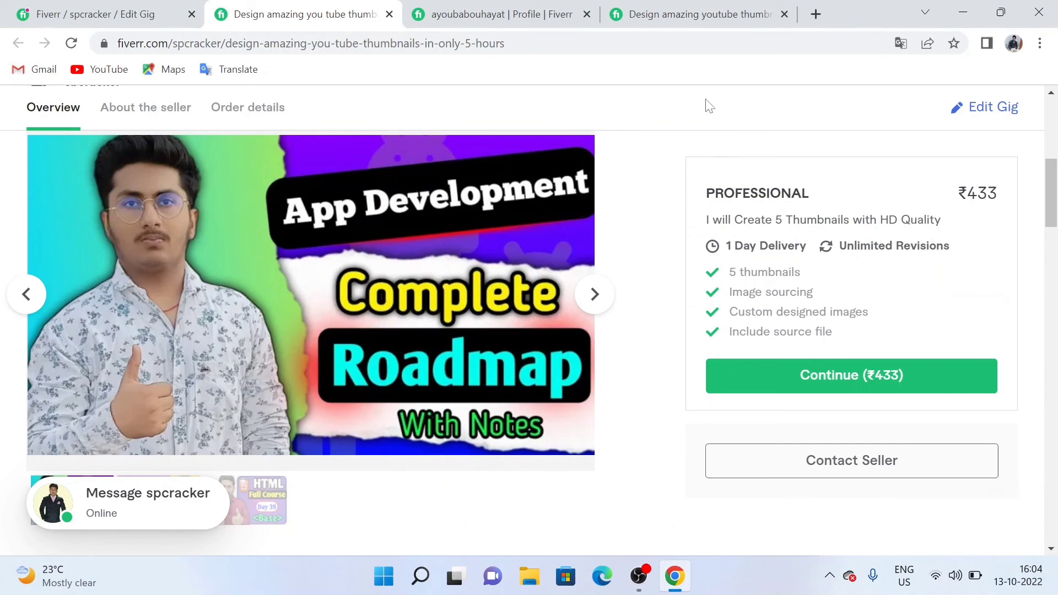
scroll(853, 342, "up", 5)
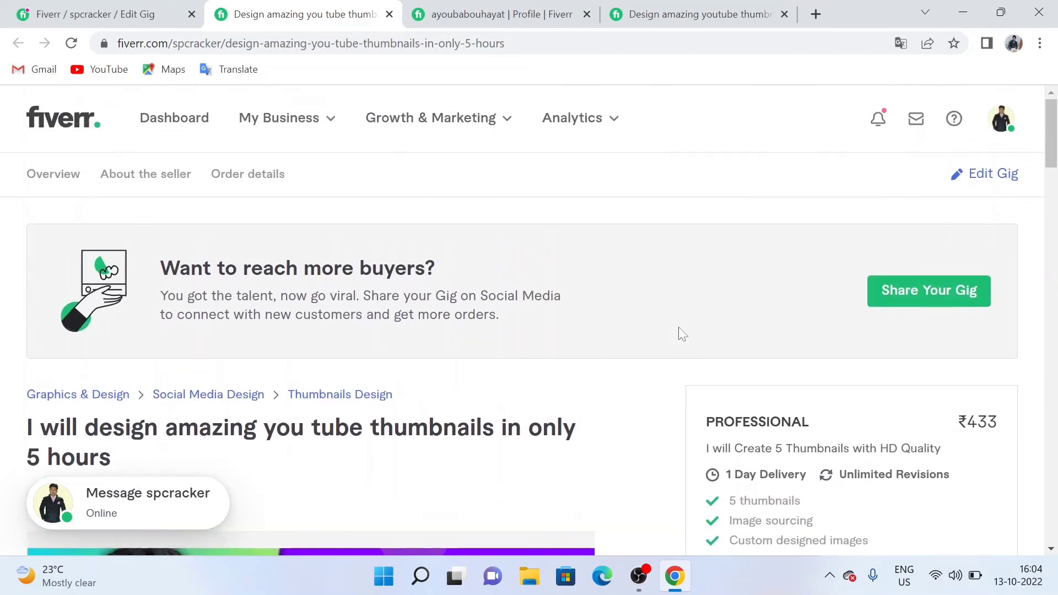
scroll(667, 331, "down", 3)
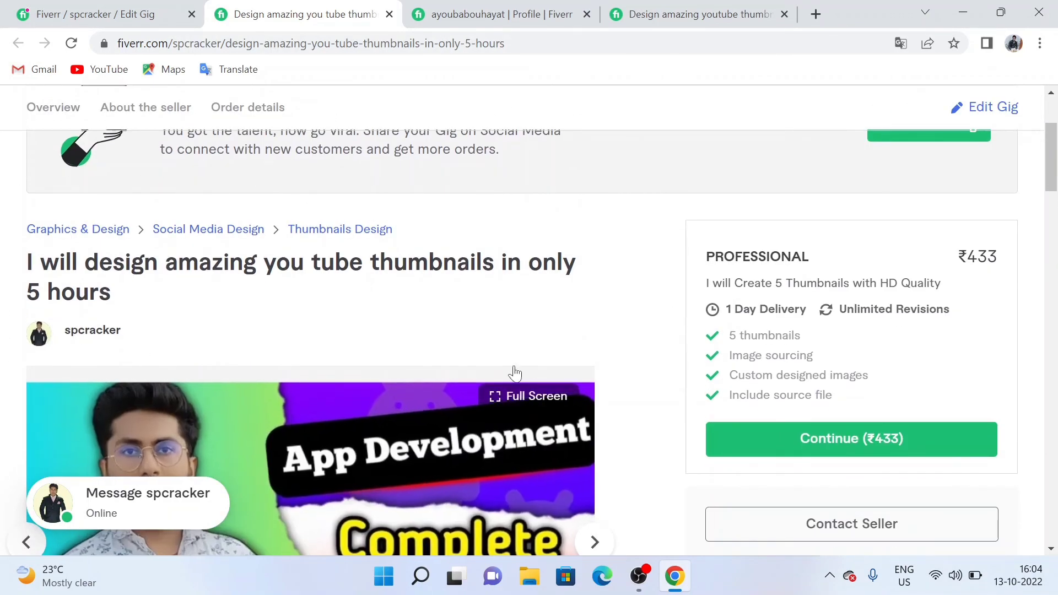
scroll(351, 312, "up", 3)
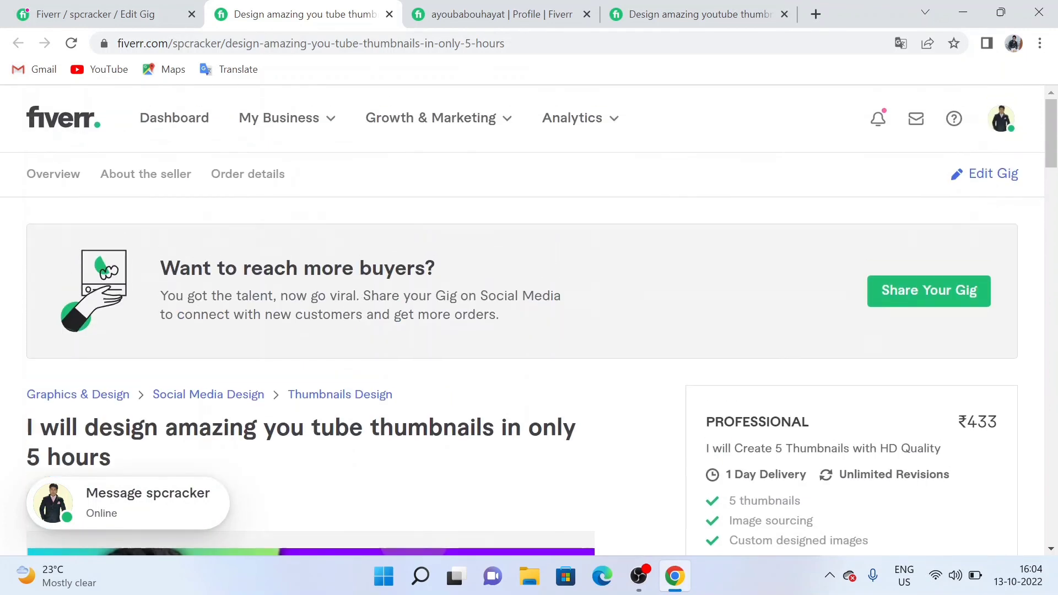
- Browse the thumbnail images in the gig's gallery forward and back
scroll(338, 319, "down", 4)
scroll(337, 318, "down", 2)
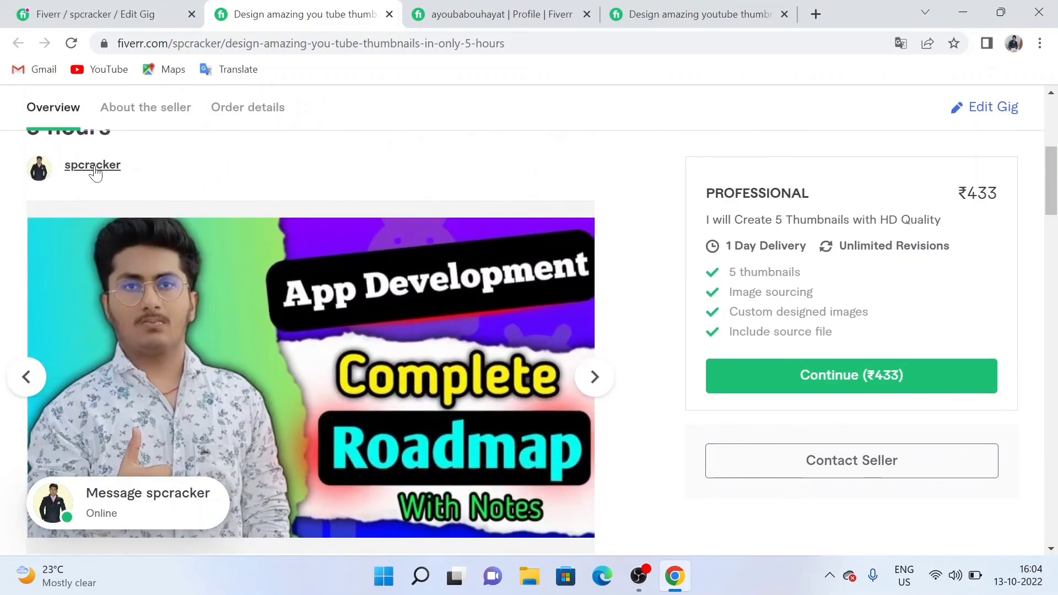
scroll(445, 293, "down", 3)
scroll(445, 294, "up", 3)
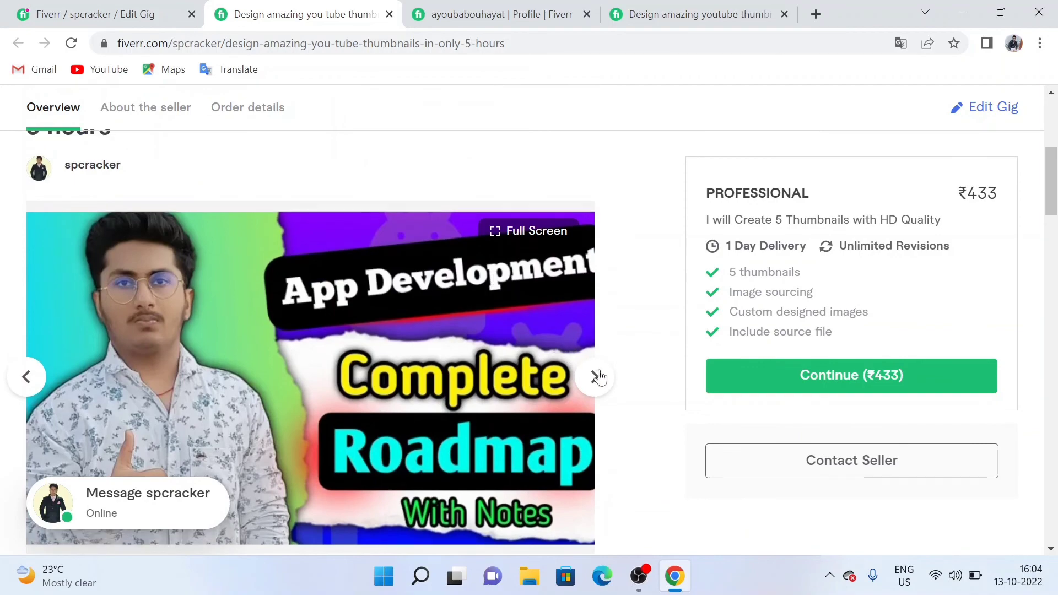
left_click(595, 379)
left_click(596, 379)
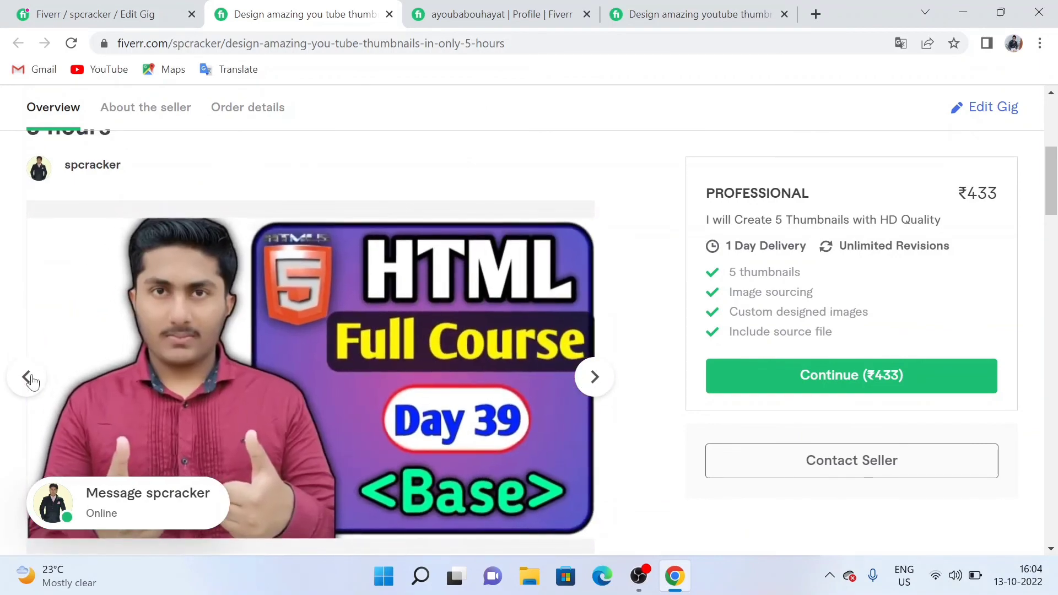
left_click(27, 378)
left_click(28, 378)
- Read through the gig's description, the reasons to hire and the platform type
scroll(192, 300, "down", 5)
scroll(196, 294, "down", 4)
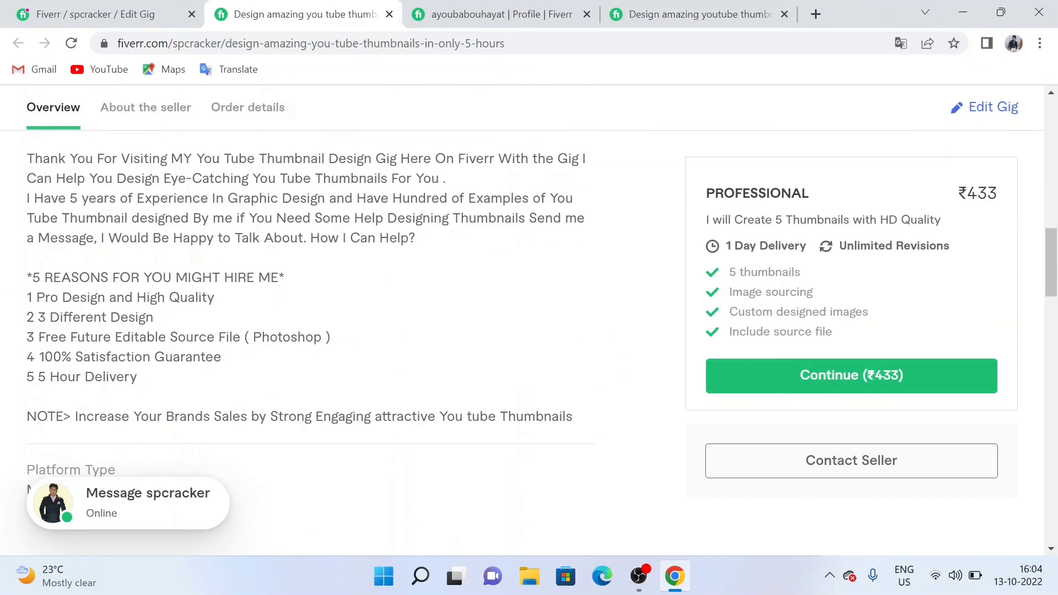
scroll(158, 279, "up", 1)
scroll(132, 274, "down", 1)
scroll(132, 274, "down", 2)
scroll(135, 269, "up", 2)
scroll(138, 264, "down", 2)
scroll(138, 265, "down", 2)
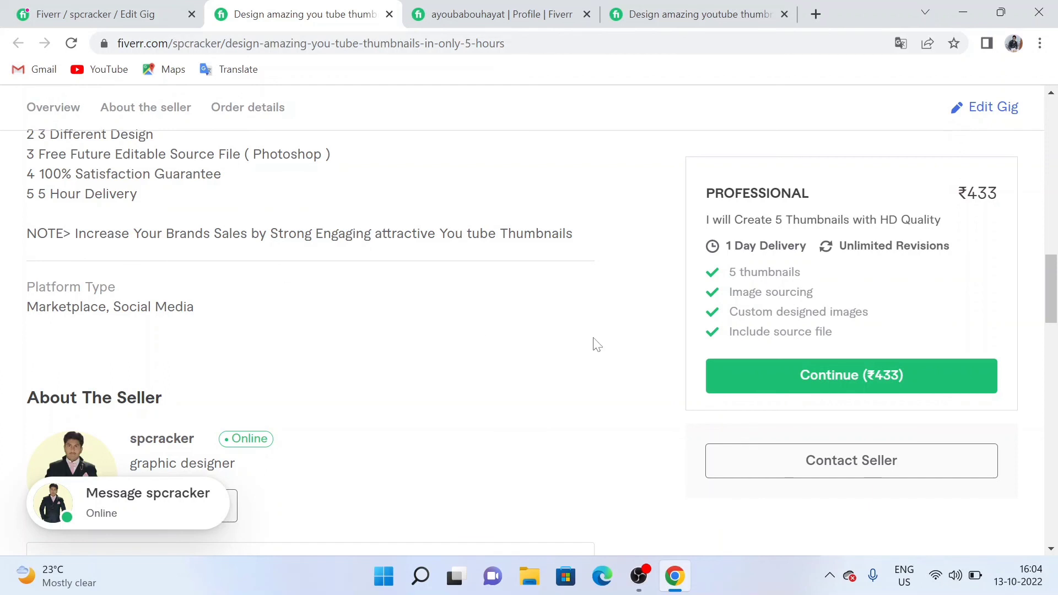
- Review the About The Seller section with the seller's profile text, down to the order details
scroll(483, 325, "down", 4)
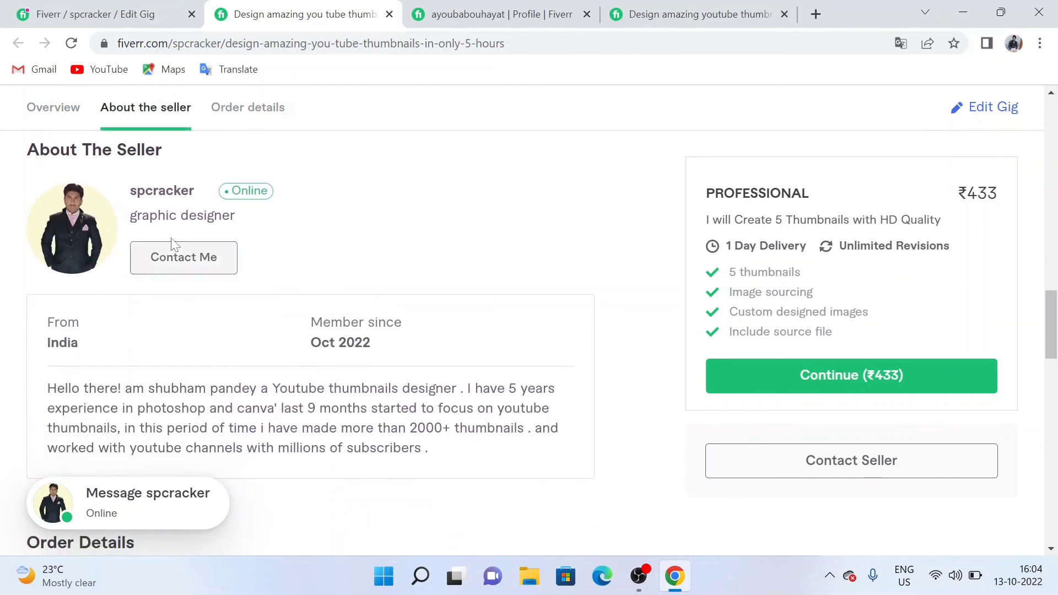
scroll(201, 286, "down", 1)
scroll(201, 286, "up", 1)
scroll(203, 286, "down", 3)
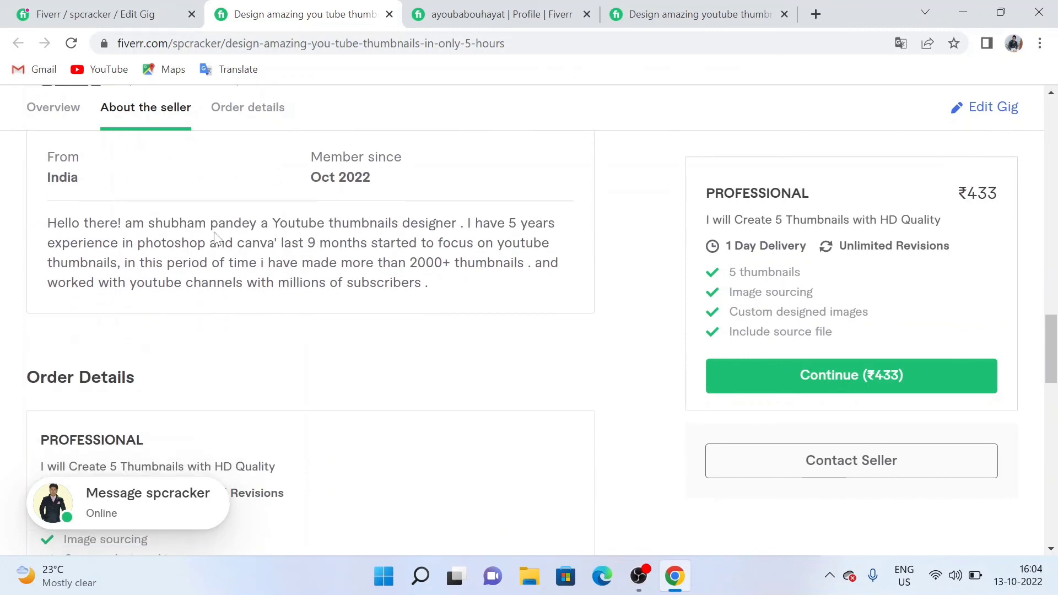
- Review the gig's order details, quantity options and related tags down to the page footer
scroll(332, 296, "down", 1)
scroll(215, 285, "down", 2)
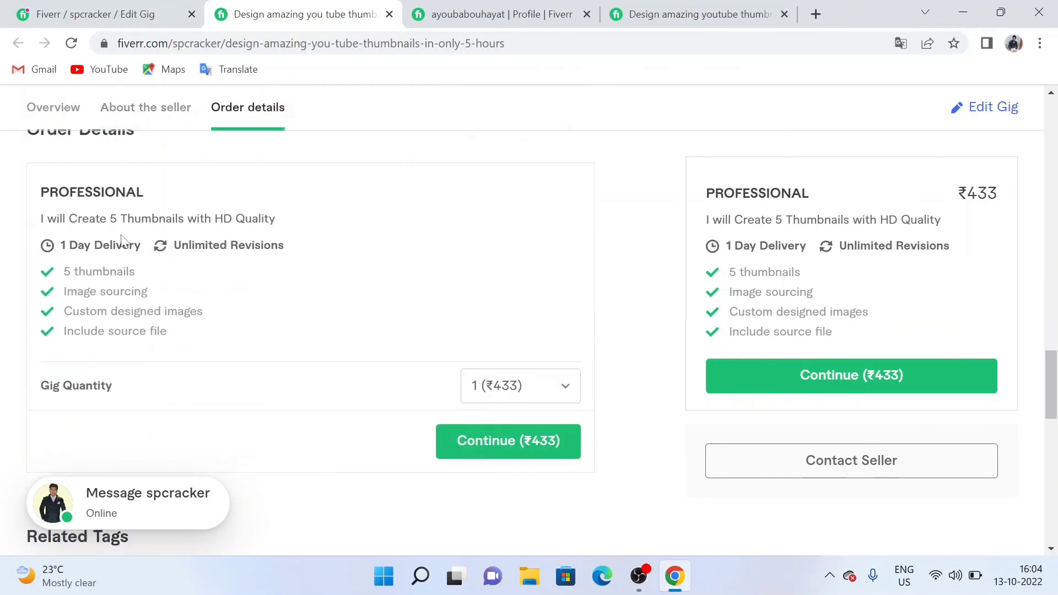
scroll(149, 283, "down", 2)
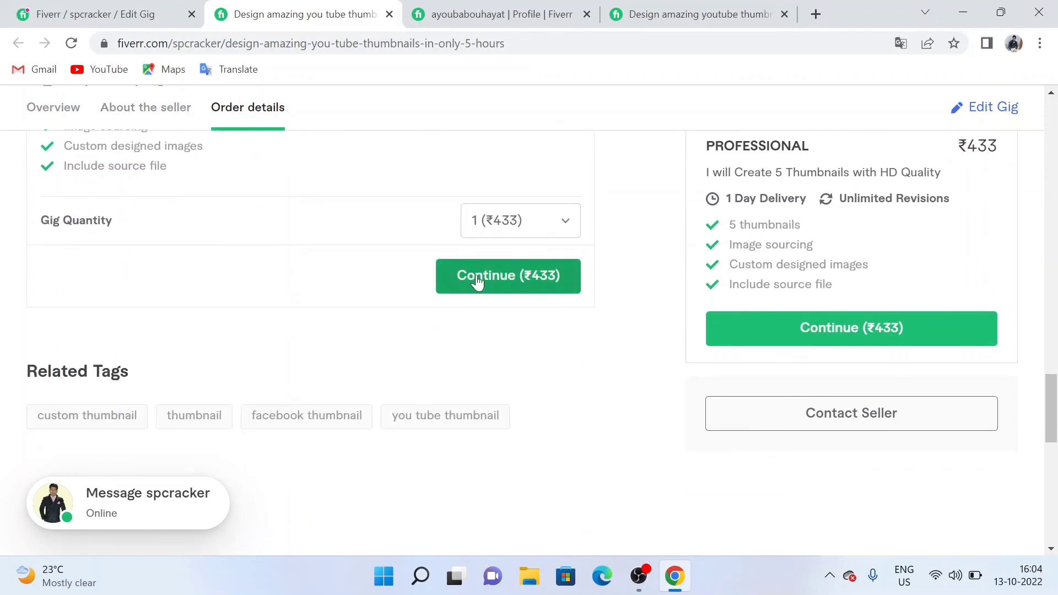
scroll(312, 281, "down", 1)
scroll(273, 287, "down", 3)
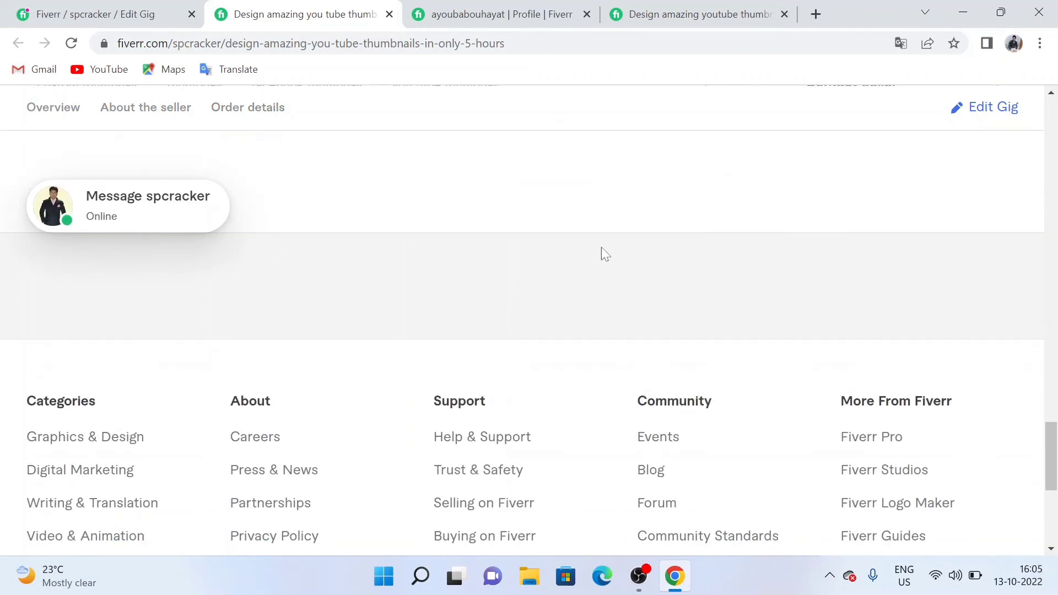
- Return to the start of the gig page, check the gig's social sharing options and close them
scroll(590, 252, "up", 15)
scroll(644, 231, "up", 10)
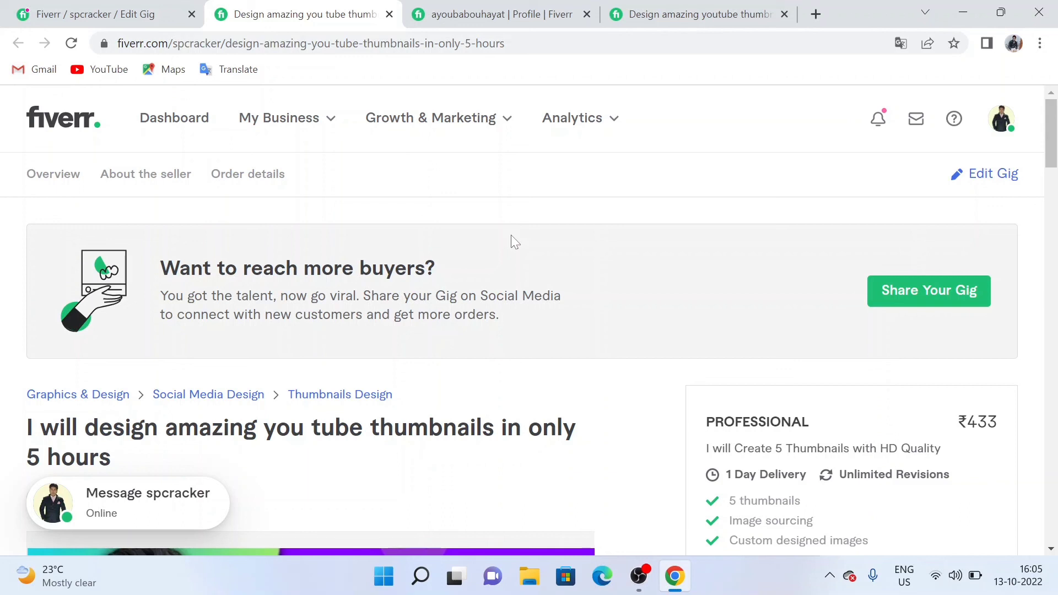
left_click(931, 292)
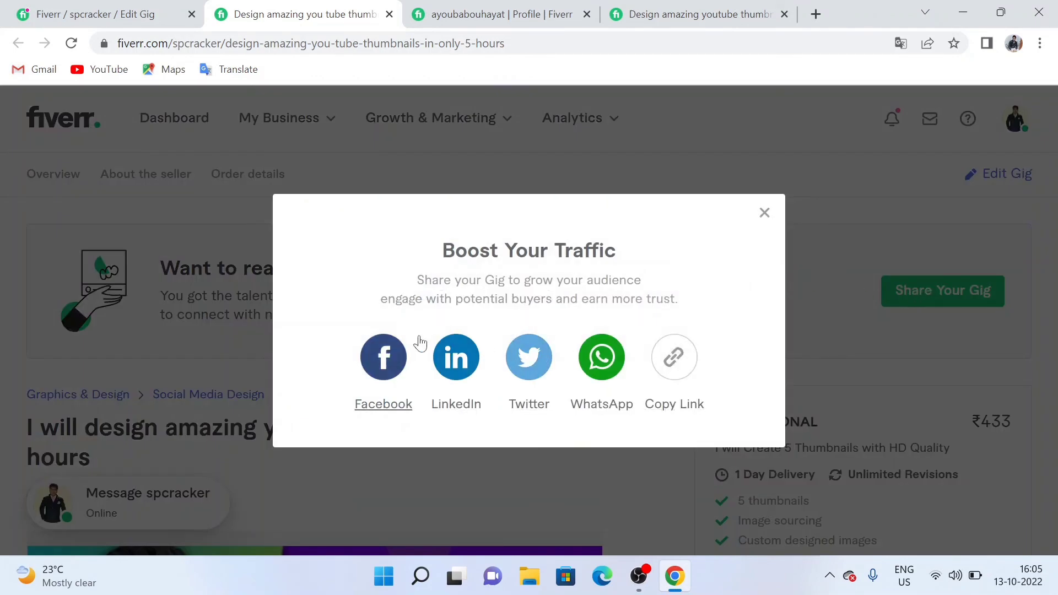
left_click(765, 214)
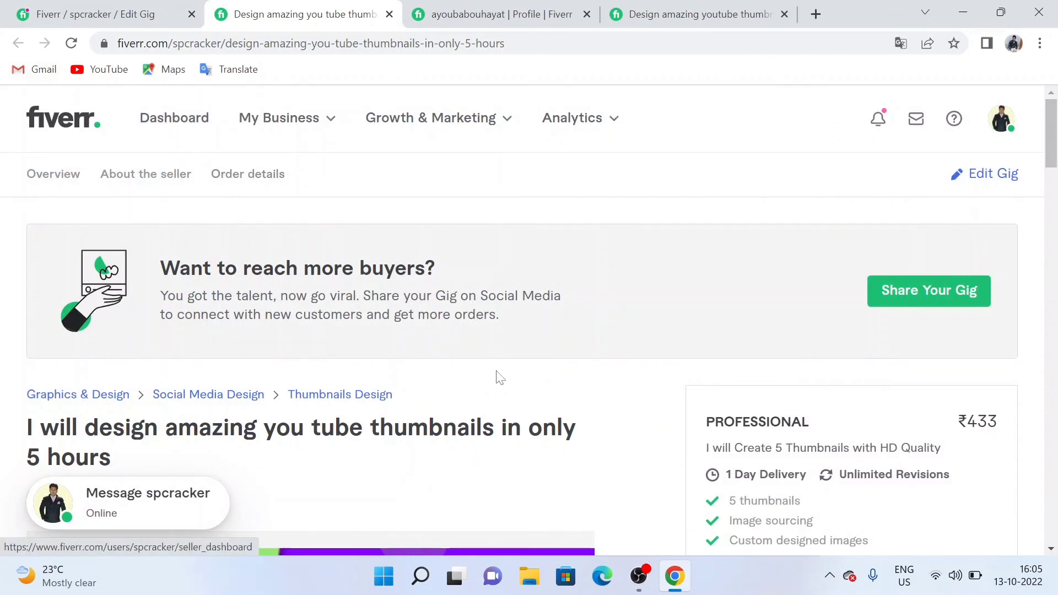
- Check the Manage Orders page, then open the list of active gigs and dismiss the availability tip
left_click(322, 119)
left_click(296, 175)
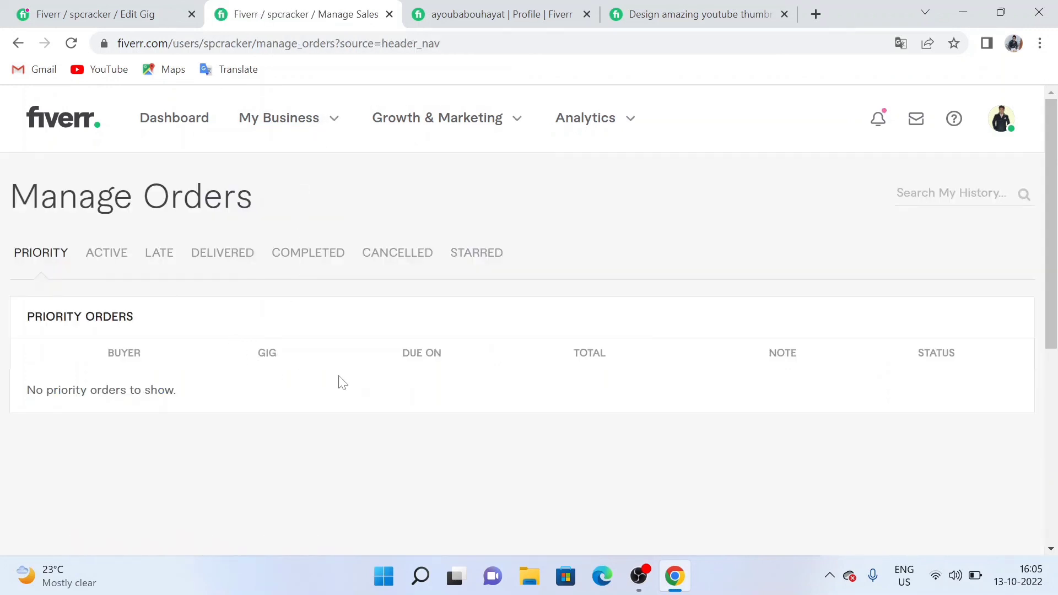
left_click(325, 117)
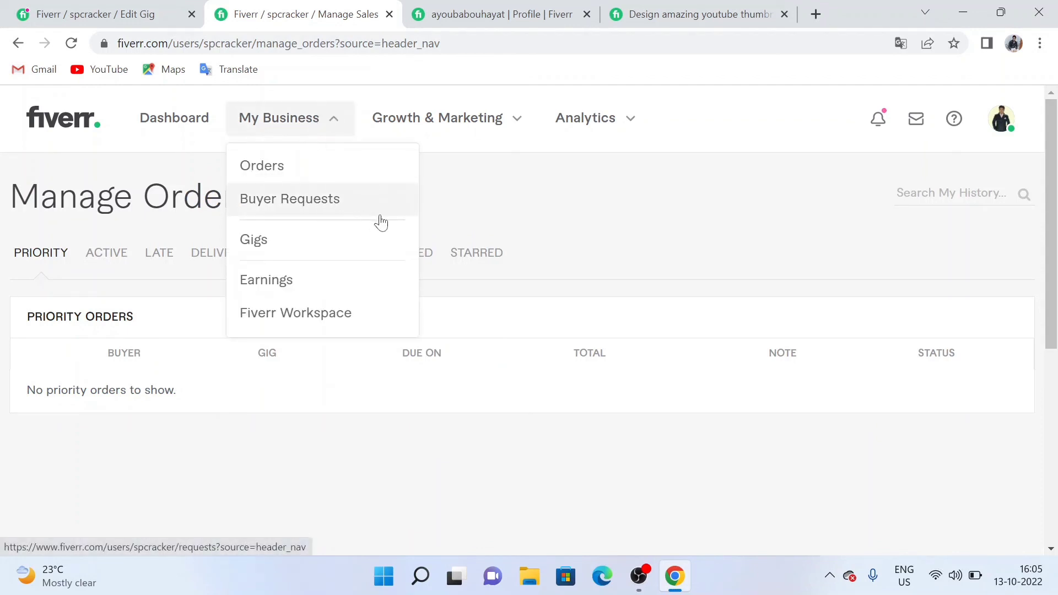
left_click(280, 252)
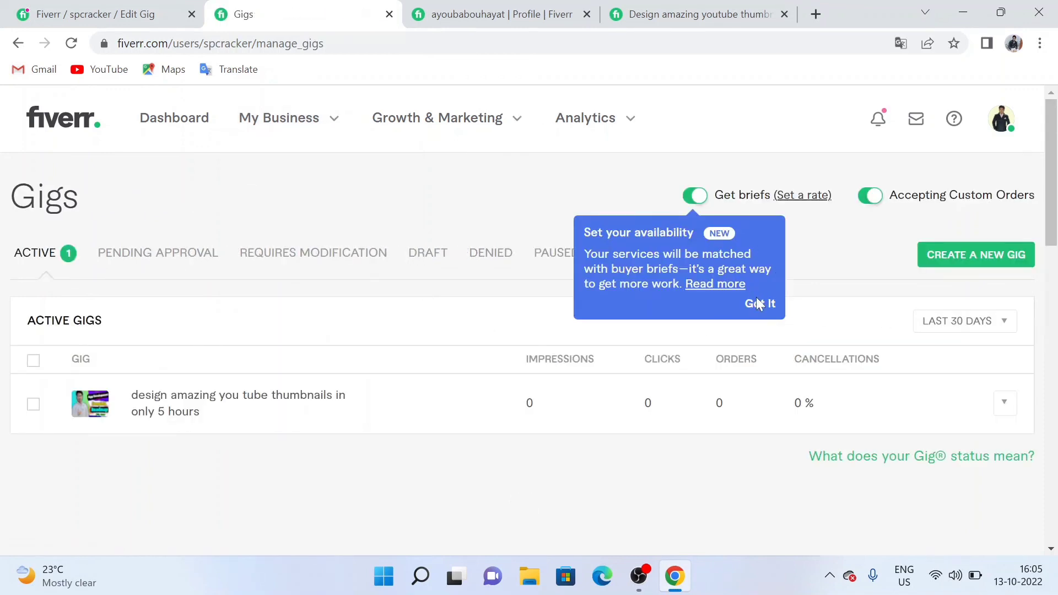
left_click(761, 305)
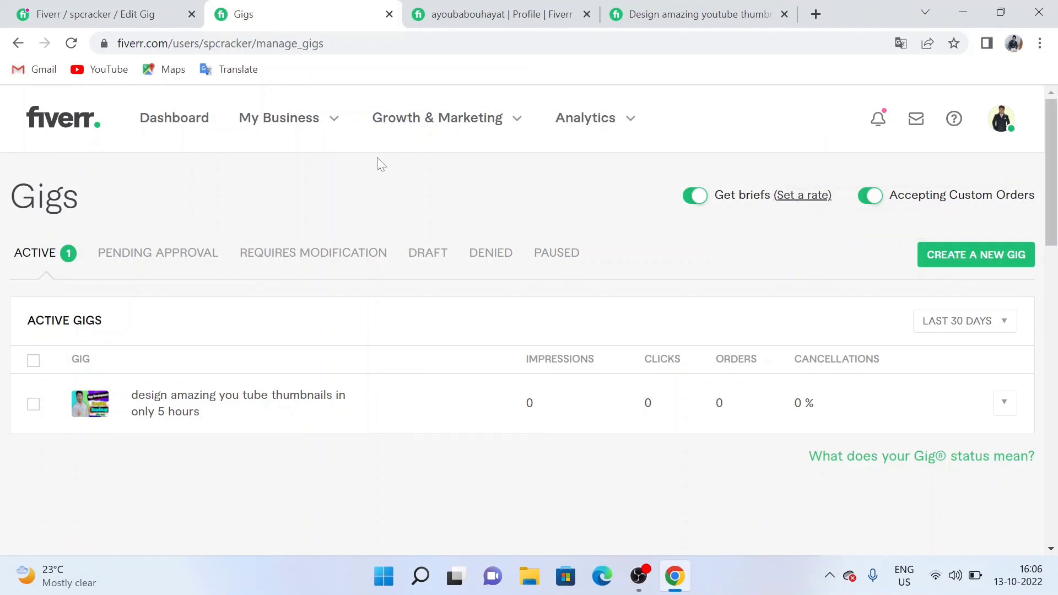
- Check the Growth & Marketing options, then open the Analytics overview and close the Updated Level System video
left_click(469, 118)
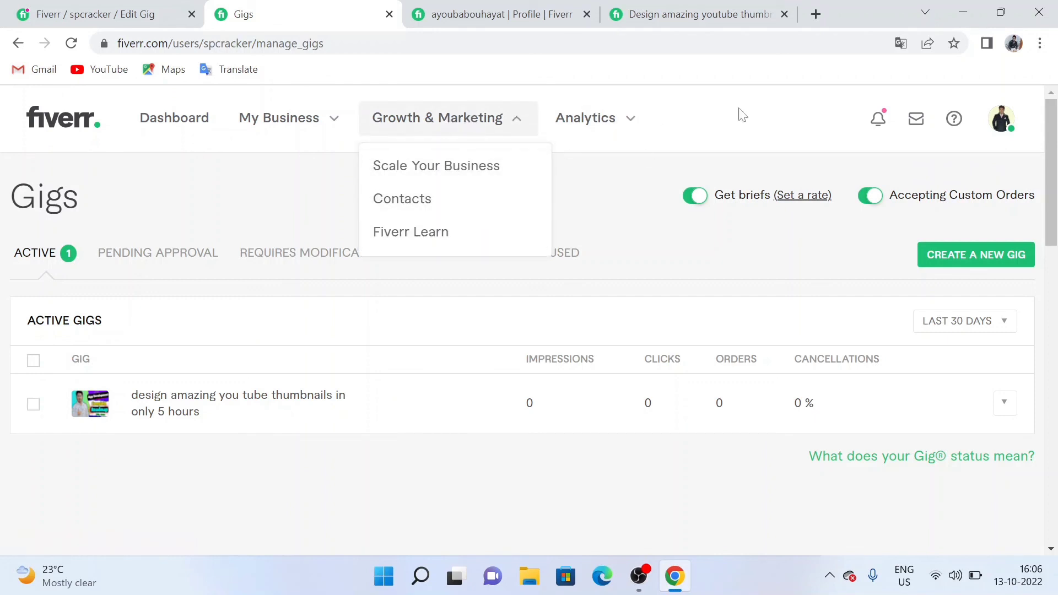
left_click(618, 119)
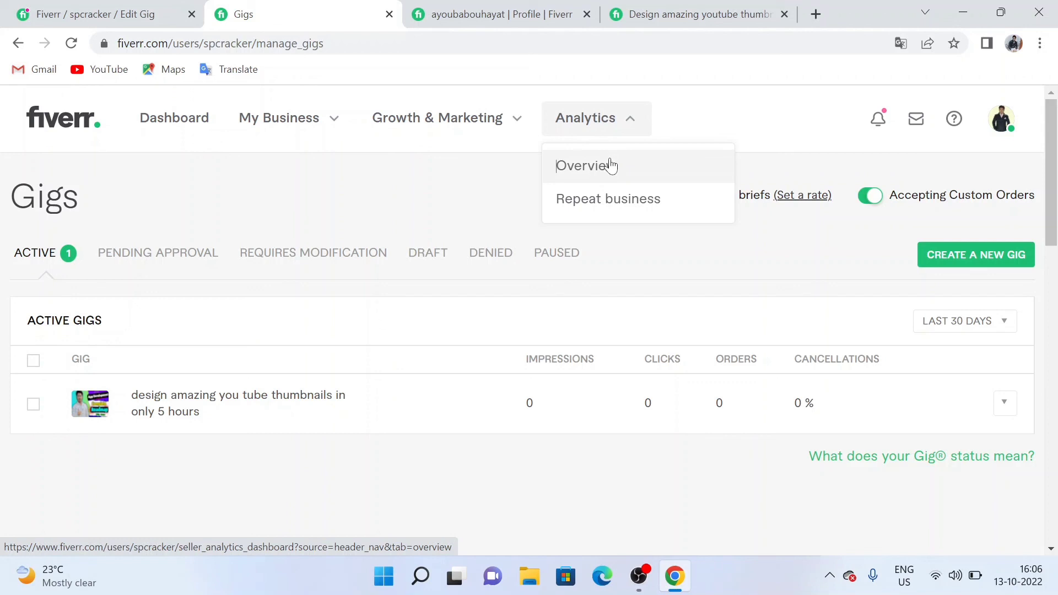
left_click(611, 166)
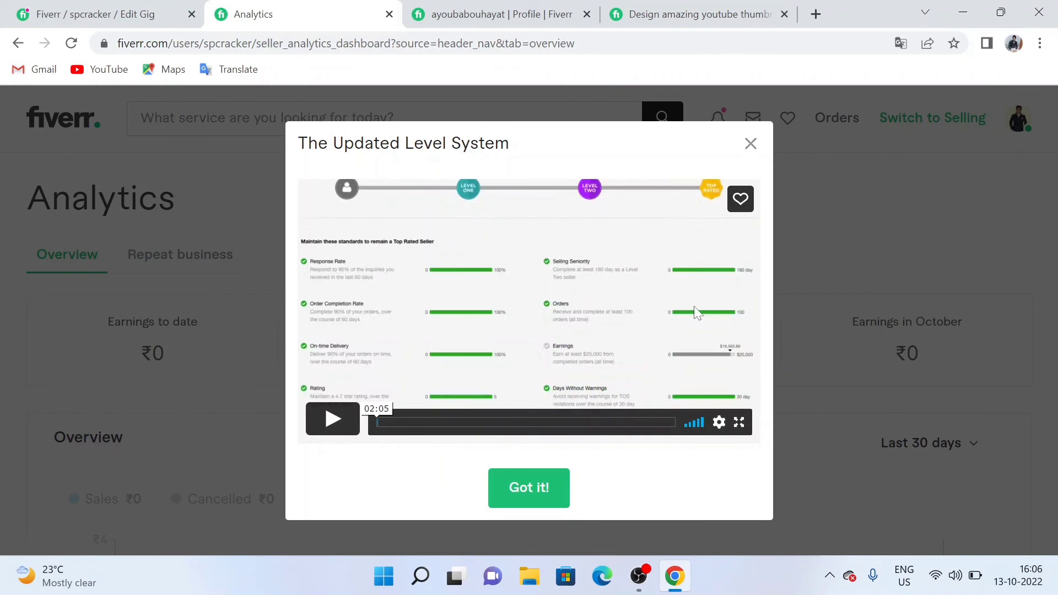
left_click(751, 144)
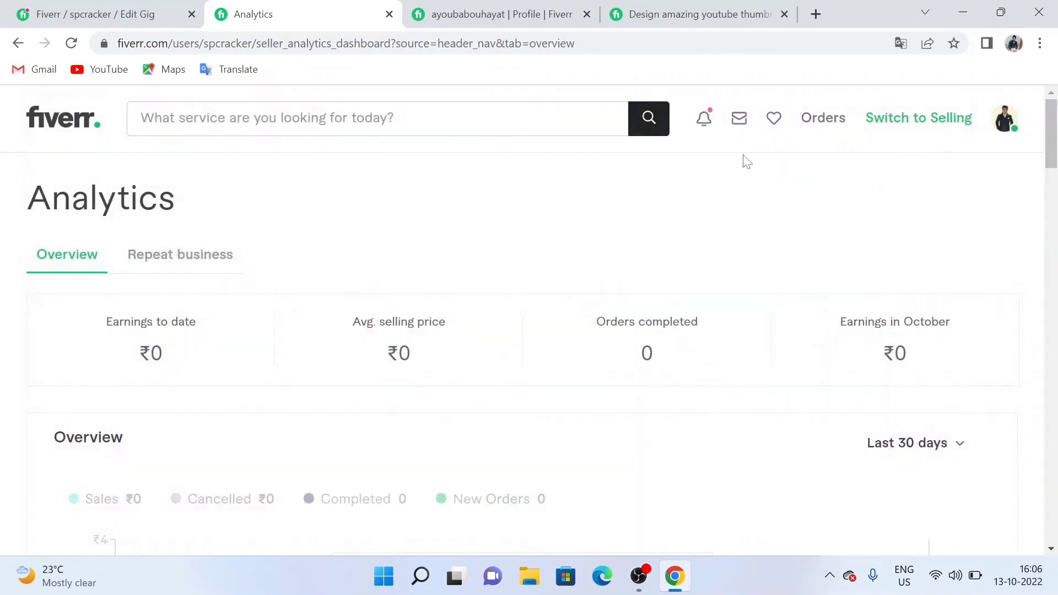
- Review the earnings, average selling price and completed orders figures and the Overview chart for the last 30 days
scroll(290, 233, "down", 3)
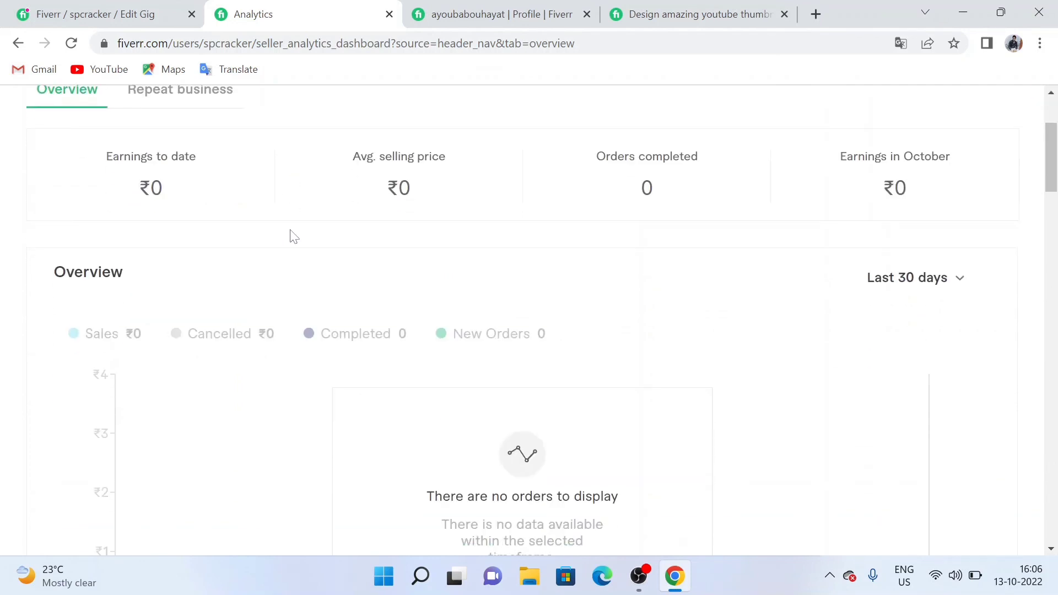
scroll(285, 240, "up", 1)
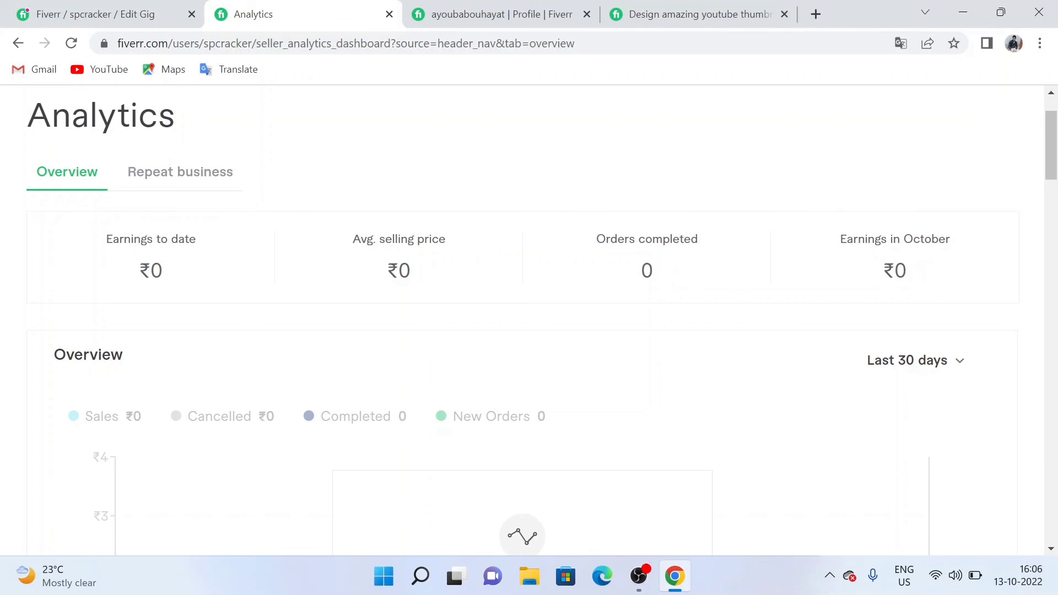
scroll(881, 270, "down", 7)
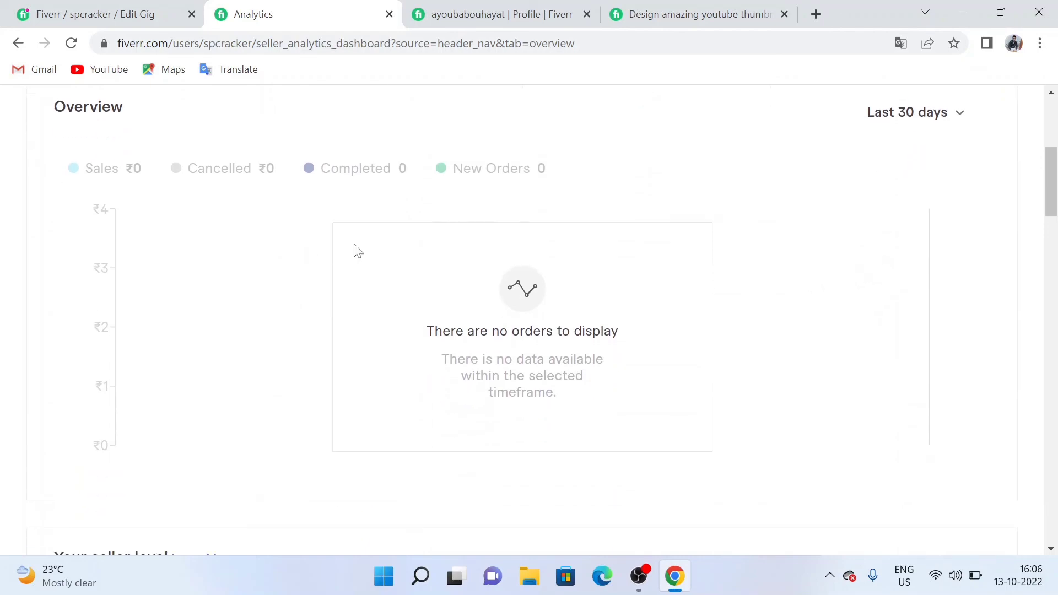
- Examine the seller level progress, the performance standards and the goals for becoming a Level One Seller
scroll(681, 227, "down", 9)
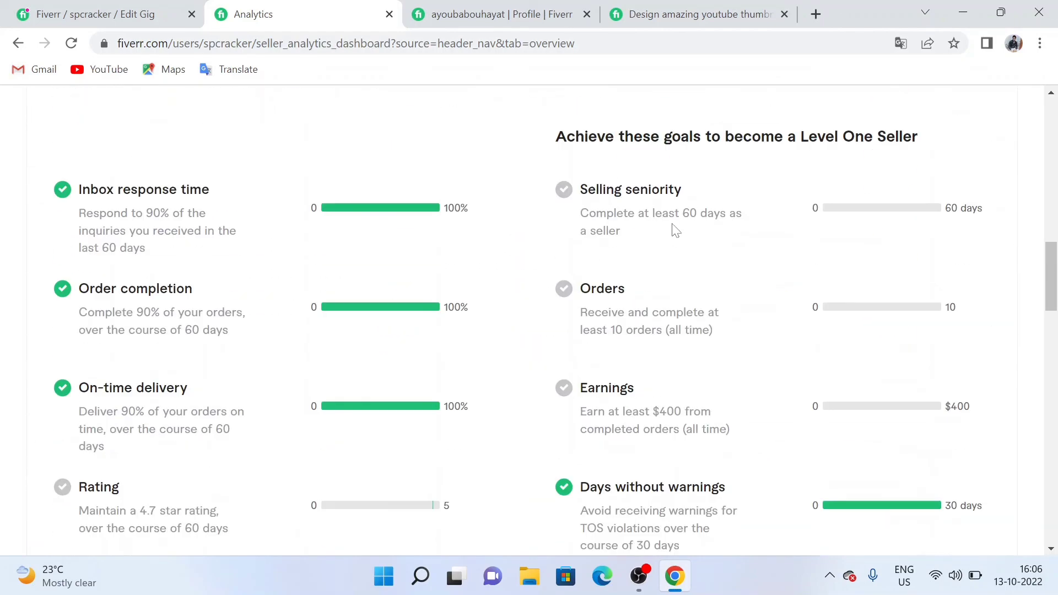
scroll(672, 228, "down", 3)
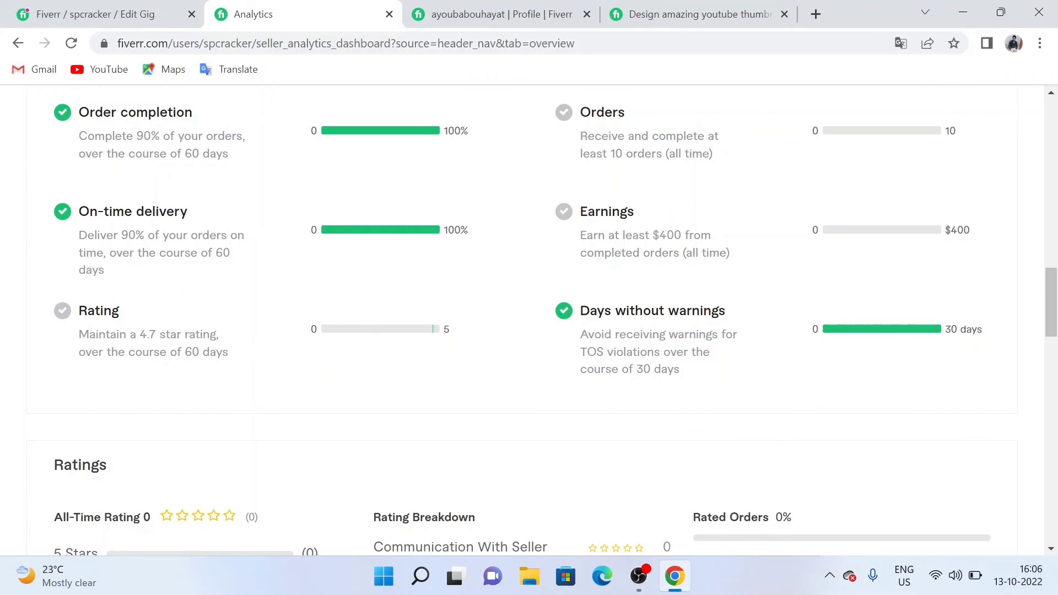
scroll(667, 276, "up", 2)
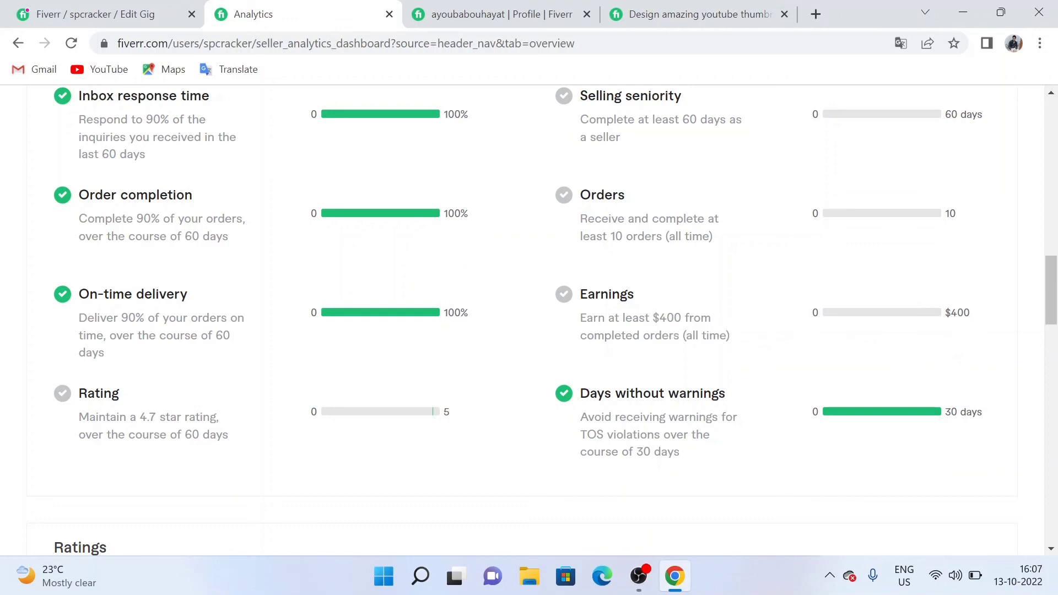
scroll(760, 316, "up", 1)
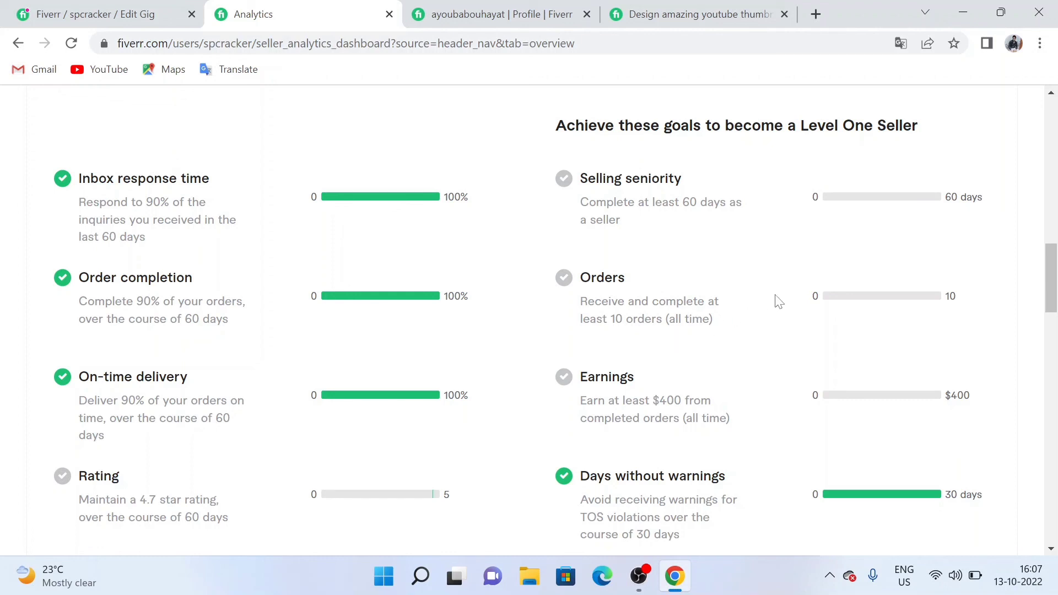
scroll(776, 292, "up", 1)
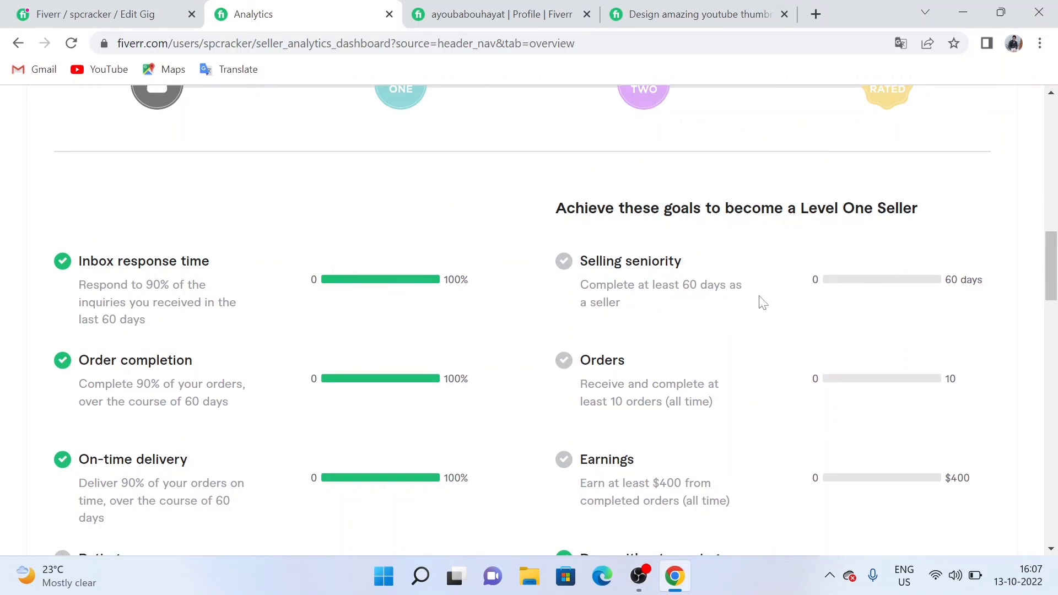
scroll(738, 281, "up", 2)
scroll(748, 276, "down", 2)
scroll(750, 282, "up", 1)
scroll(752, 283, "up", 1)
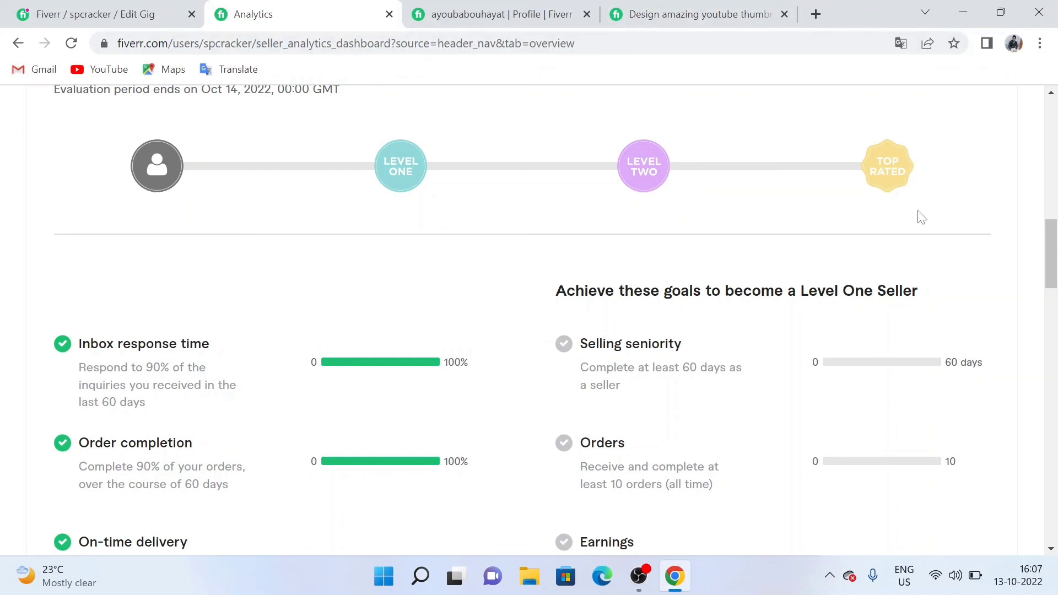
- Review the Ratings and World Domination sections of the analytics and return to the start of the page
scroll(922, 218, "down", 10)
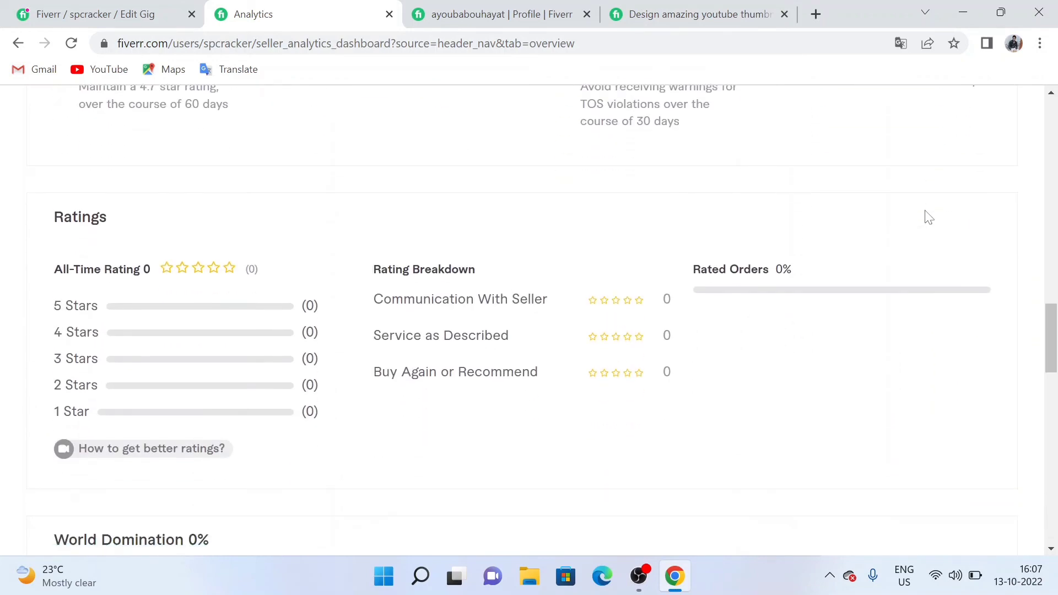
scroll(930, 220, "down", 1)
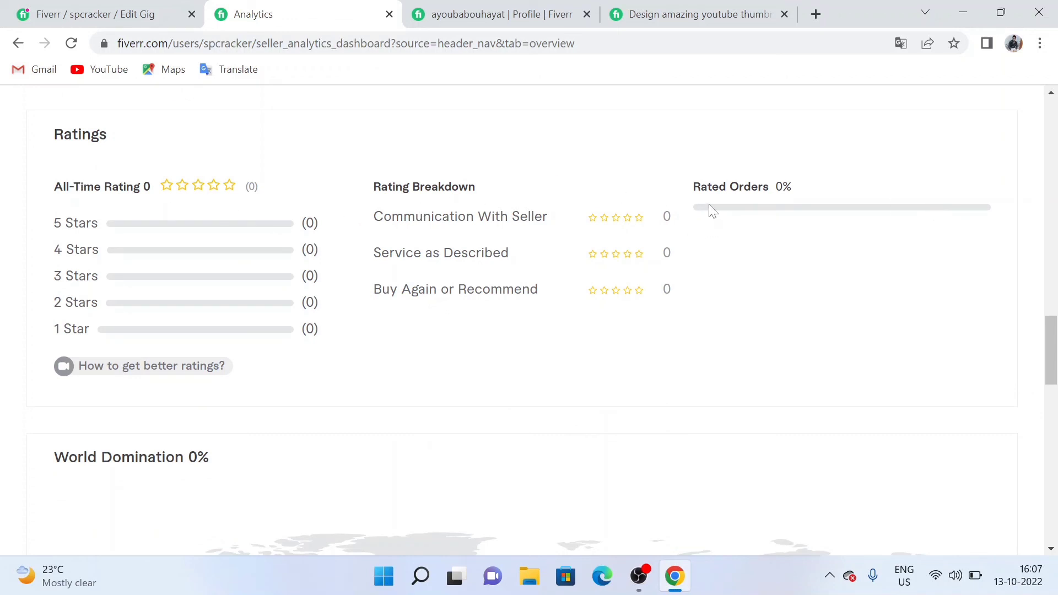
scroll(714, 212, "down", 10)
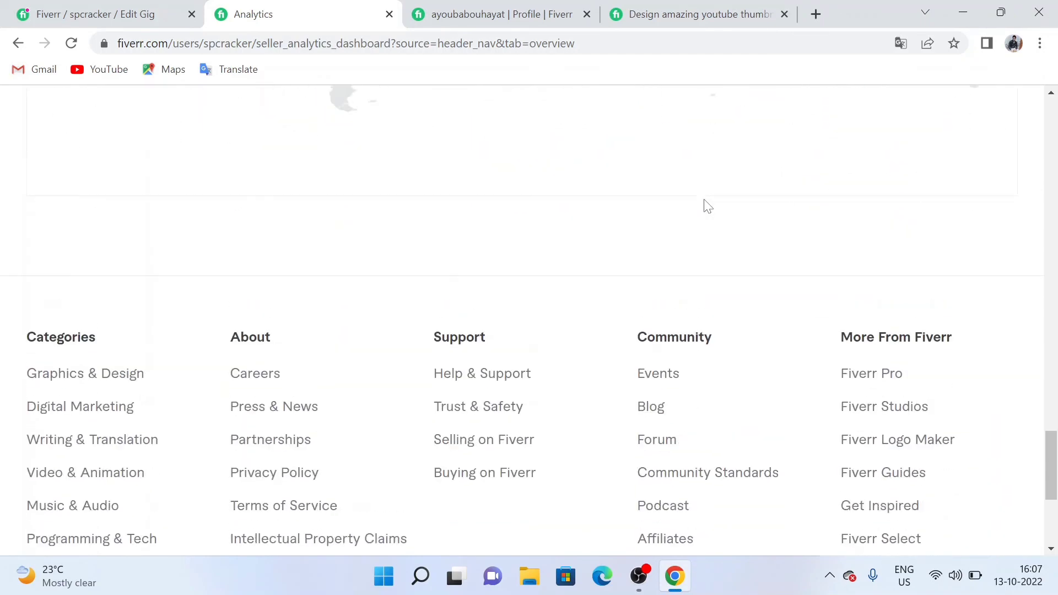
scroll(705, 198, "up", 20)
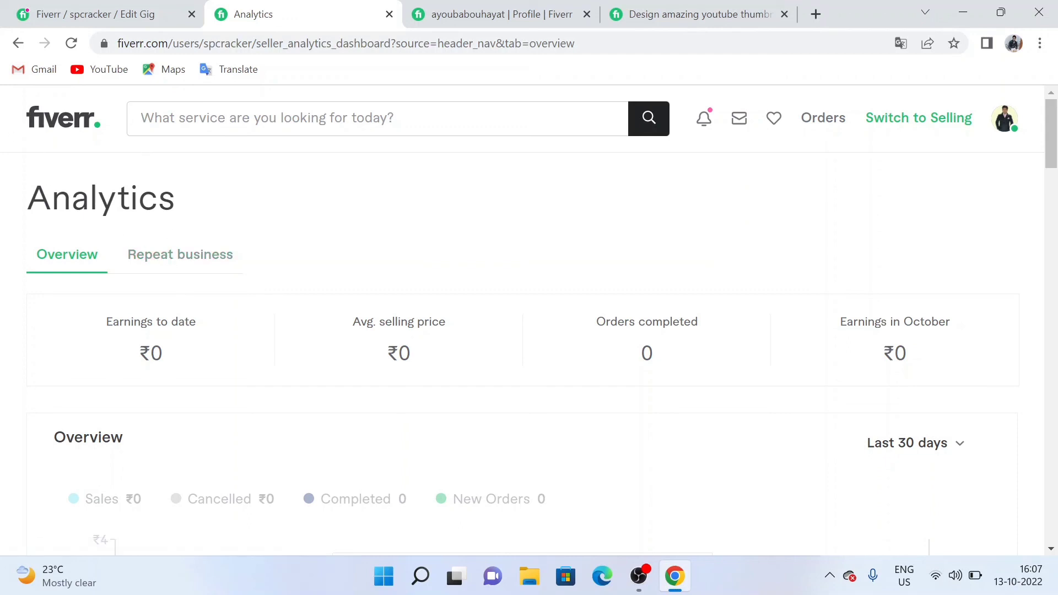
- Go back to the Gigs page and open Buyer Requests to check the active requests
left_click(19, 44)
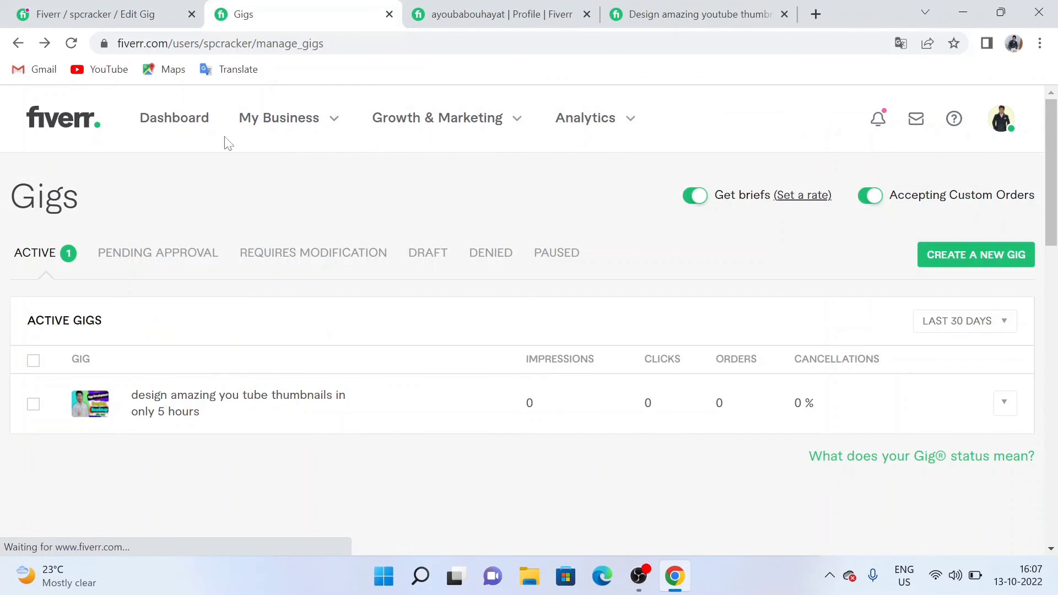
left_click(307, 118)
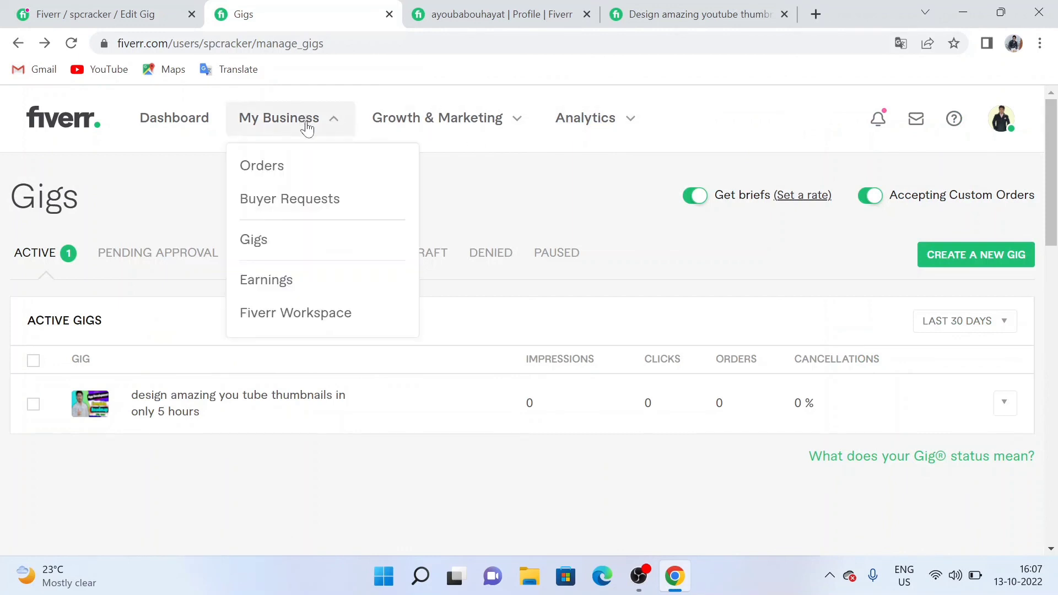
left_click(302, 207)
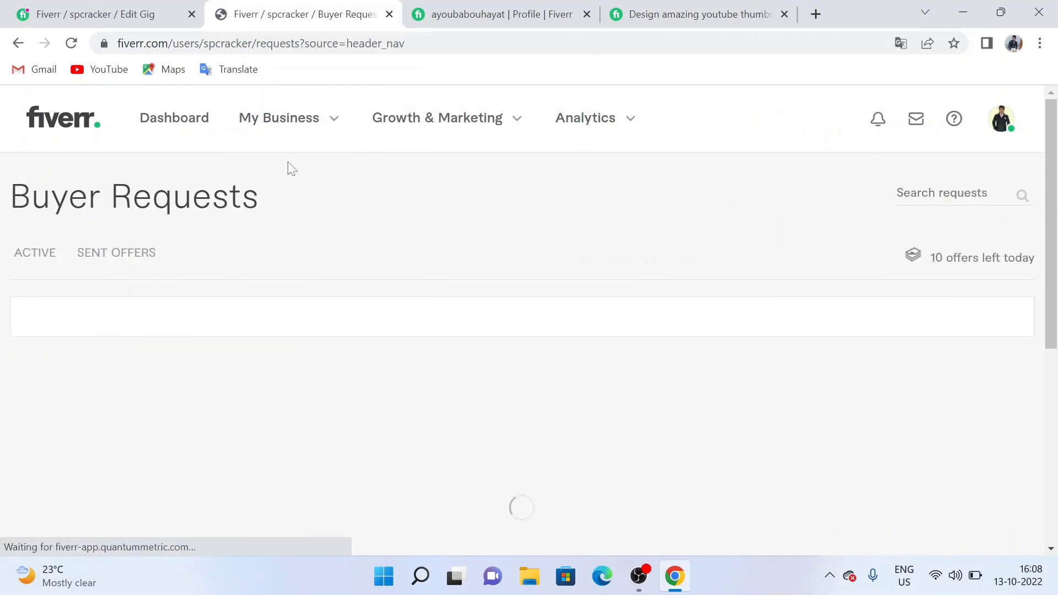
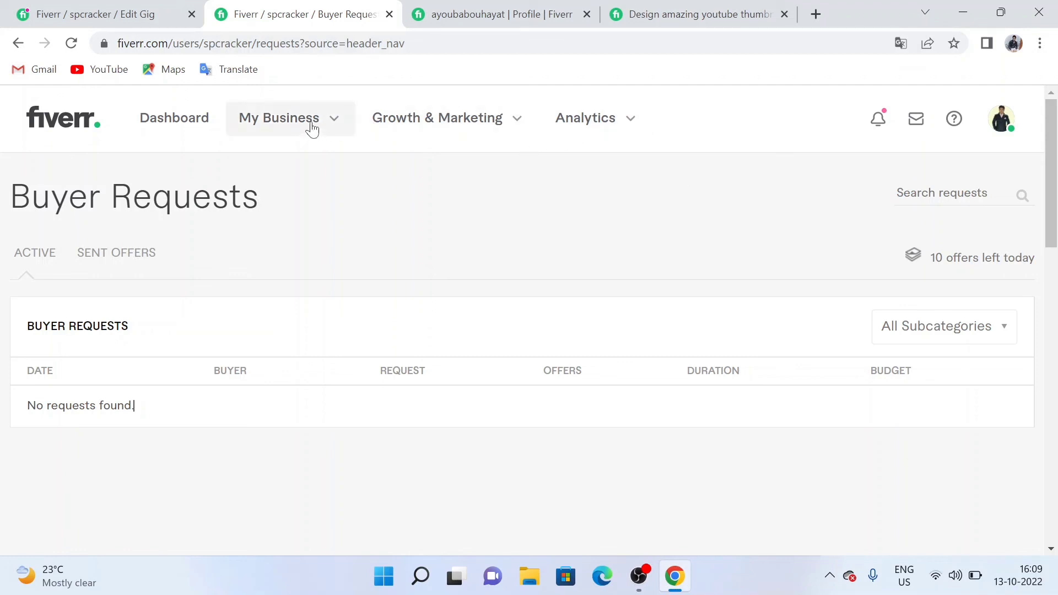
mouse_move(309, 126)
left_click(277, 199)
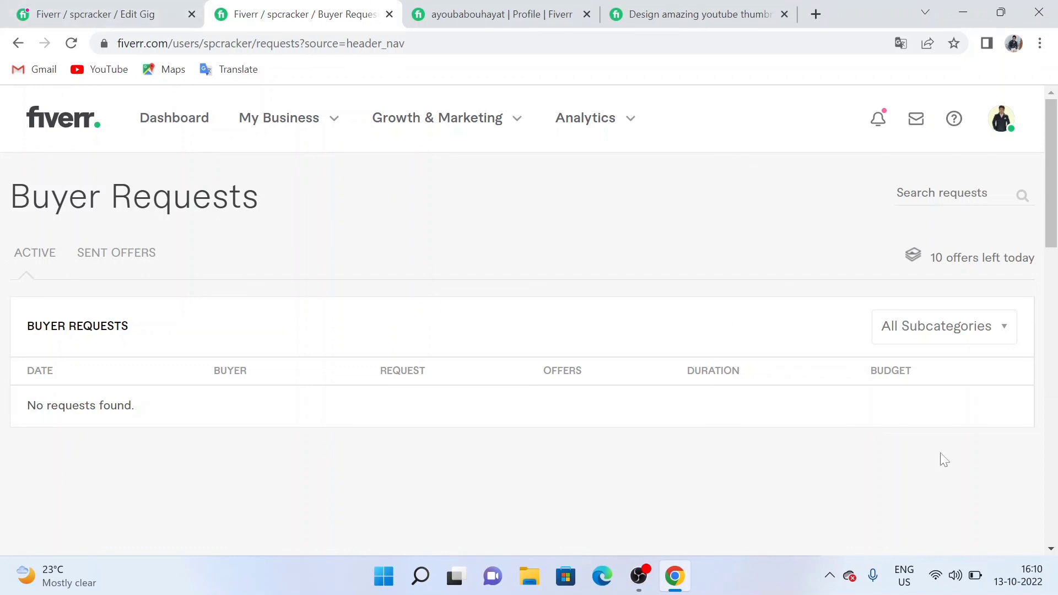
- Search Google for "india time now" in a new browser tab
mouse_move(671, 587)
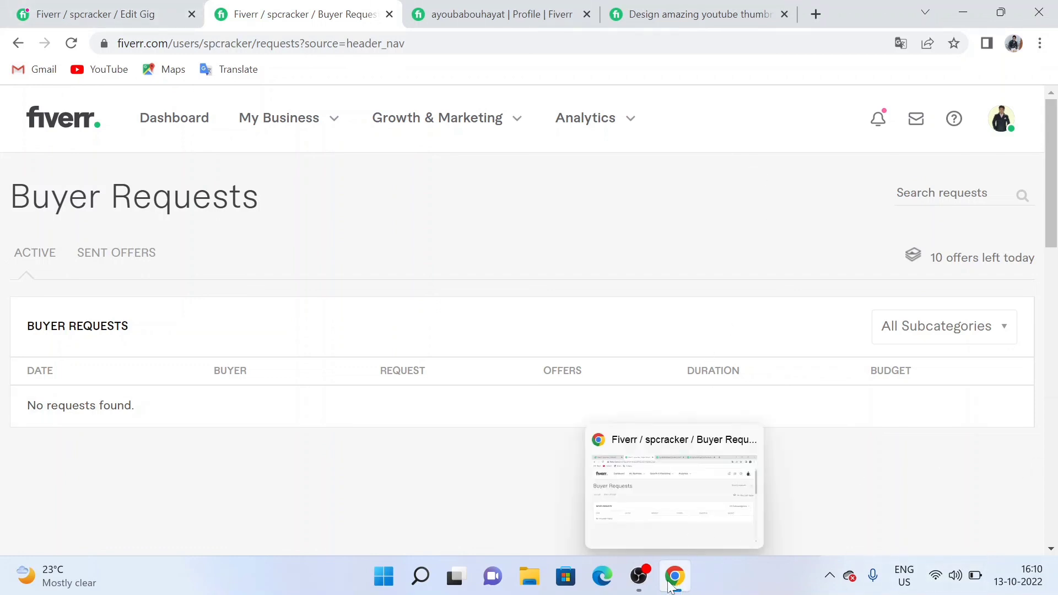
left_click(673, 485)
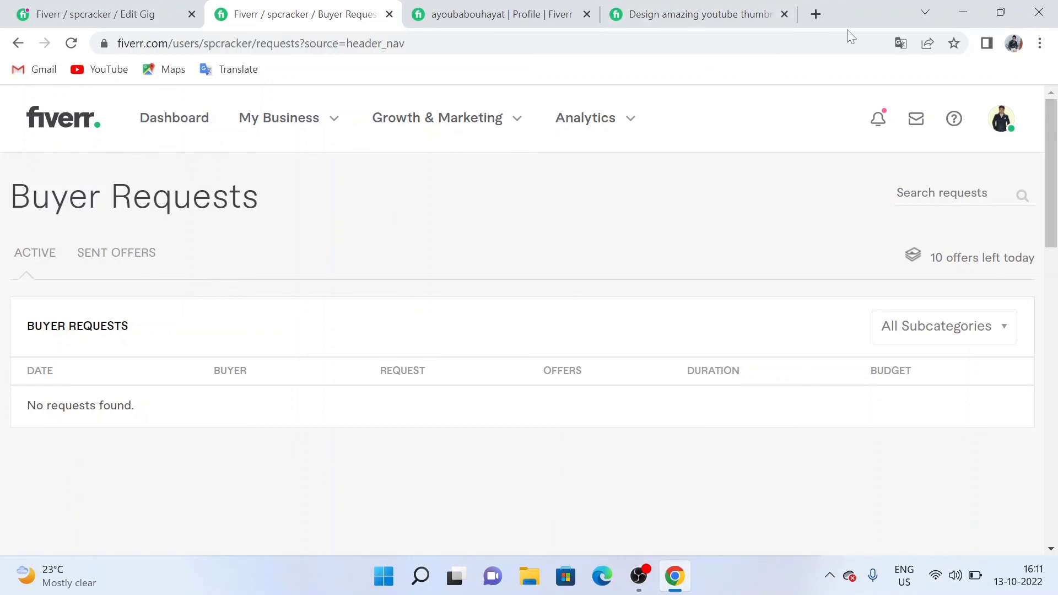
left_click(815, 15)
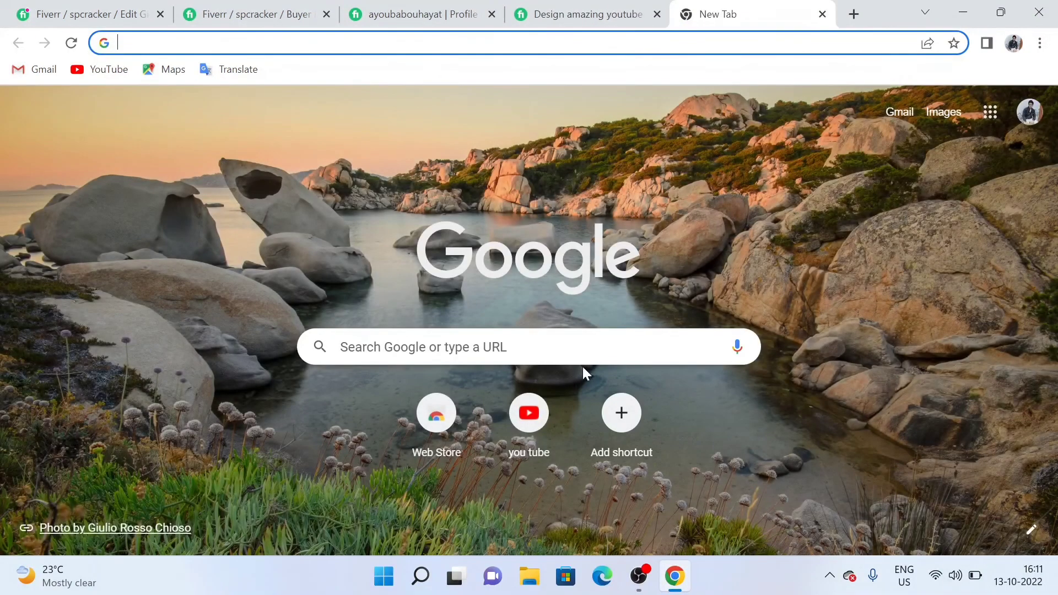
left_click(622, 347)
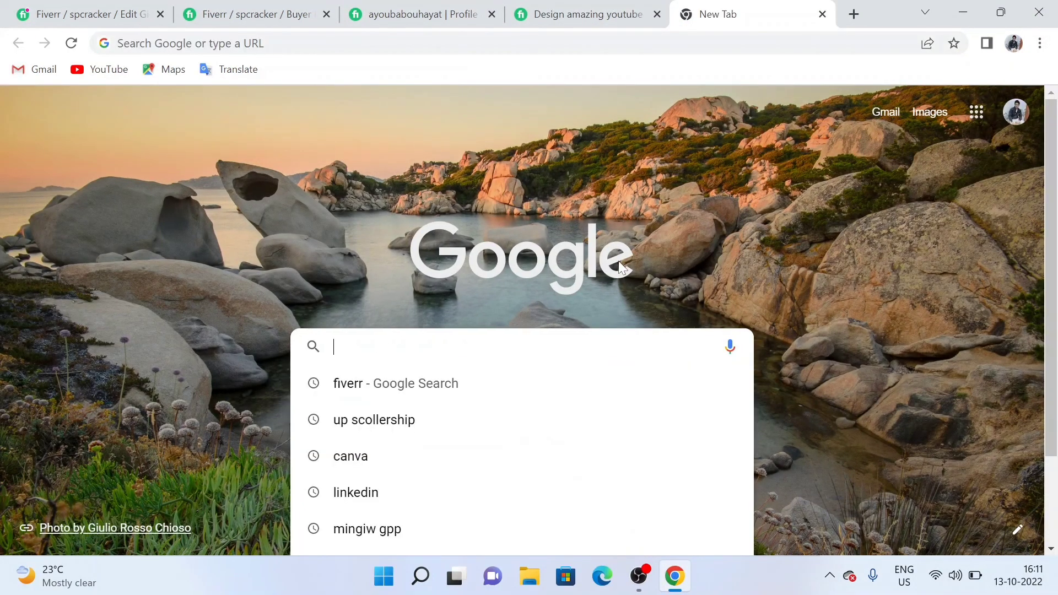
type("india time now")
key("Return")
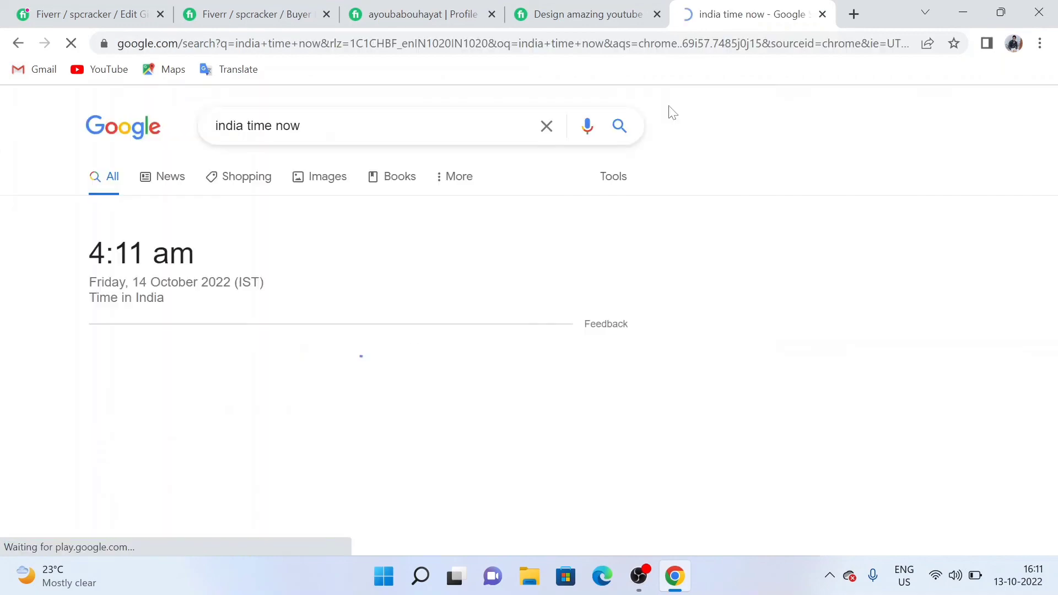